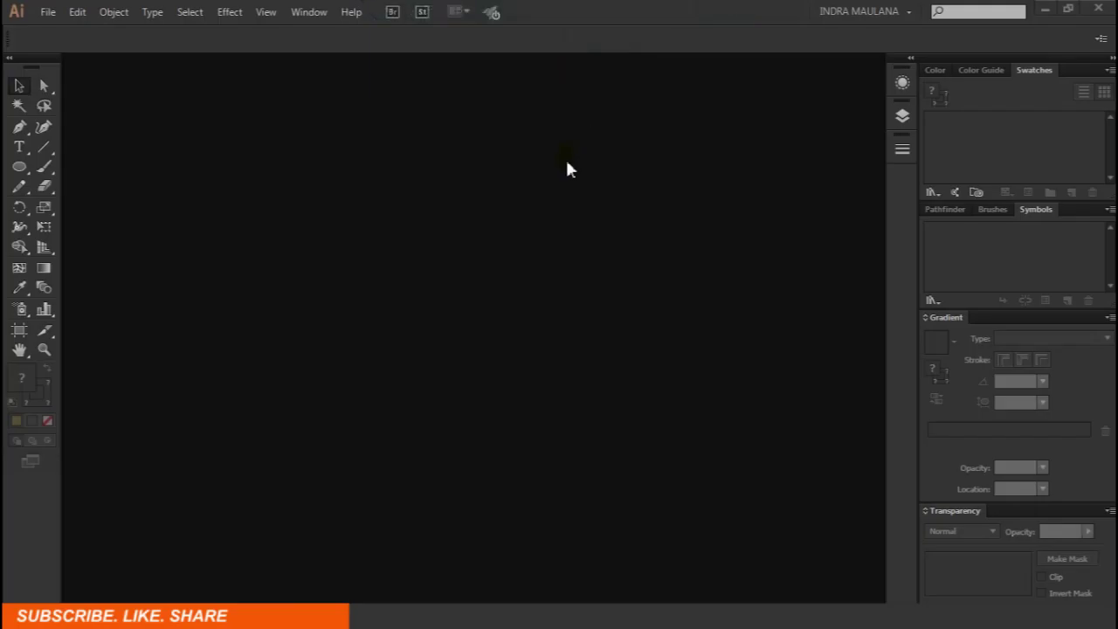
Create a new A4 document on the Print profile in RGB colour mode.
click(47, 13)
click(70, 31)
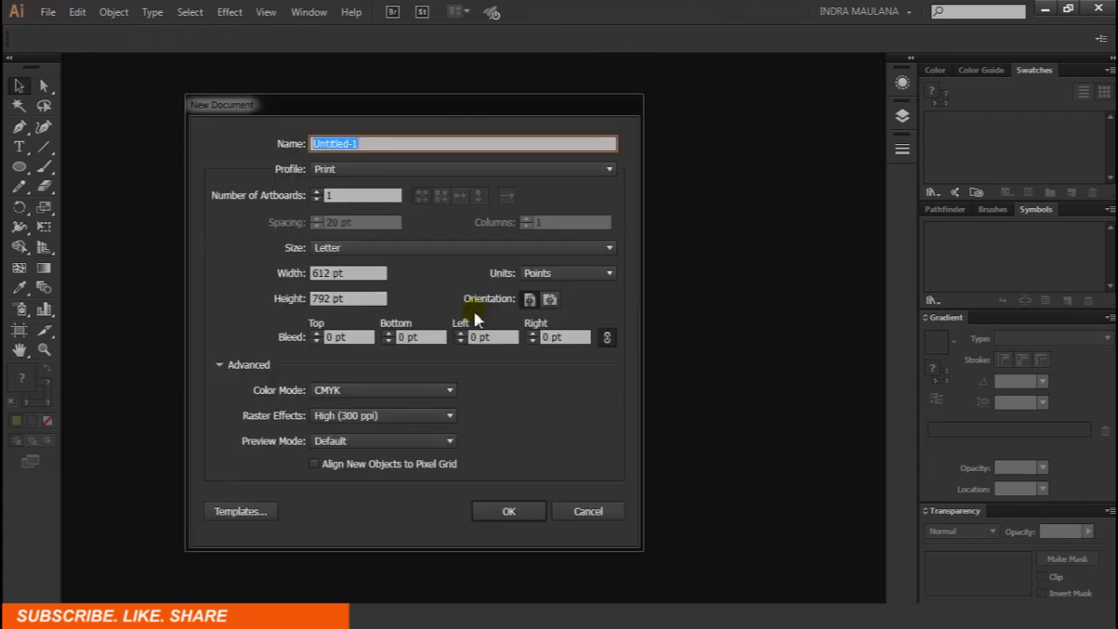
click(397, 165)
click(384, 208)
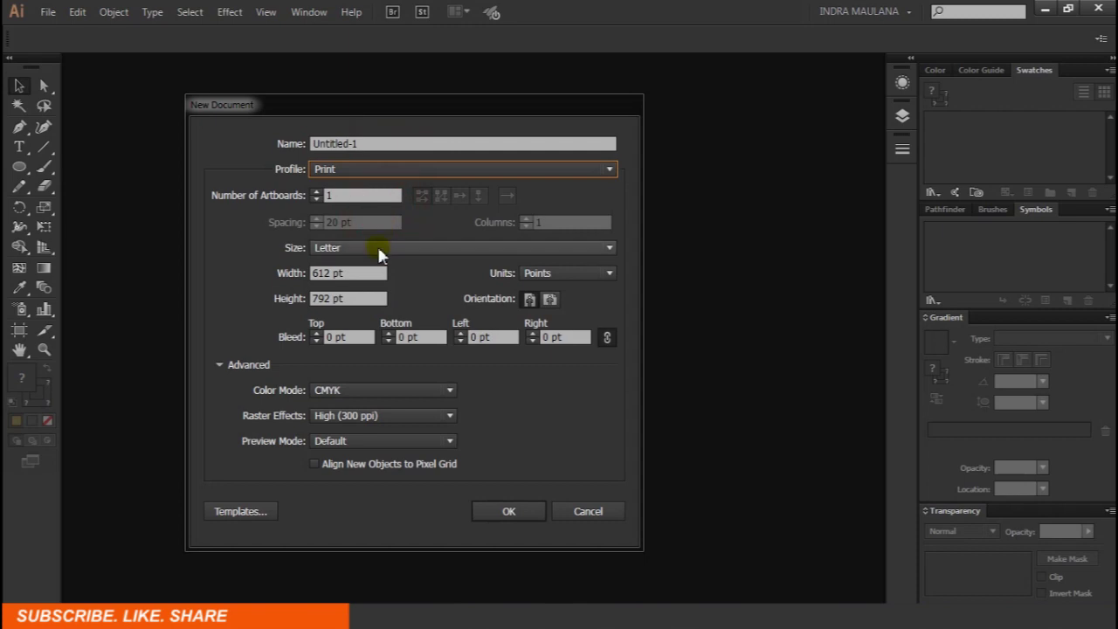
click(379, 248)
click(341, 339)
click(329, 390)
click(332, 419)
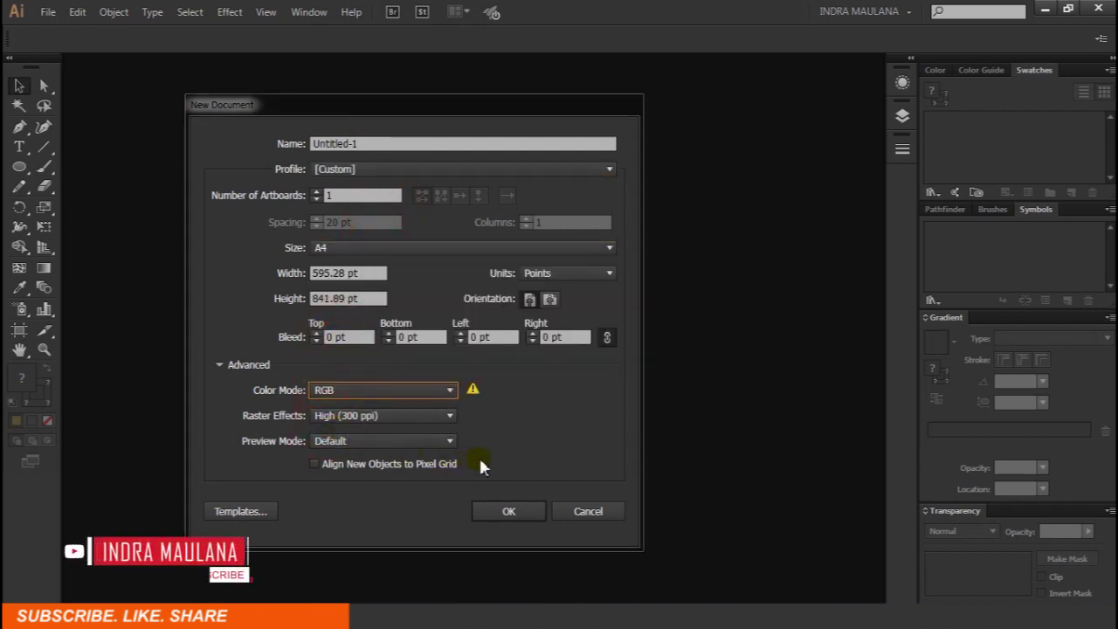
click(477, 509)
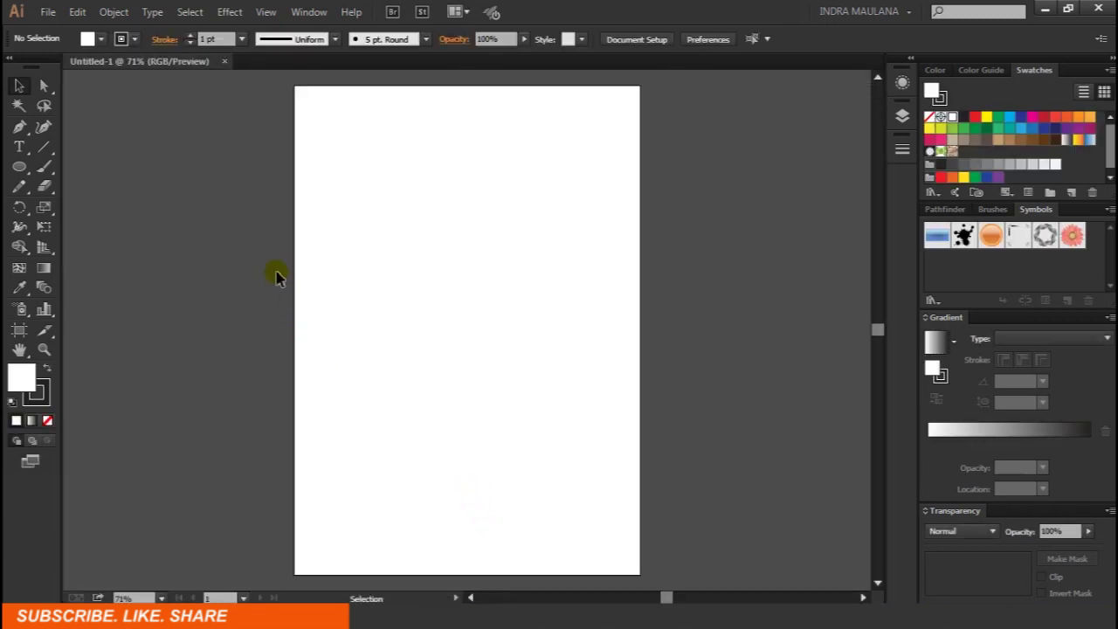
Paste the tan, brown and cream colour circles and park them left of the artboard's top edge.
key(ctrl+v)
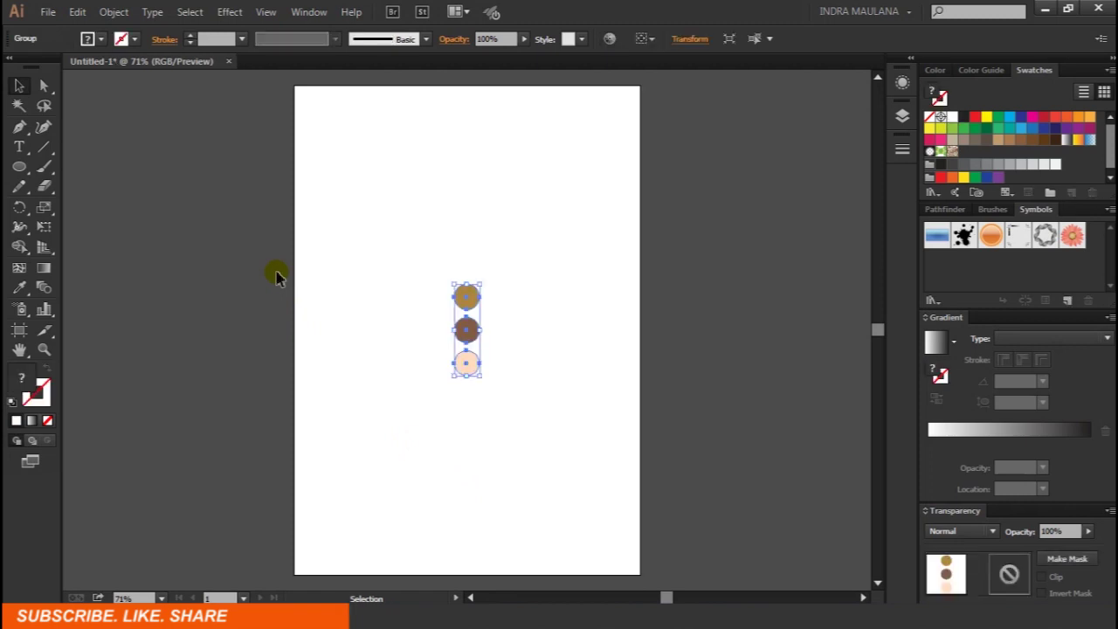
drag(469, 307, 272, 110)
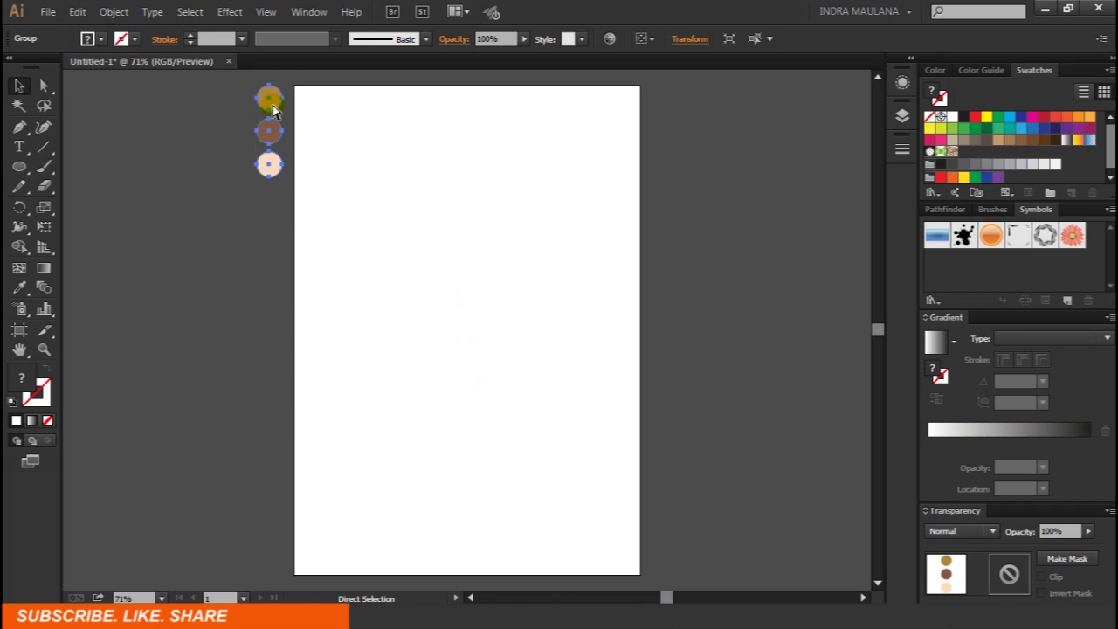
key(ctrl+shift+a)
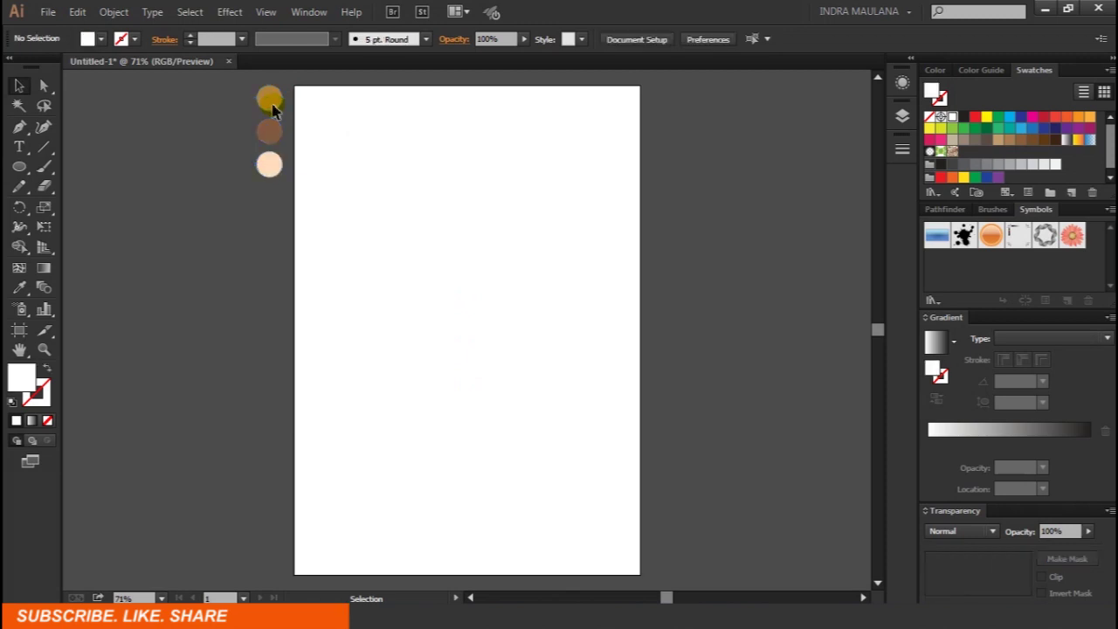
click(20, 126)
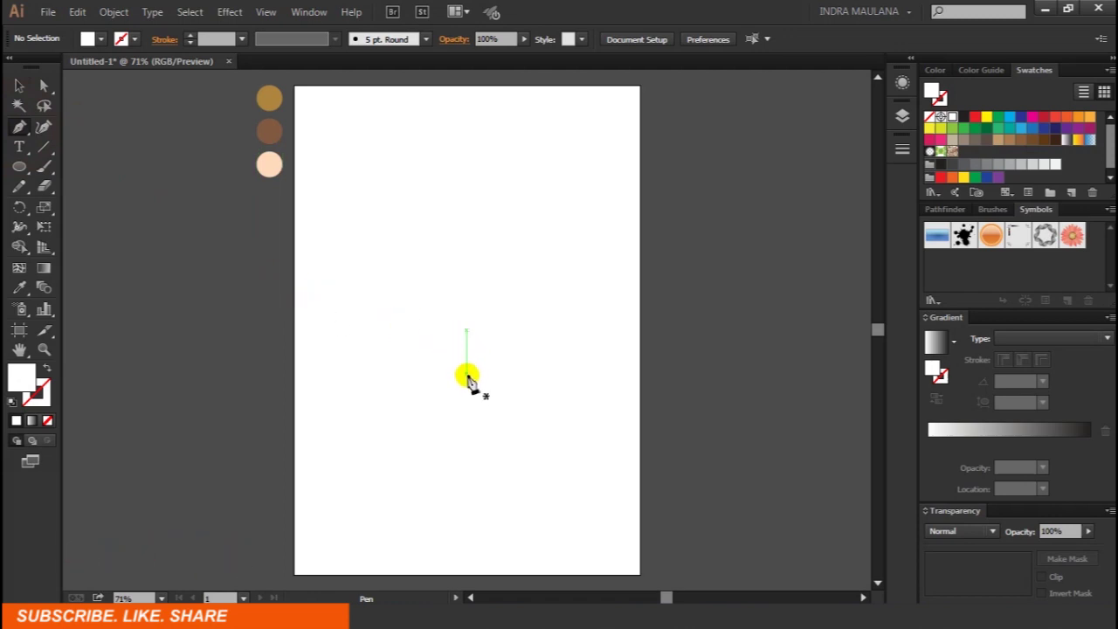
Draw a two-segment S-curve down the artboard with a red stroke and no fill.
click(466, 375)
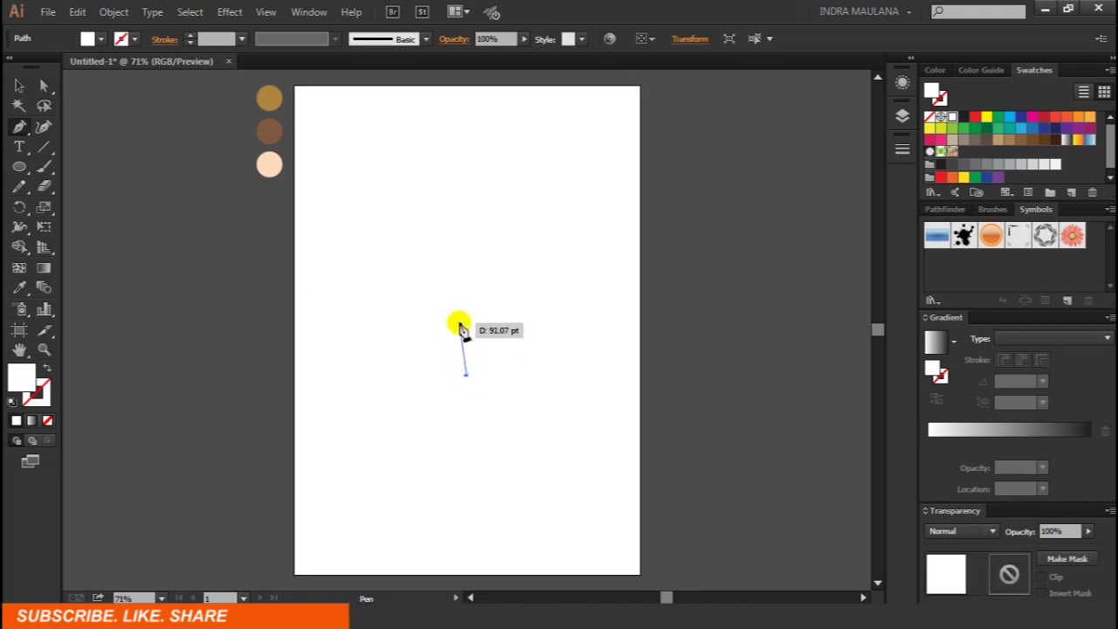
click(454, 328)
drag(454, 329, 463, 323)
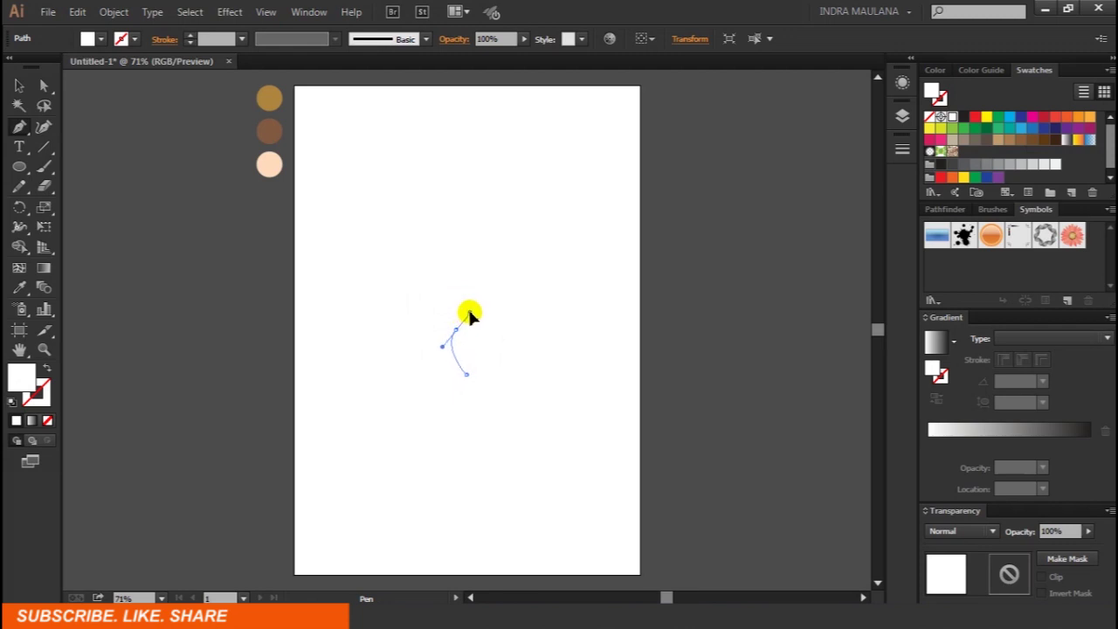
drag(550, 247, 544, 357)
drag(567, 203, 428, 84)
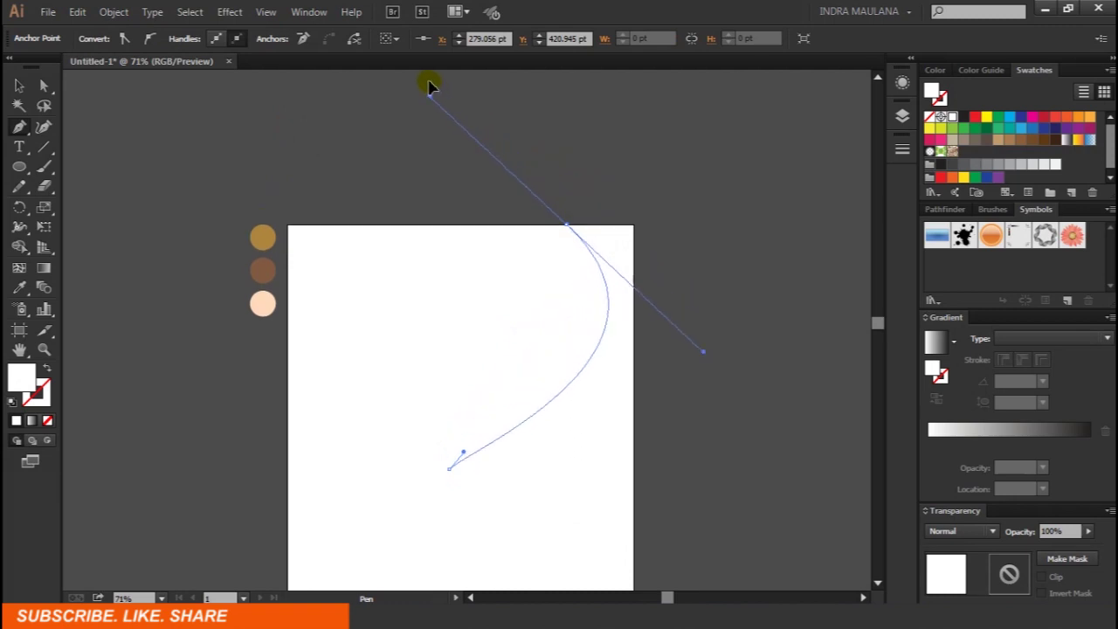
drag(428, 85, 426, 105)
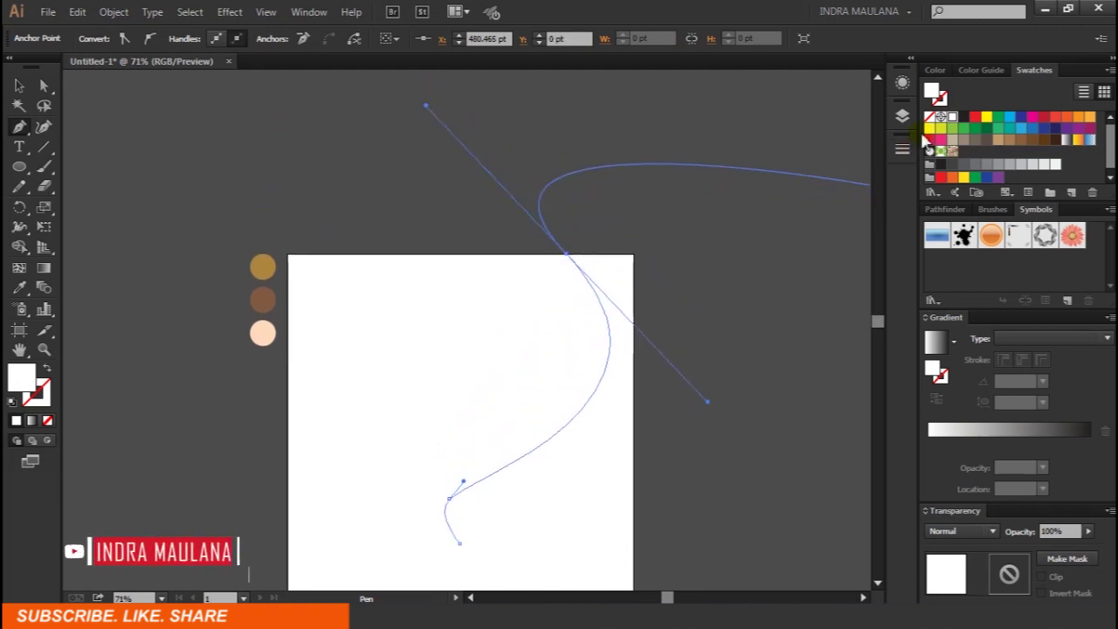
click(973, 119)
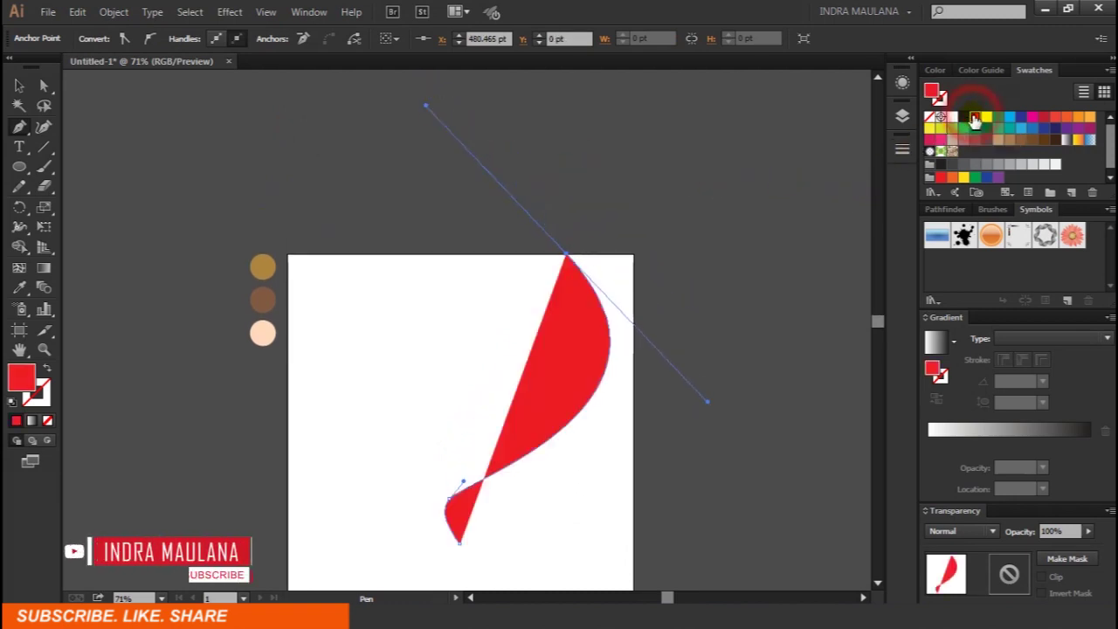
click(45, 369)
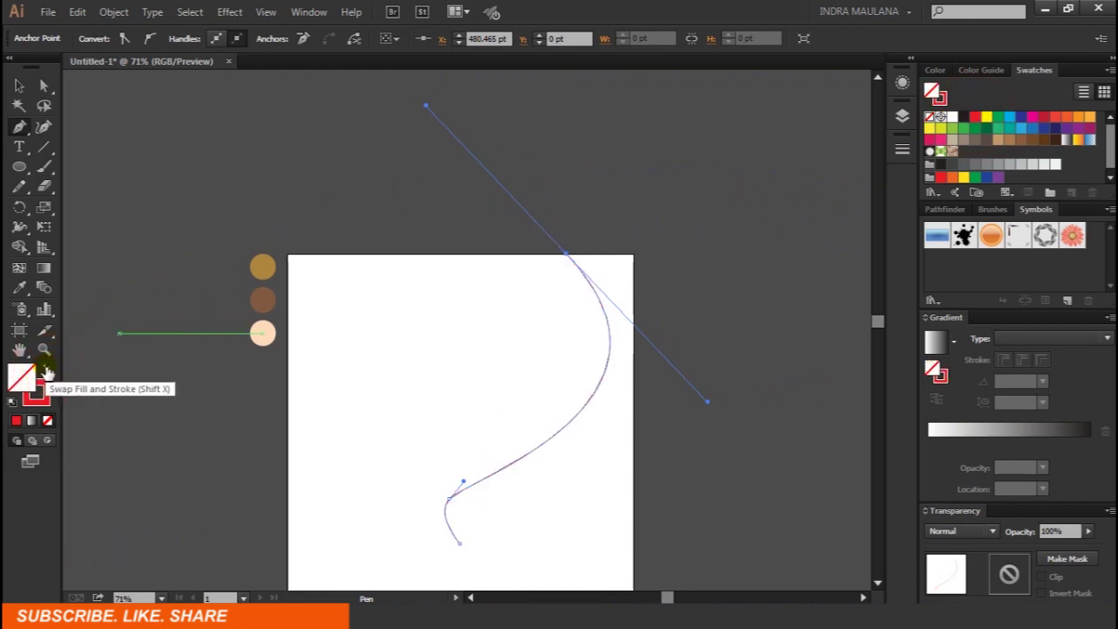
drag(300, 414, 274, 307)
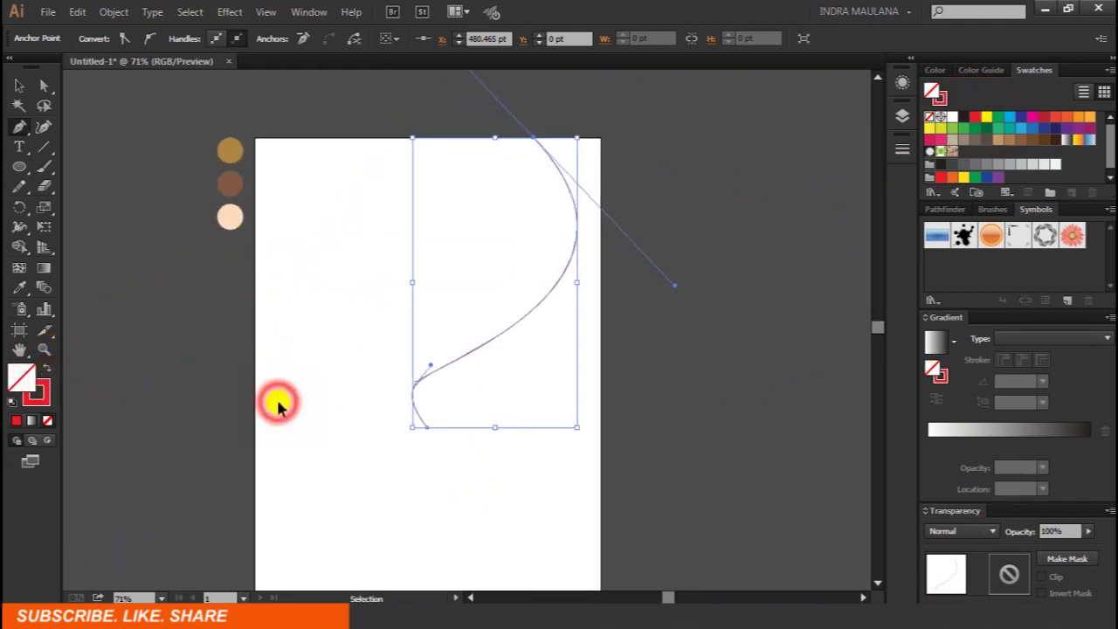
ctrl+click(274, 402)
Adjust the middle anchor's handle so the curve's lower bend becomes a gentle hook.
scroll(267, 445, down, 2)
click(43, 85)
click(427, 368)
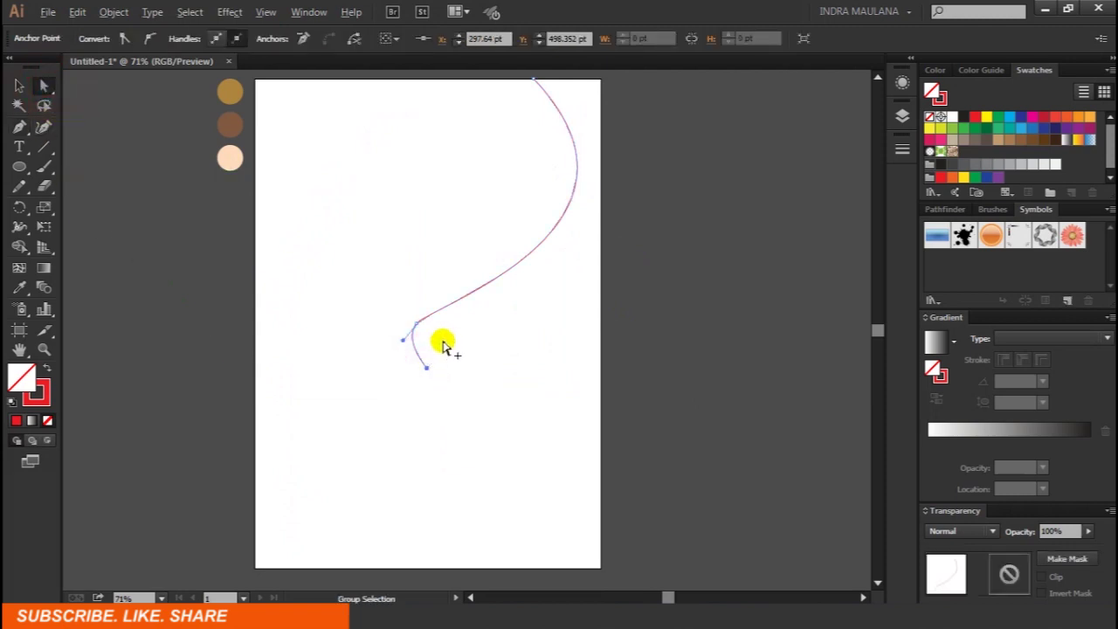
scroll(444, 346, up, 1)
click(404, 317)
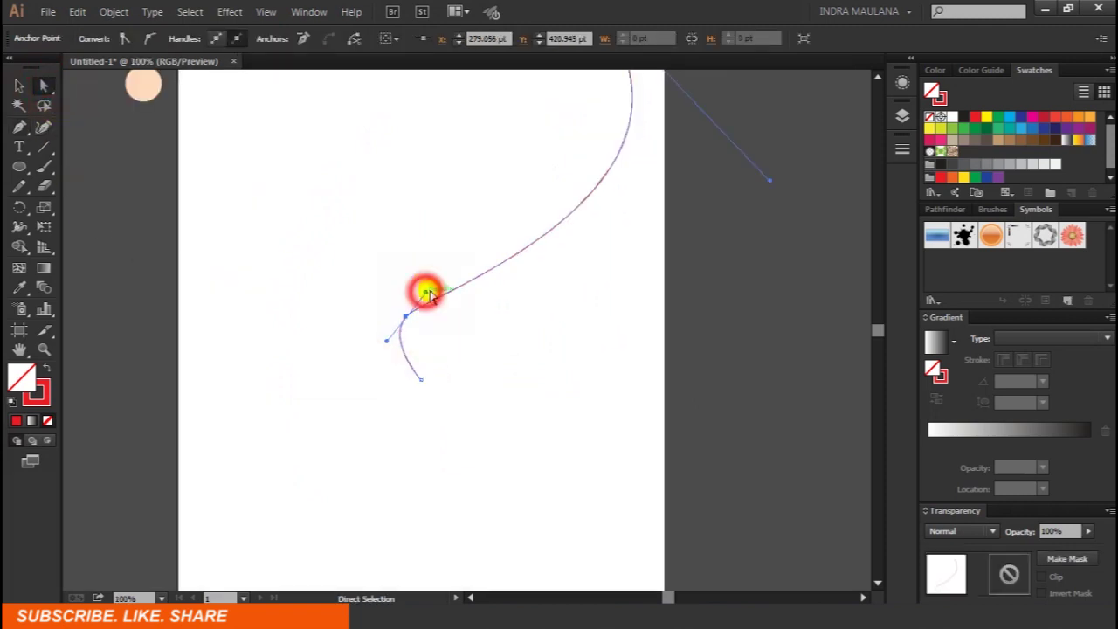
drag(427, 294, 432, 280)
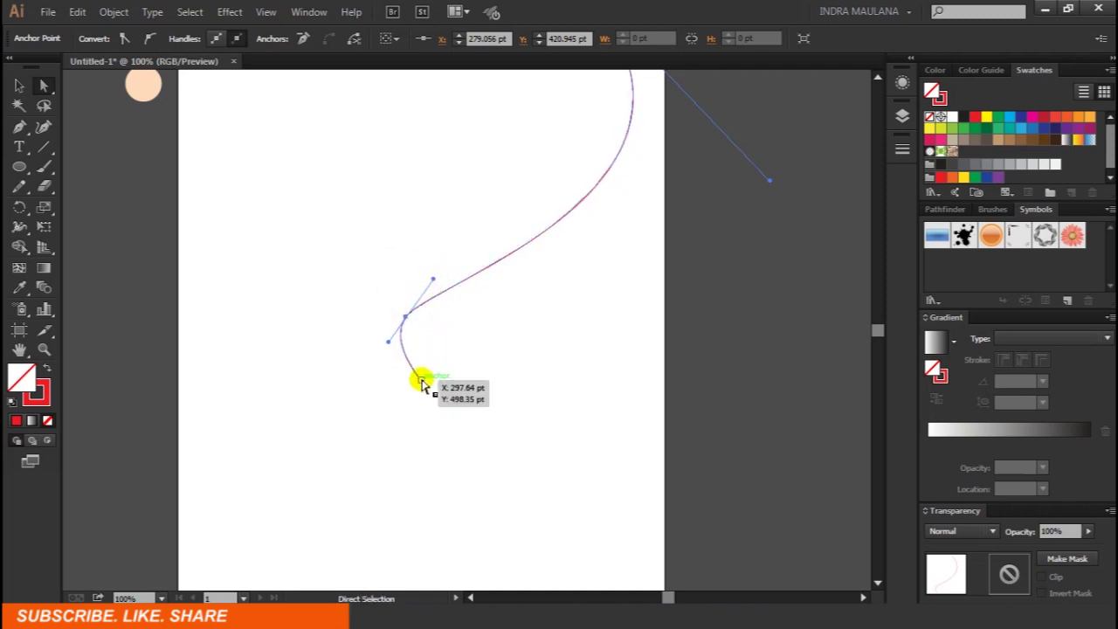
click(449, 349)
scroll(572, 379, up, 2)
scroll(571, 379, up, 3)
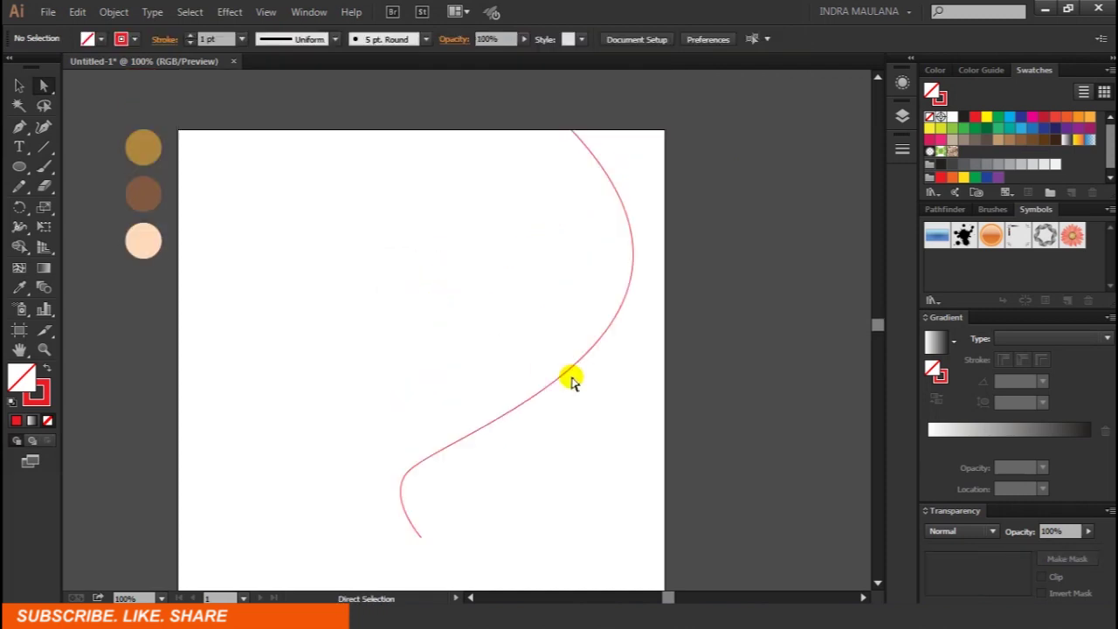
scroll(660, 374, down, 3)
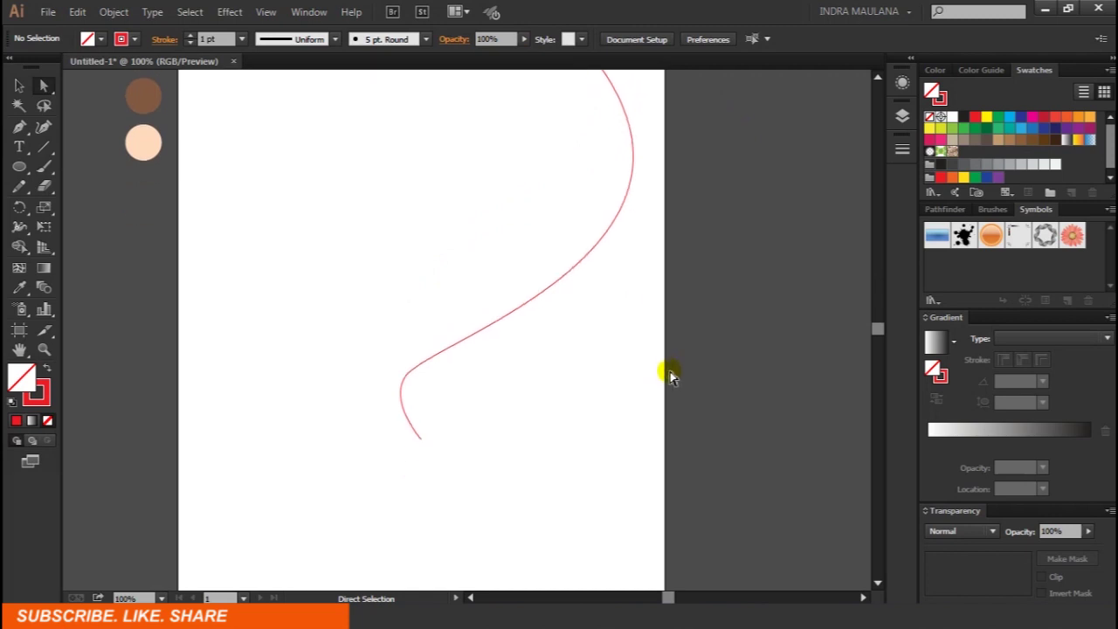
scroll(671, 377, up, 2)
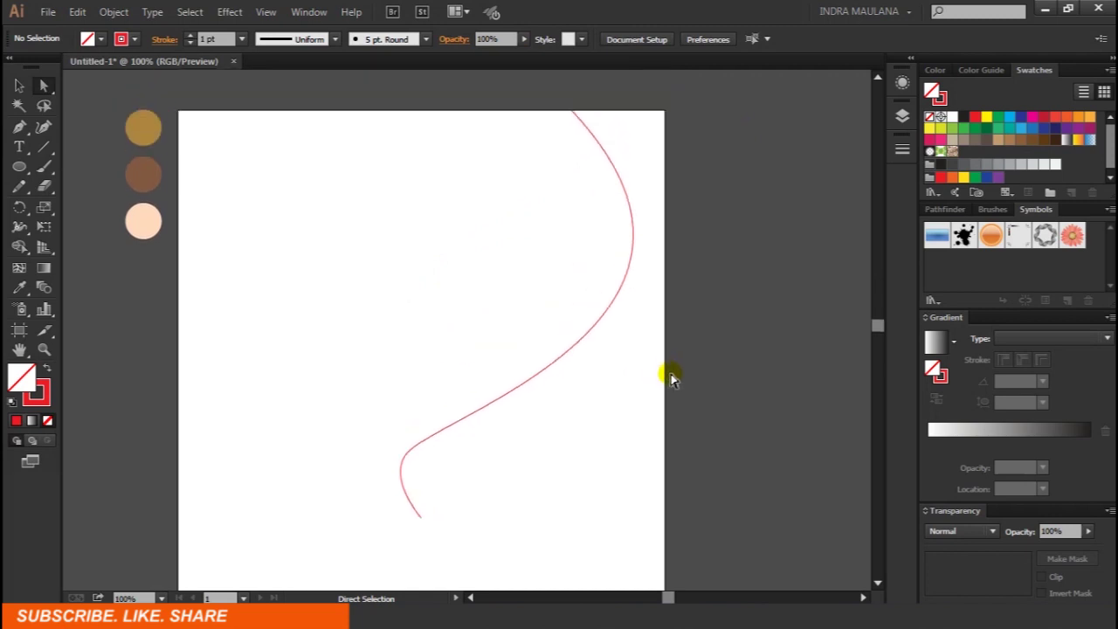
scroll(671, 378, down, 2)
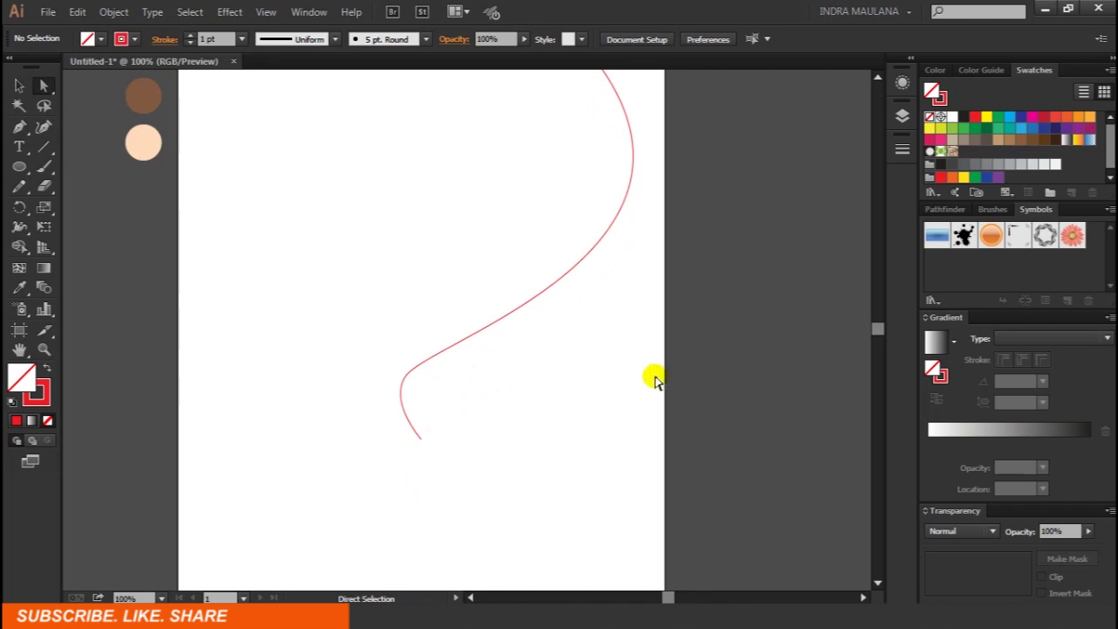
click(19, 128)
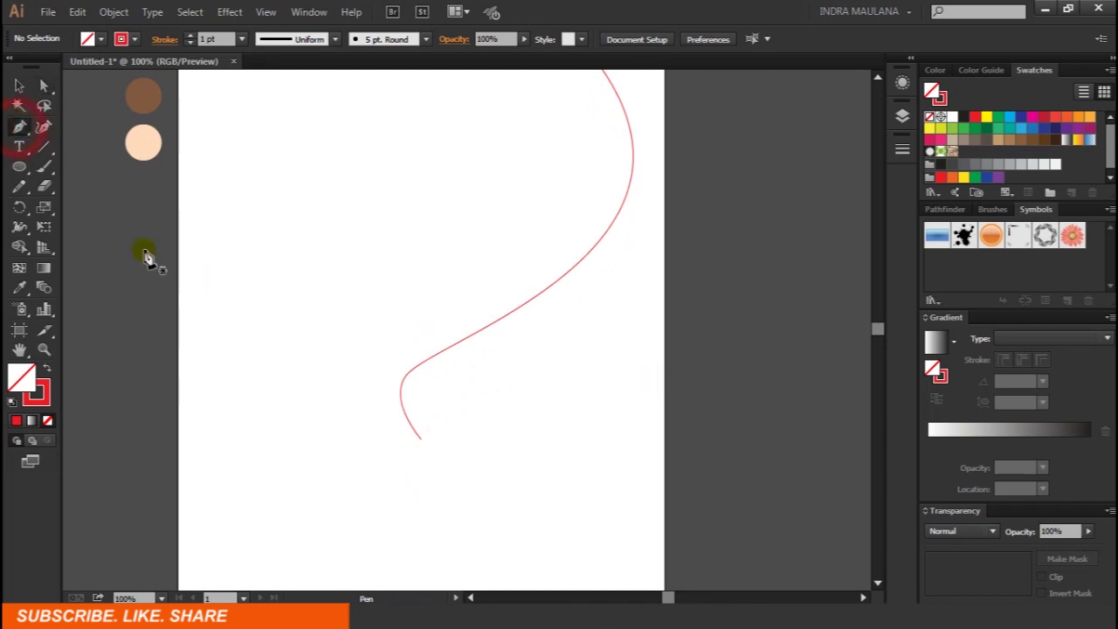
Draw a second curve from the hook's tip sweeping right past the artboard edge.
mouse_move(420, 437)
mouse_down()
mouse_move(410, 390)
mouse_move(424, 376)
mouse_move(828, 315)
mouse_up()
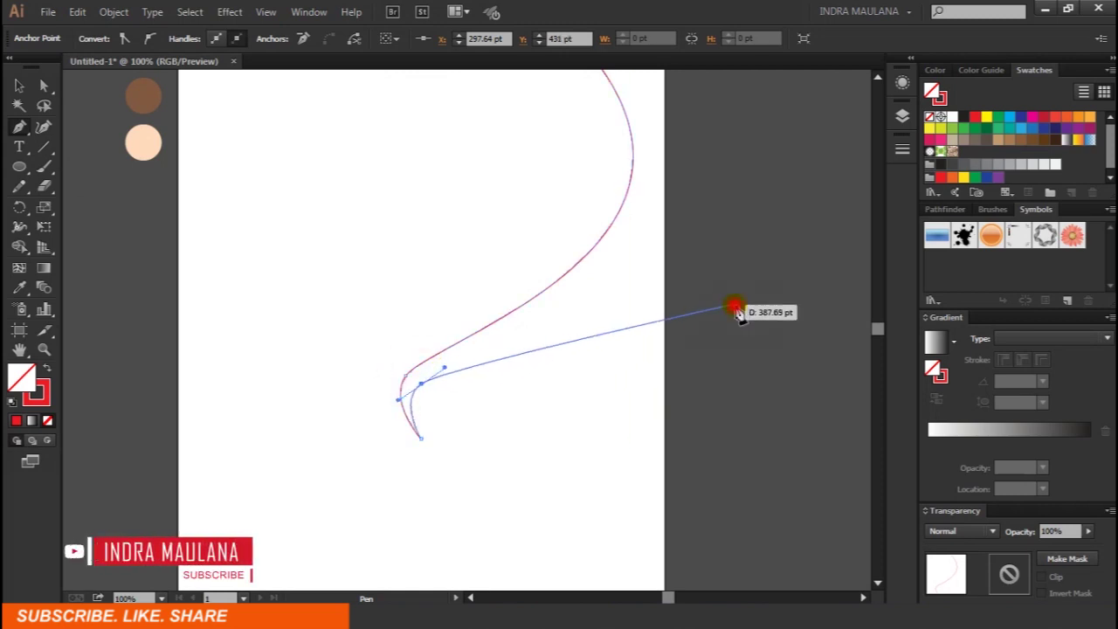
drag(828, 314, 865, 307)
ctrl+click(812, 358)
scroll(808, 362, up, 2)
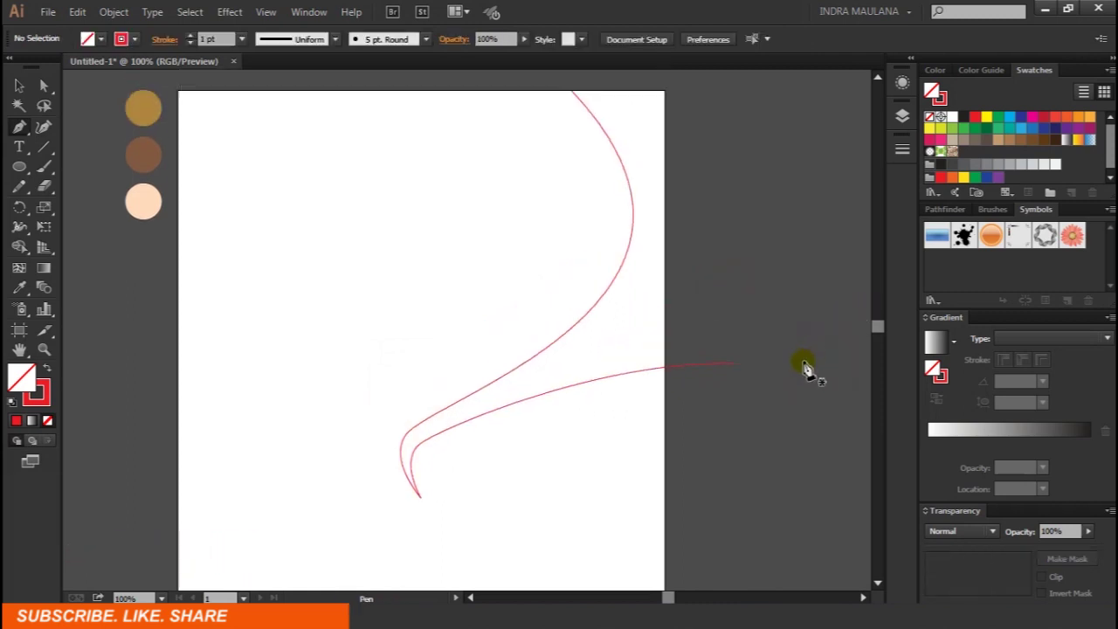
drag(739, 431, 755, 410)
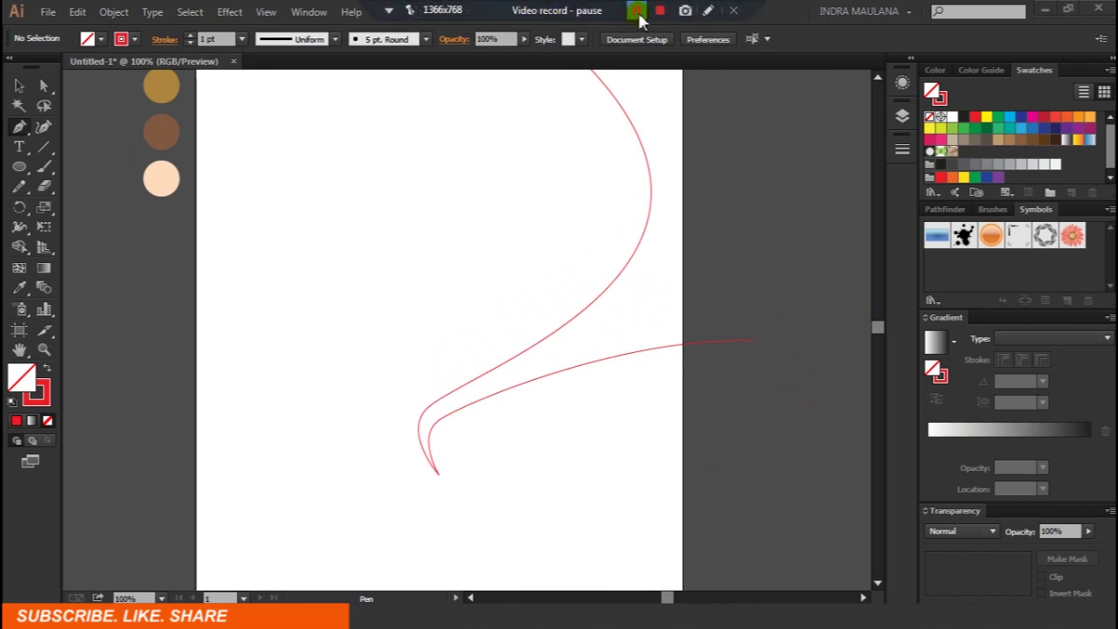
Refine the second curve's bend and raise its right end anchor by 9 pt.
click(638, 13)
click(45, 85)
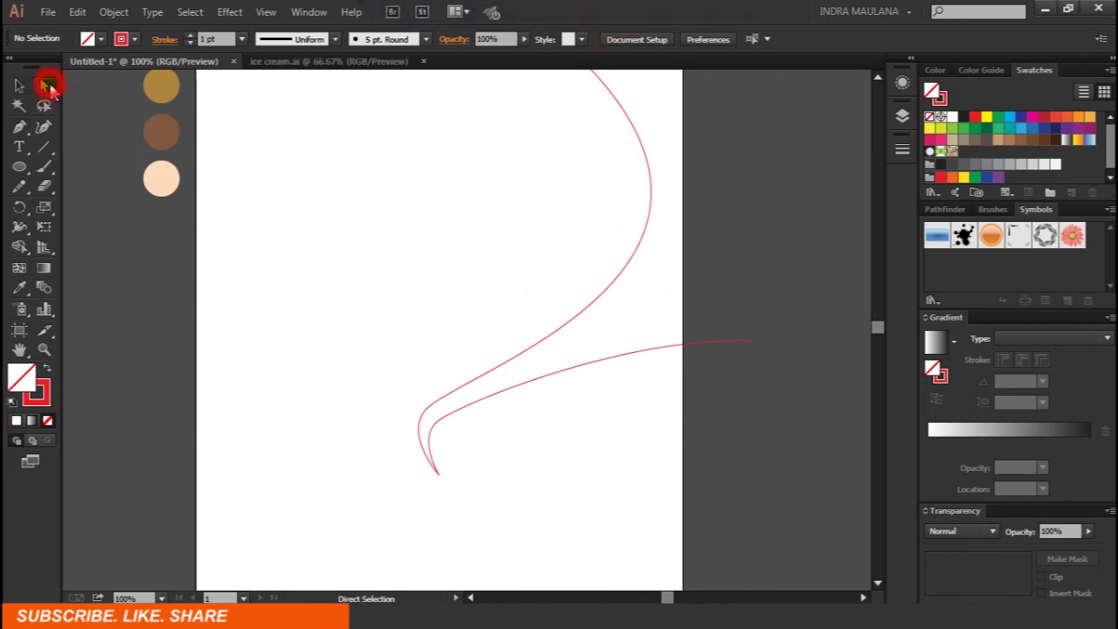
click(751, 342)
drag(751, 342, 760, 344)
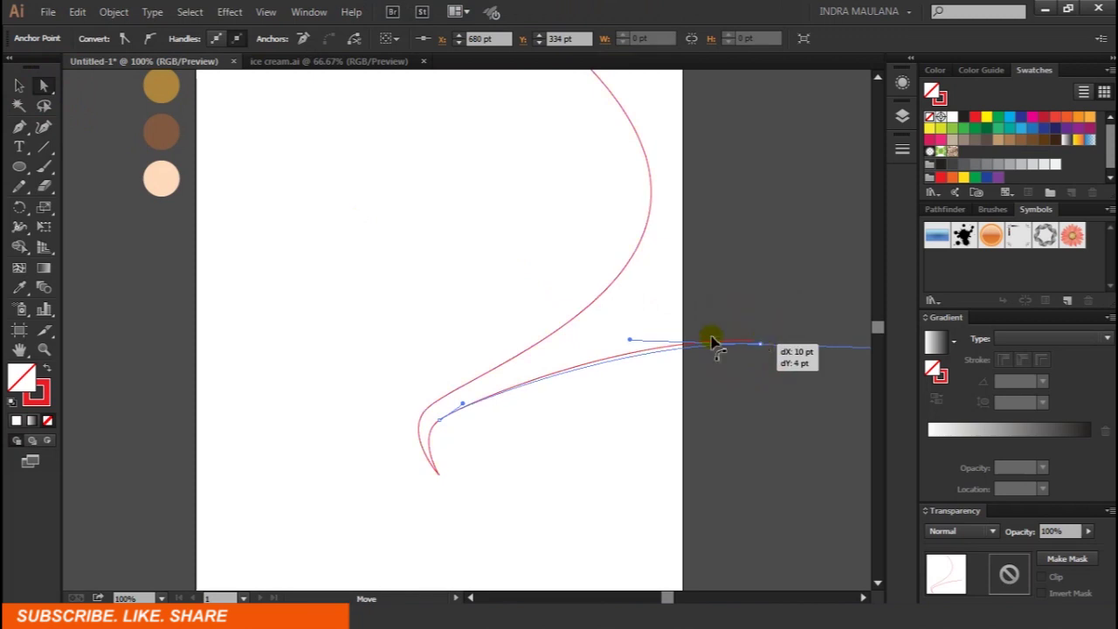
drag(630, 341, 629, 348)
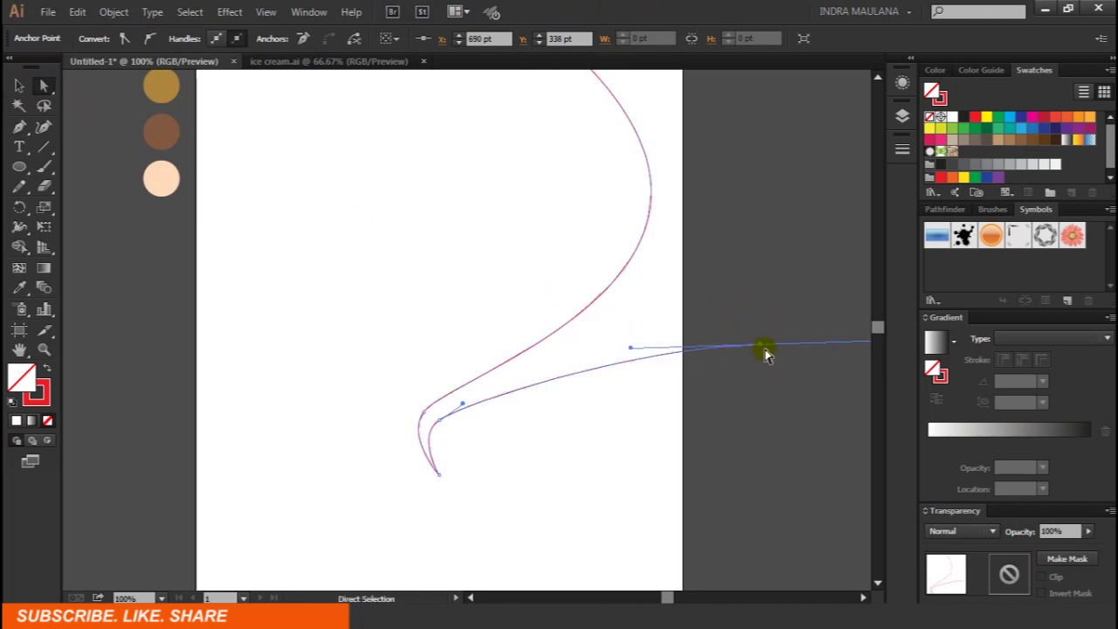
click(765, 351)
drag(765, 350, 761, 343)
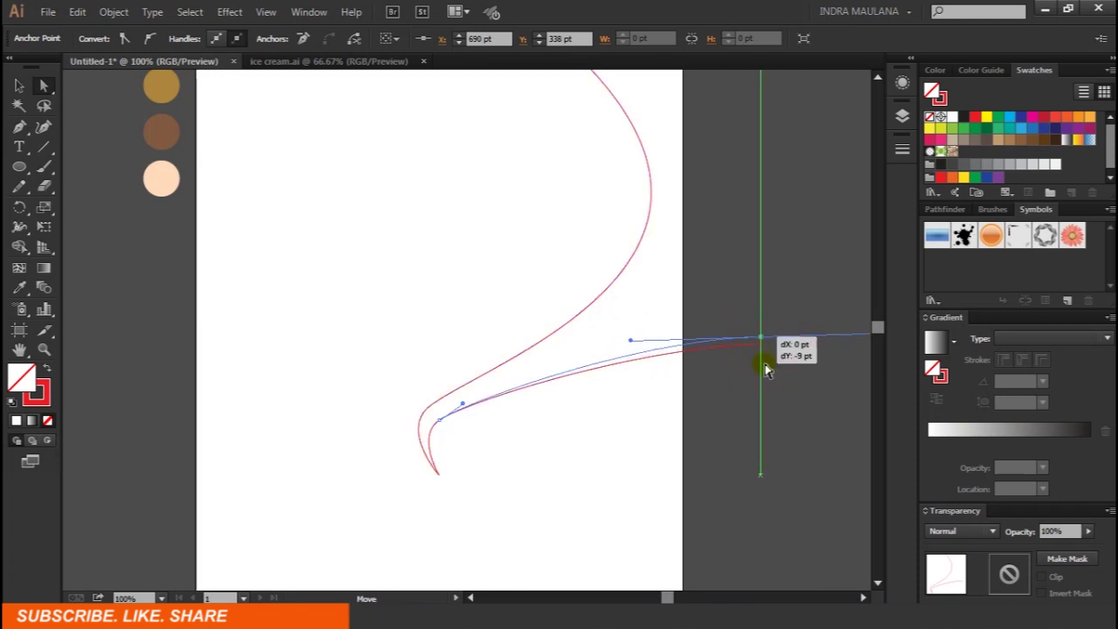
click(765, 370)
scroll(763, 373, down, 2)
click(19, 127)
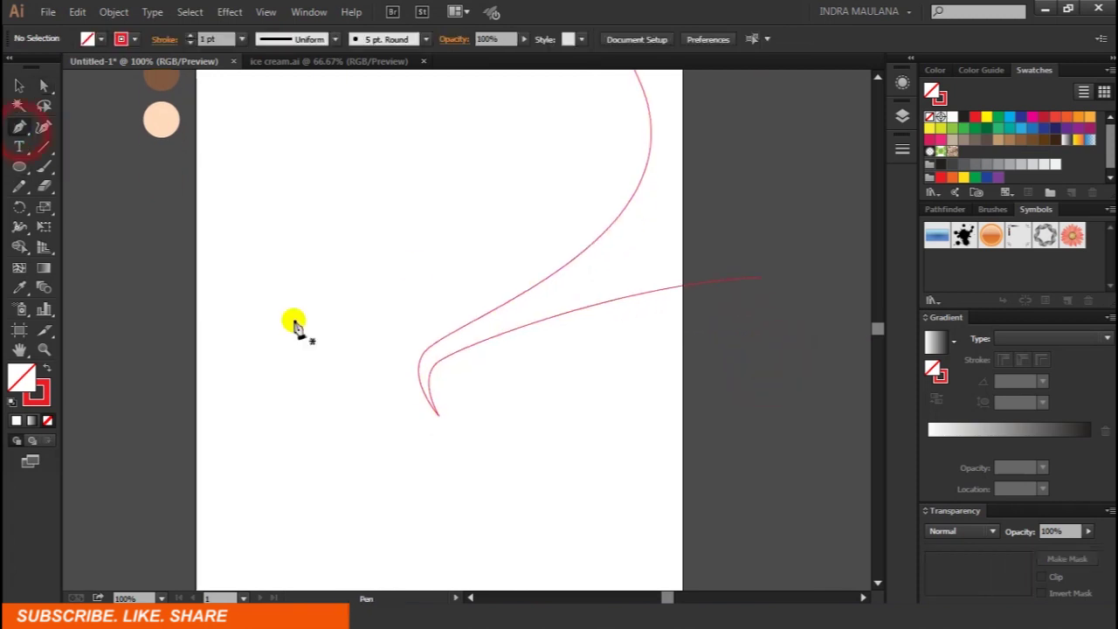
Draw a third curve from the shared bottom tip arcing down toward the lower right.
scroll(454, 411, right, 2)
drag(404, 407, 419, 376)
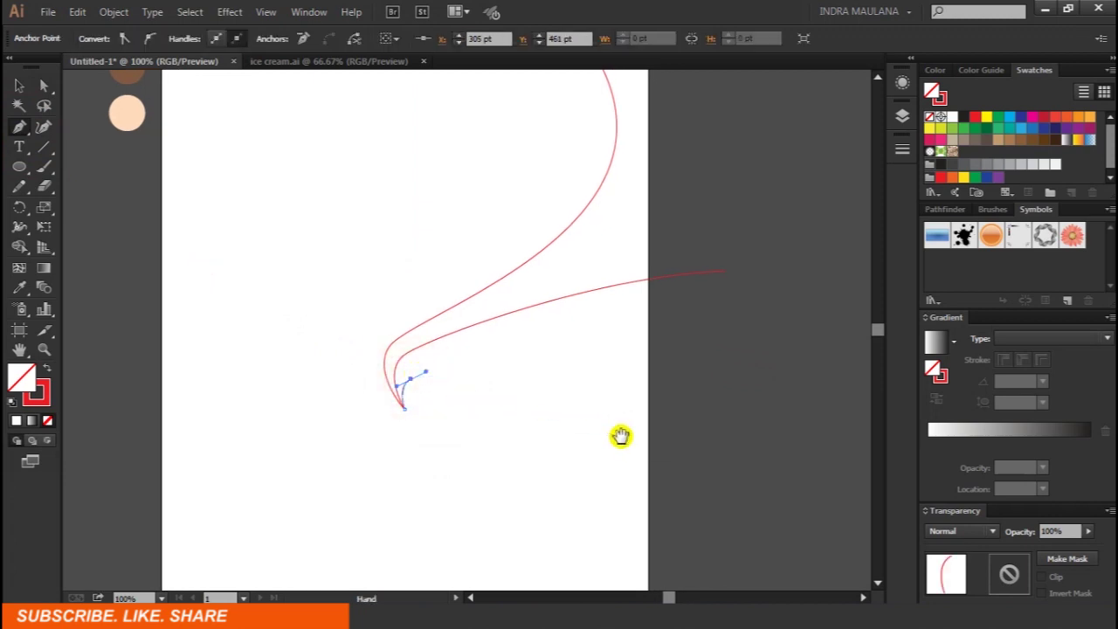
scroll(611, 433, right, 1)
drag(392, 355, 413, 354)
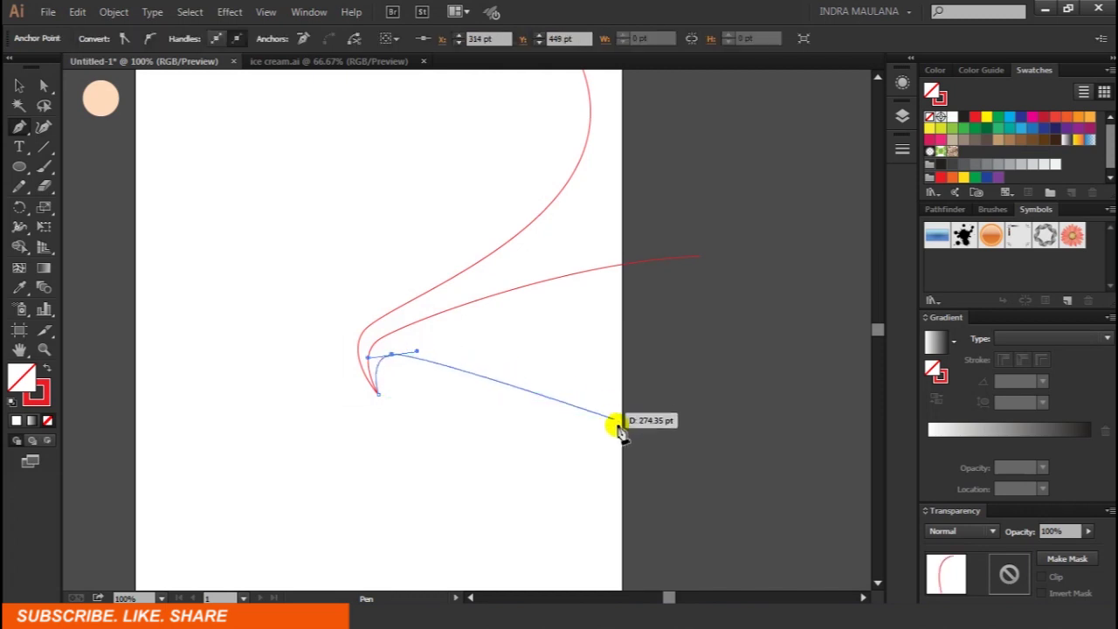
drag(641, 449, 598, 348)
mouse_move(670, 352)
mouse_down()
mouse_move(722, 432)
mouse_move(788, 461)
mouse_up()
ctrl+click(747, 325)
scroll(747, 325, up, 3)
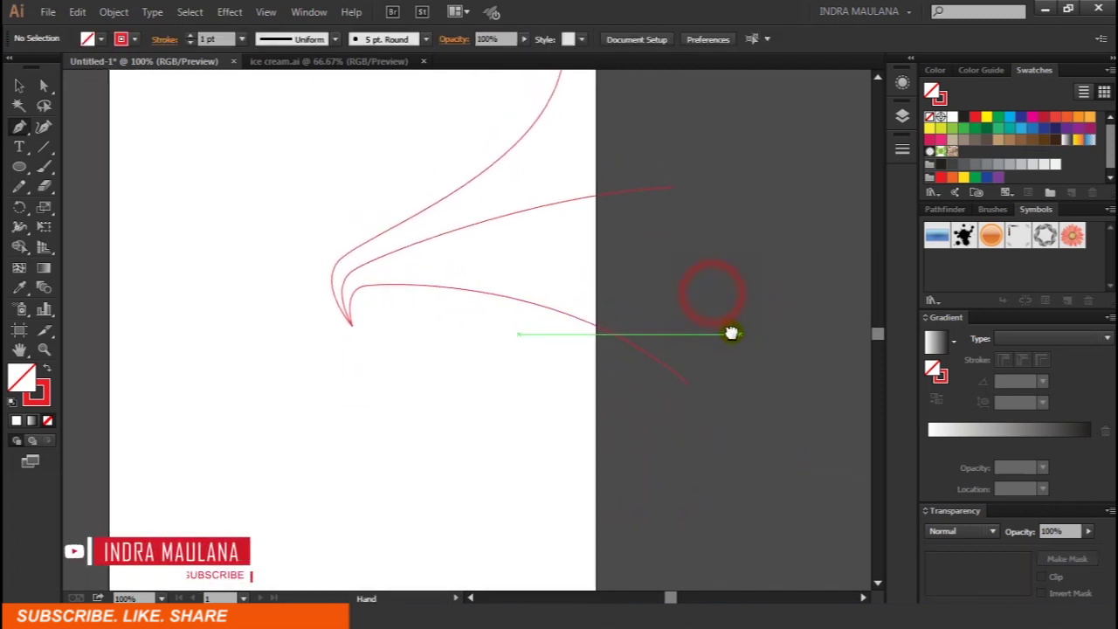
click(43, 86)
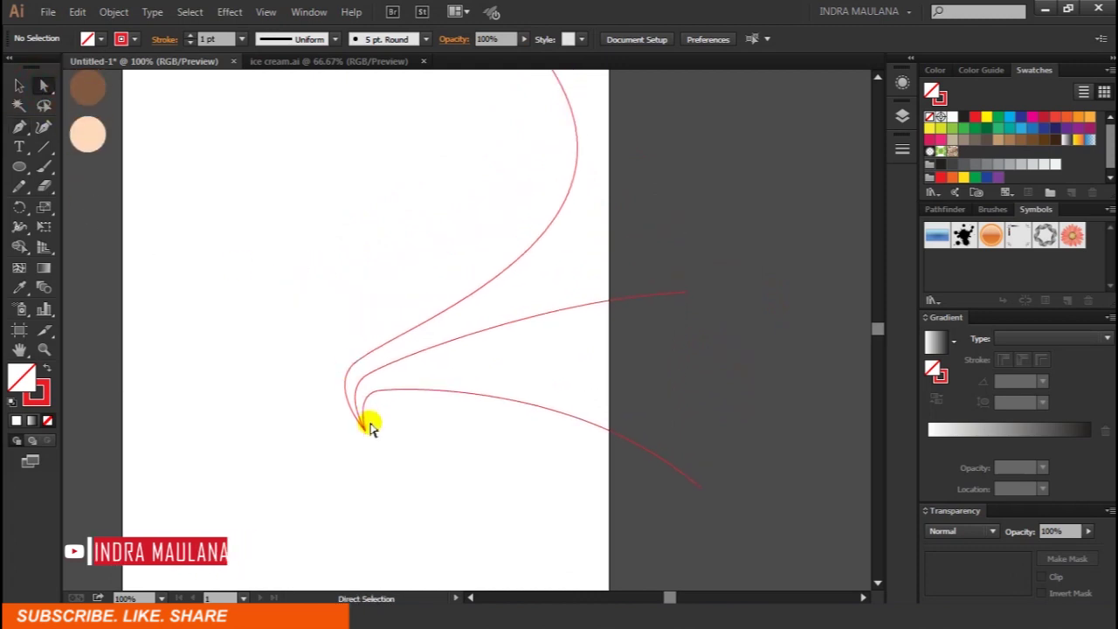
click(366, 428)
Reshape the lower curve's segment and pull its end further down-right.
mouse_move(381, 401)
mouse_down()
mouse_move(418, 393)
mouse_move(414, 381)
mouse_up()
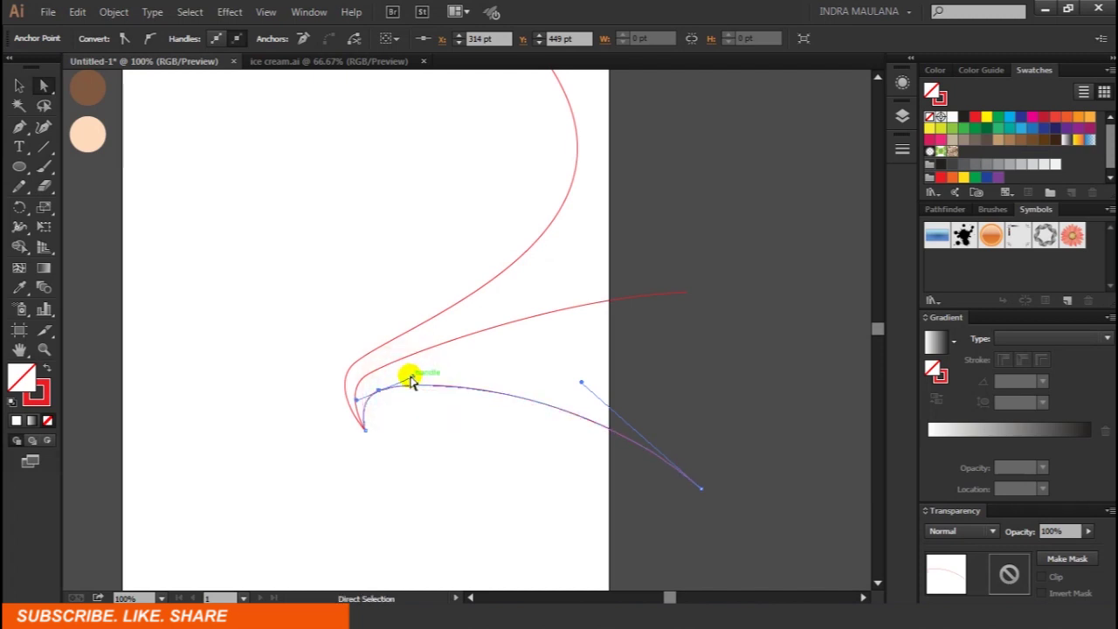
click(437, 424)
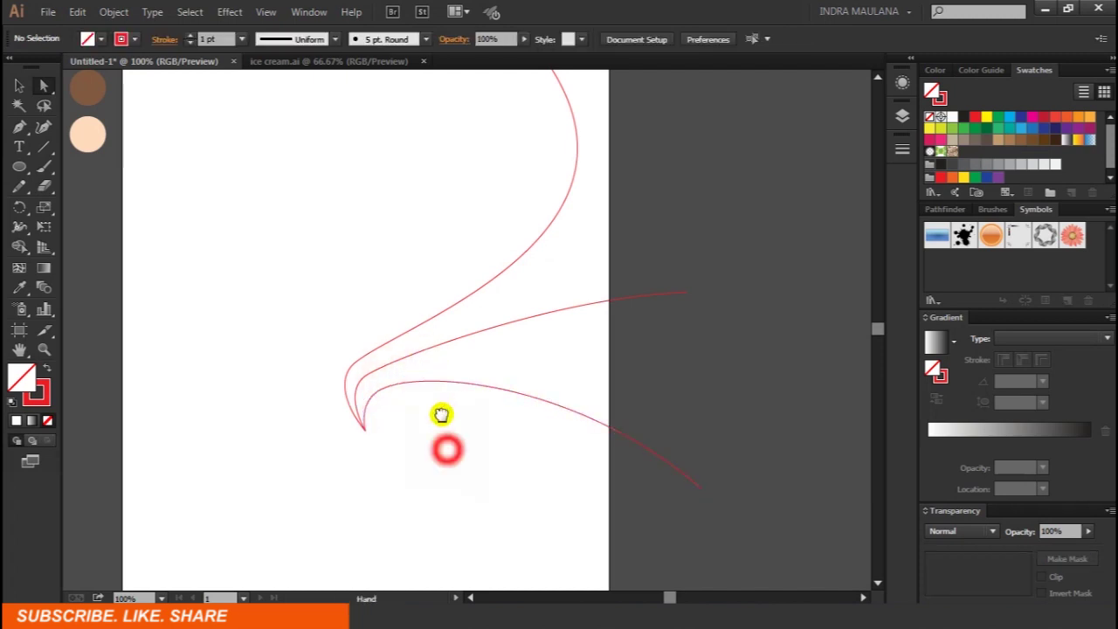
drag(681, 426, 692, 448)
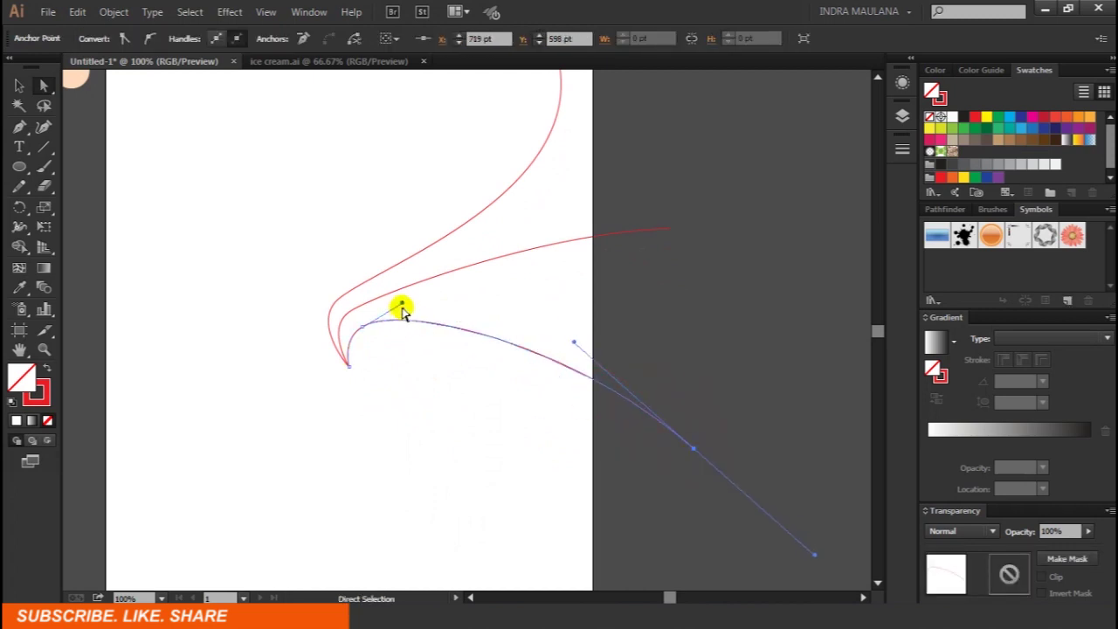
drag(403, 304, 404, 296)
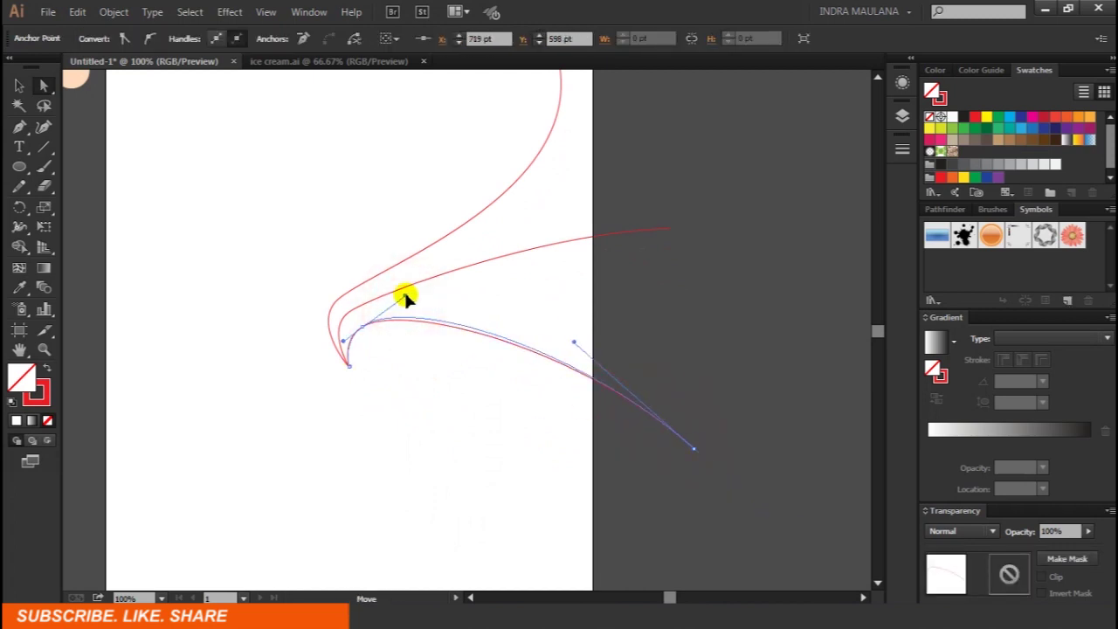
drag(686, 452, 695, 475)
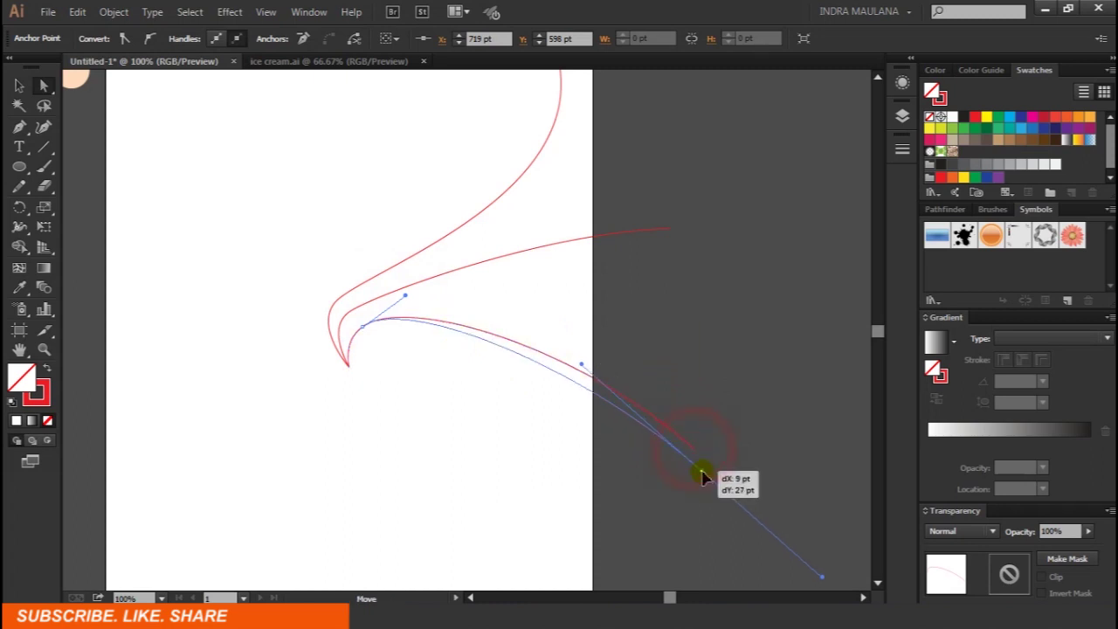
click(671, 342)
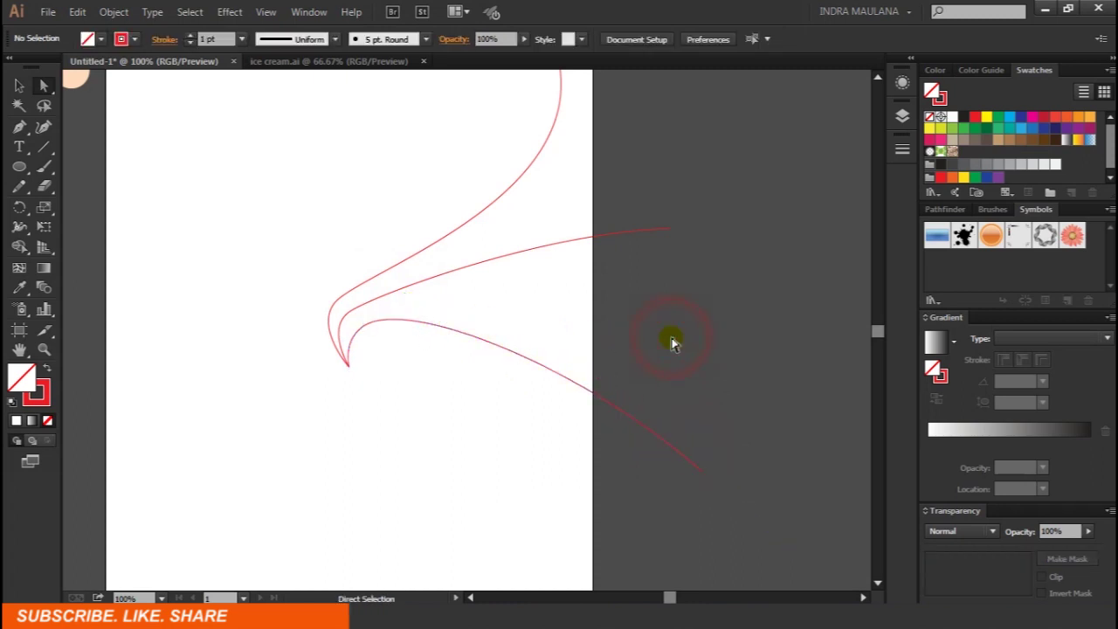
scroll(670, 342, up, 1)
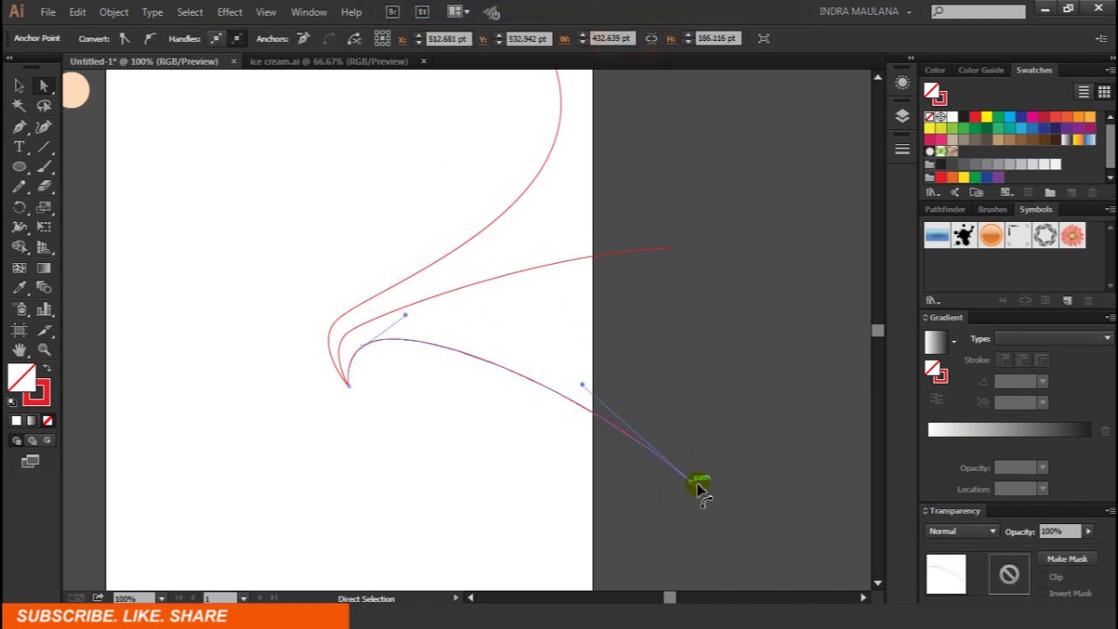
Move the lower curve's end point further down and reposition the anchor near the bottom tip.
click(704, 495)
drag(704, 495, 711, 541)
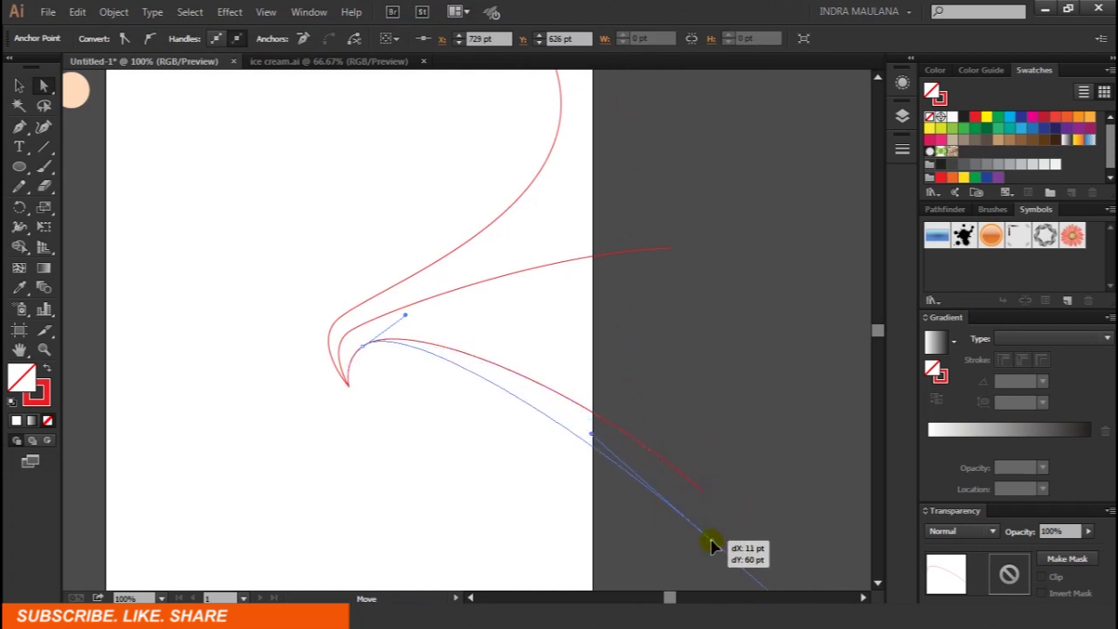
click(362, 348)
drag(365, 347, 374, 353)
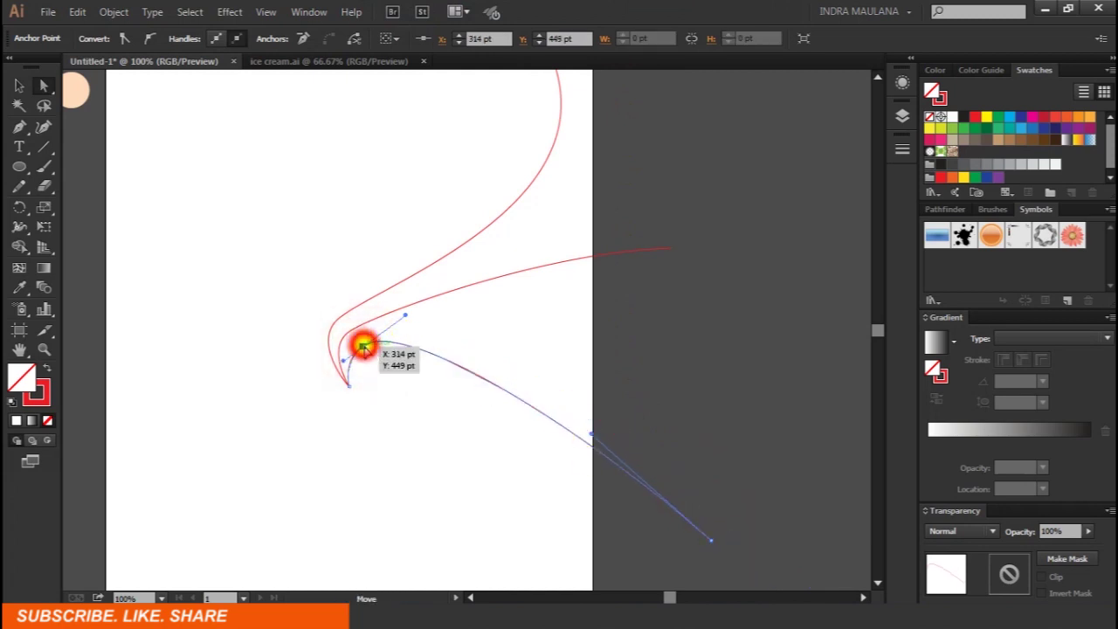
drag(373, 354, 362, 358)
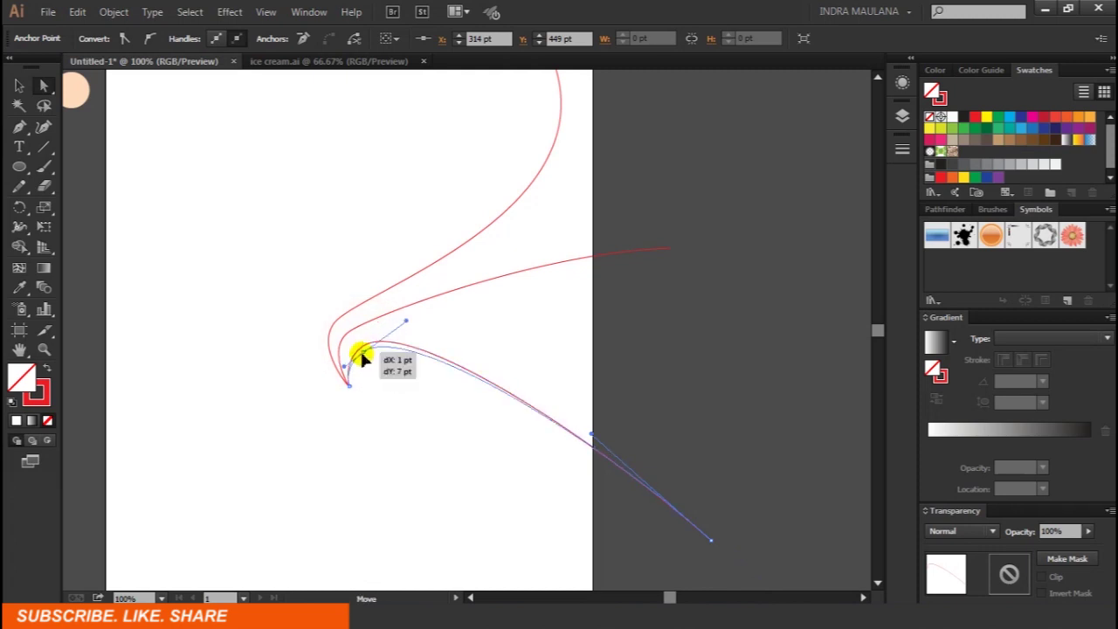
click(644, 326)
scroll(644, 326, down, 2)
Smooth the arc by raising its anchor, adjusting its handles and tightening the starting anchor.
click(628, 412)
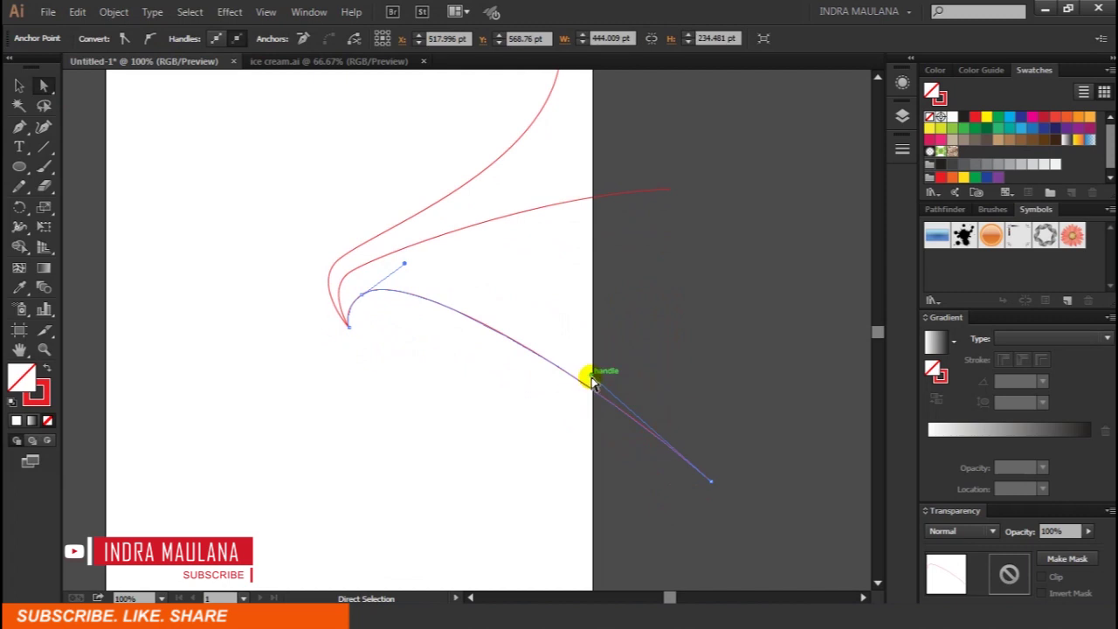
drag(591, 381, 585, 343)
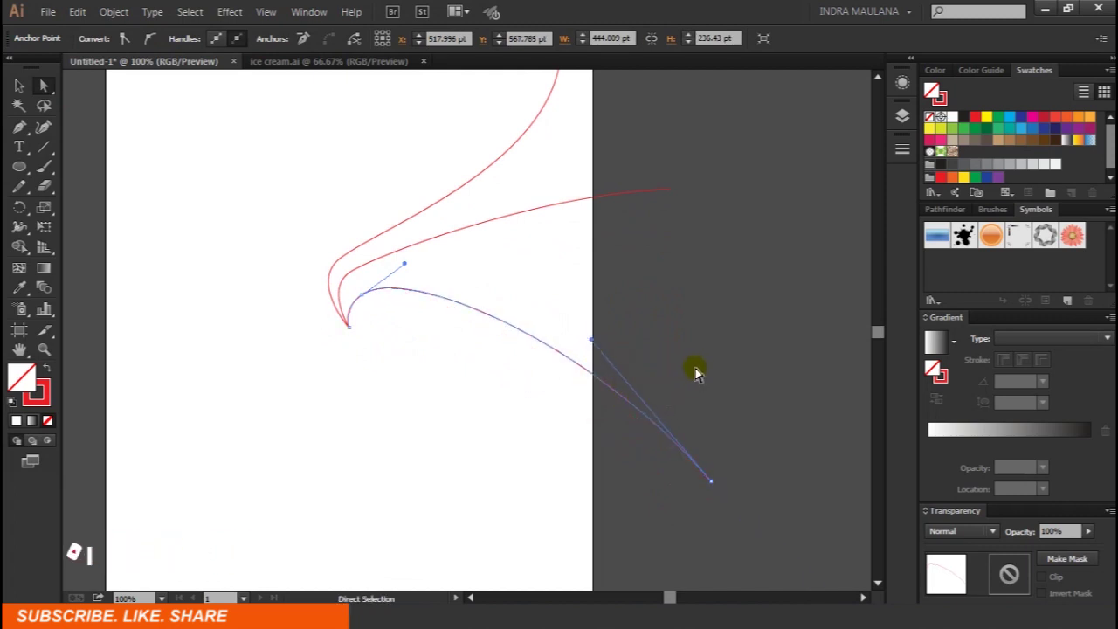
scroll(699, 385, down, 3)
drag(712, 389, 711, 409)
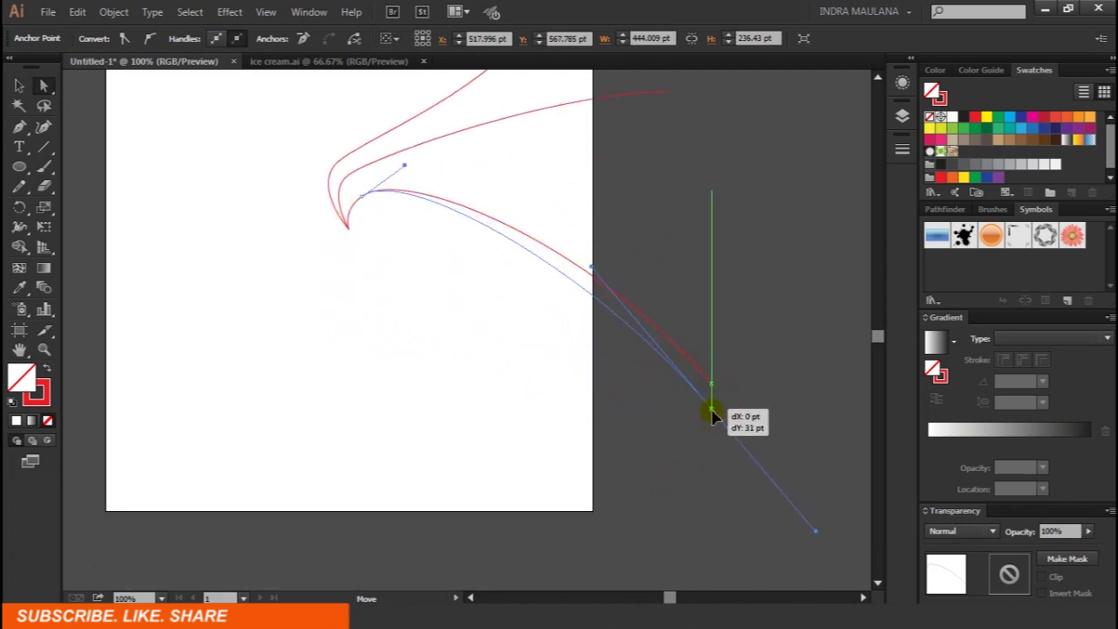
drag(404, 170, 404, 156)
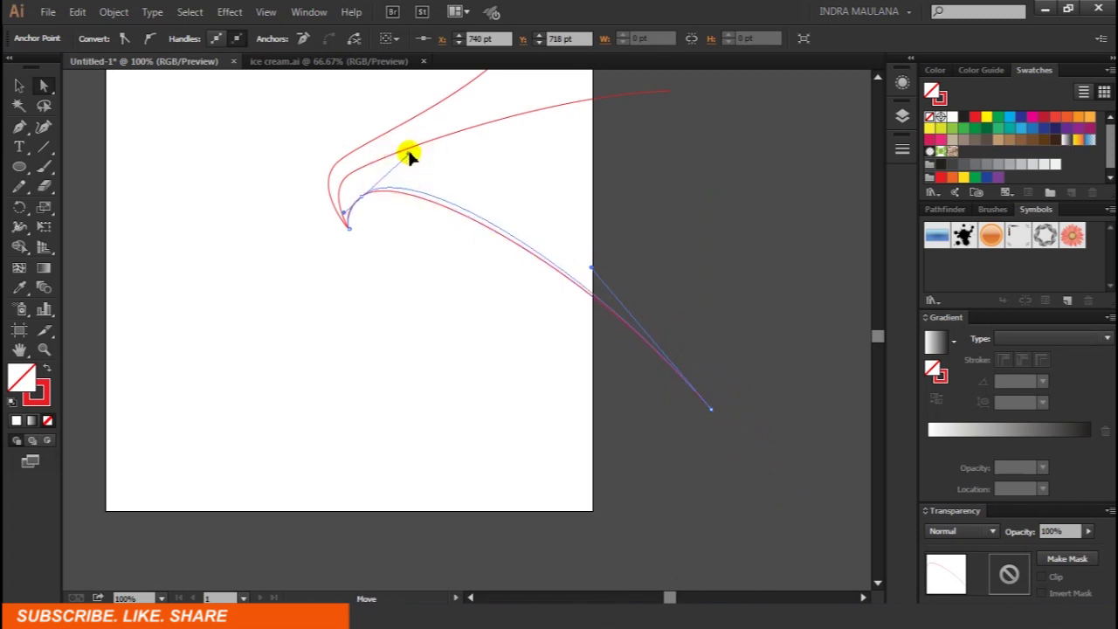
click(697, 203)
scroll(696, 202, up, 2)
scroll(696, 203, up, 2)
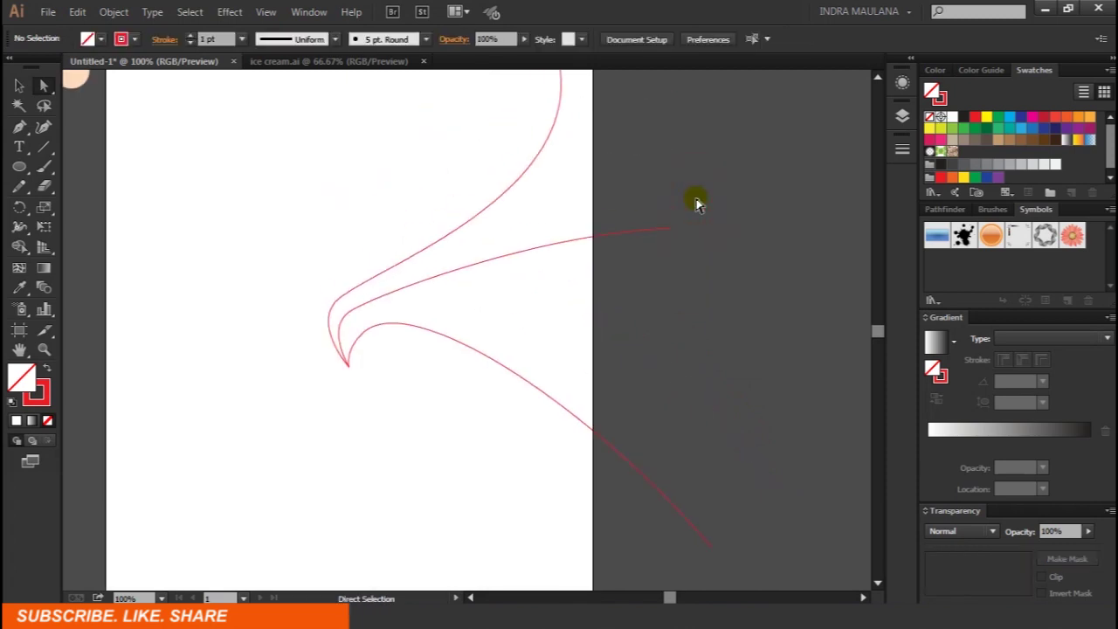
scroll(327, 367, up, 2)
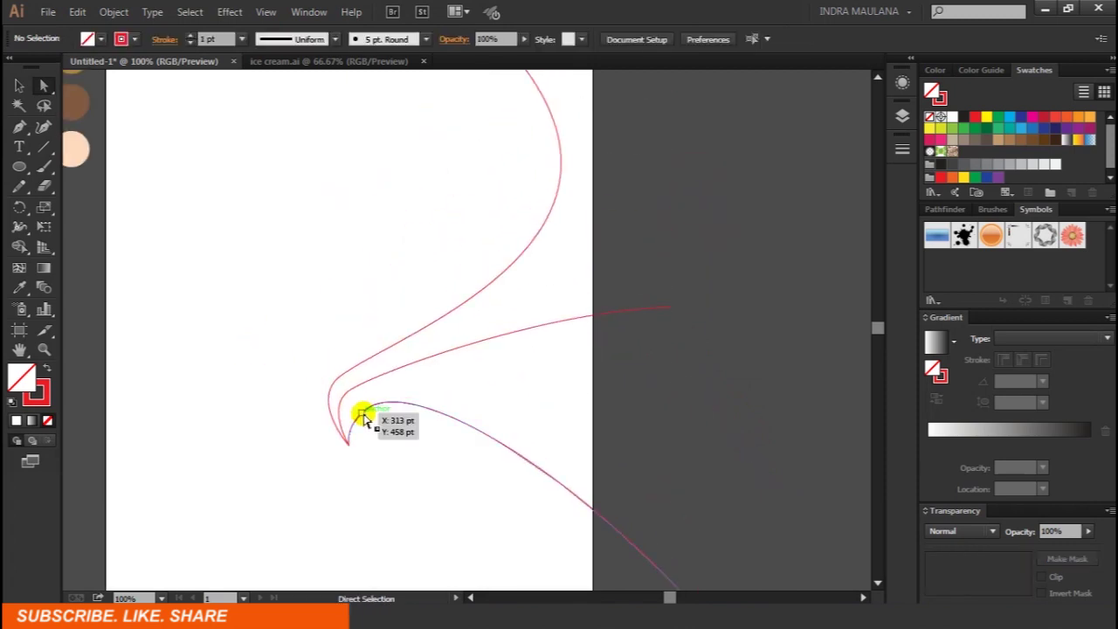
click(363, 412)
drag(363, 412, 356, 414)
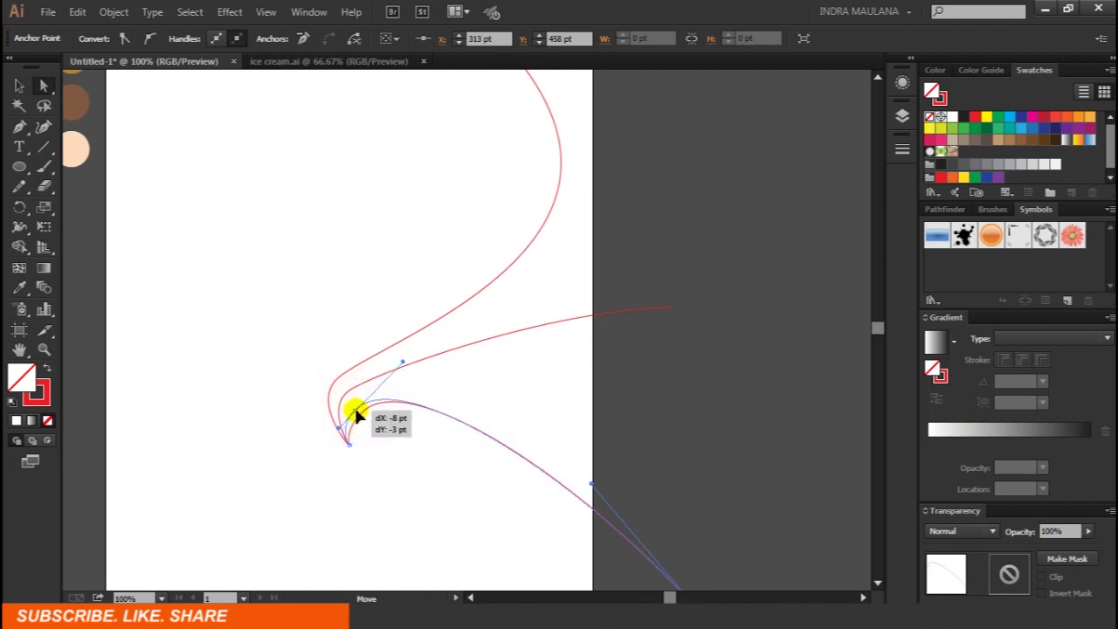
click(248, 440)
scroll(242, 442, down, 1)
scroll(242, 439, up, 2)
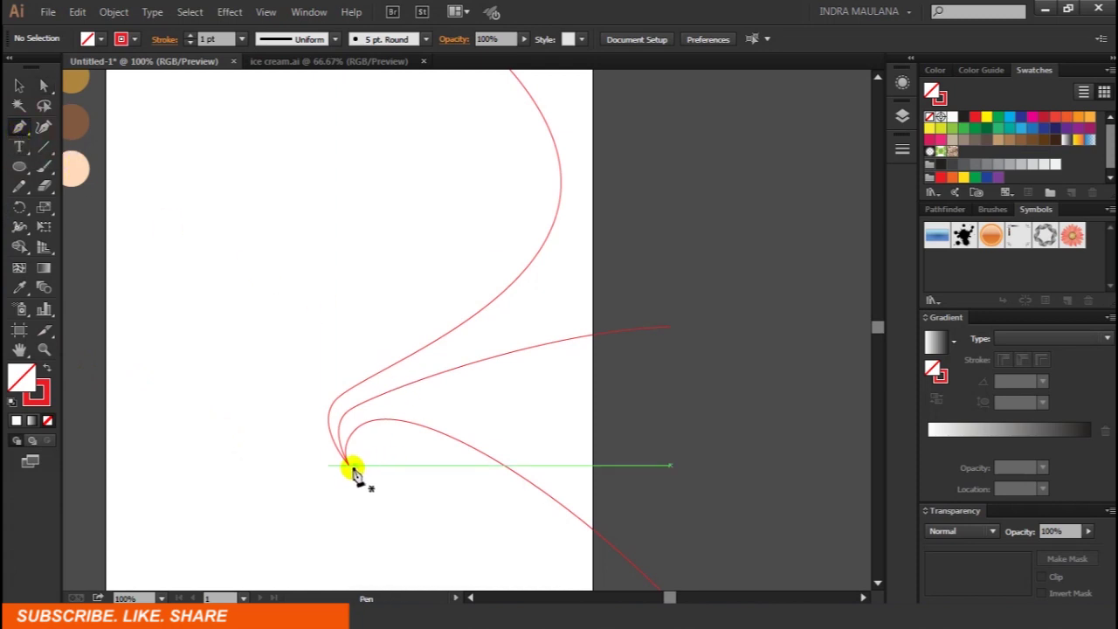
Draw a curve from the bottom tip arcing off to the left.
mouse_move(349, 463)
mouse_down()
mouse_move(295, 454)
mouse_move(420, 423)
mouse_up()
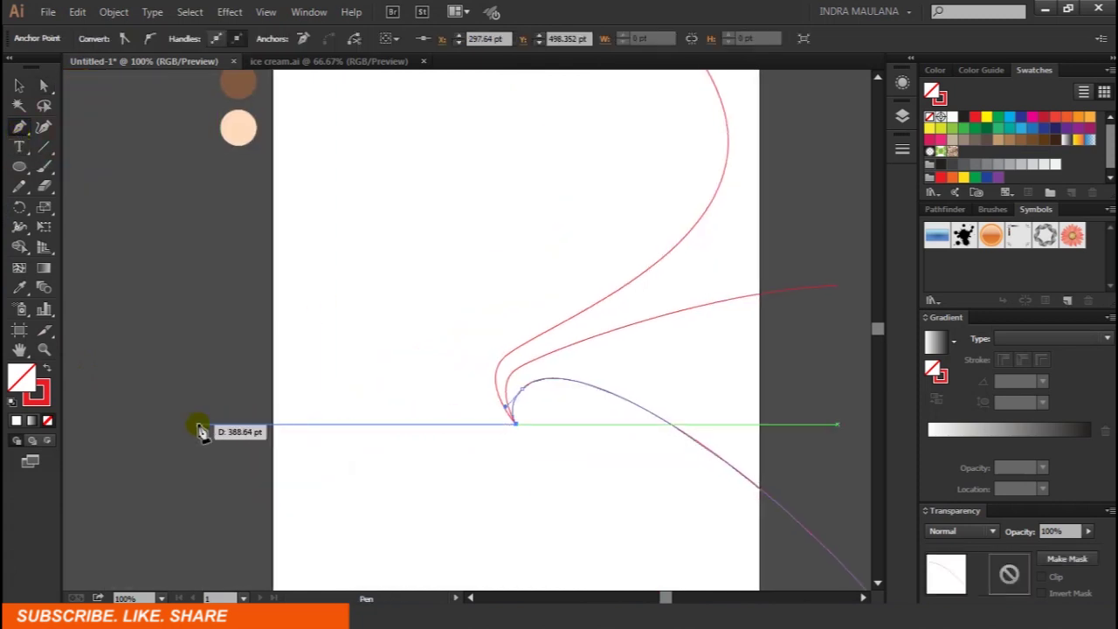
mouse_move(240, 382)
mouse_down()
mouse_move(84, 440)
mouse_move(122, 445)
mouse_up()
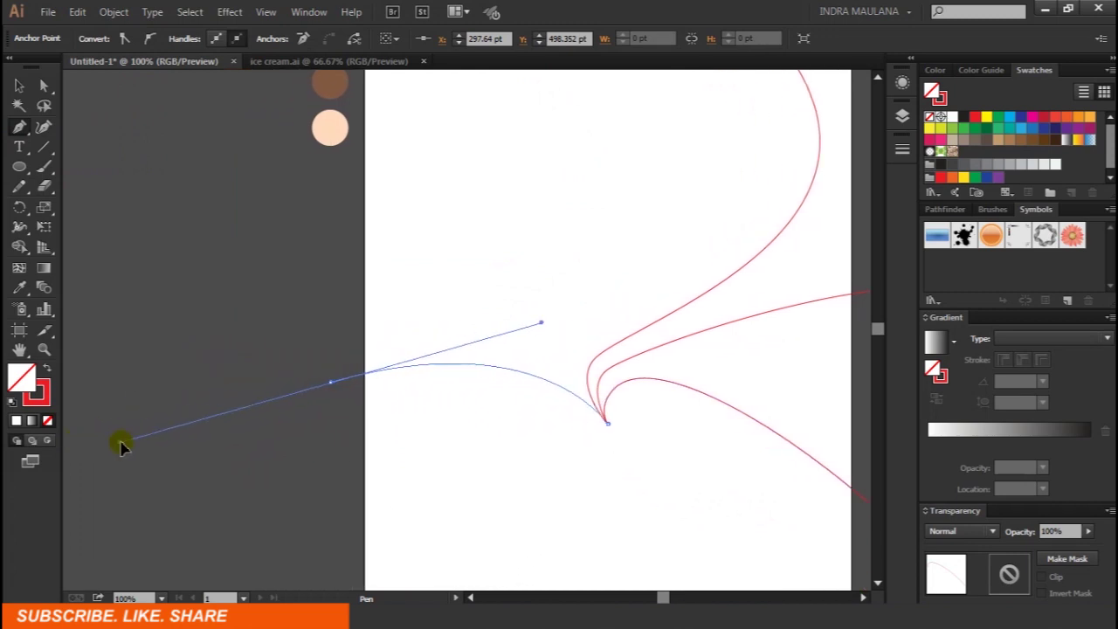
drag(197, 311, 144, 378)
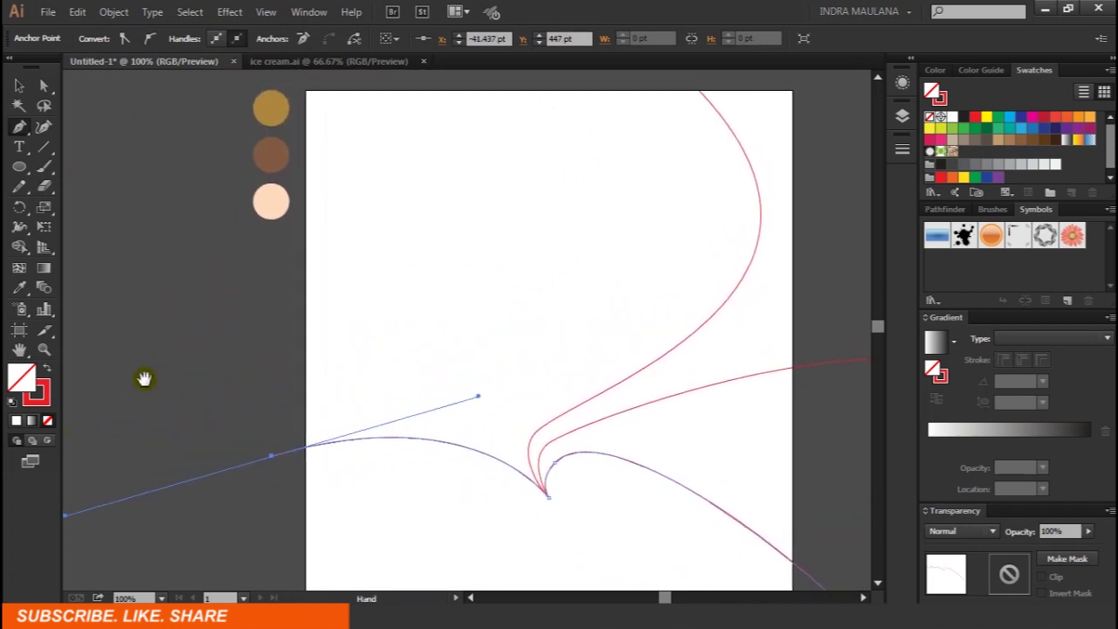
ctrl+click(212, 392)
Add a second leftward arc, mirroring the right-side strokes.
scroll(393, 410, down, 2)
mouse_move(547, 449)
mouse_down()
mouse_move(429, 463)
mouse_move(419, 449)
mouse_up()
mouse_move(310, 426)
mouse_down()
mouse_move(225, 515)
mouse_move(152, 566)
mouse_up()
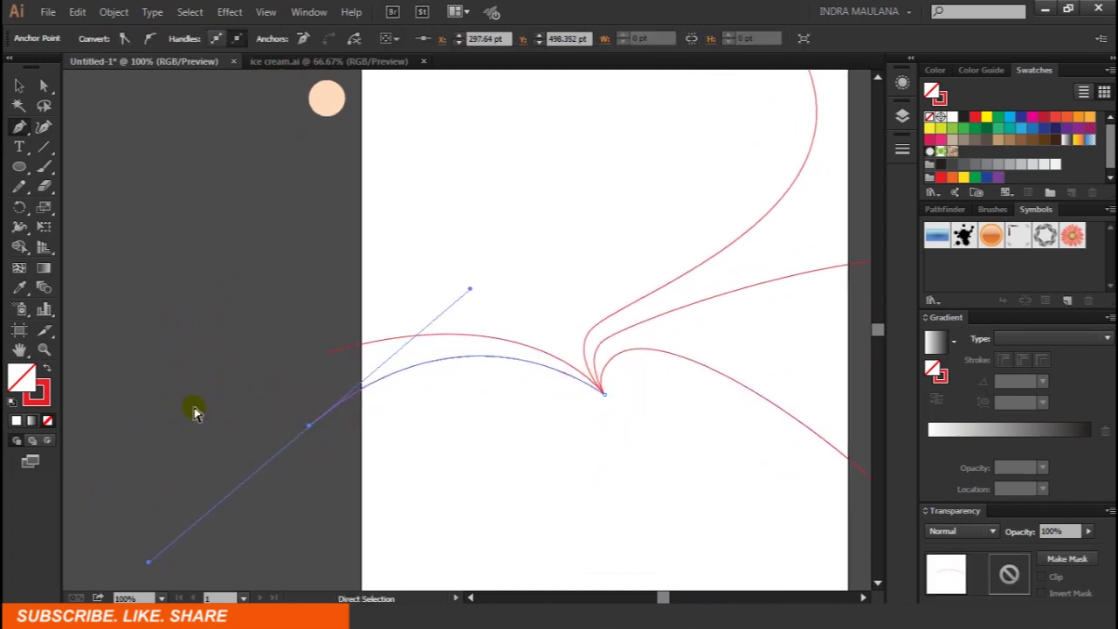
ctrl+click(195, 407)
scroll(194, 407, down, 1)
drag(207, 342, 201, 351)
scroll(200, 359, down, 3)
scroll(200, 359, up, 2)
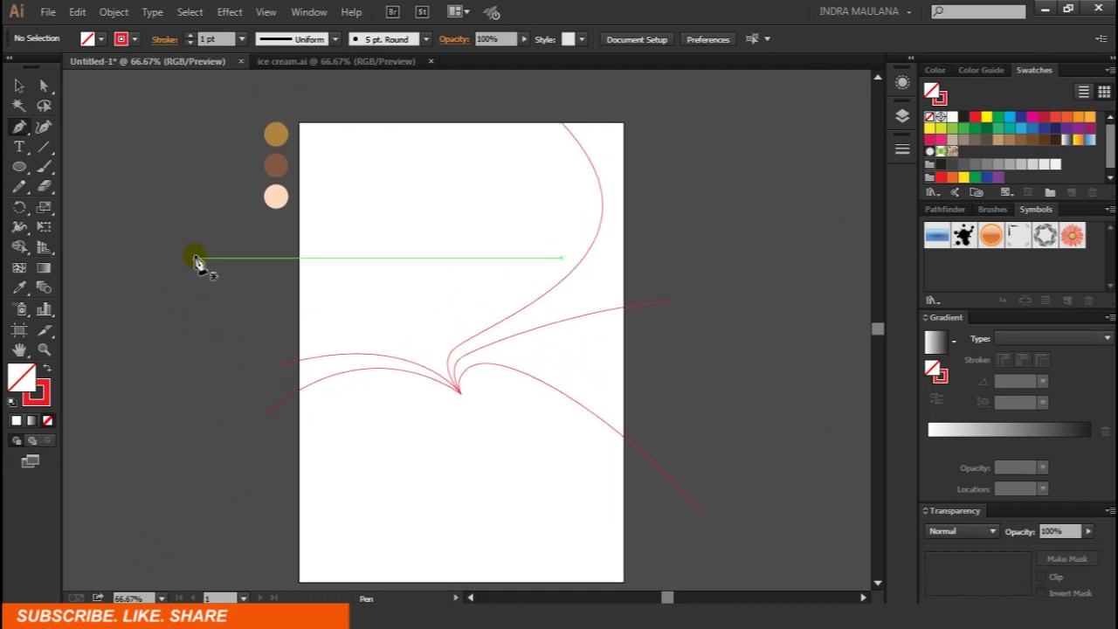
click(19, 84)
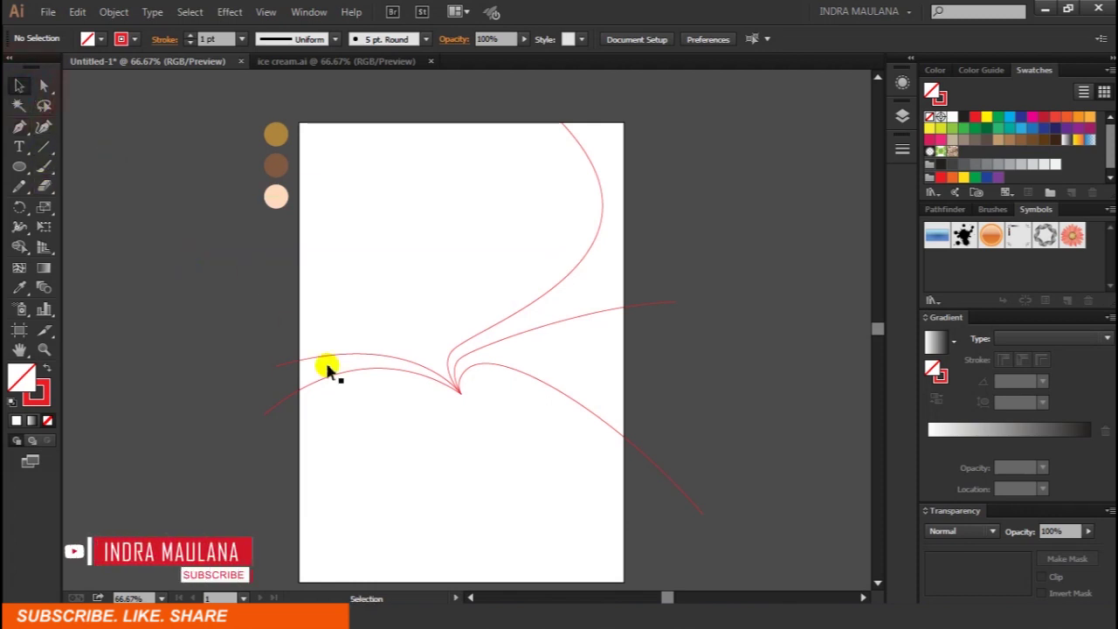
Draw a rectangle matching the 595.28 × 841.89 pt artboard.
scroll(502, 426, up, 1)
click(27, 172)
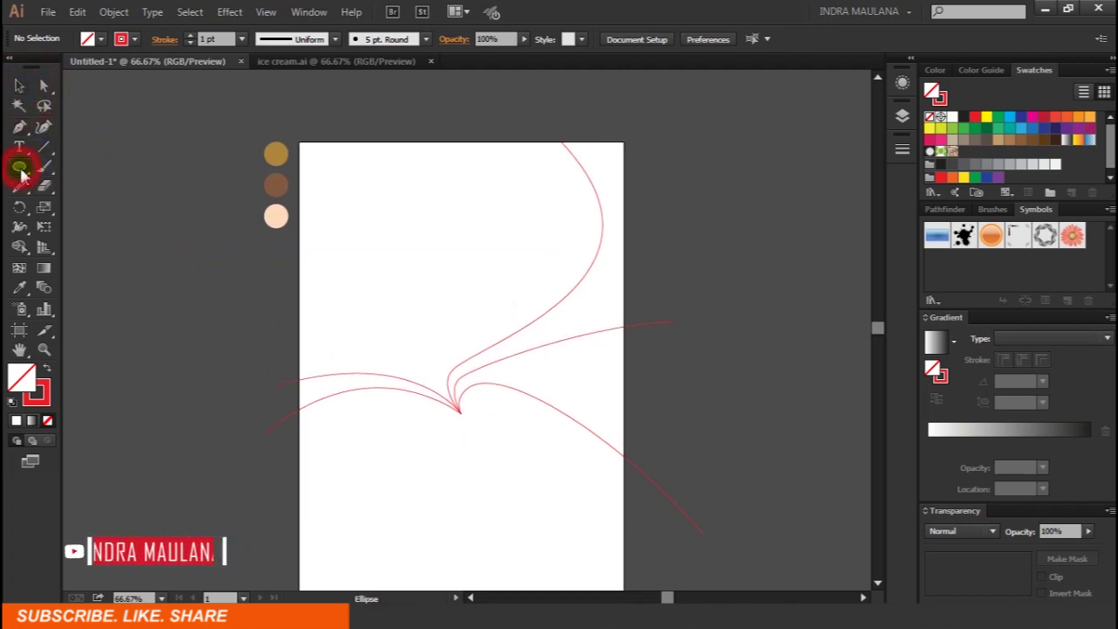
drag(26, 171, 67, 171)
mouse_move(300, 142)
mouse_down()
mouse_move(609, 556)
mouse_move(622, 470)
mouse_up()
Select the rectangle together with all the red curves.
alt+scroll(601, 492, up, 1)
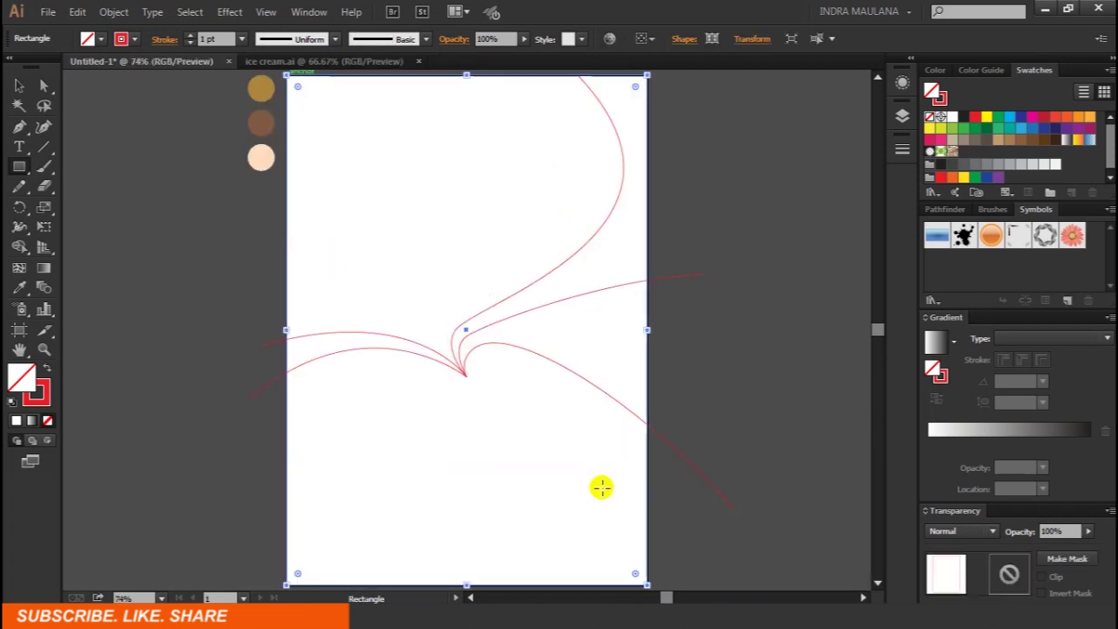
click(18, 87)
mouse_move(758, 87)
mouse_down()
mouse_move(362, 542)
mouse_move(299, 582)
mouse_up()
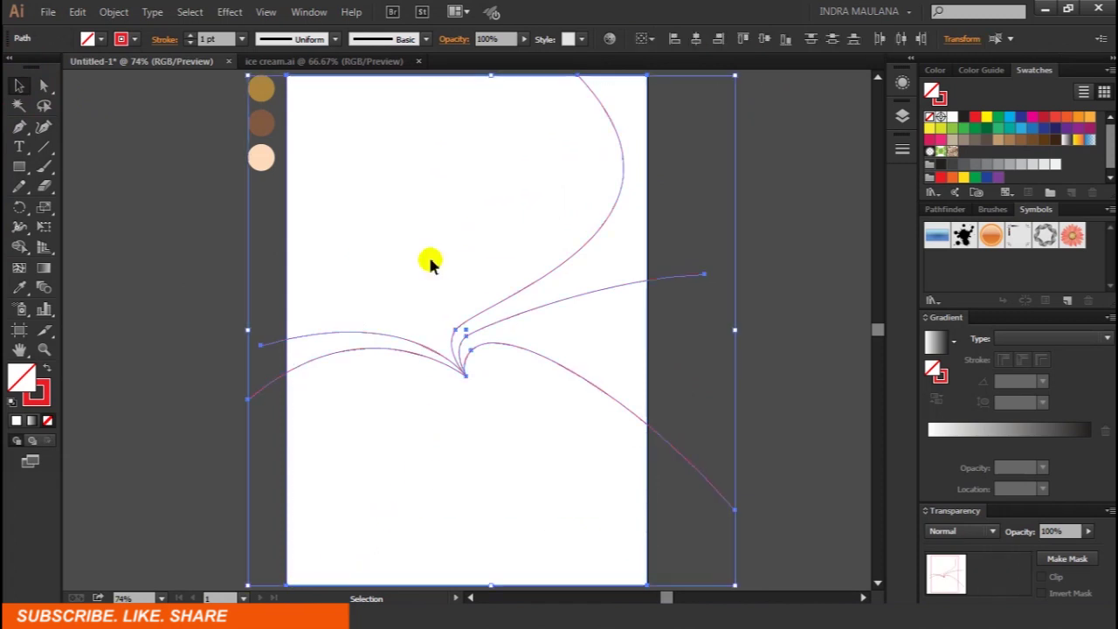
click(107, 11)
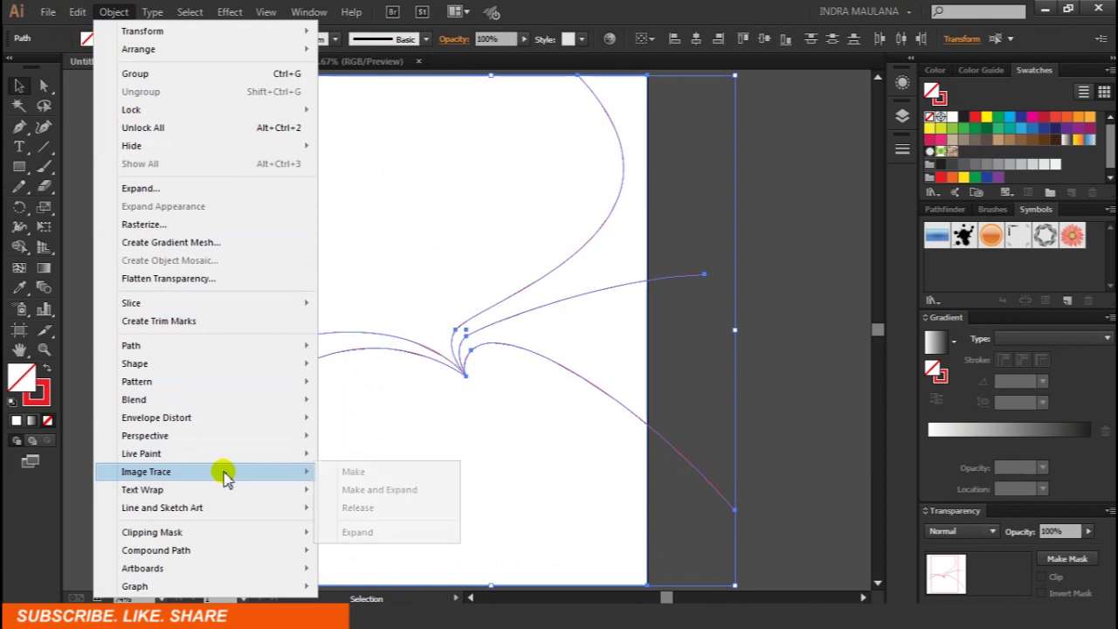
mouse_move(142, 453)
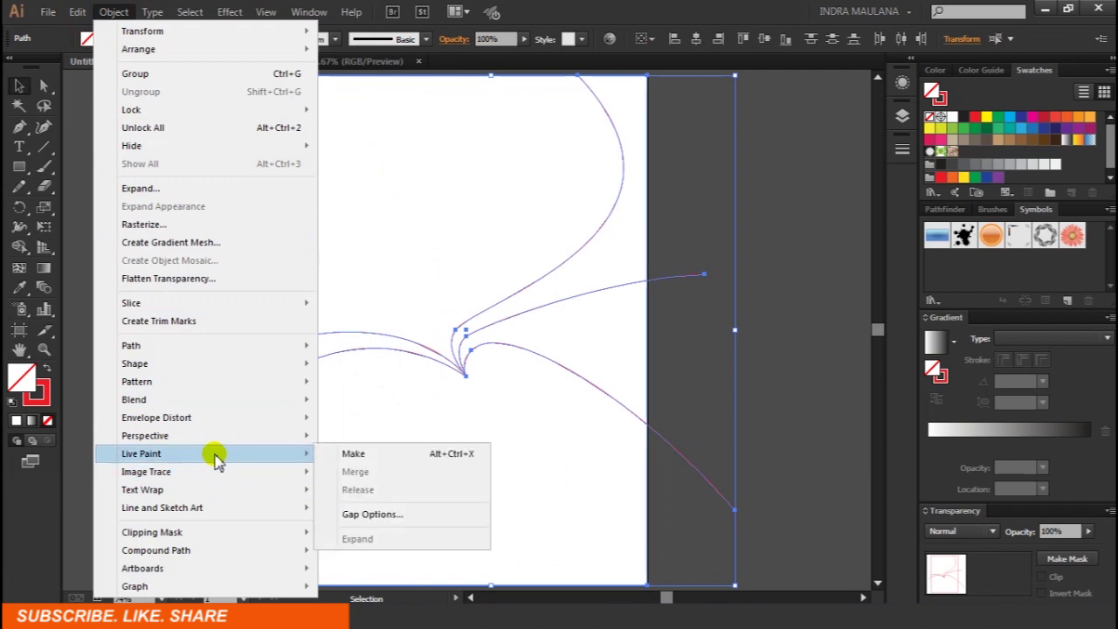
Convert the rectangle and curves into a Live Paint group and ready the Live Paint Bucket.
click(353, 454)
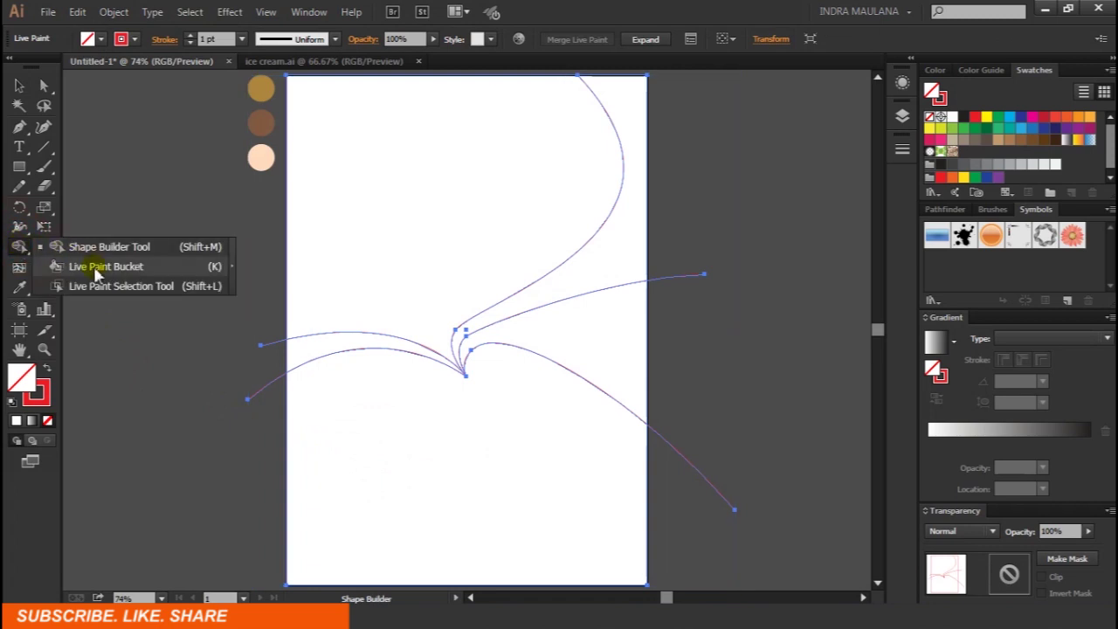
drag(17, 246, 70, 264)
key(v)
click(112, 242)
key(k)
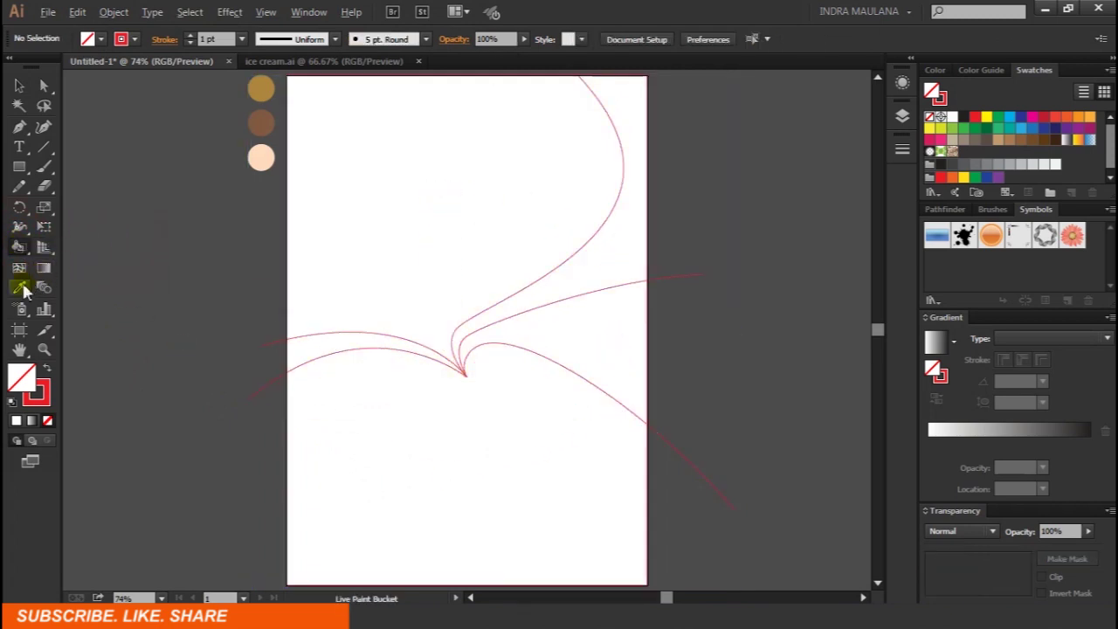
click(21, 289)
click(20, 249)
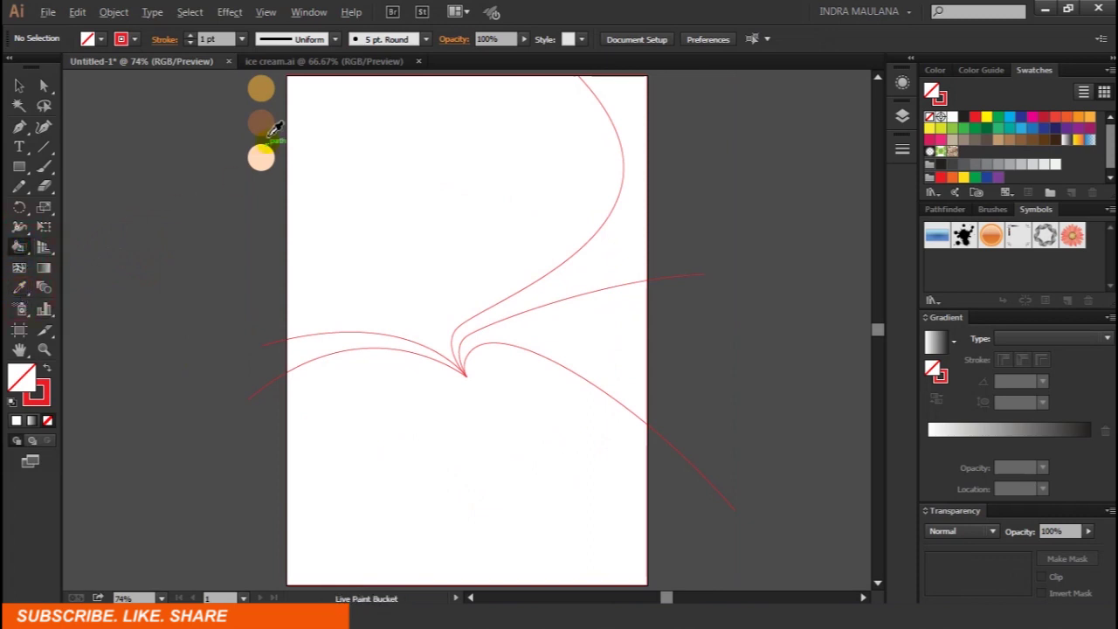
Fill the top-right region with tan sampled from its palette circle.
alt+click(268, 90)
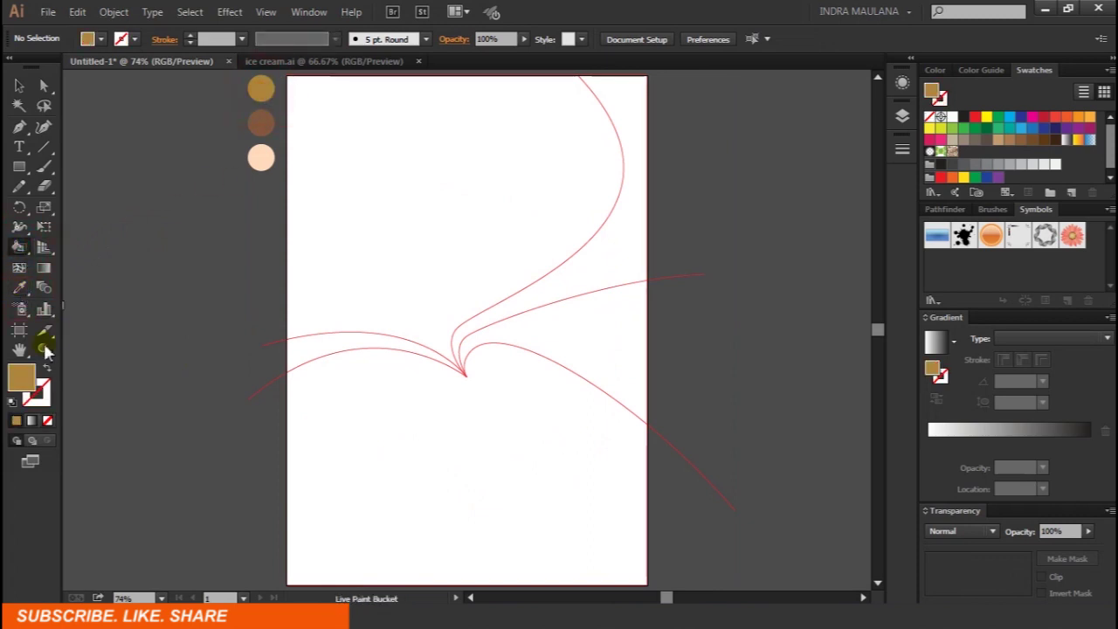
double_click(25, 378)
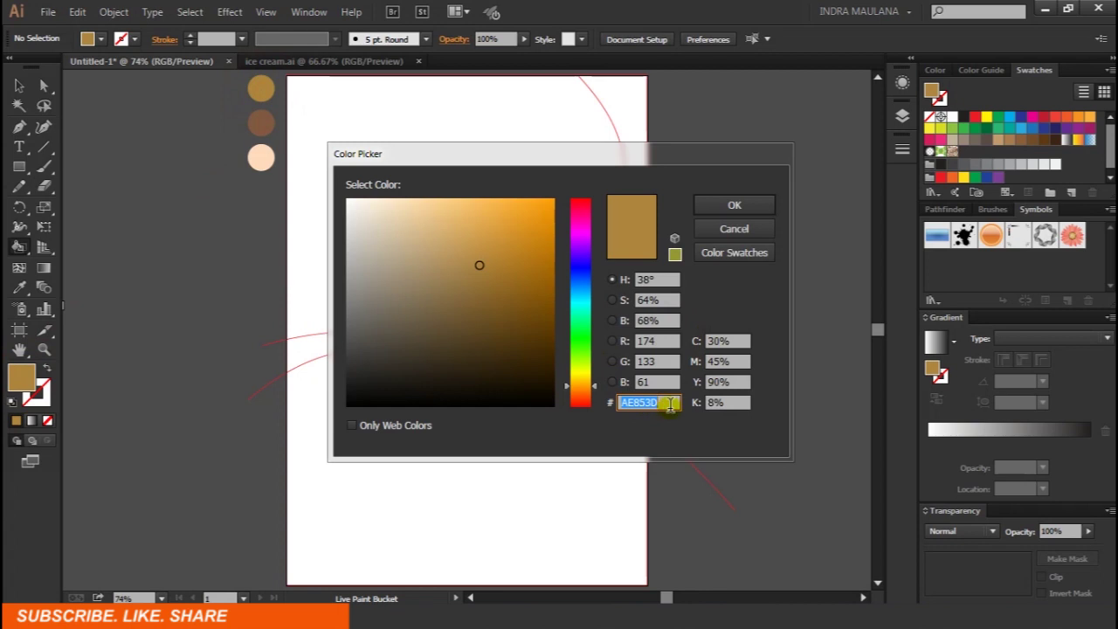
click(730, 206)
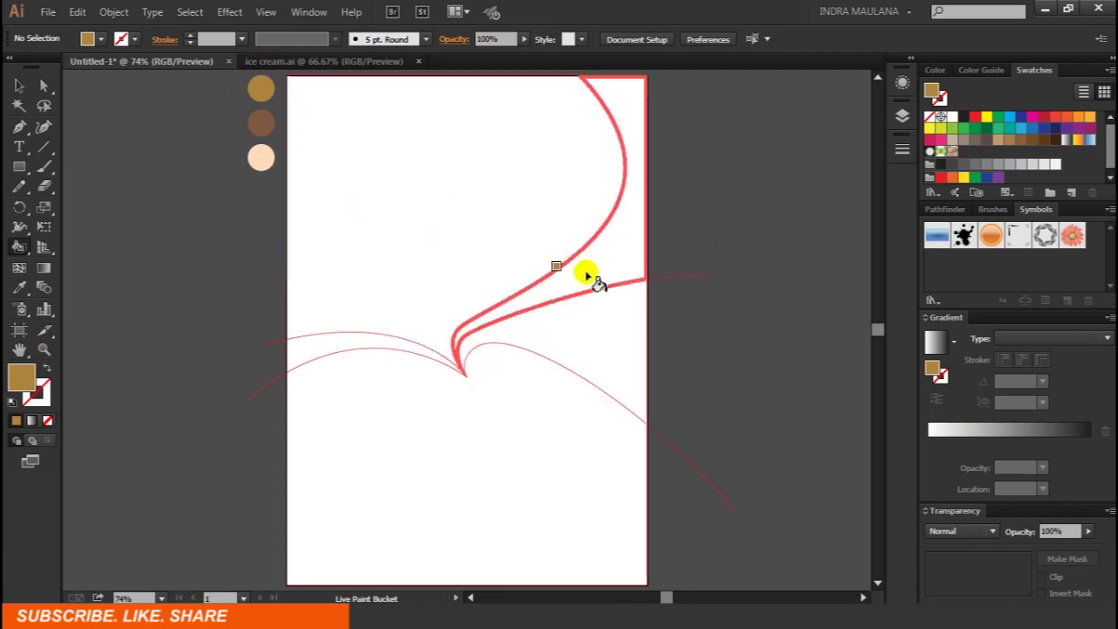
click(599, 259)
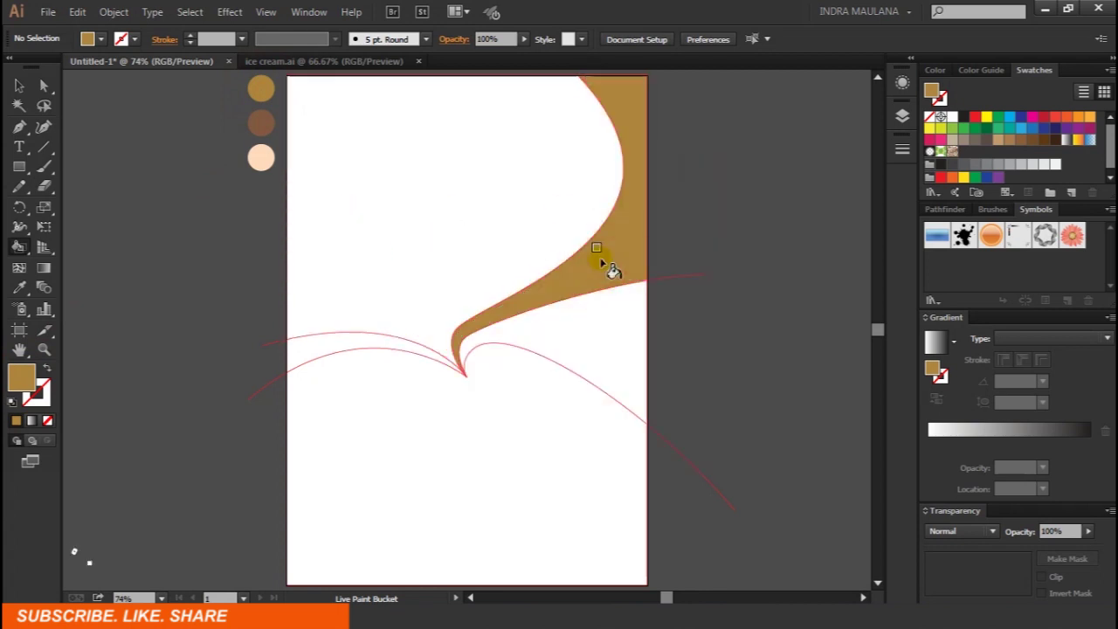
Fill the middle-right region brown and the left curved band tan.
alt+click(262, 124)
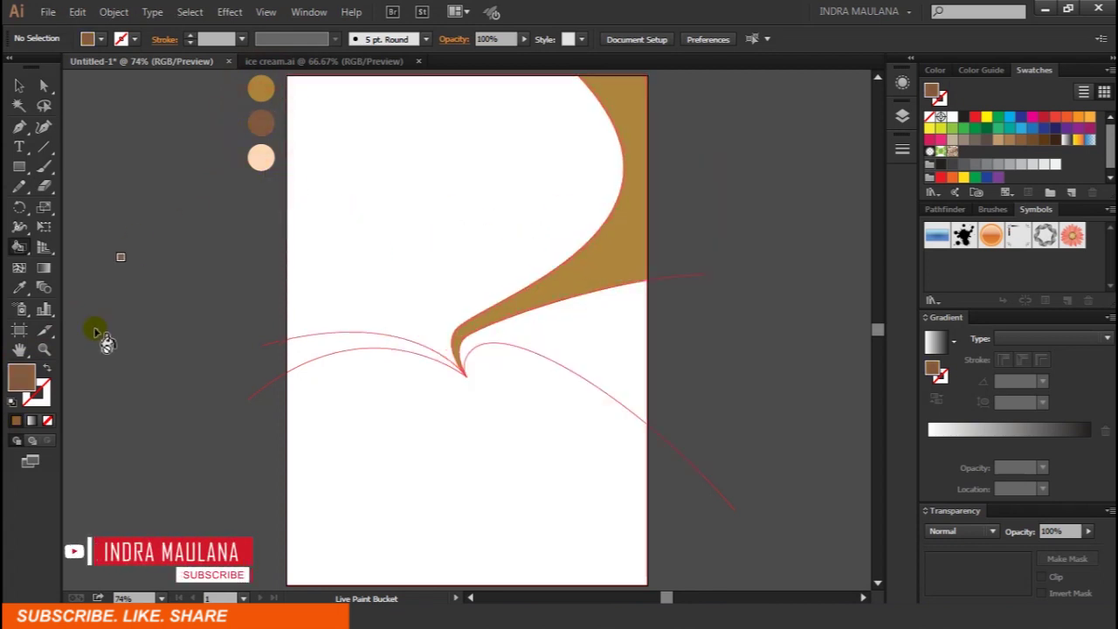
double_click(26, 380)
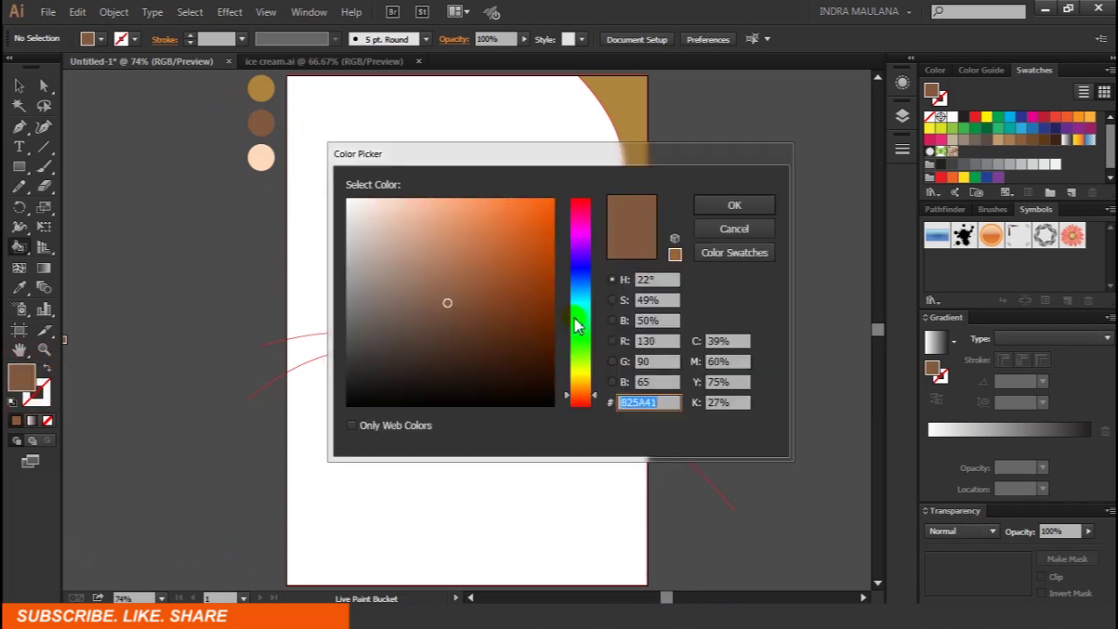
click(722, 226)
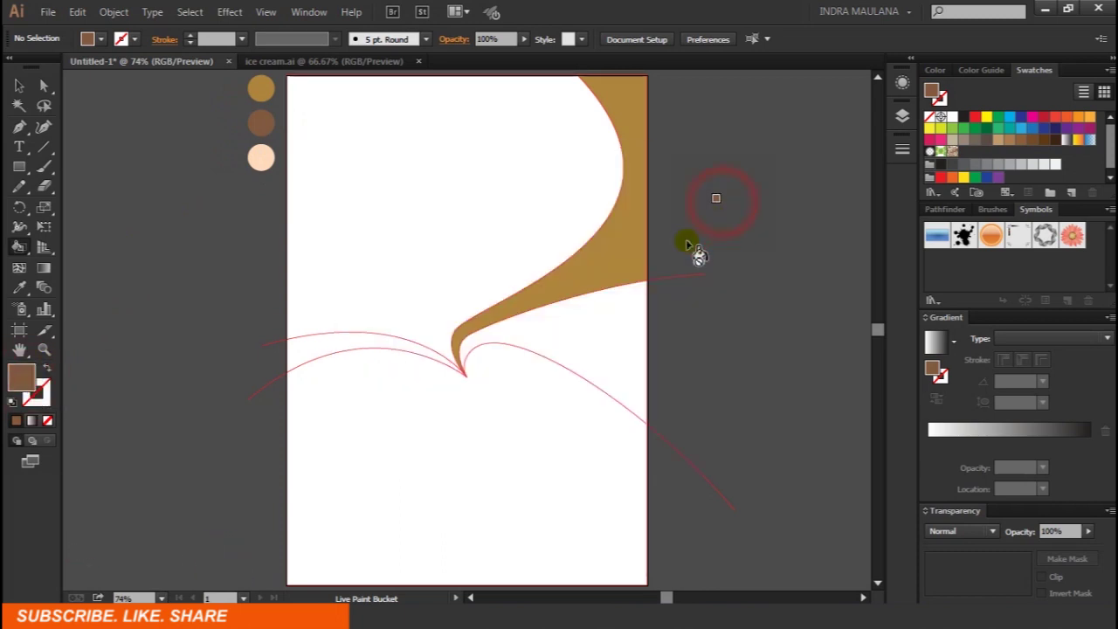
click(592, 337)
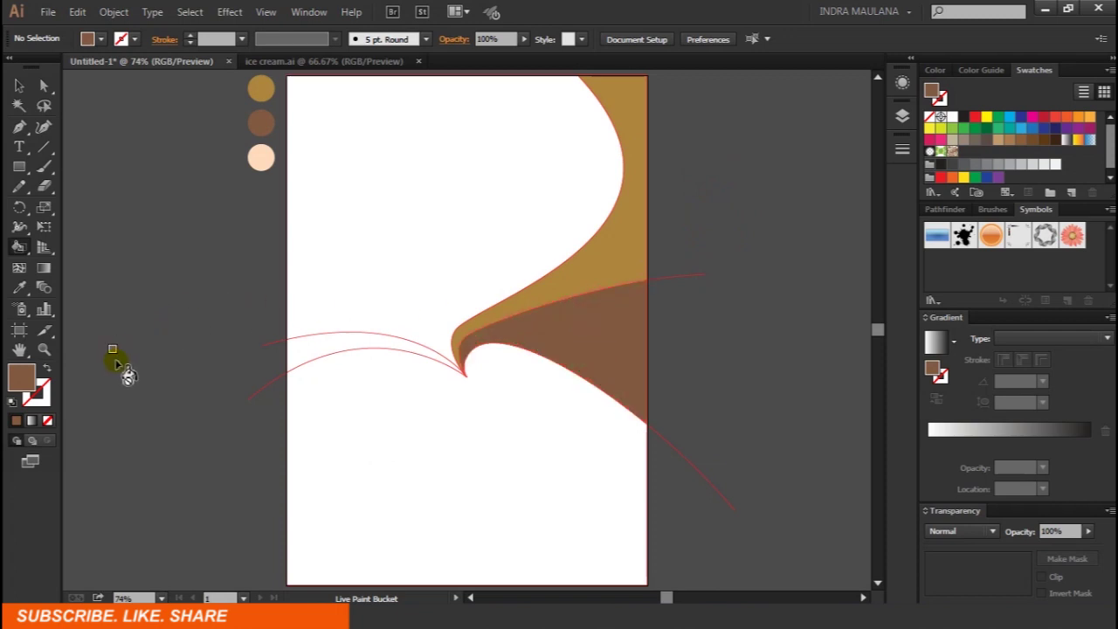
alt+click(635, 184)
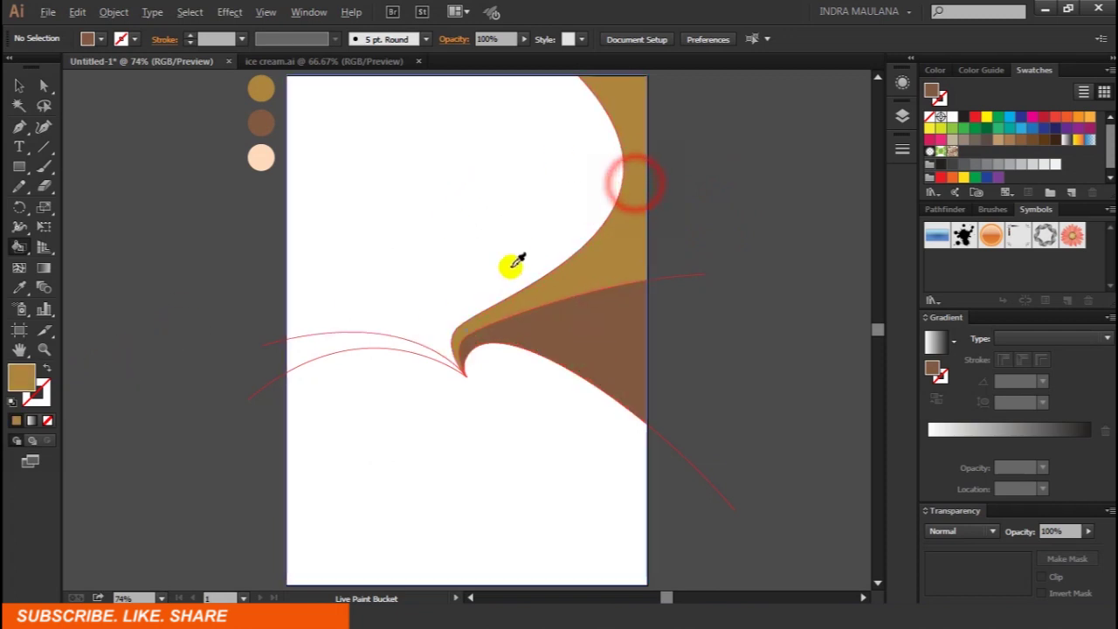
click(369, 343)
Fill the lower region peach and the top area white.
alt+click(260, 158)
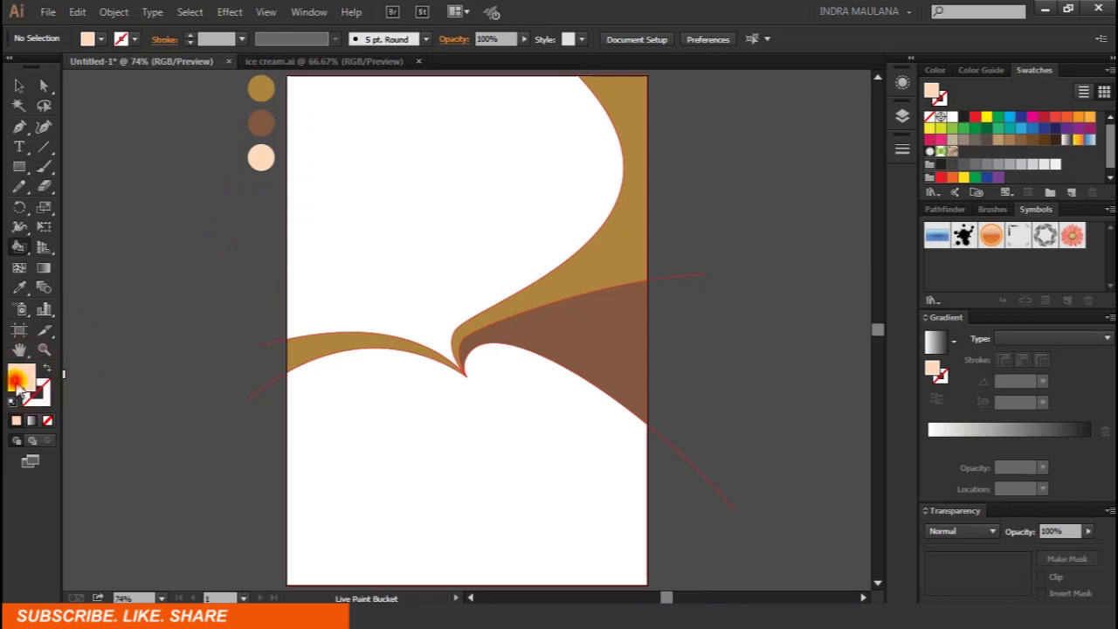
double_click(20, 383)
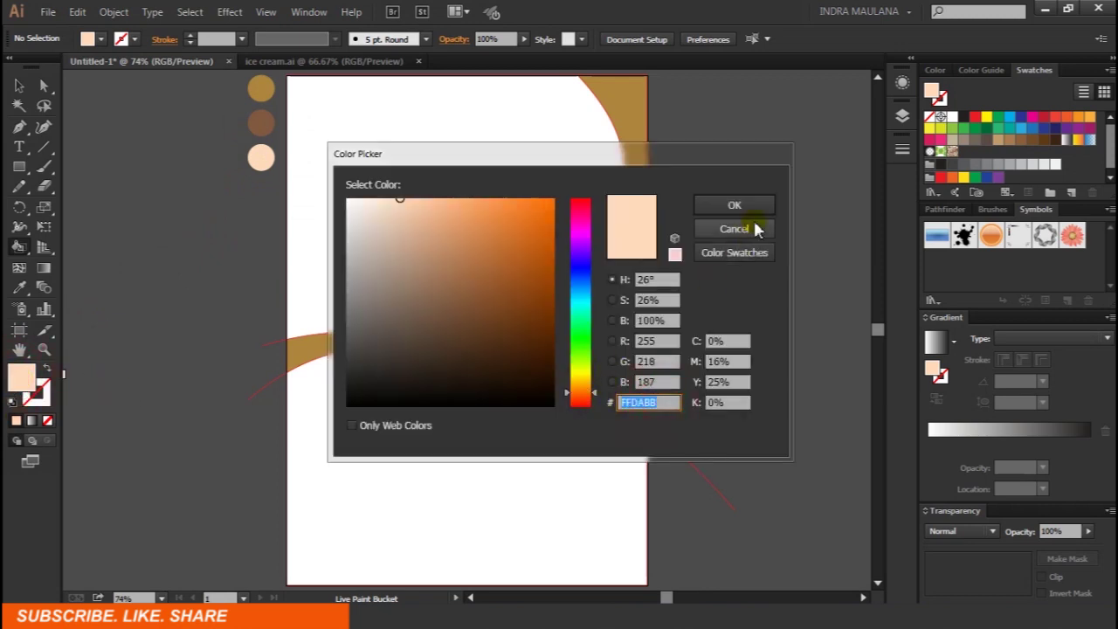
click(734, 205)
click(473, 428)
click(460, 226)
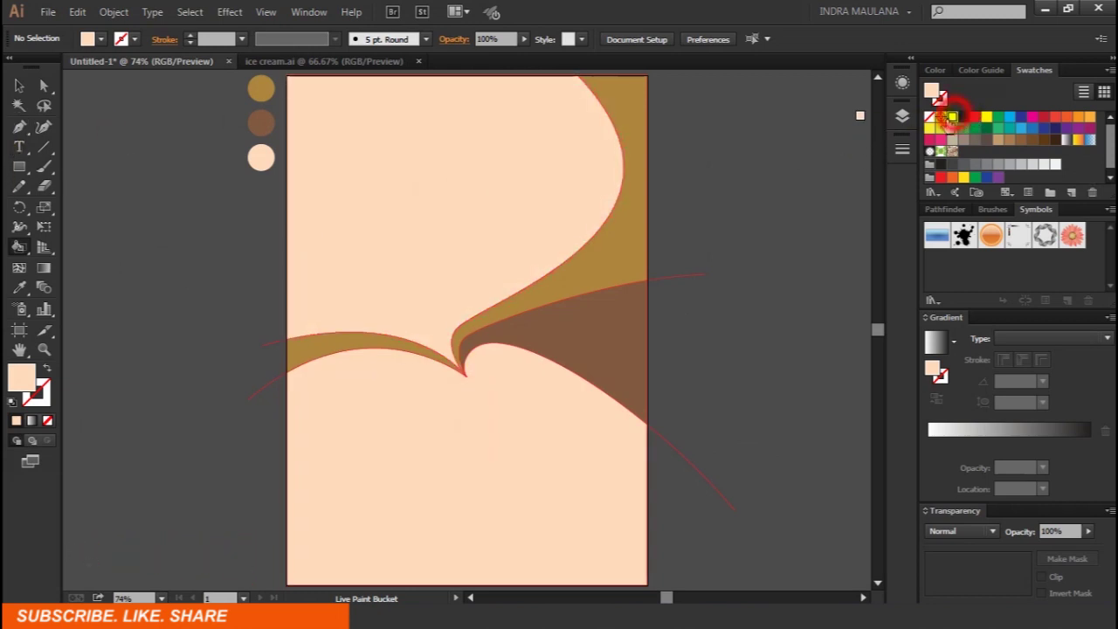
click(952, 116)
click(482, 188)
click(20, 86)
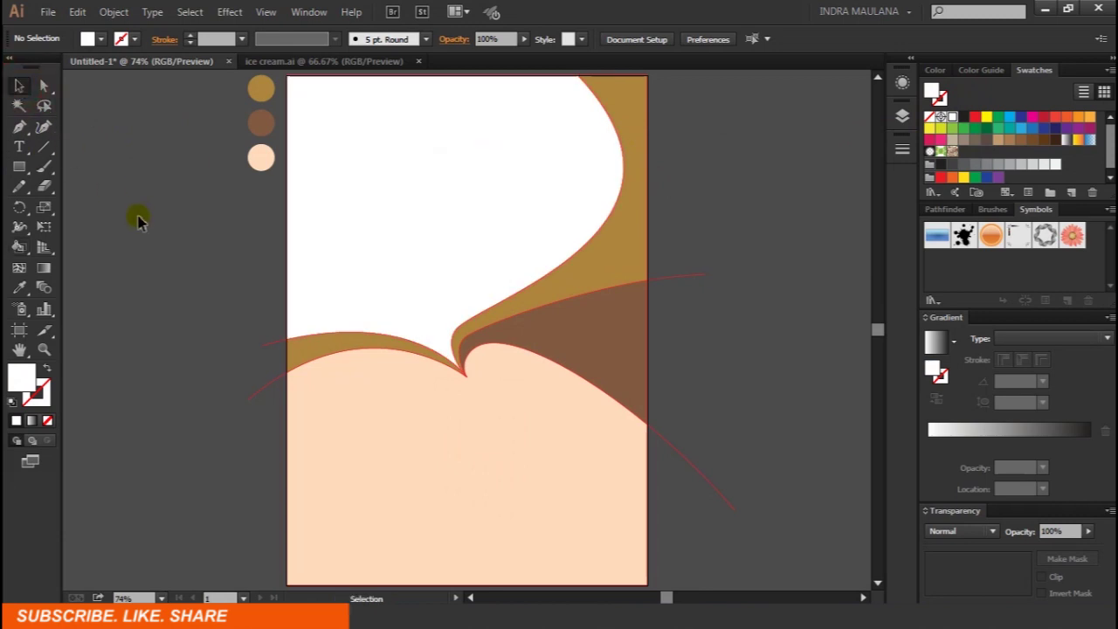
Remove the red outline stroke from the Live Paint artwork and expand it into ordinary shapes.
click(531, 220)
click(136, 41)
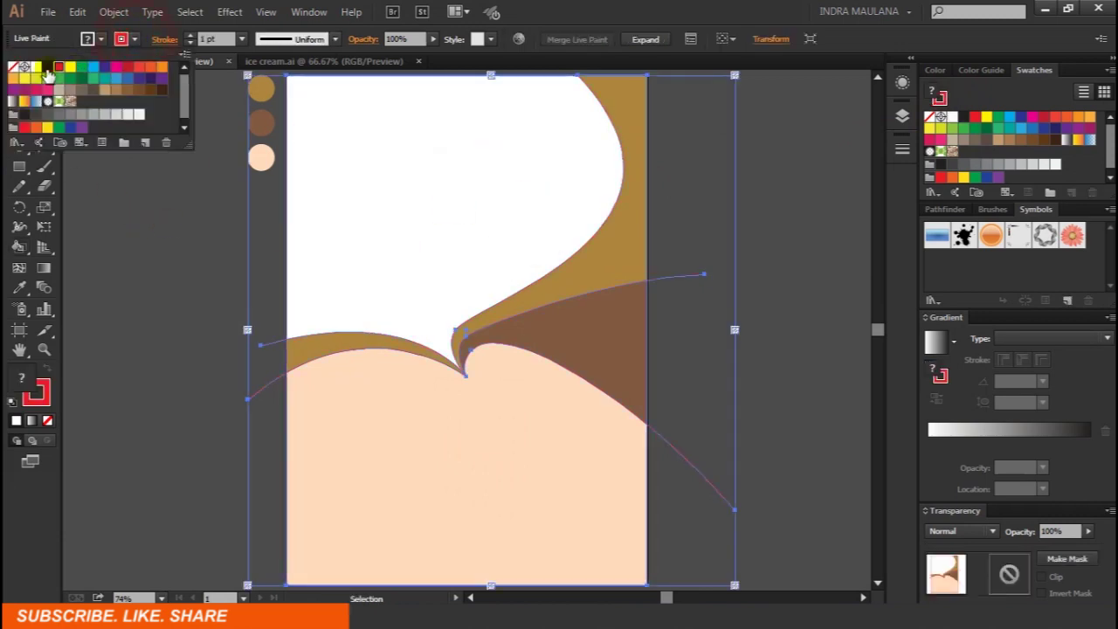
click(13, 68)
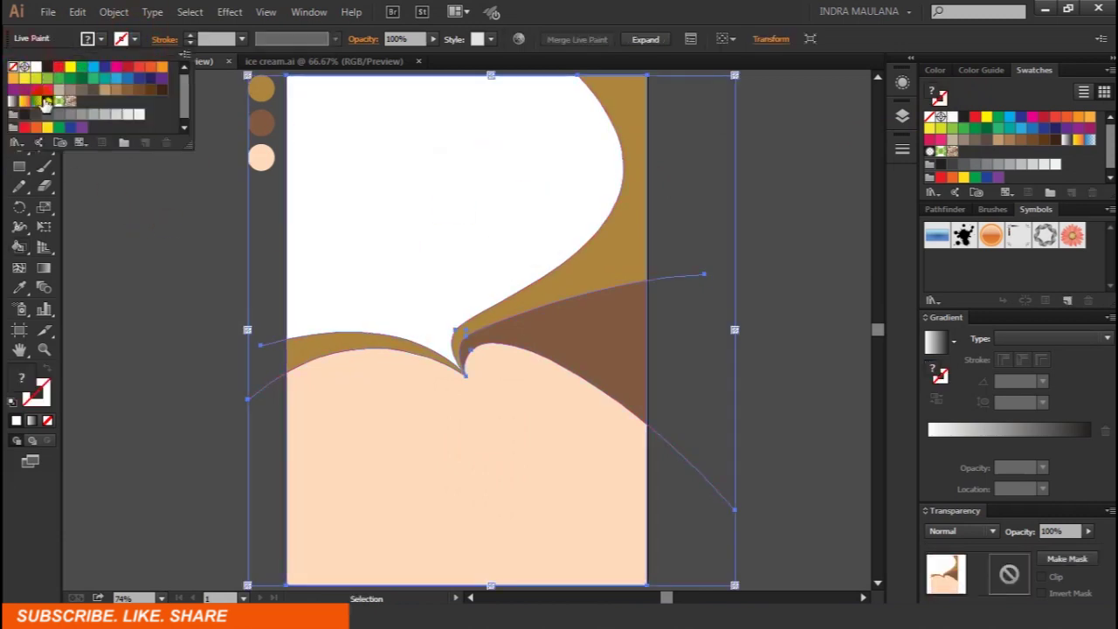
click(123, 18)
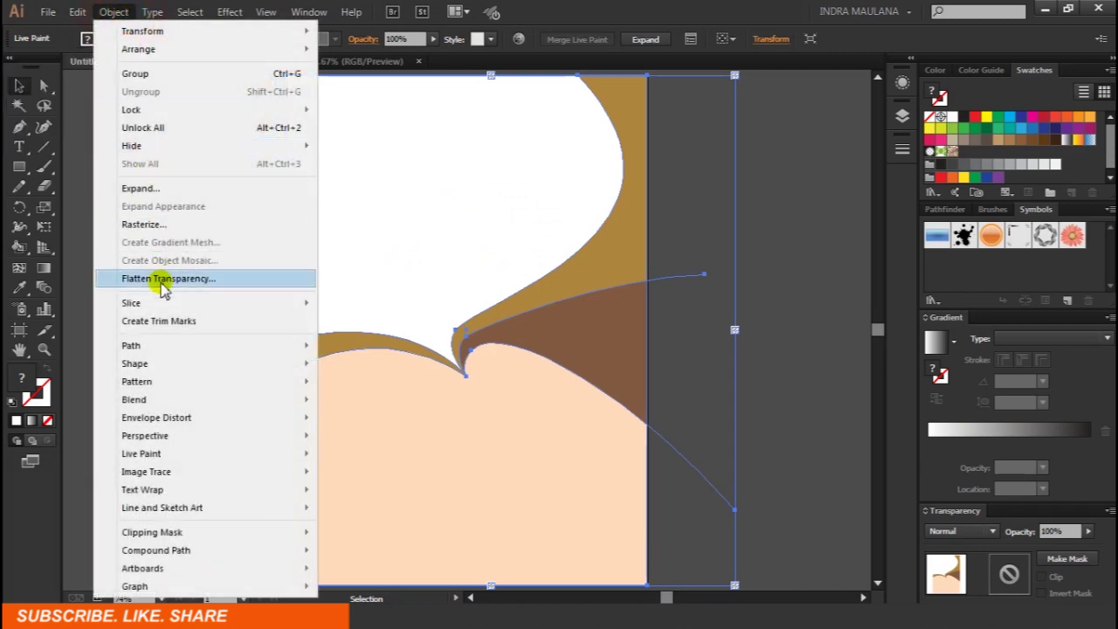
click(165, 187)
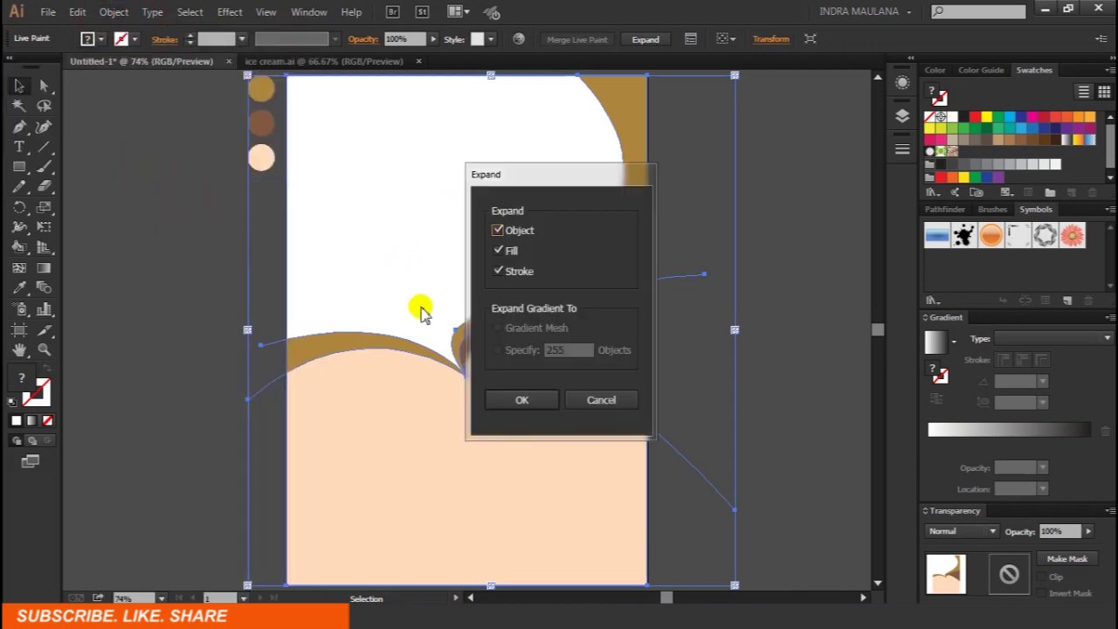
click(524, 401)
Ungroup the expanded shapes and select the brown shape.
right_click(472, 220)
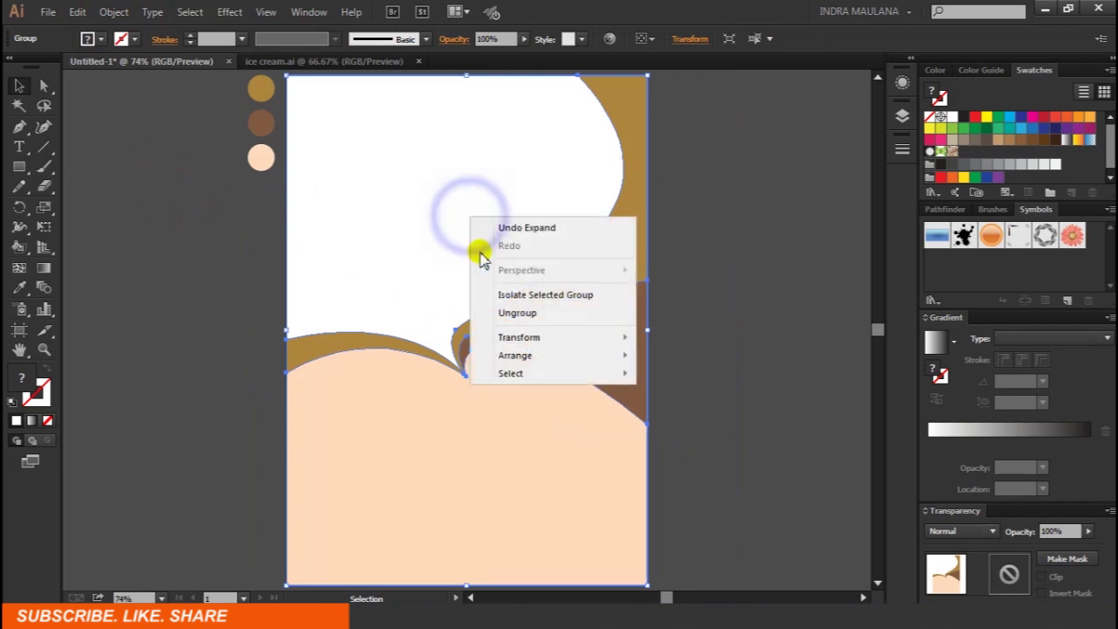
click(489, 312)
right_click(489, 244)
click(535, 333)
click(706, 258)
click(585, 341)
click(172, 245)
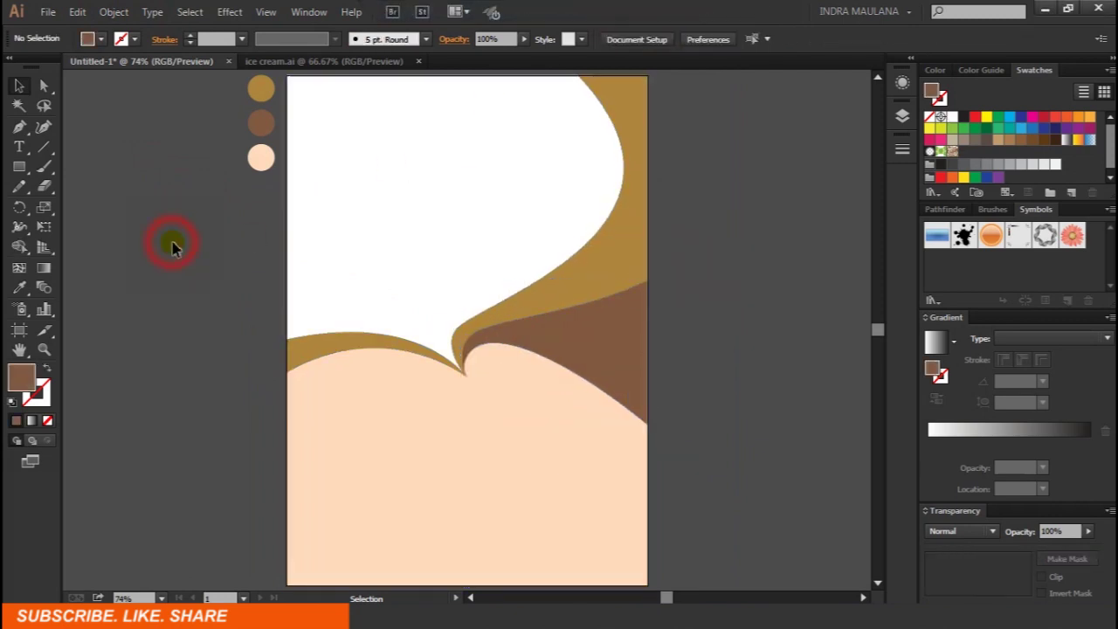
click(564, 345)
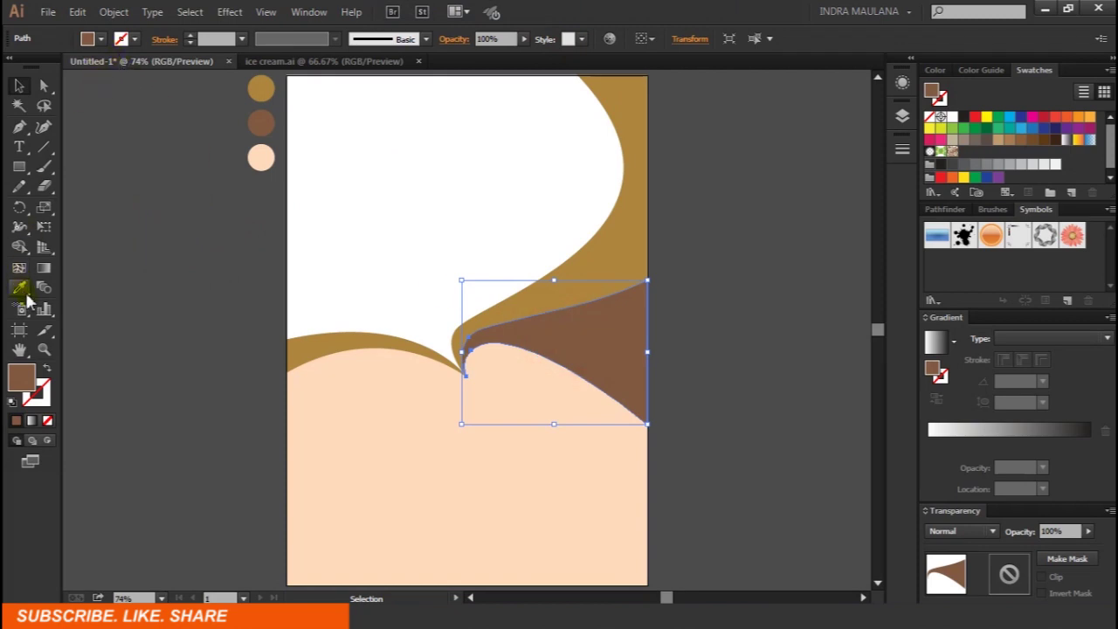
Copy the brown wedge and paste the copy in front of the original.
click(78, 11)
click(103, 92)
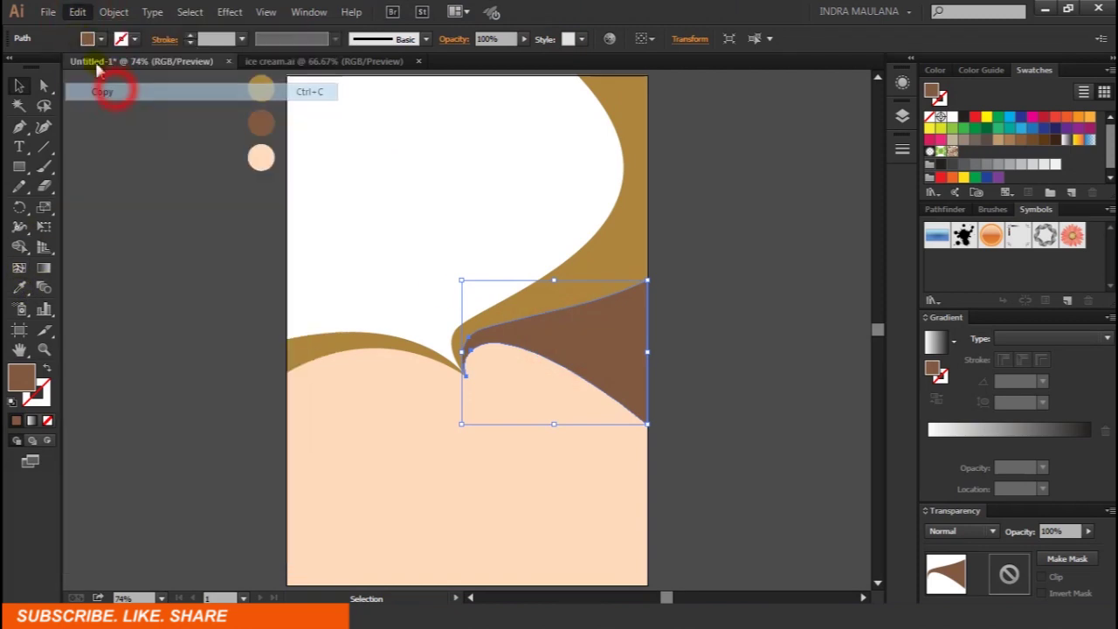
click(77, 11)
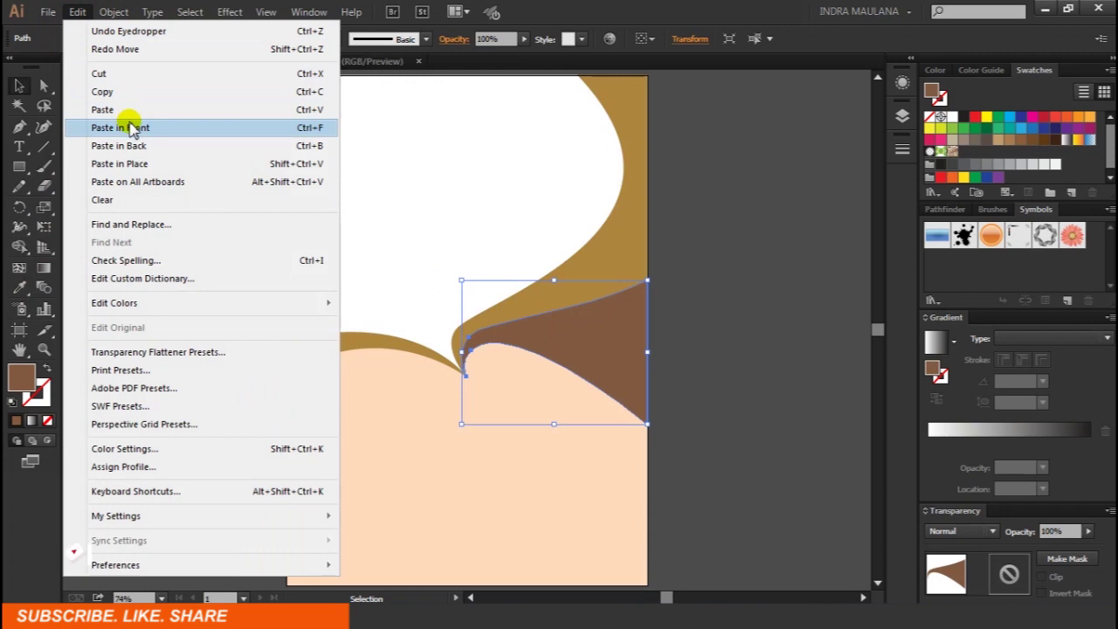
click(126, 128)
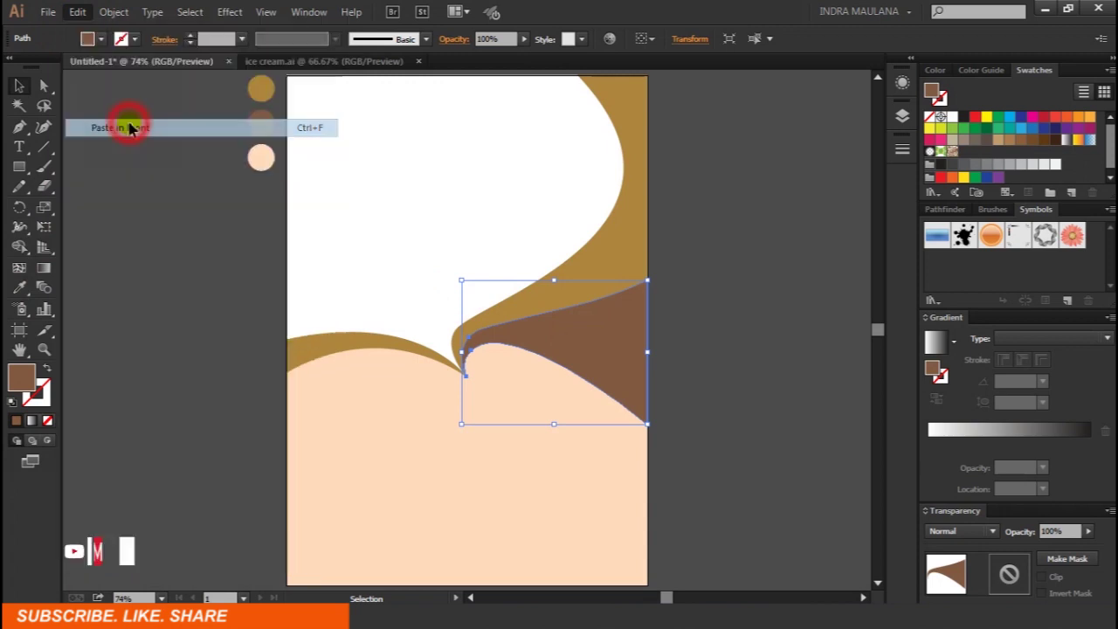
Give the copy no fill and a white 4 pt stroke, then zoom in on the wedge.
click(105, 43)
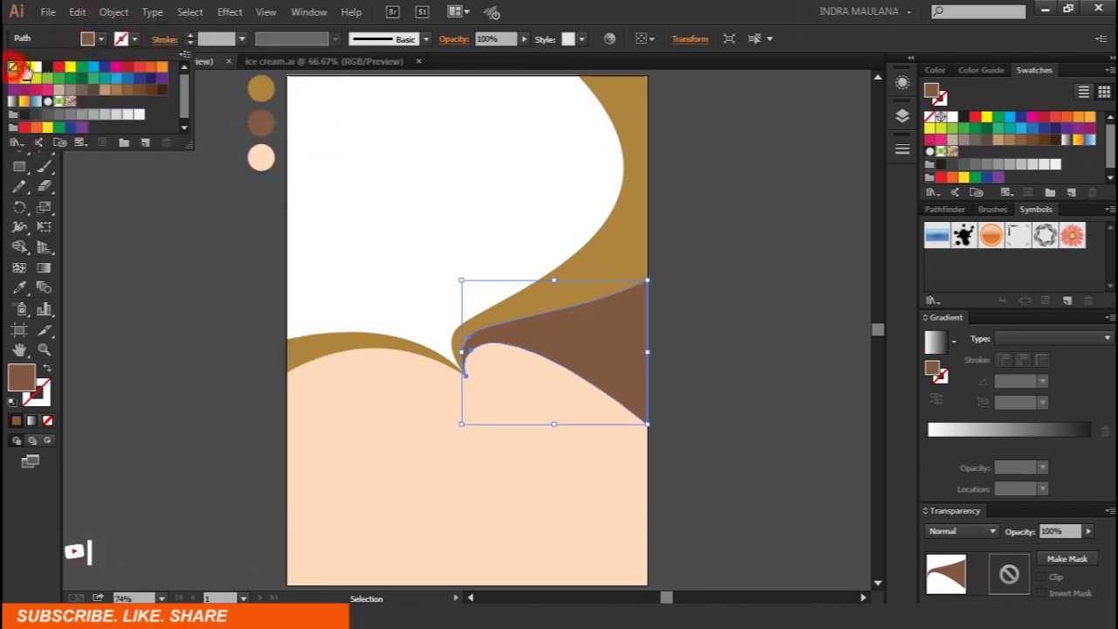
click(13, 66)
click(135, 44)
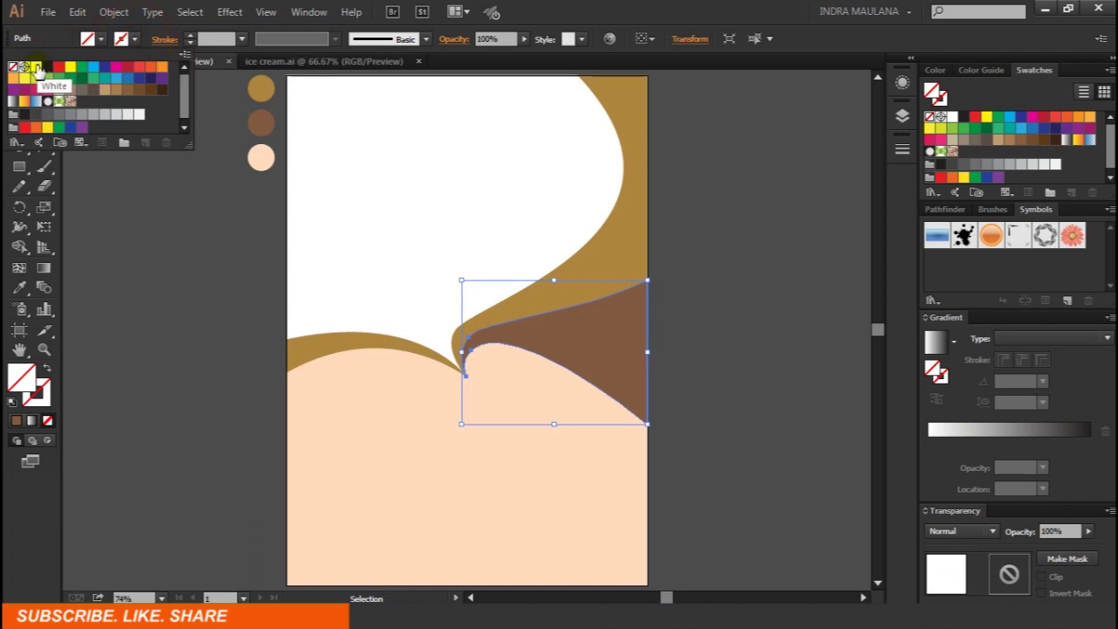
click(39, 70)
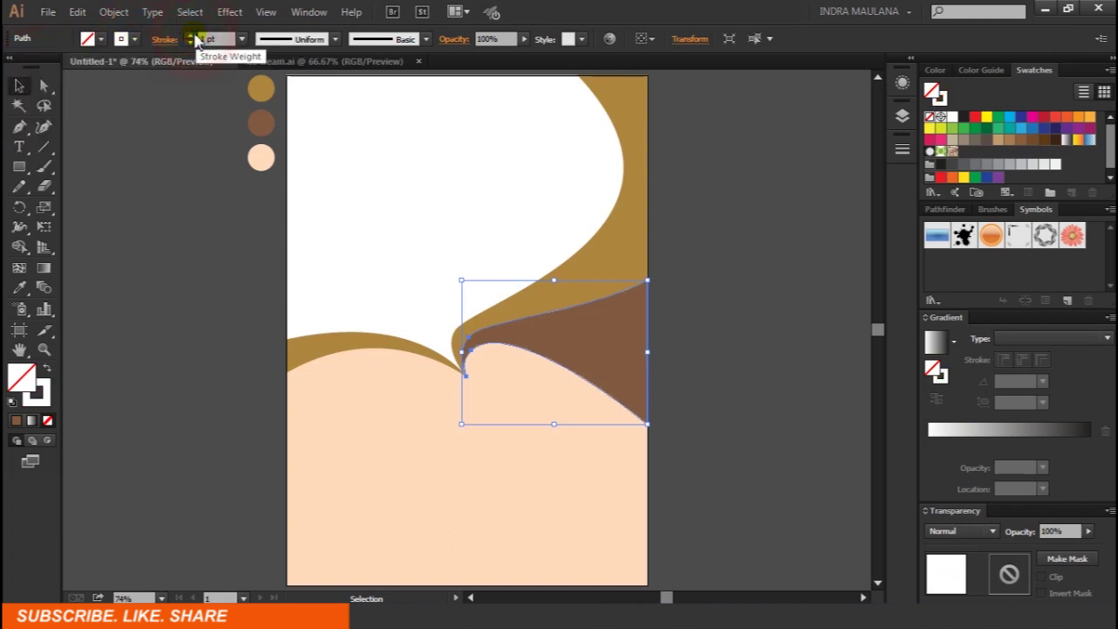
click(191, 35)
click(167, 182)
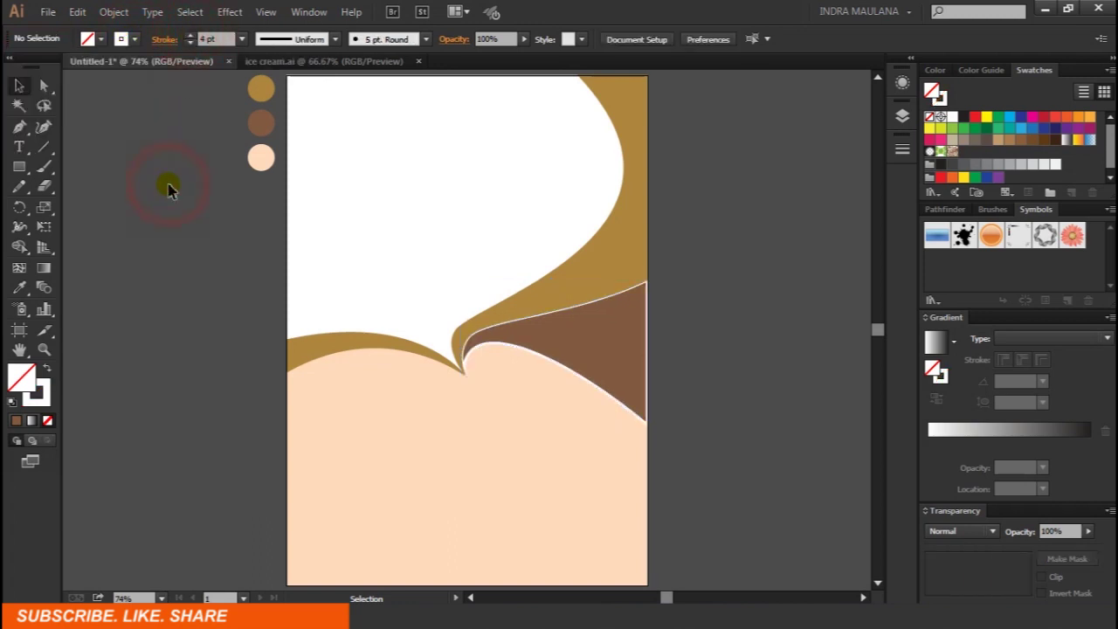
key(z)
drag(420, 237, 766, 469)
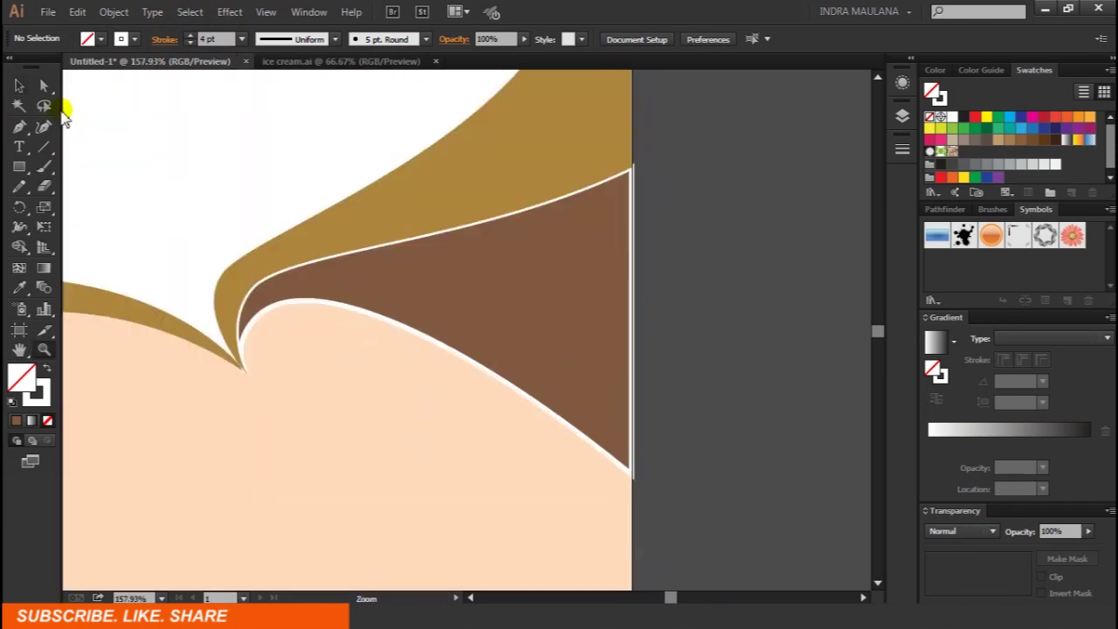
click(45, 85)
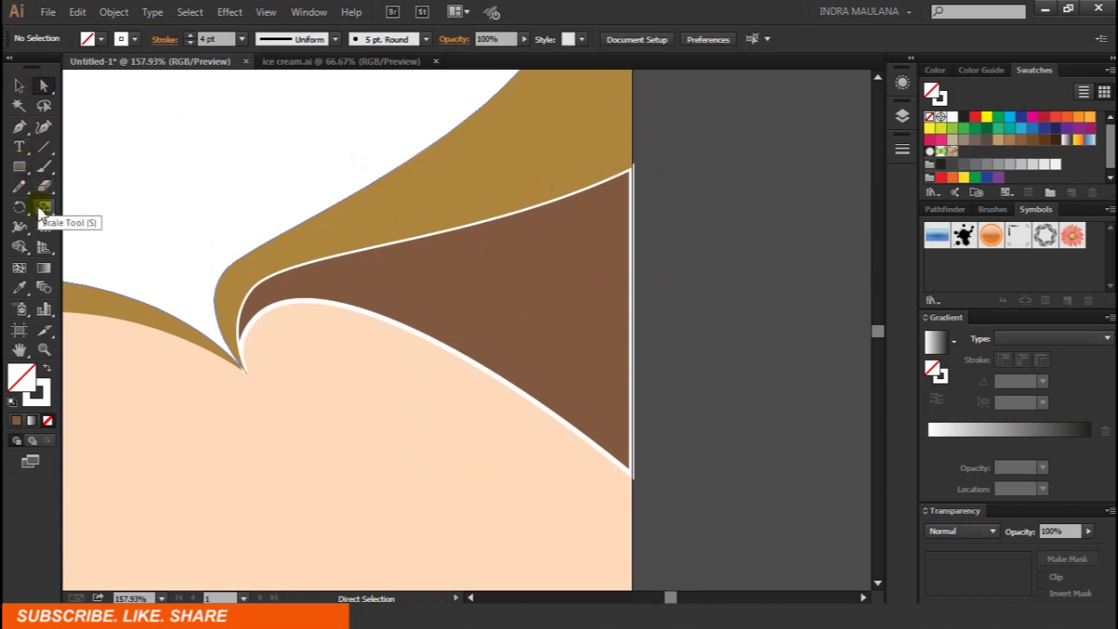
Cut the white outline with Scissors at the top-right, bottom-right and left-tip corners.
click(45, 186)
click(120, 206)
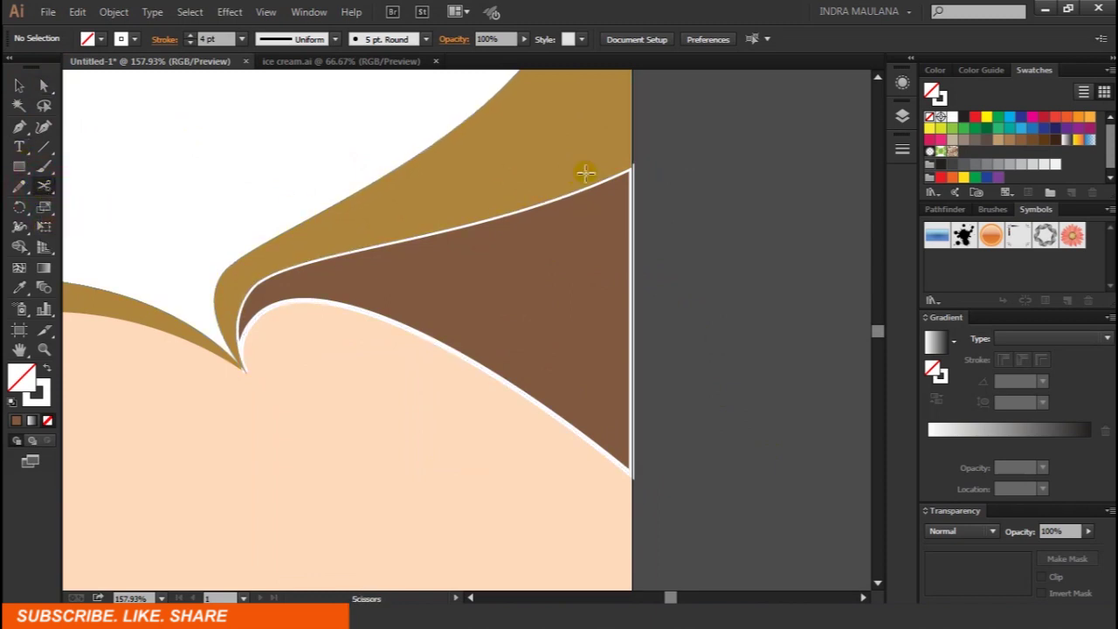
click(633, 168)
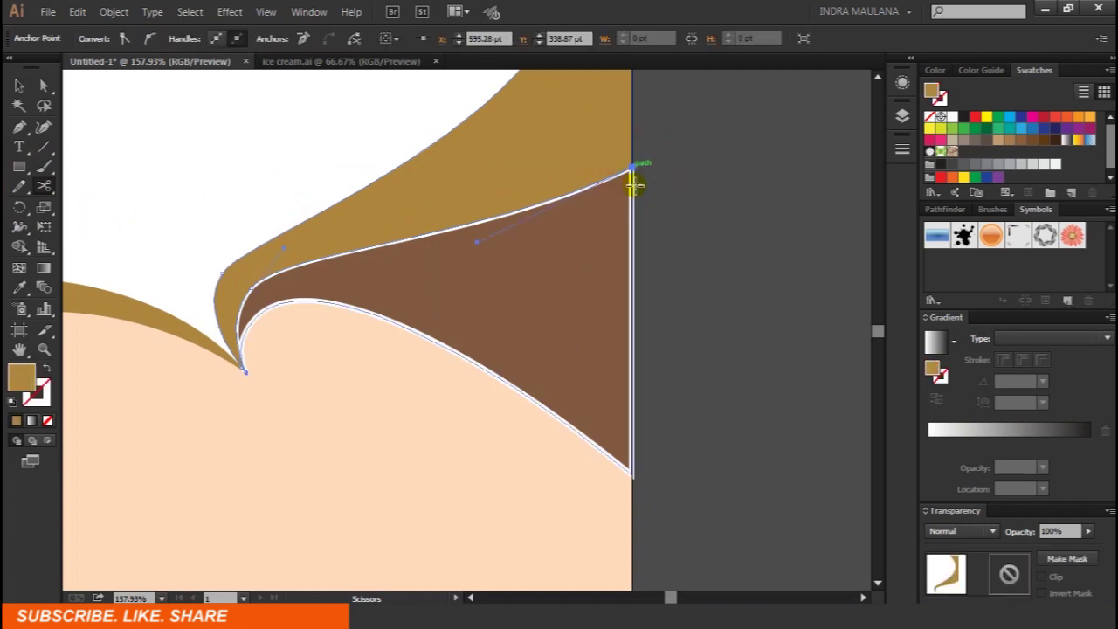
click(631, 476)
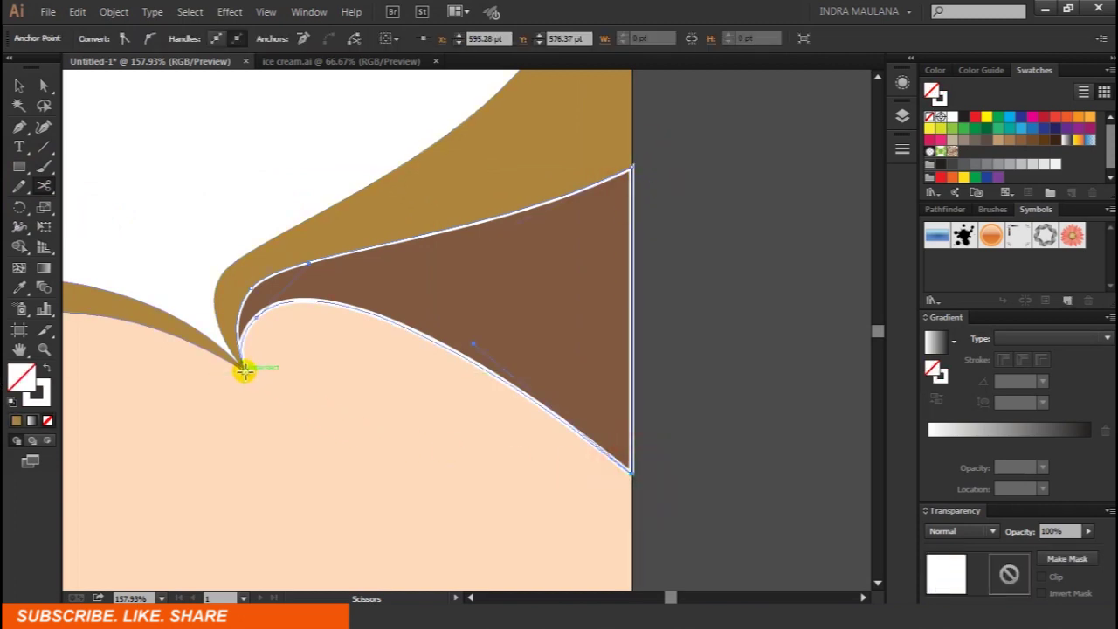
click(245, 370)
Test-drag the right-edge segment, undo, and recut the top-right corner to separate the right-edge piece.
click(43, 86)
click(635, 226)
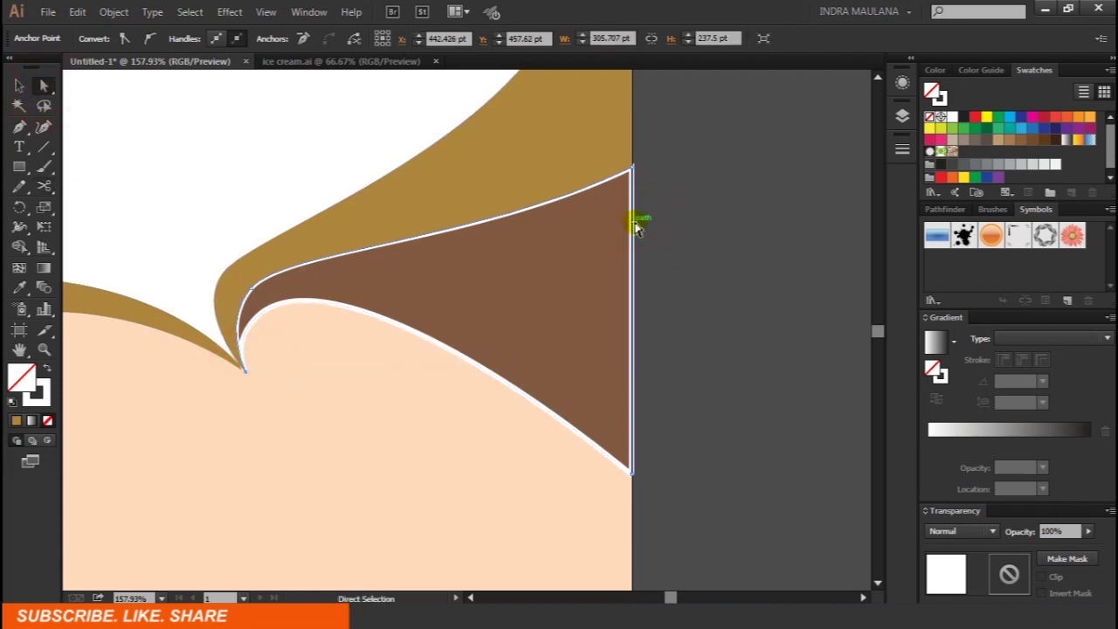
drag(635, 222, 706, 226)
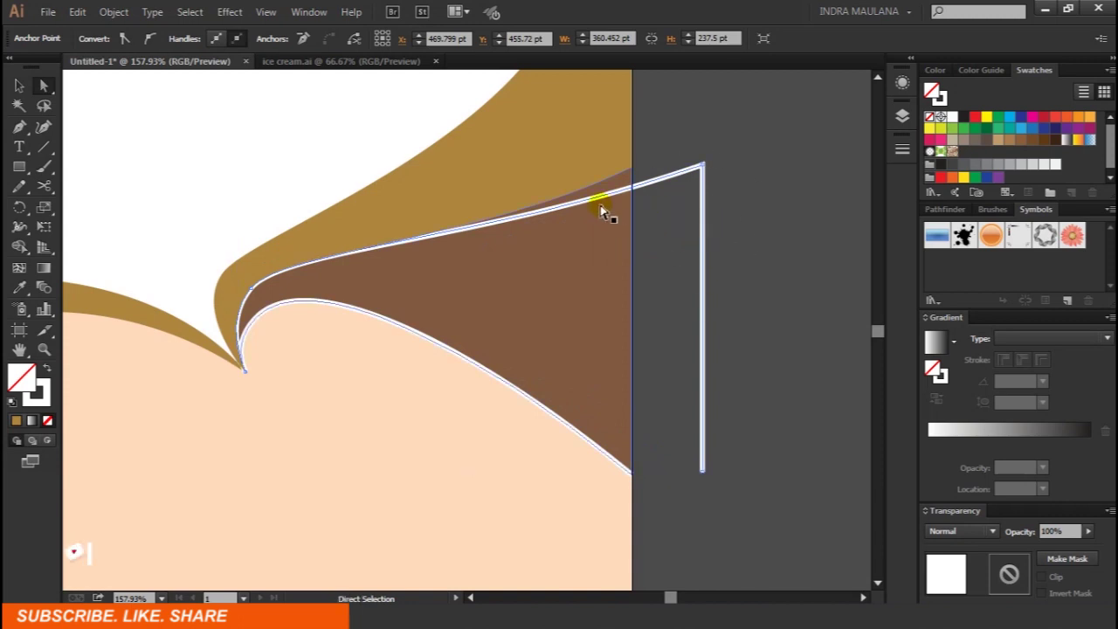
key(ctrl+z)
click(44, 186)
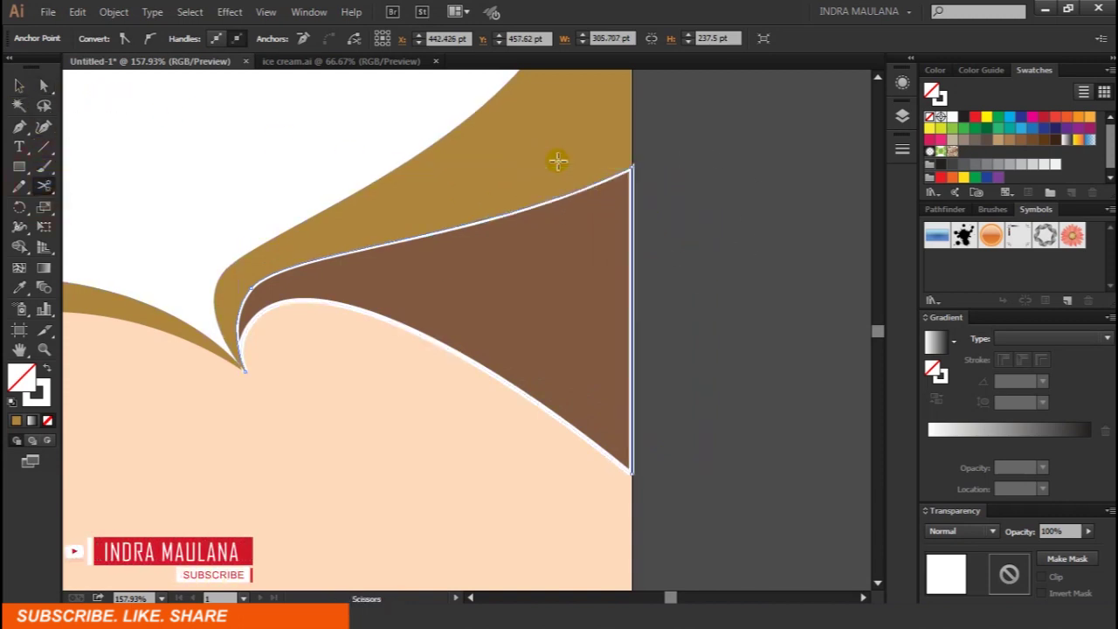
click(632, 167)
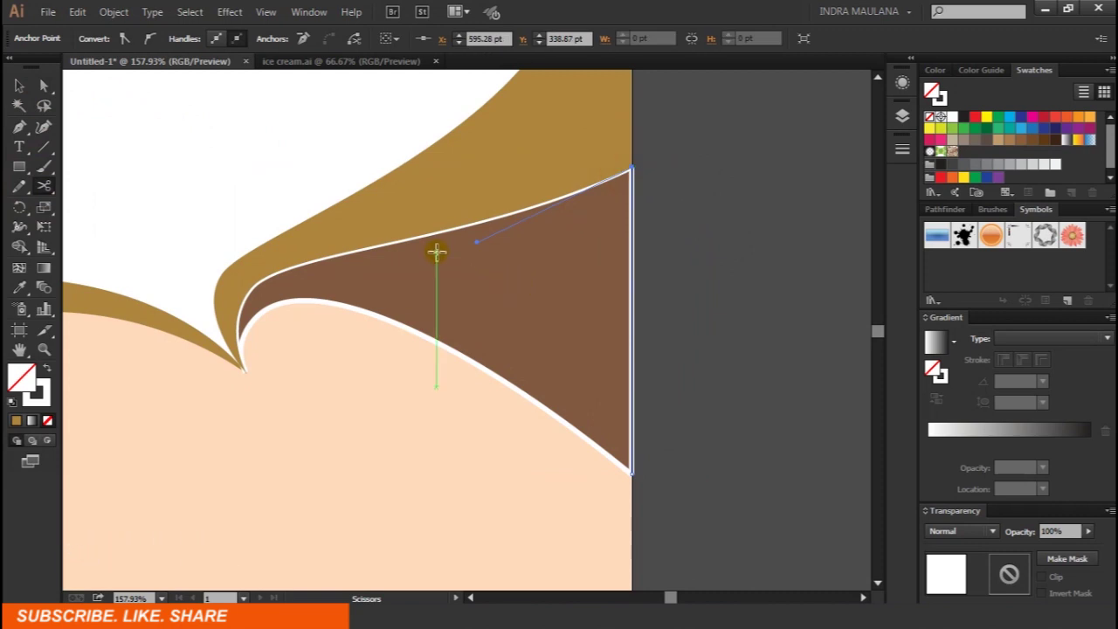
click(437, 253)
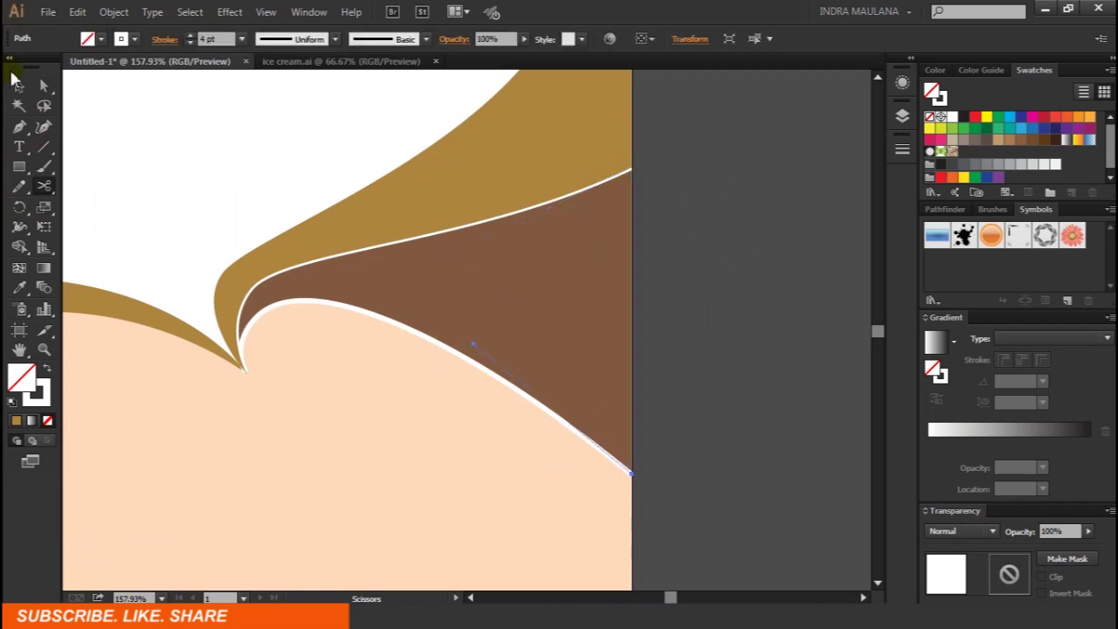
click(19, 83)
Give the lower white curve a 5 pt stroke with a flipped wedge width profile, thick at left.
click(702, 214)
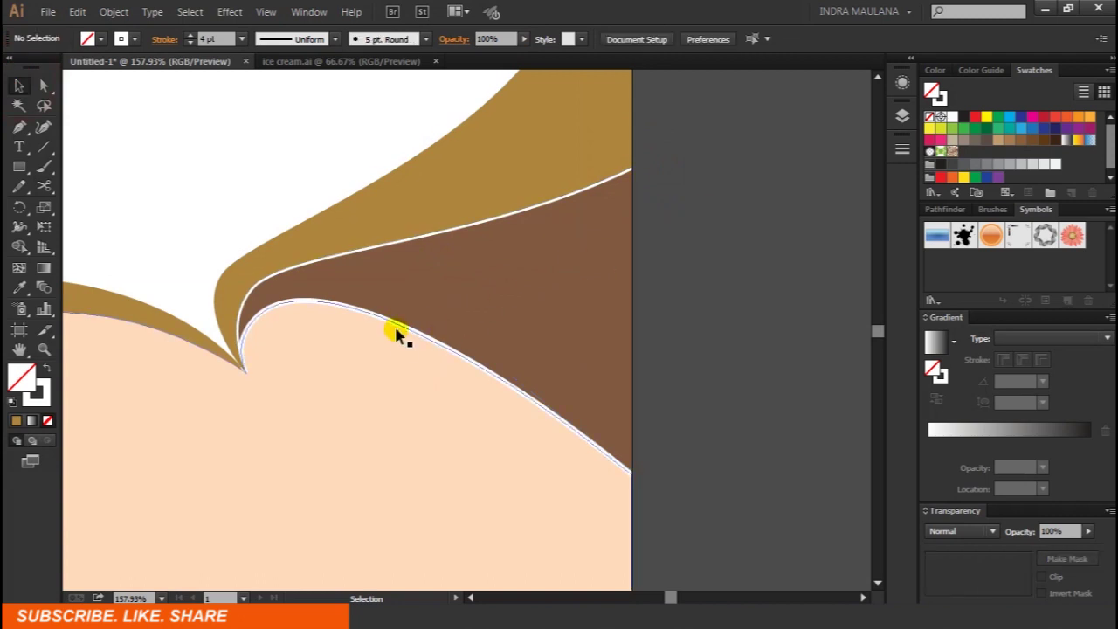
drag(398, 328, 412, 364)
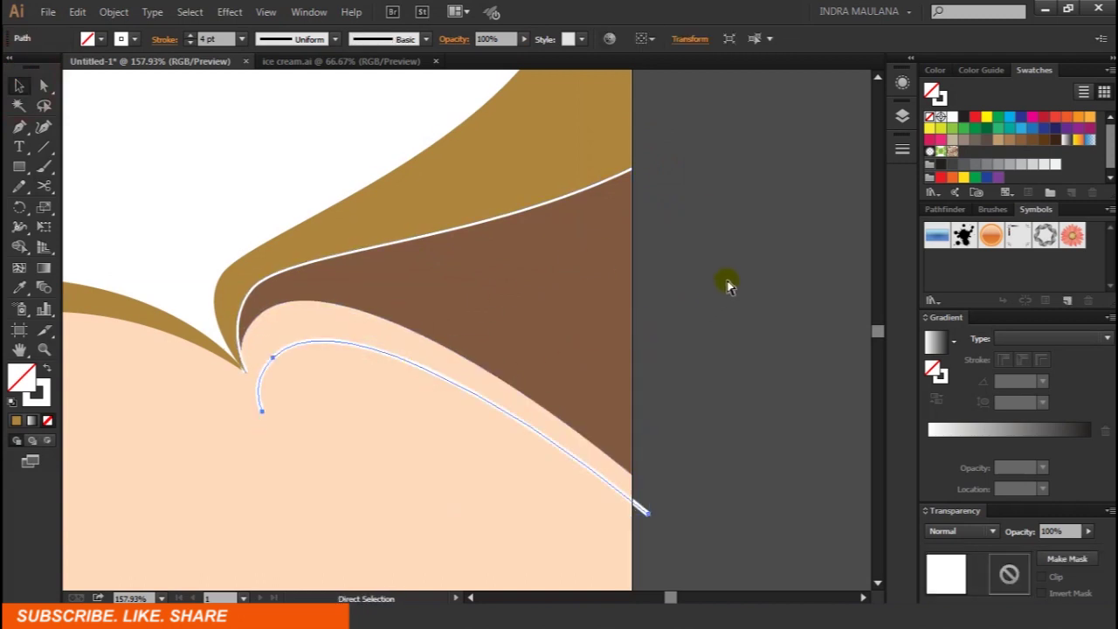
key(ctrl+z)
click(905, 150)
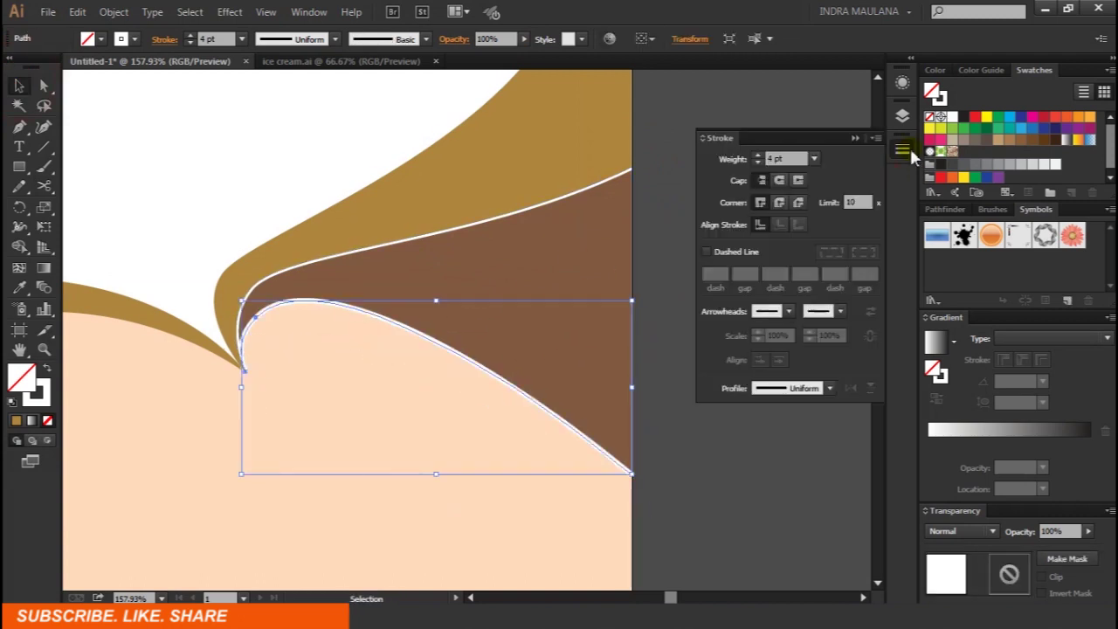
click(757, 156)
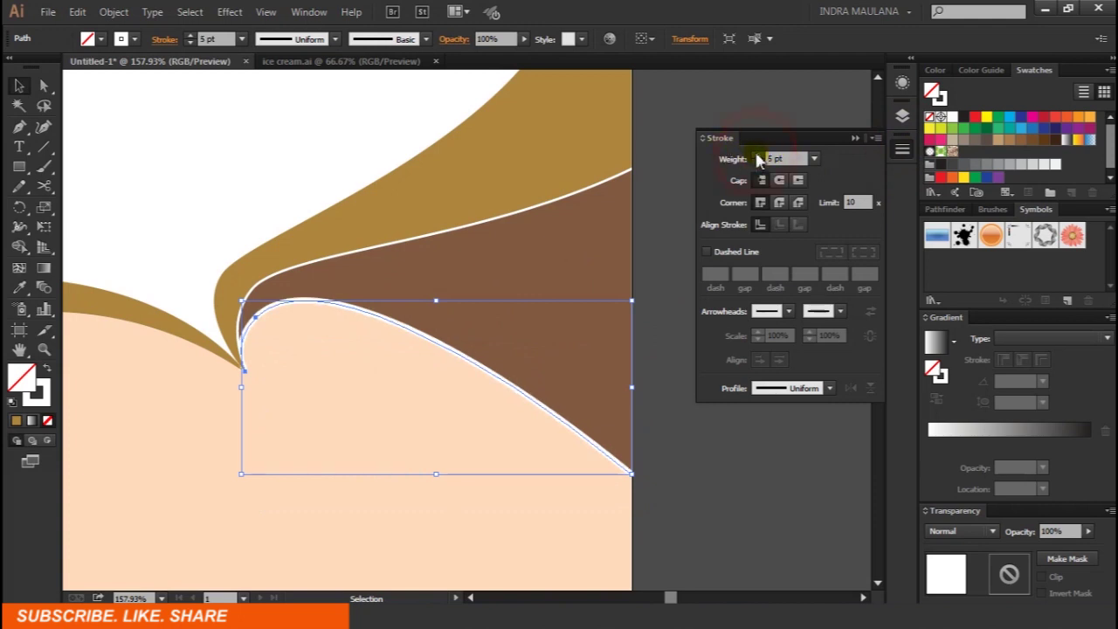
click(830, 389)
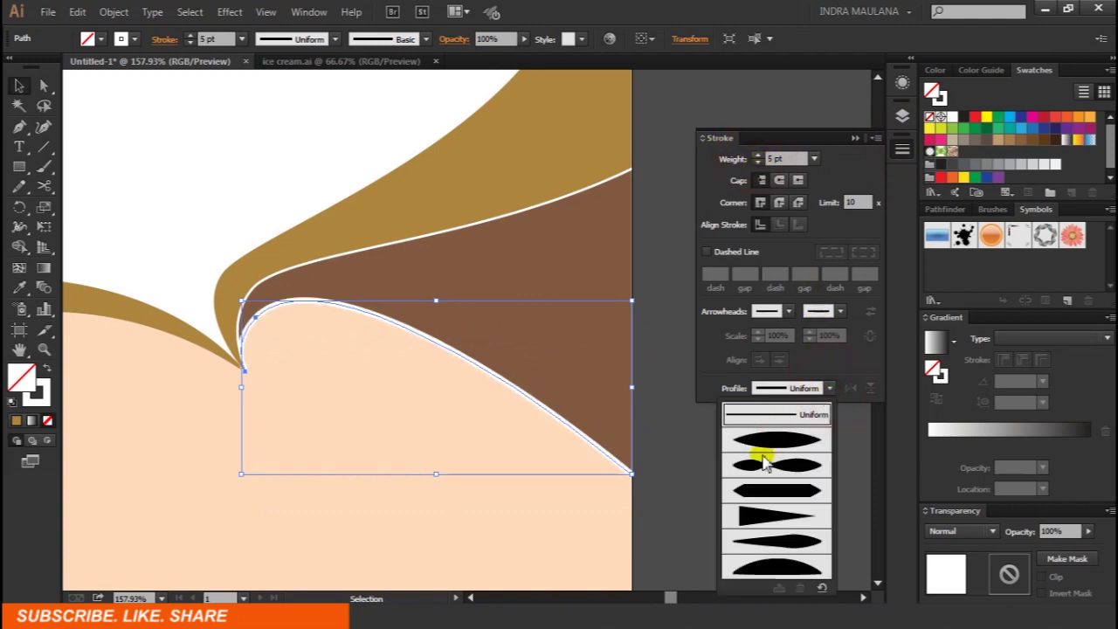
click(763, 520)
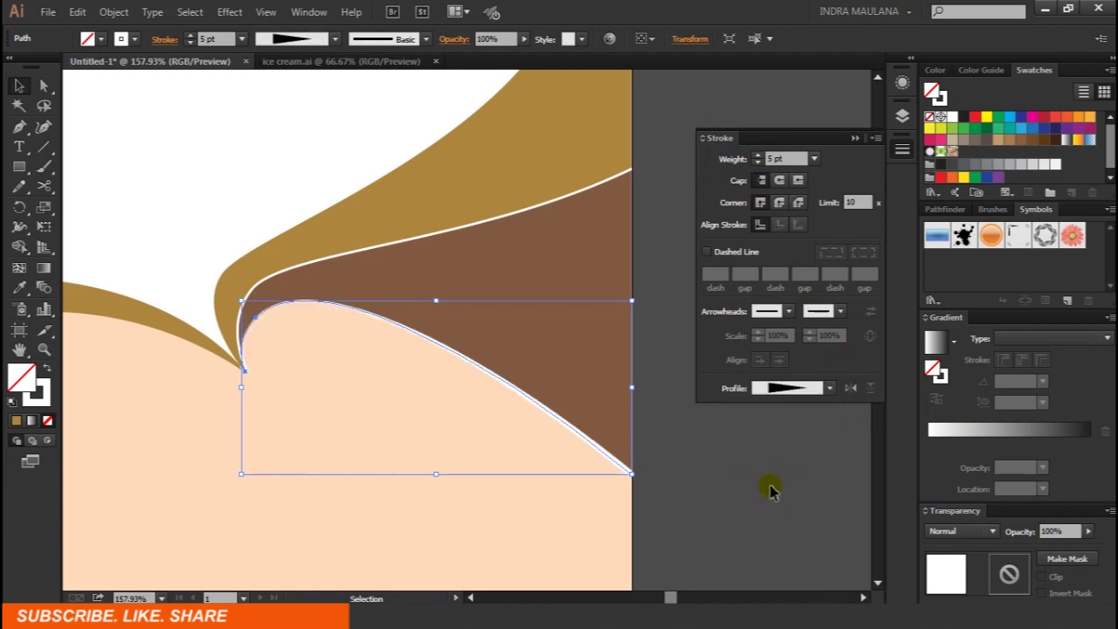
click(850, 392)
click(762, 505)
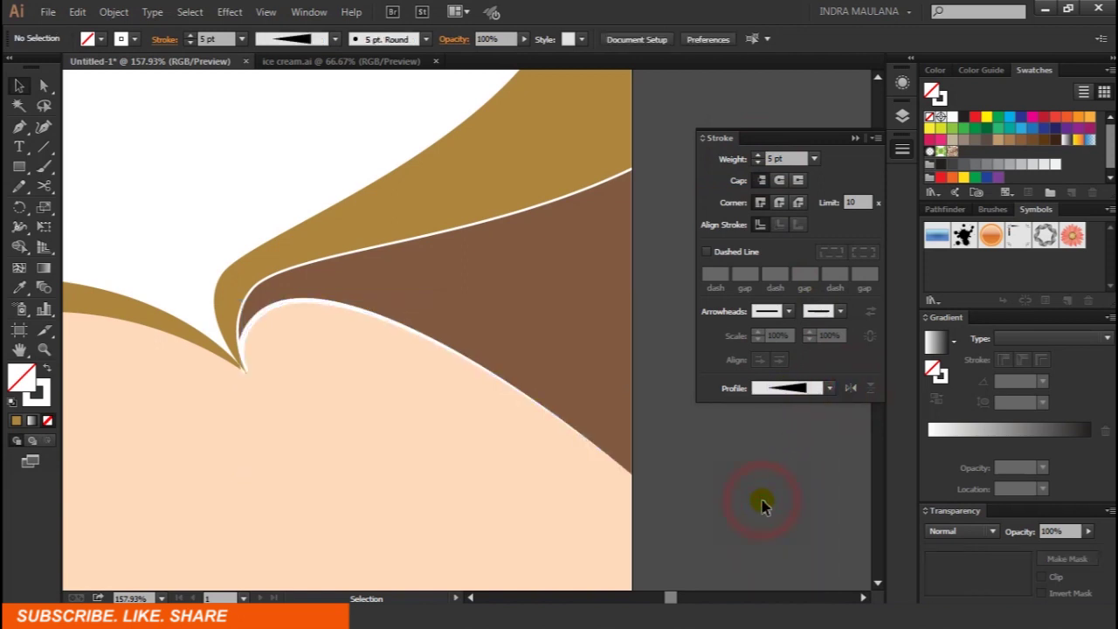
click(277, 306)
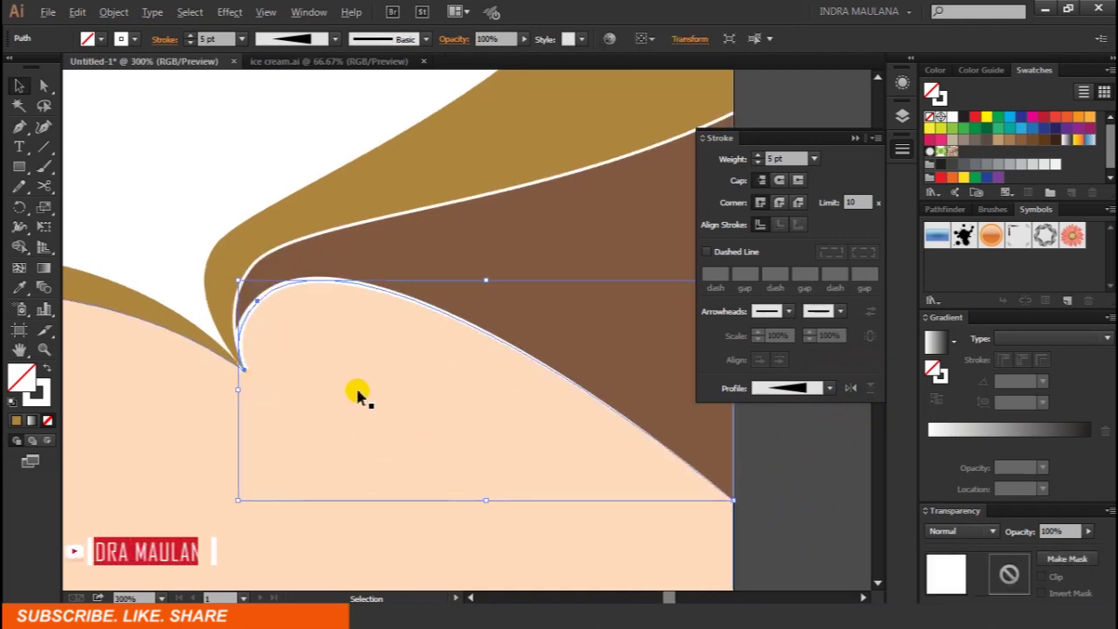
Thicken the lower highlight and use the Width tool to thin it near the tip.
key(ctrl+plus)
key(ctrl+plus)
drag(397, 389, 354, 379)
key(ctrl+1)
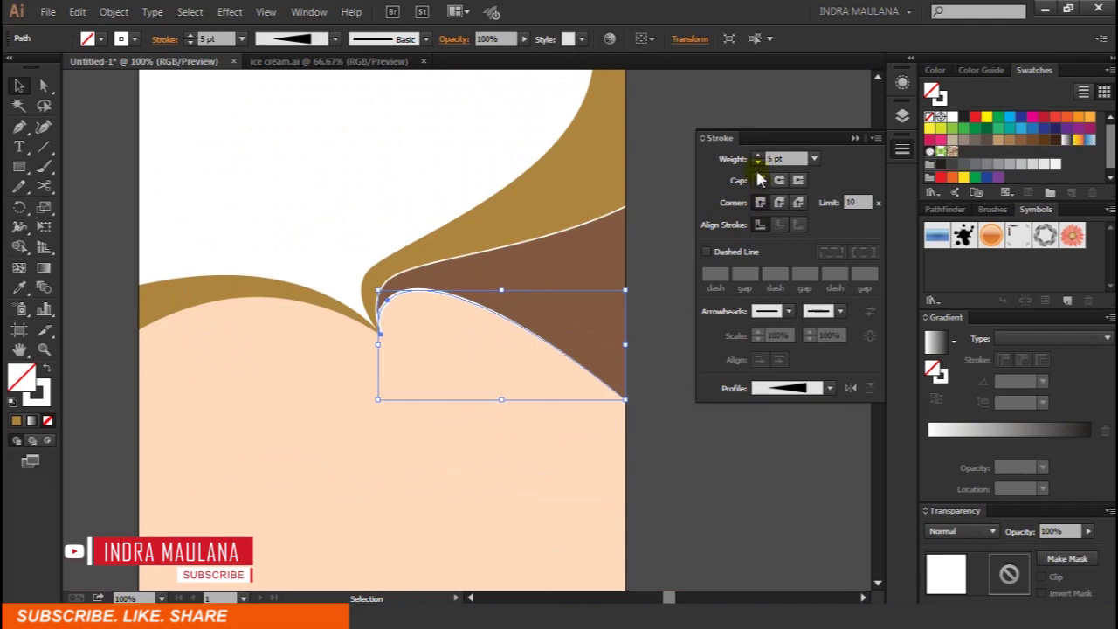
click(757, 155)
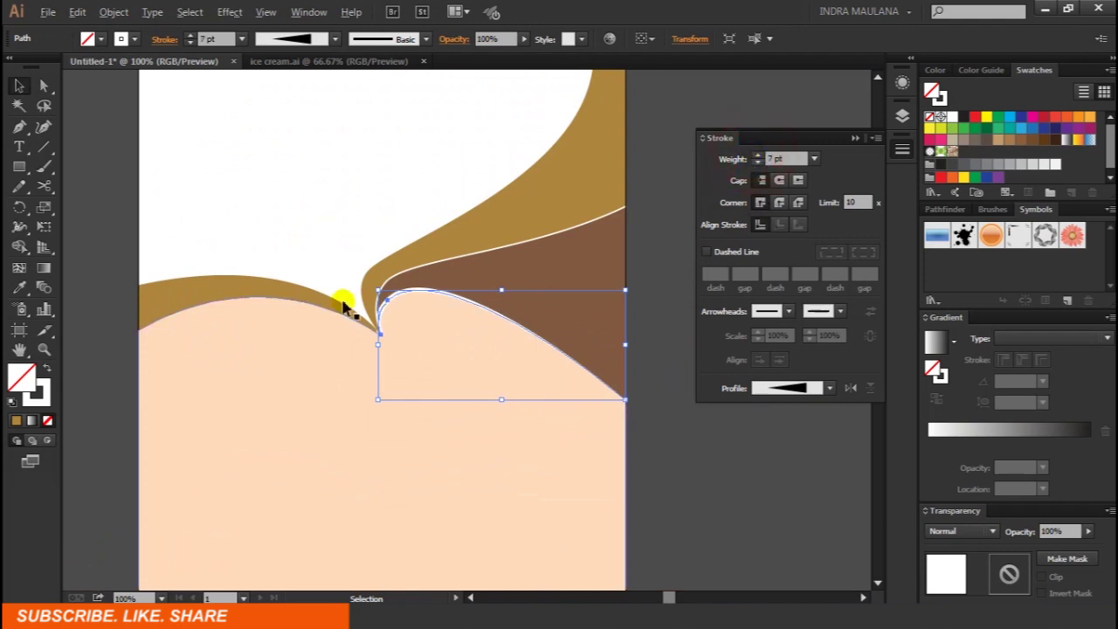
key(ctrl+plus)
key(ctrl+plus)
key(ctrl+plus)
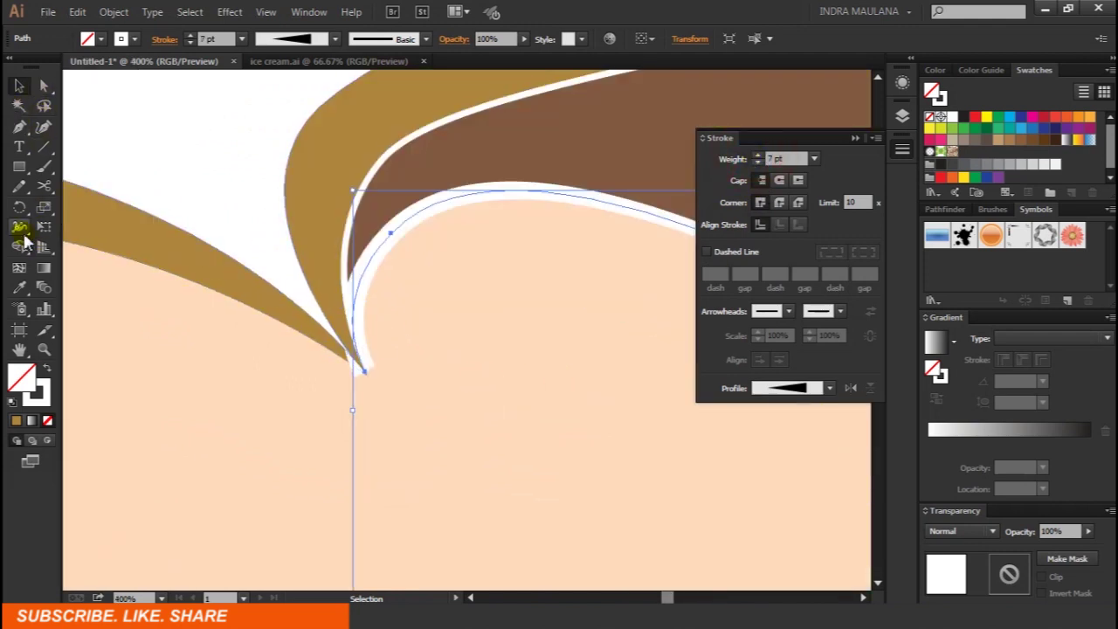
click(20, 229)
scroll(352, 384, up, 3)
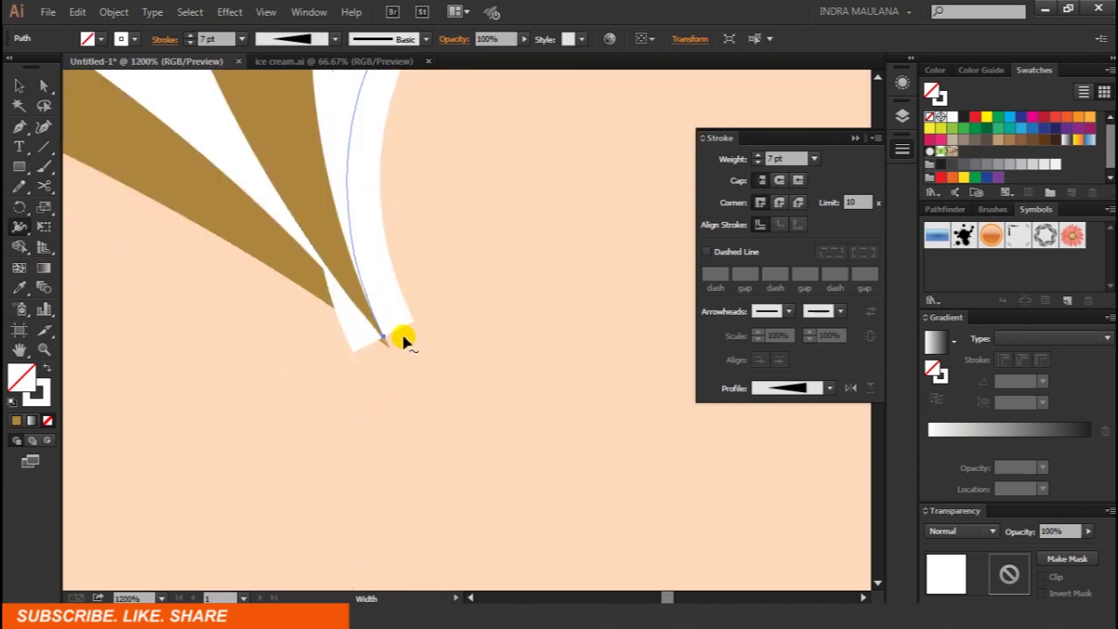
drag(415, 323, 379, 334)
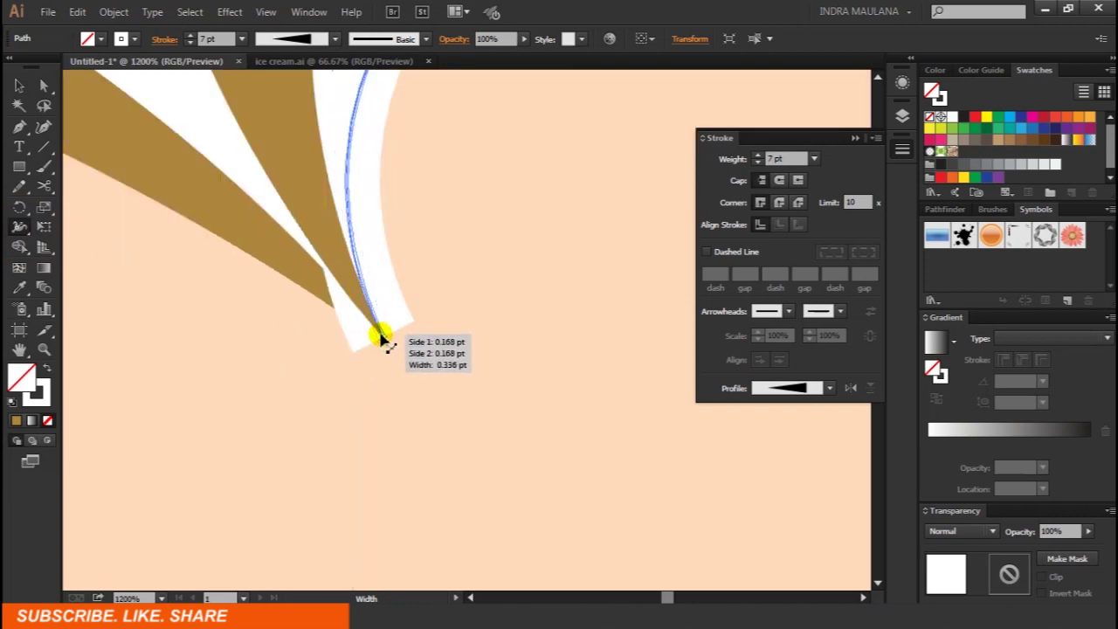
Widen the white stroke into a thick band and taper its end to 0 pt.
click(426, 213)
mouse_move(372, 281)
mouse_down()
mouse_move(183, 532)
mouse_move(209, 272)
mouse_up()
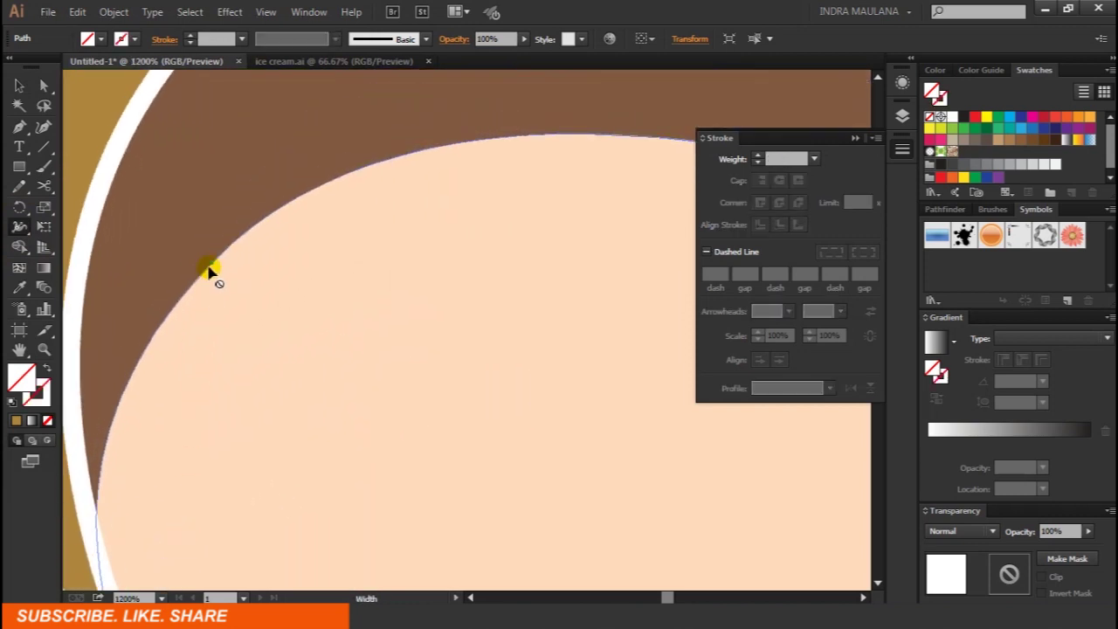
scroll(265, 316, down, 2)
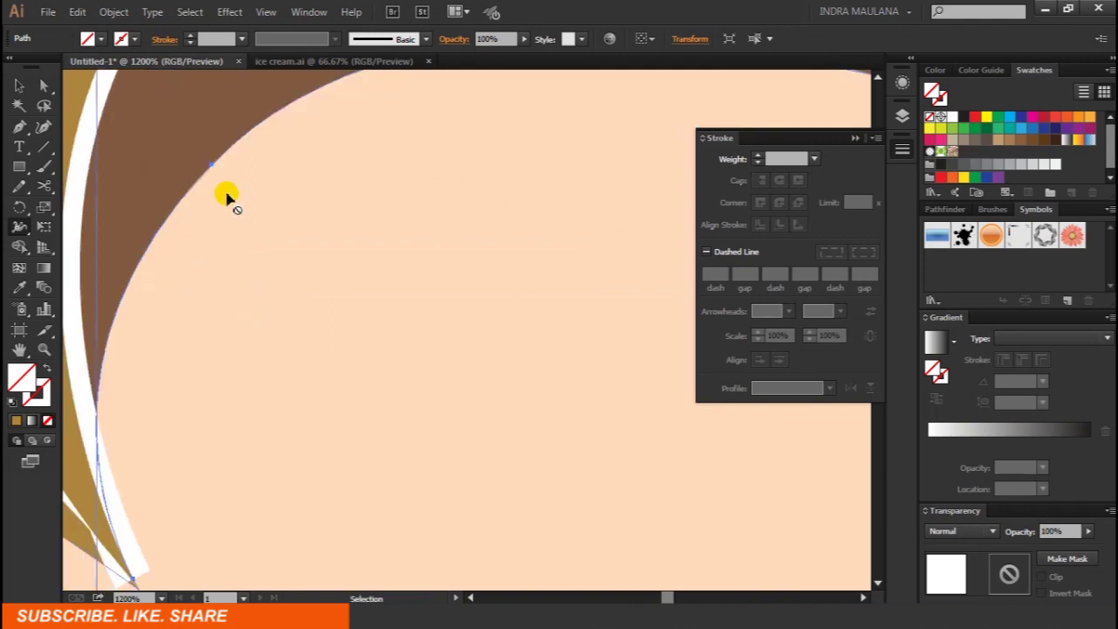
drag(211, 165, 236, 191)
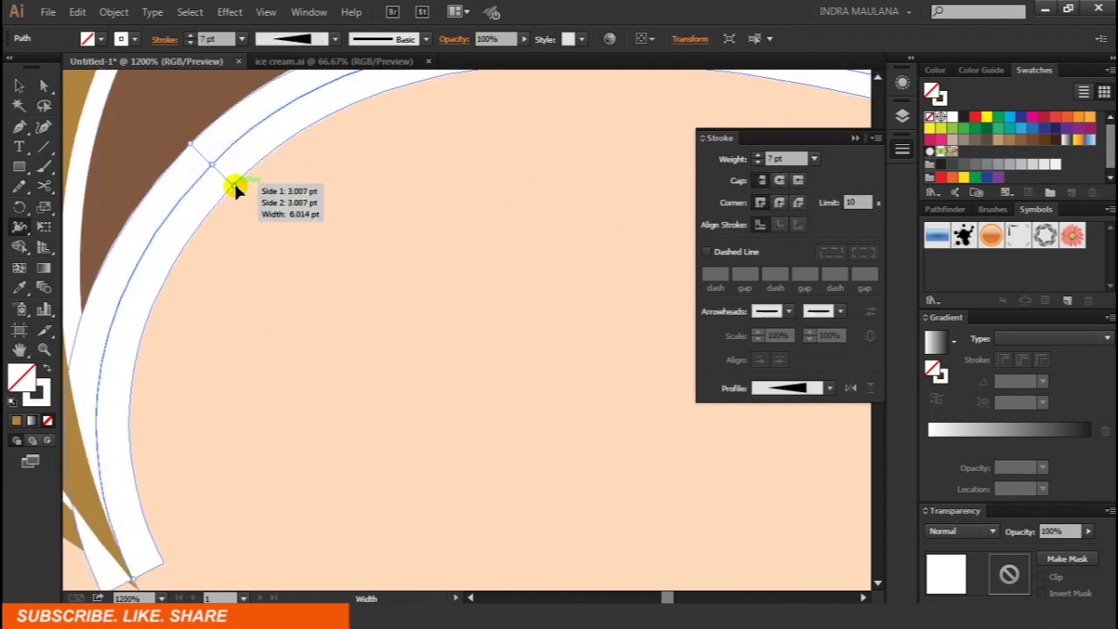
scroll(262, 349, down, 3)
drag(290, 430, 259, 445)
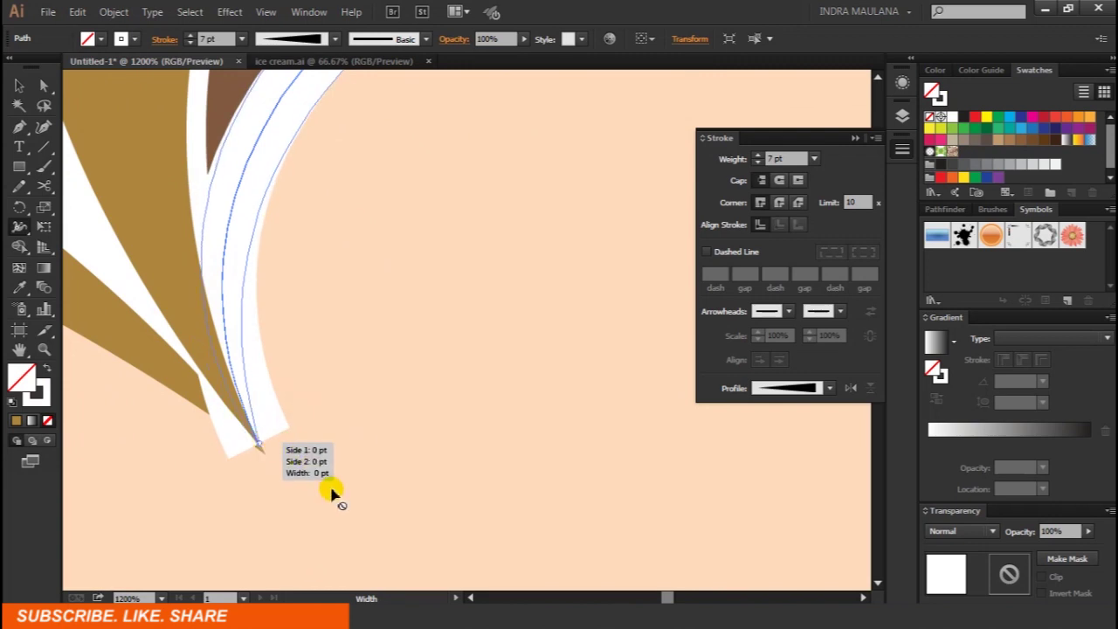
scroll(332, 492, up, 3)
scroll(332, 492, up, 3)
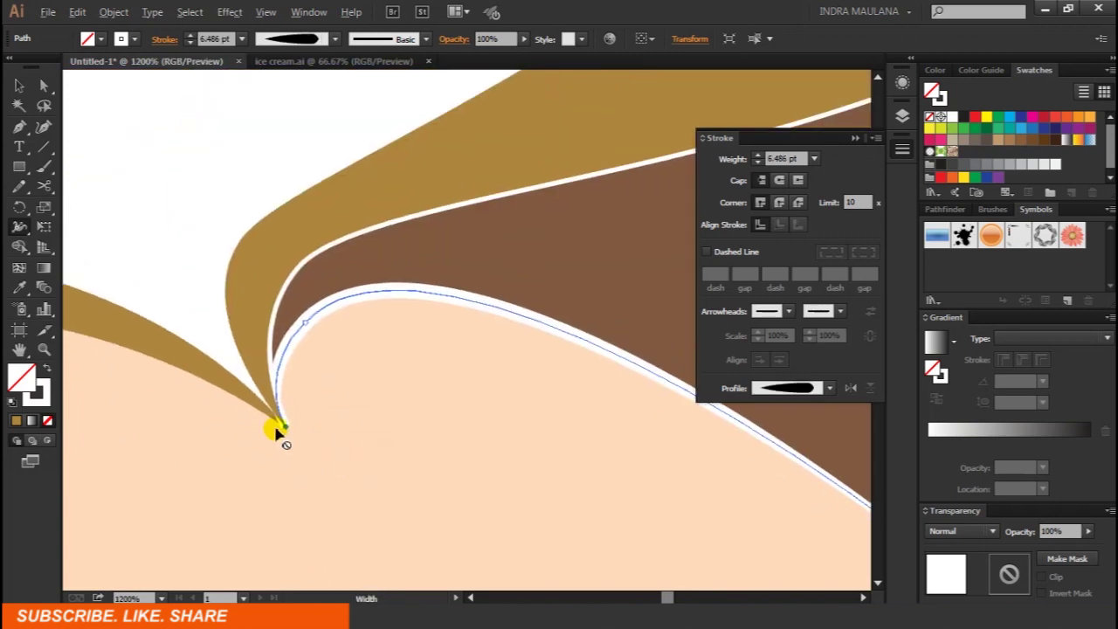
scroll(275, 428, down, 3)
key(v)
click(312, 402)
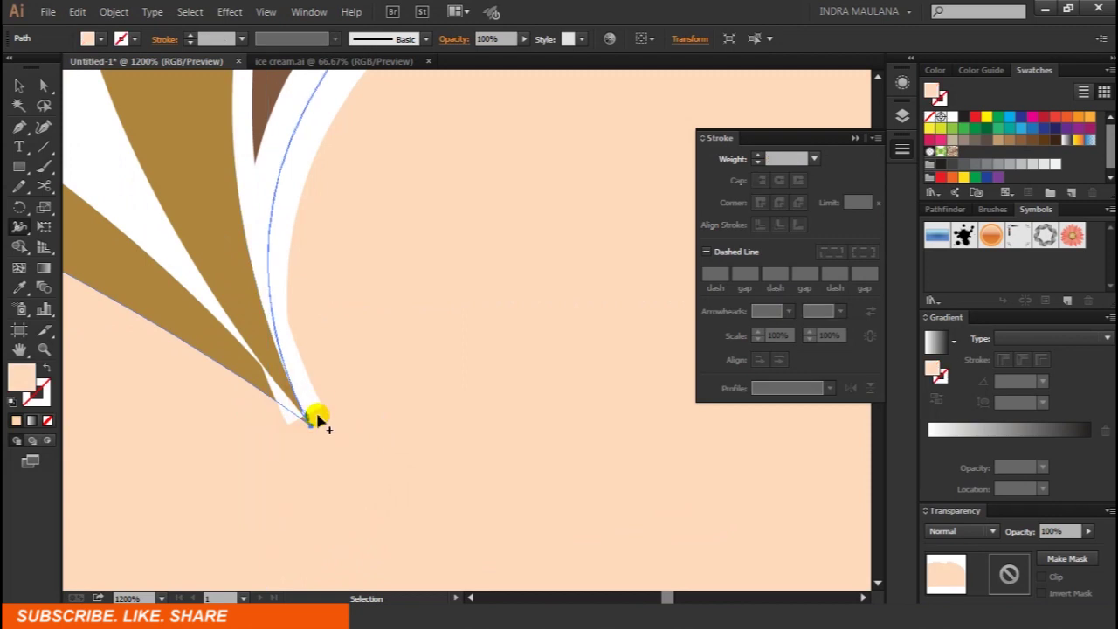
scroll(315, 406, down, 4)
scroll(341, 278, up, 1)
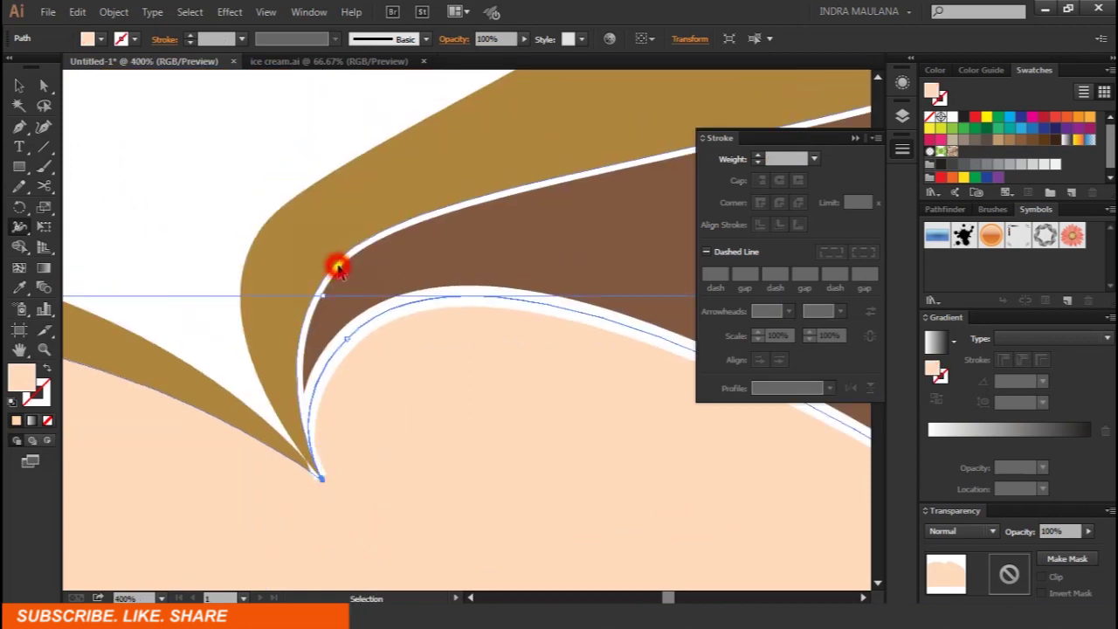
drag(339, 271, 307, 243)
key(shift+w)
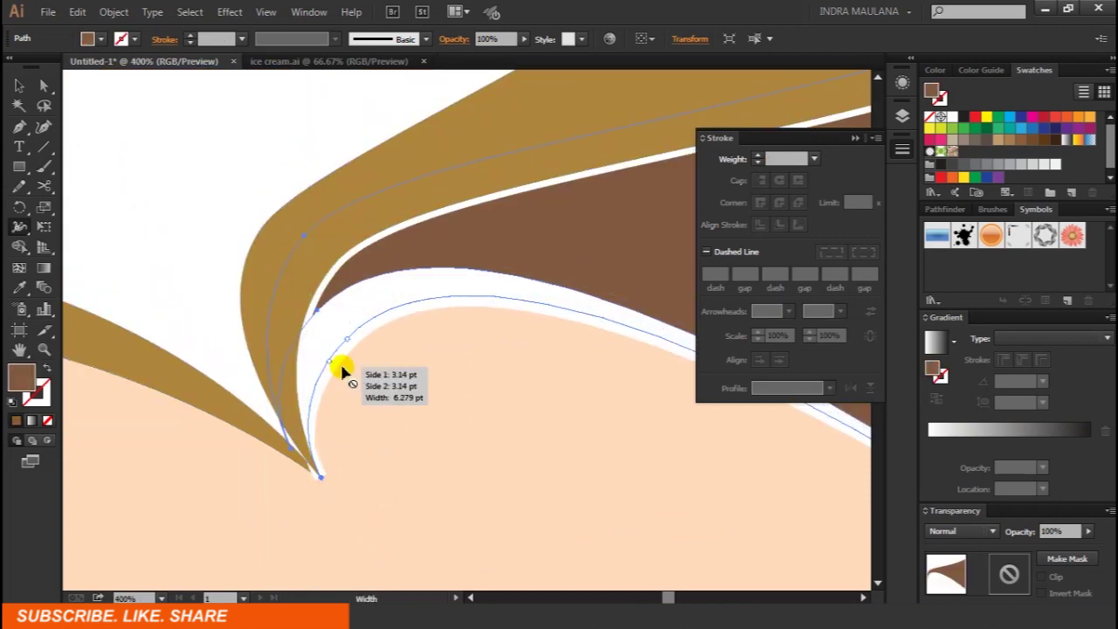
scroll(259, 460, down, 2)
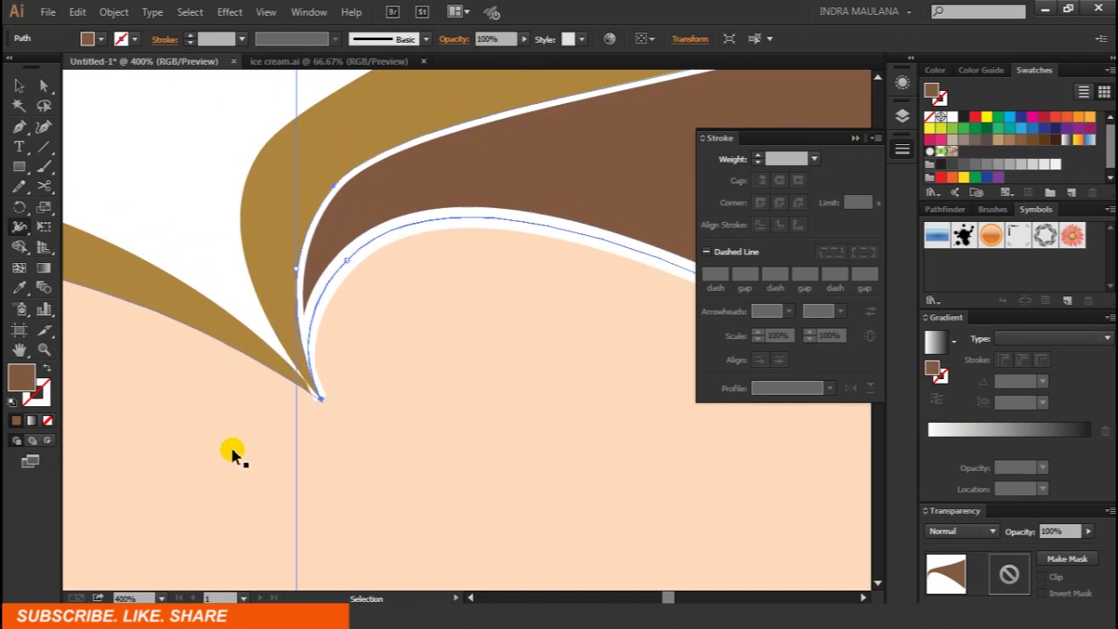
click(44, 85)
click(479, 382)
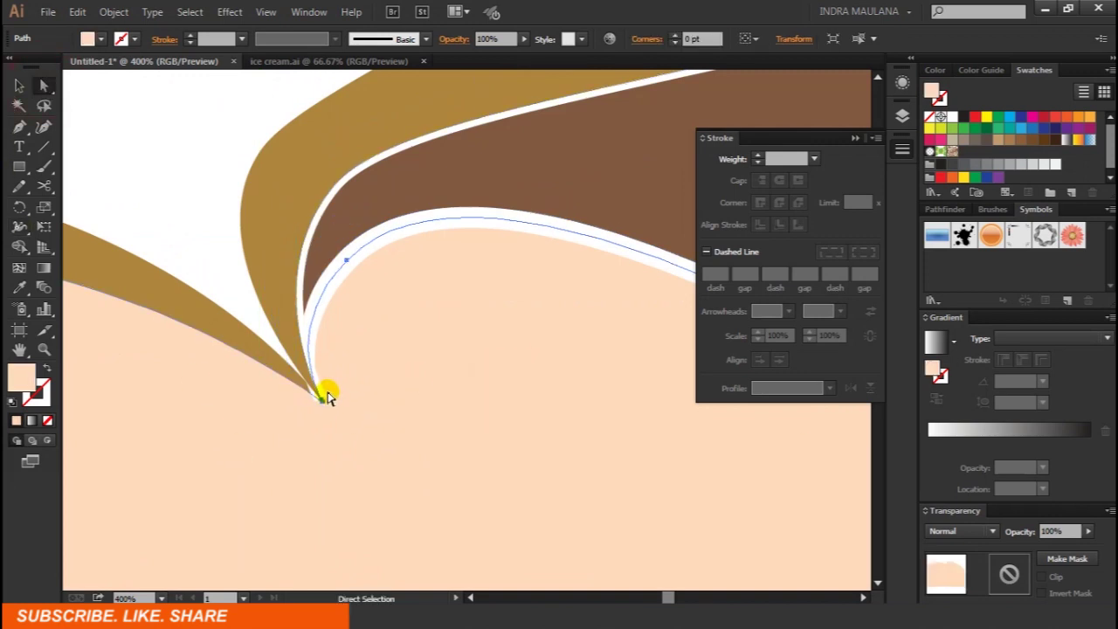
key(ctrl+y)
key(ctrl+y)
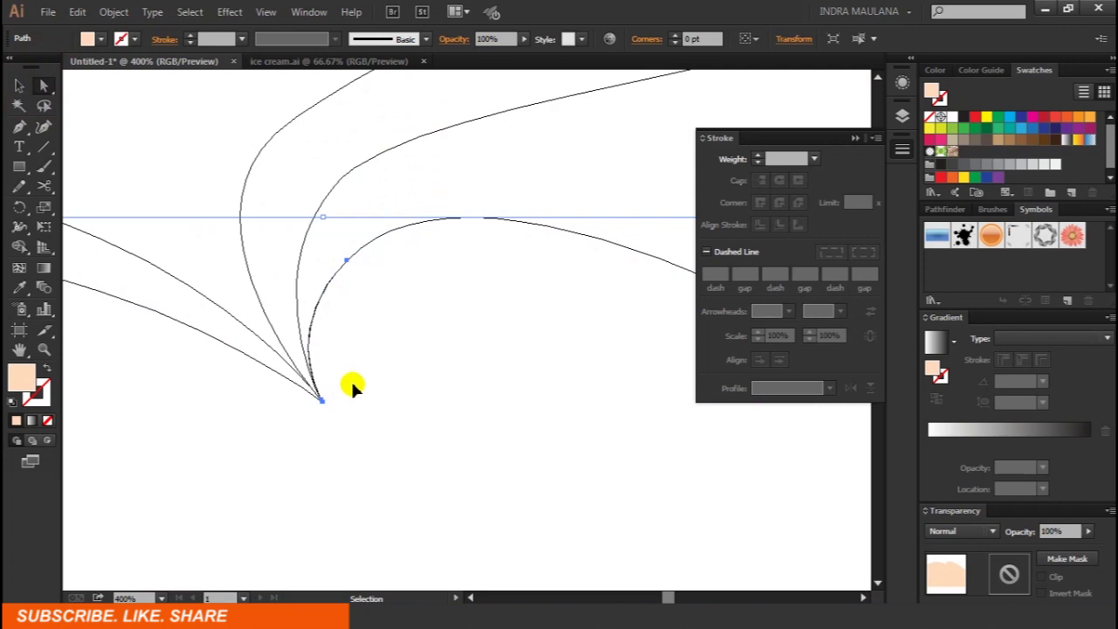
key(a)
click(349, 384)
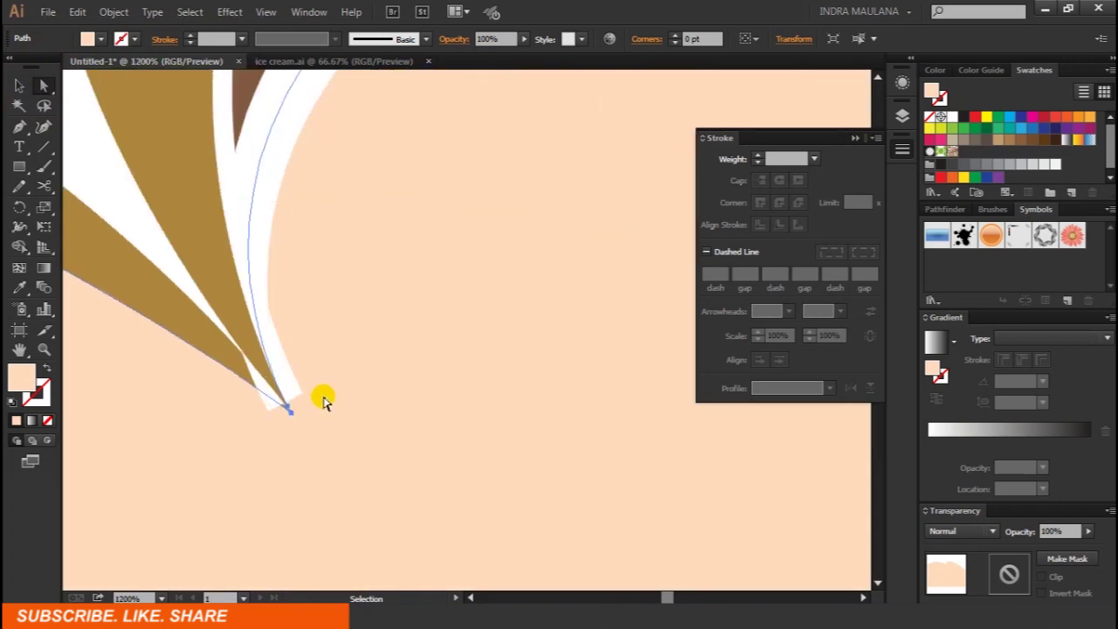
scroll(305, 385, down, 5)
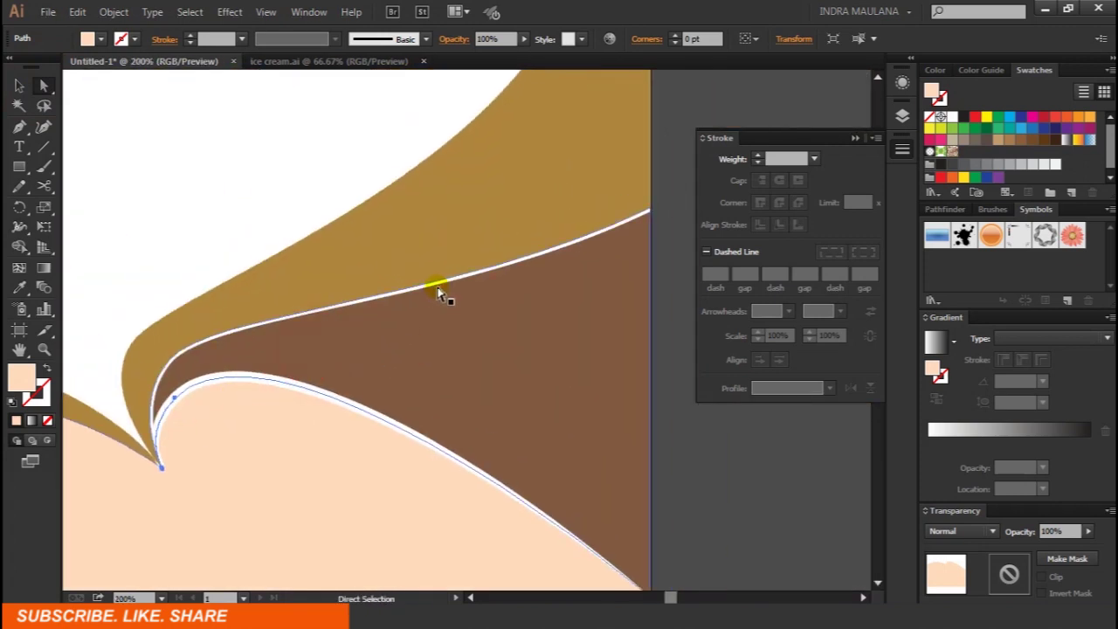
Give the gold path a 1 pt stroke, then select the brown shape.
click(439, 291)
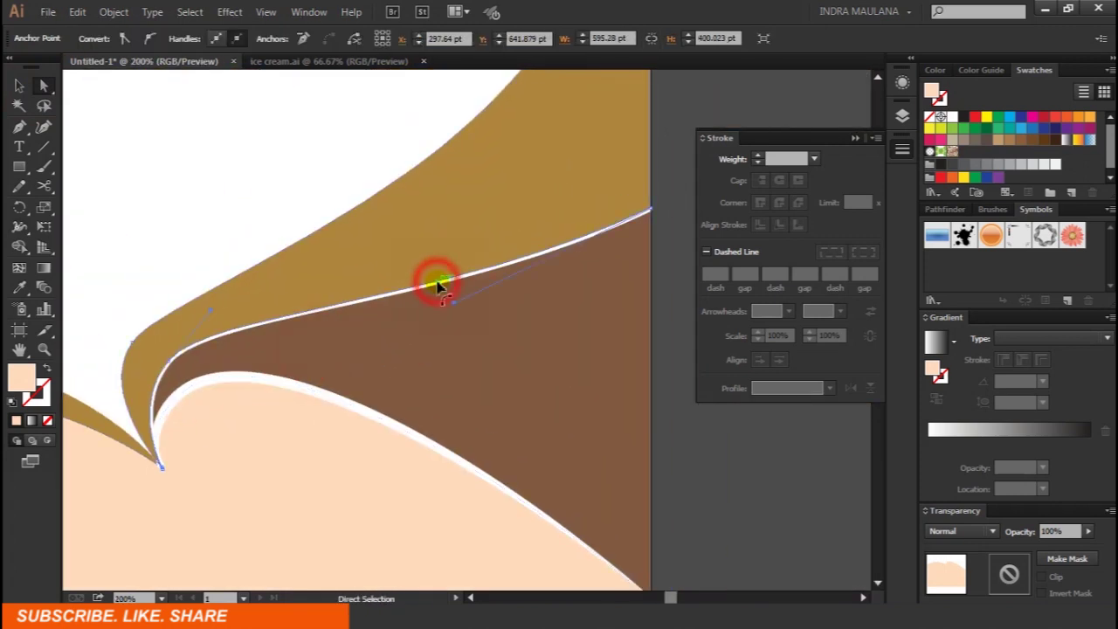
click(763, 161)
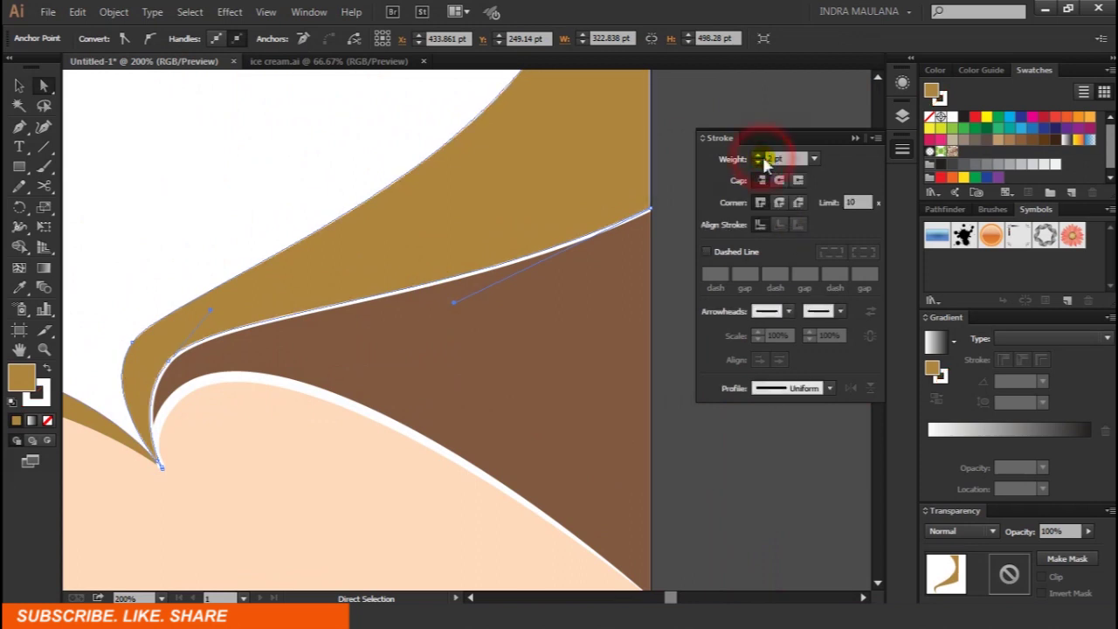
scroll(559, 332, up, 2)
click(559, 332)
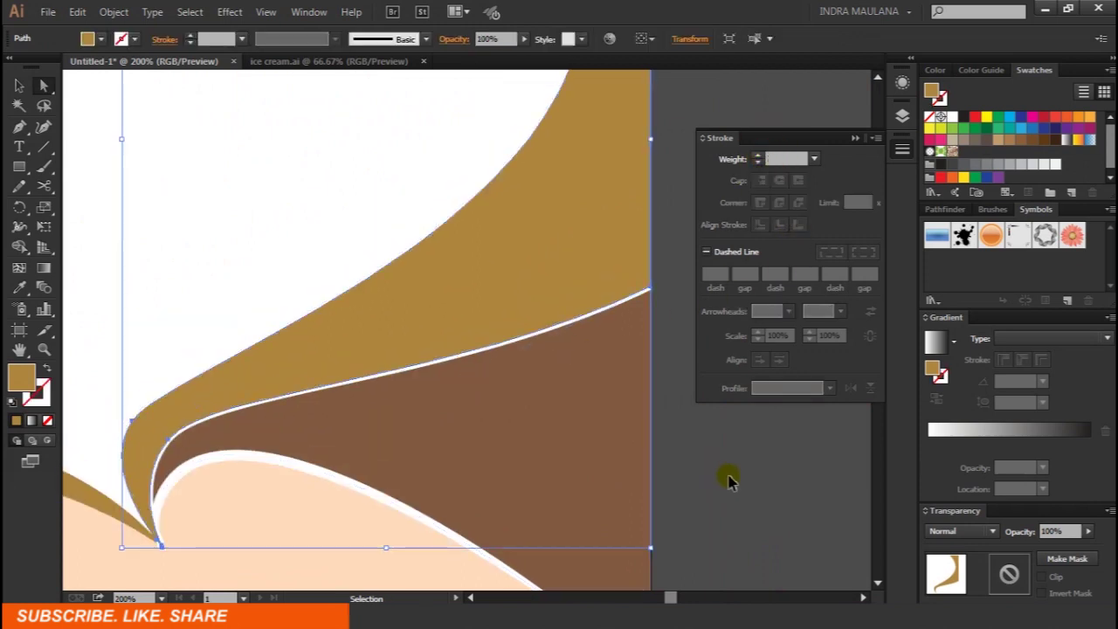
click(420, 295)
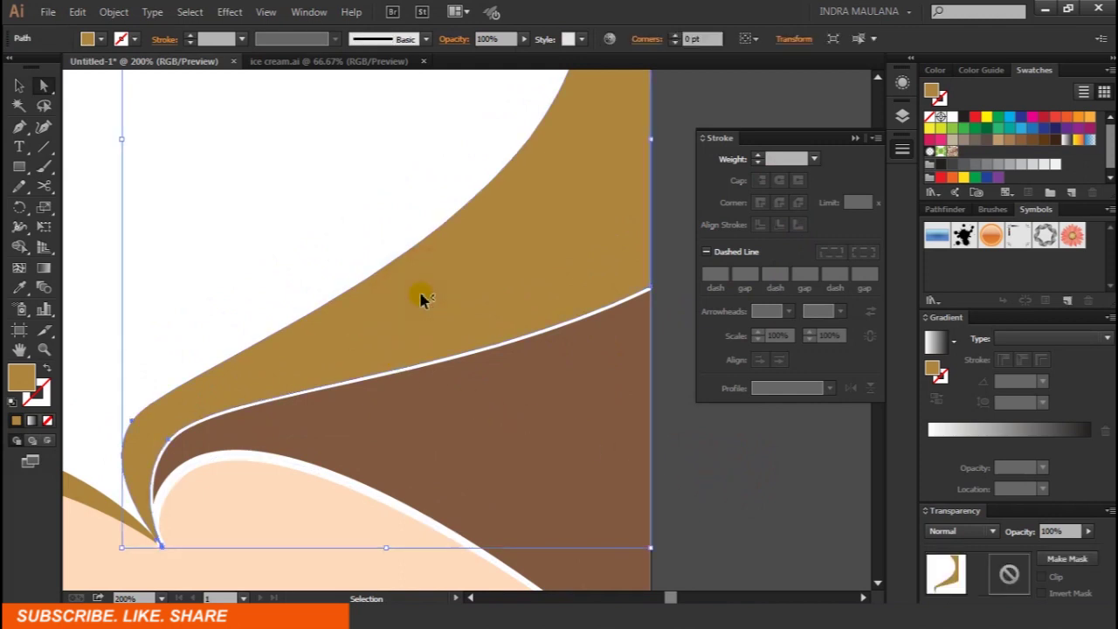
click(712, 446)
click(625, 318)
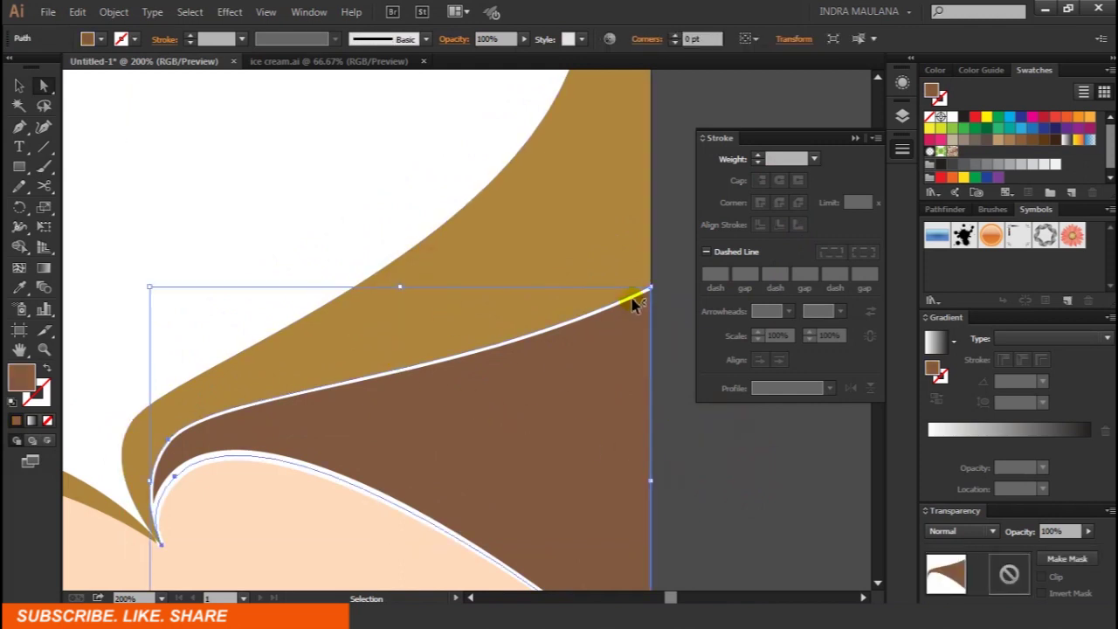
Test moving the right-edge anchor, undo it, and lock the selected shape.
key(a)
scroll(644, 300, up, 3)
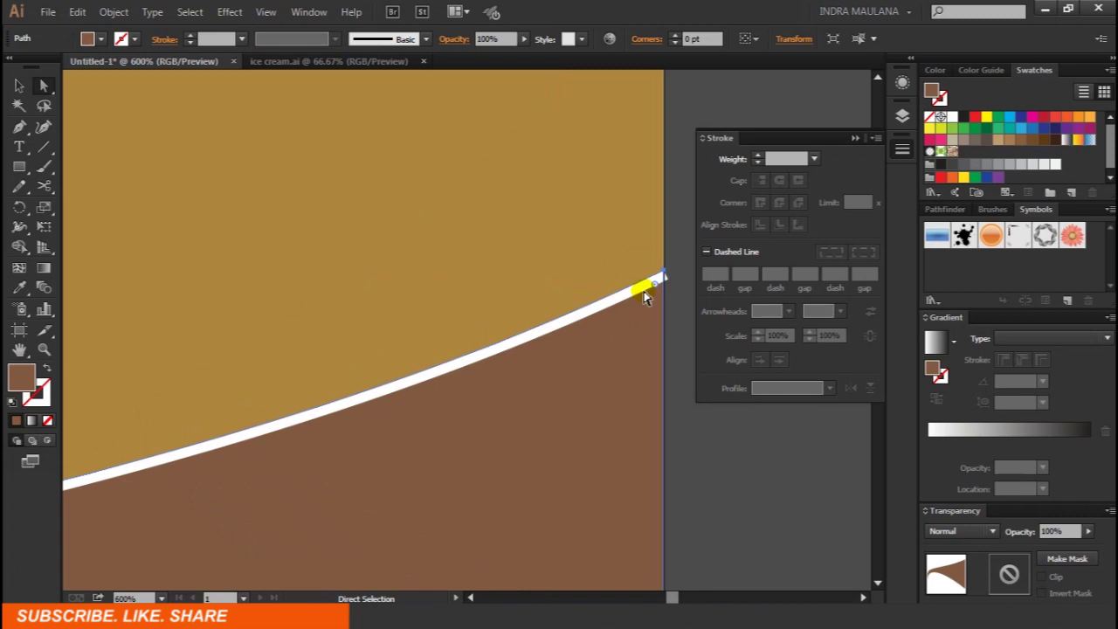
click(681, 229)
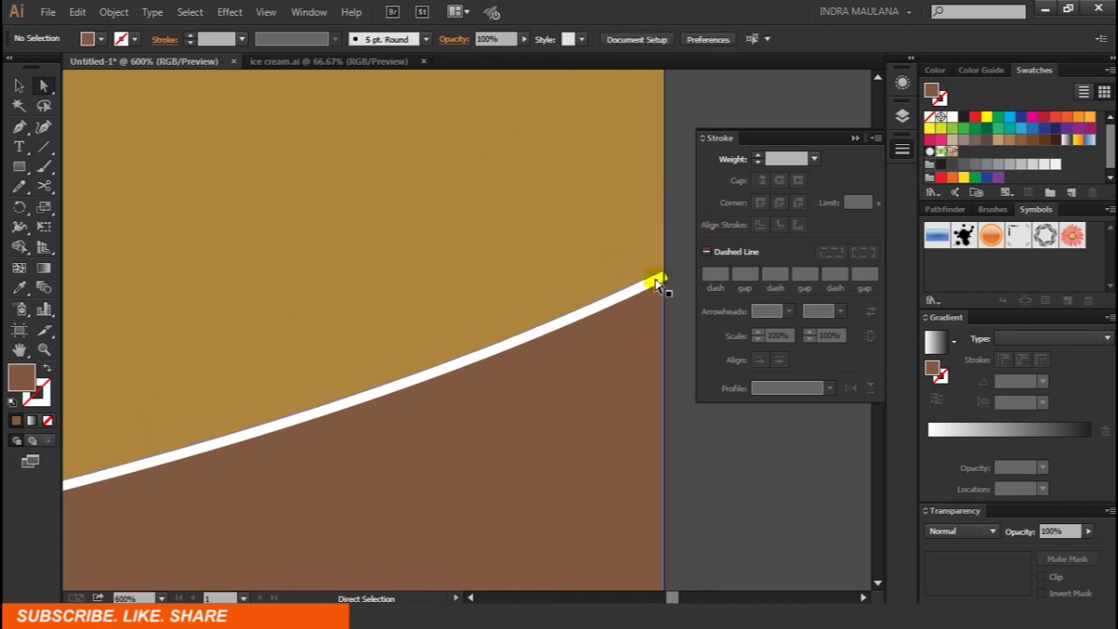
click(660, 284)
drag(657, 282, 576, 281)
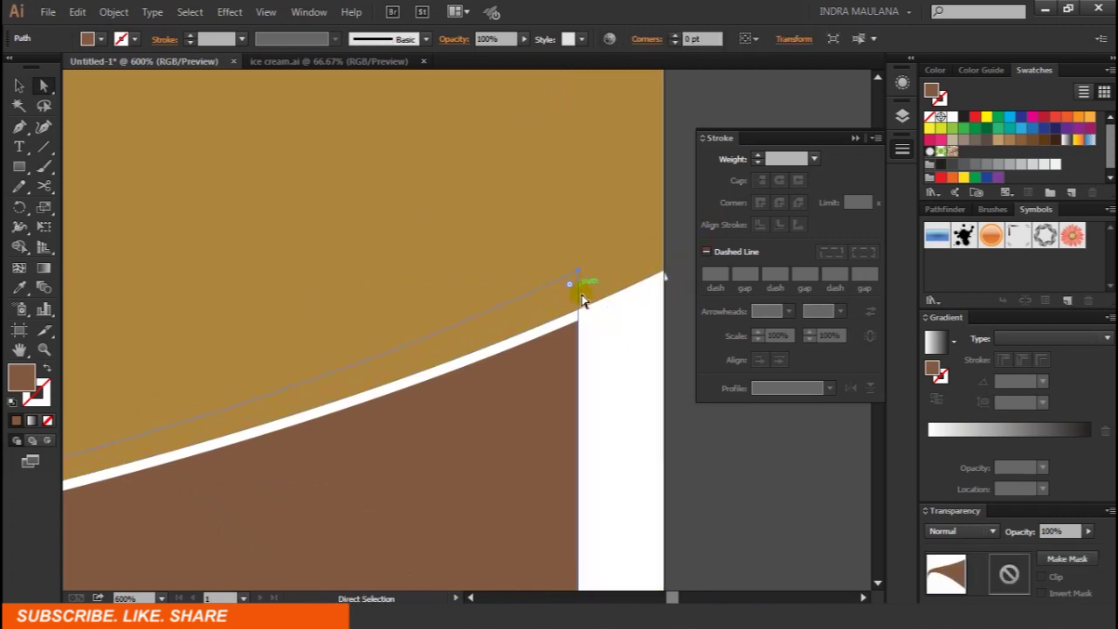
key(ctrl+z)
click(77, 12)
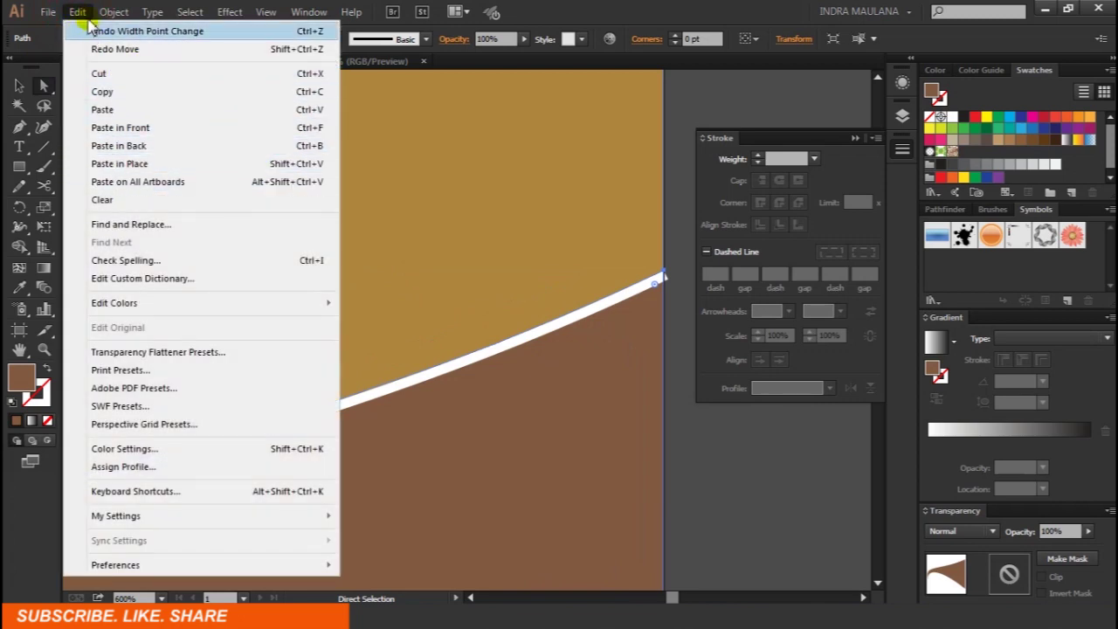
mouse_move(131, 109)
click(361, 111)
Try dragging the white highlight's end anchor to the edge, undo, and lock the selected shape.
click(642, 292)
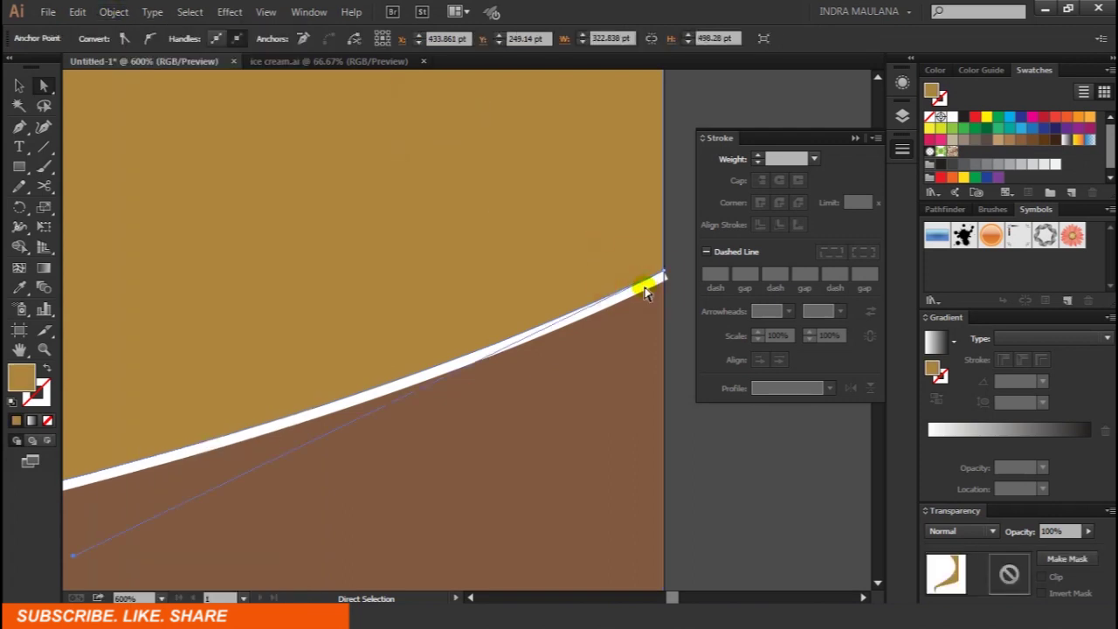
click(671, 286)
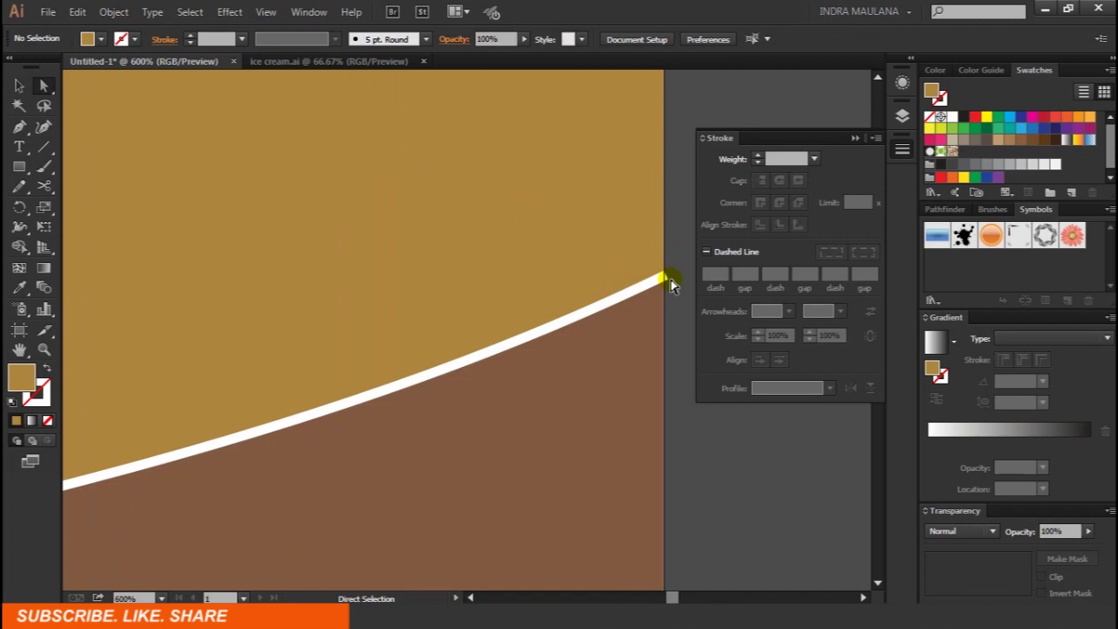
click(637, 268)
mouse_move(637, 268)
mouse_down()
mouse_move(566, 205)
mouse_move(669, 280)
mouse_up()
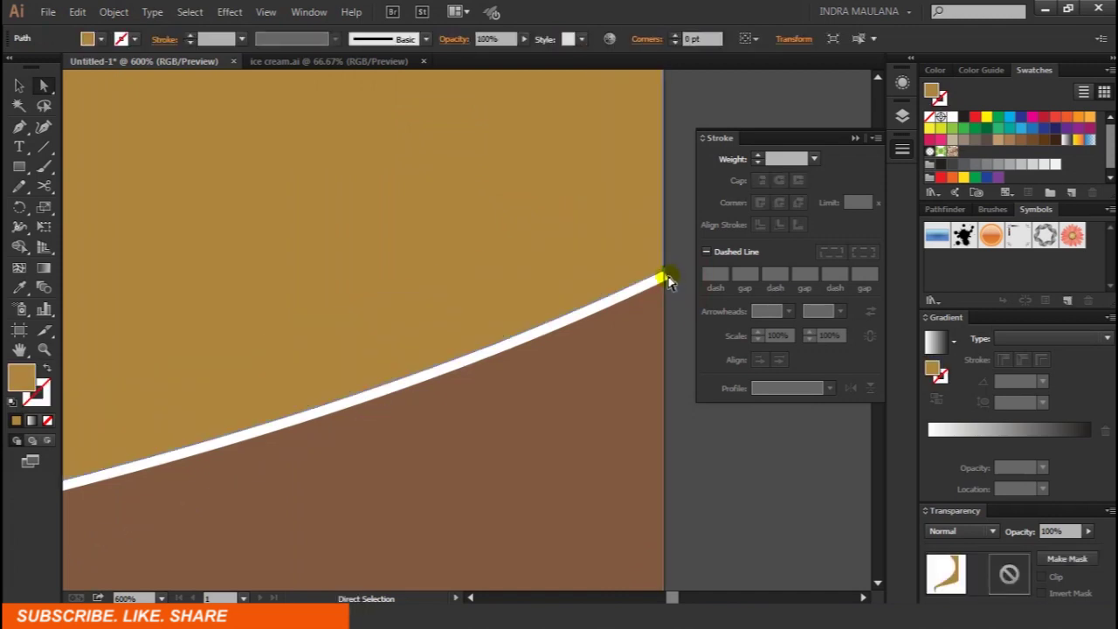
key(ctrl+z)
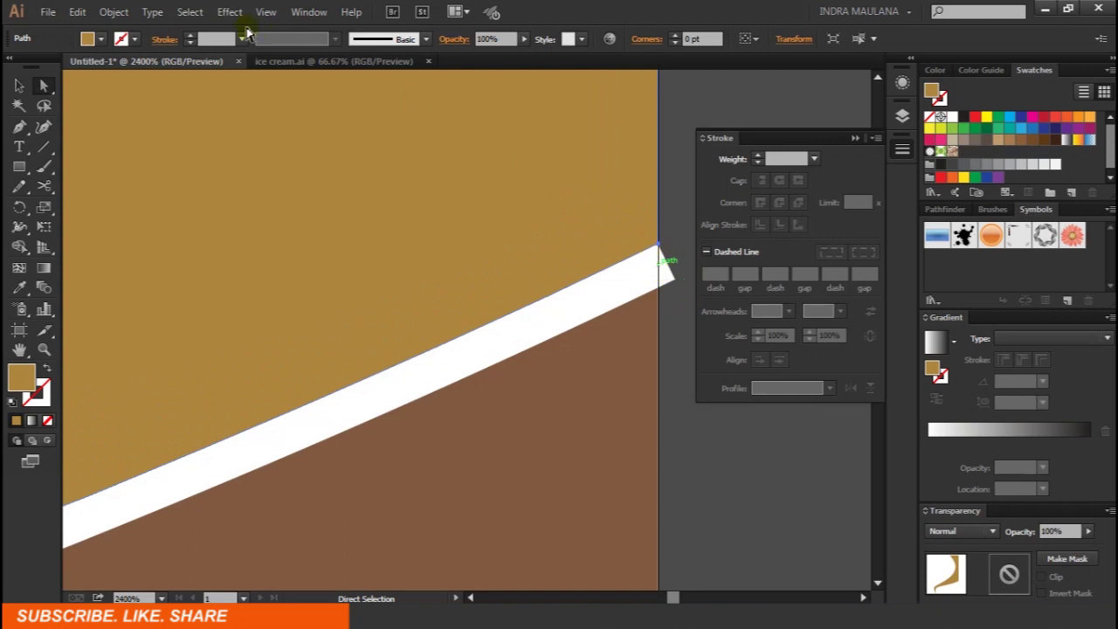
click(119, 14)
mouse_move(131, 109)
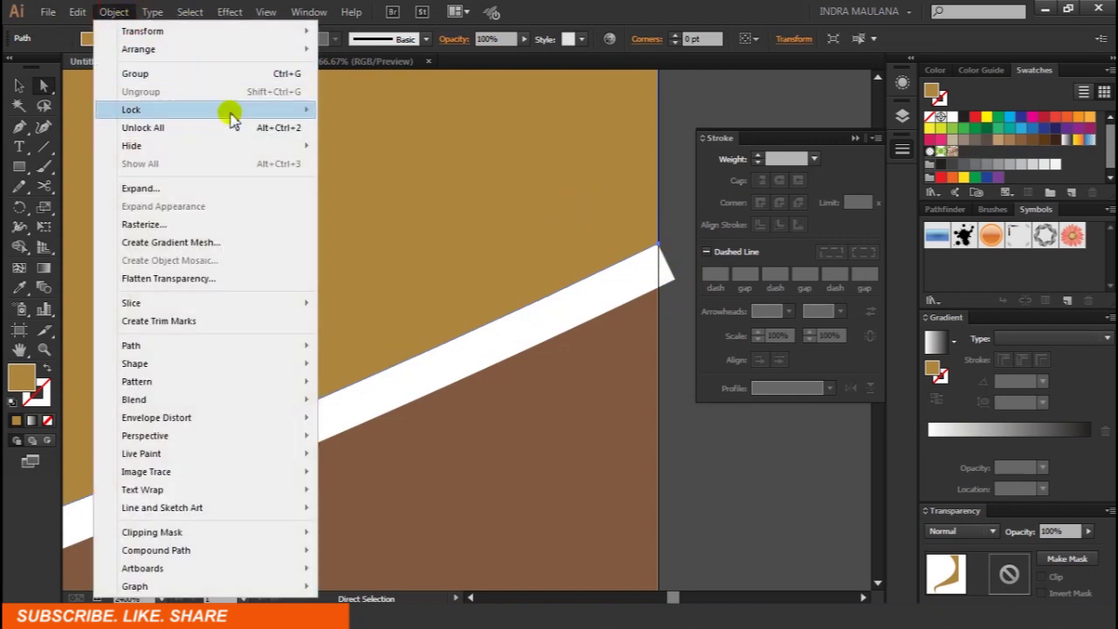
click(342, 112)
click(637, 267)
click(615, 295)
click(612, 266)
key(ctrl+z)
Bring the white stroke path to front and give it 5 pt weight with a triangle width profile.
scroll(617, 293, down, 5)
right_click(572, 310)
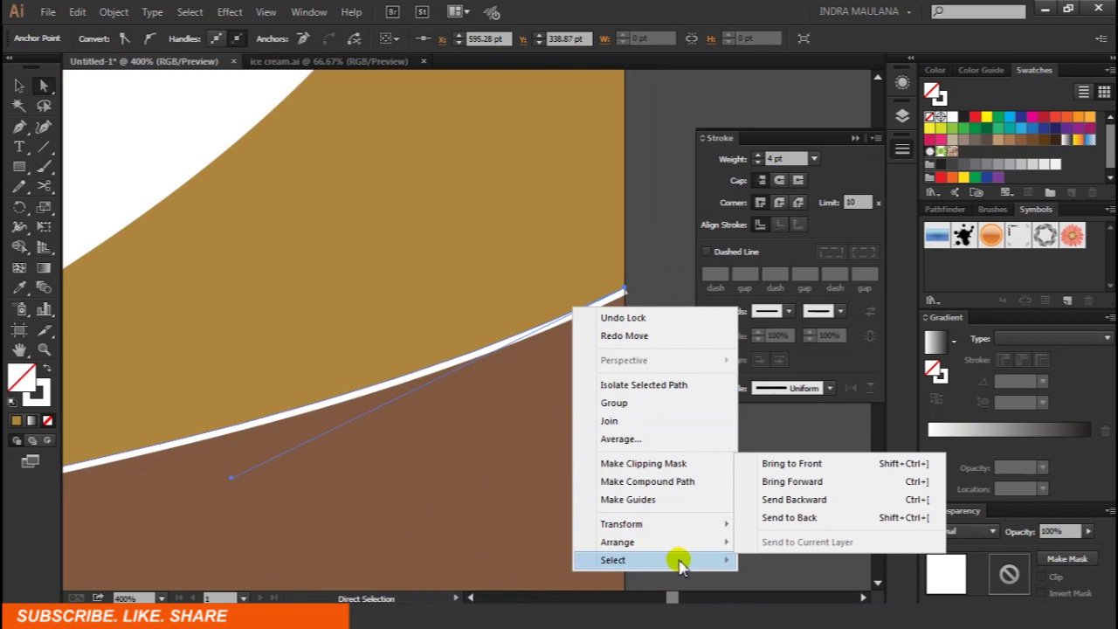
mouse_move(618, 542)
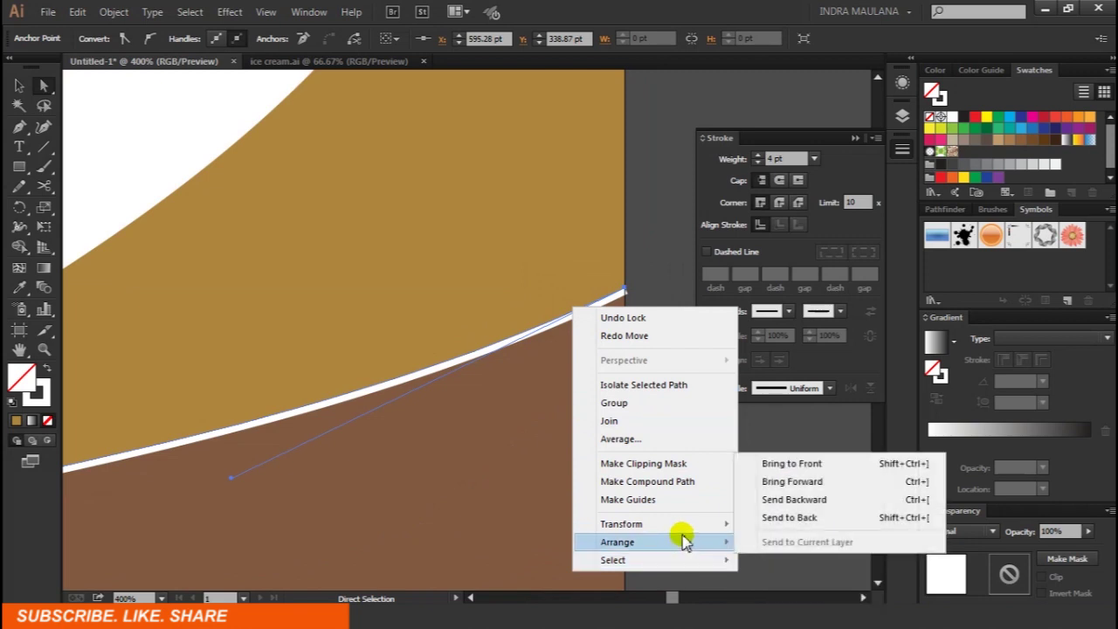
click(836, 464)
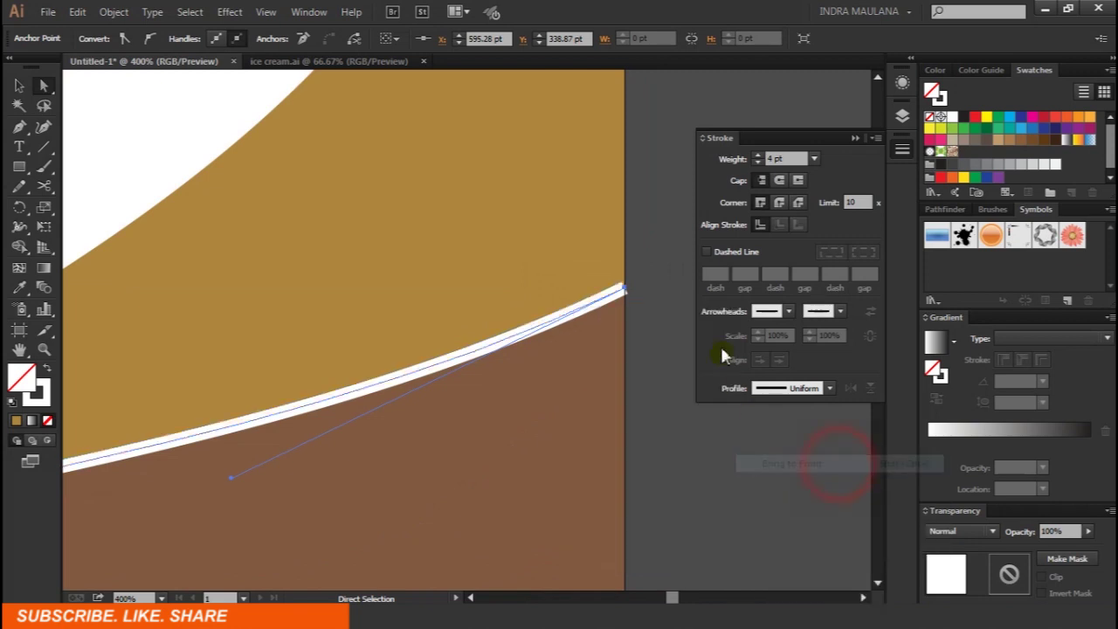
mouse_move(208, 328)
mouse_down()
mouse_move(600, 113)
mouse_move(568, 272)
mouse_move(510, 225)
mouse_up()
click(758, 157)
click(830, 388)
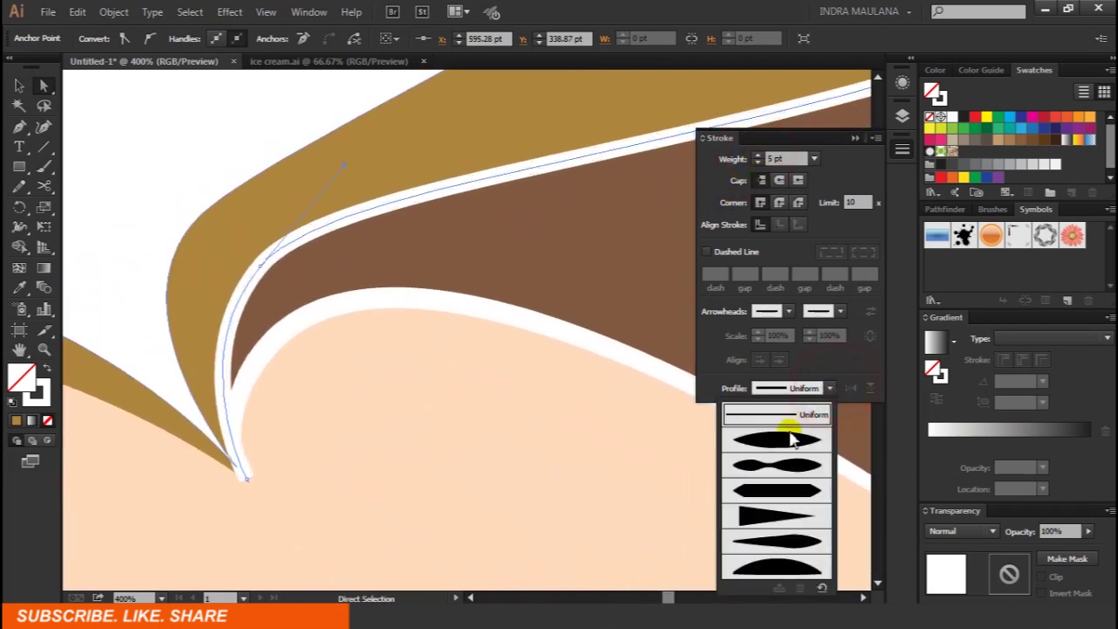
click(753, 519)
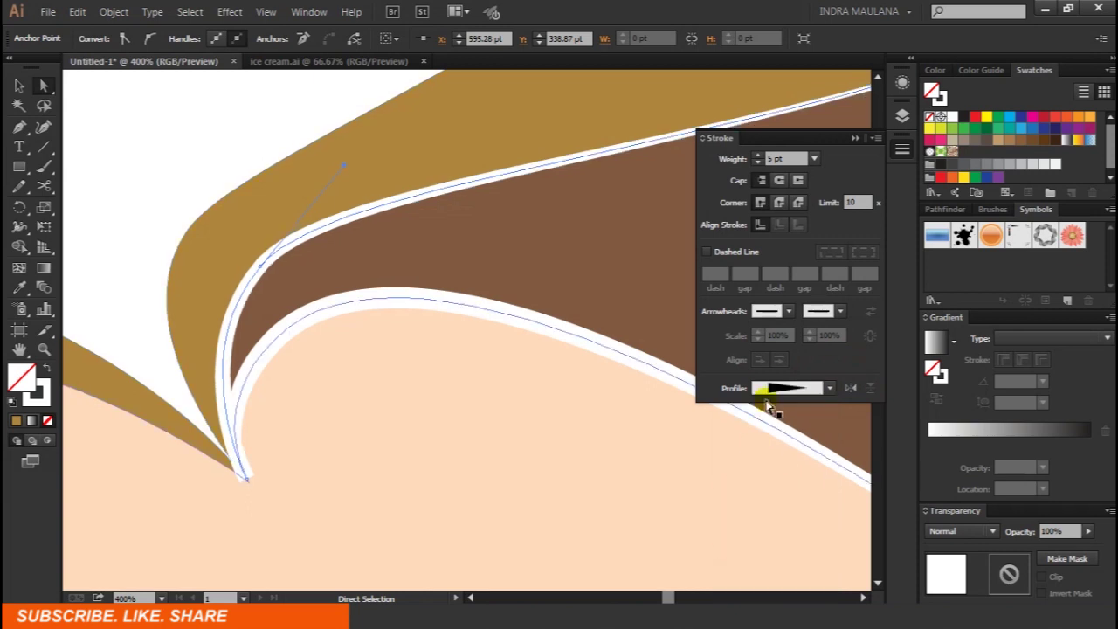
drag(449, 367, 362, 379)
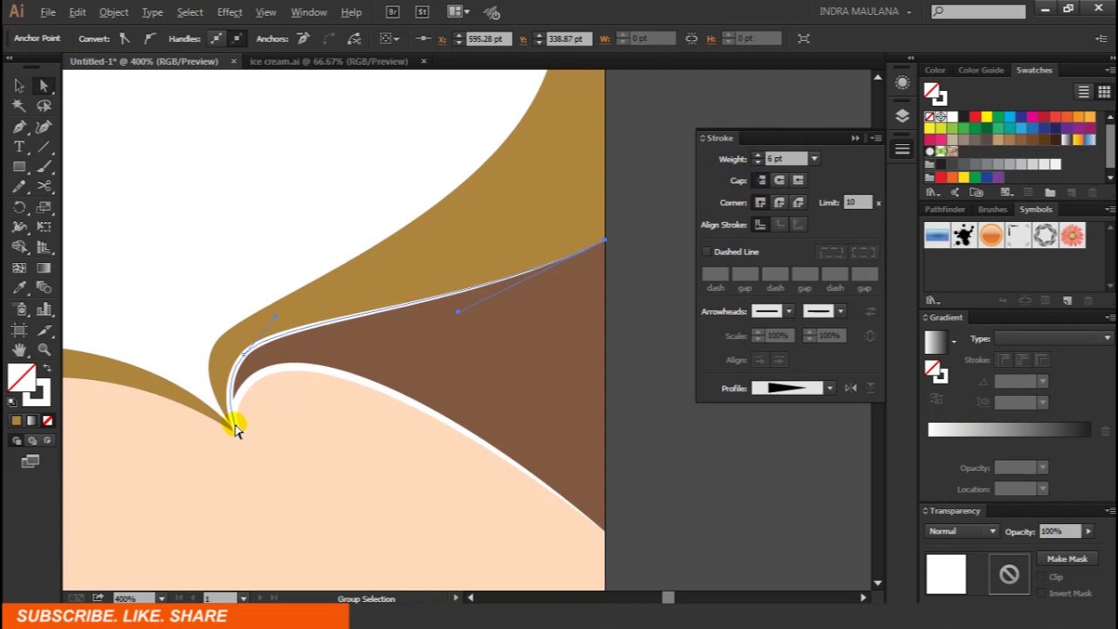
Add a width point to the upper highlight and taper its lower end to a point.
scroll(237, 424, up, 3)
click(19, 226)
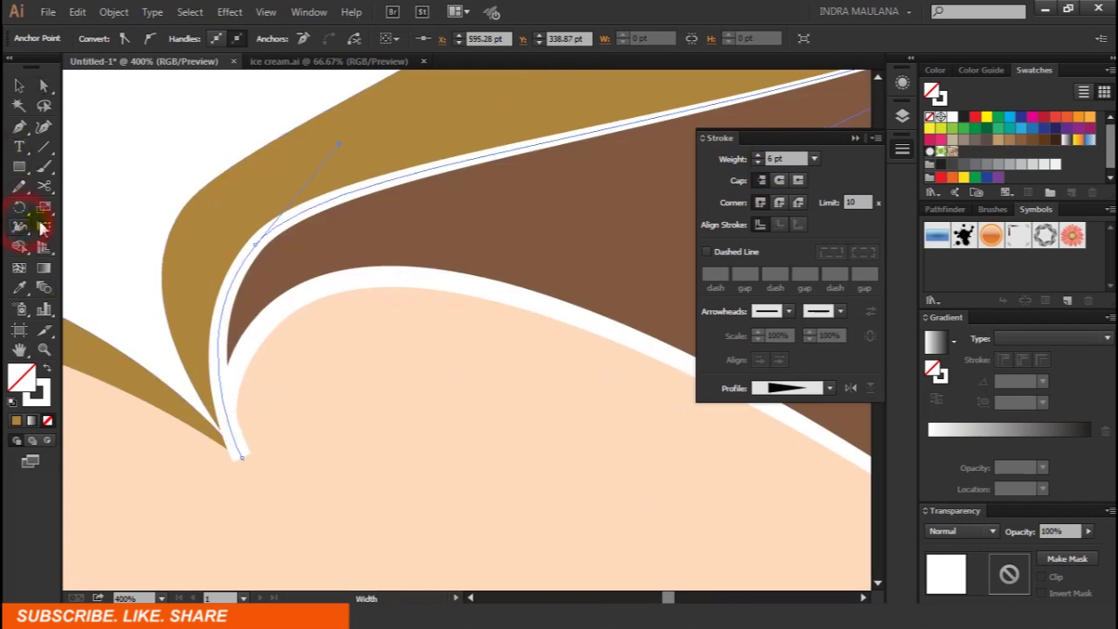
scroll(262, 238, up, 3)
drag(358, 250, 380, 269)
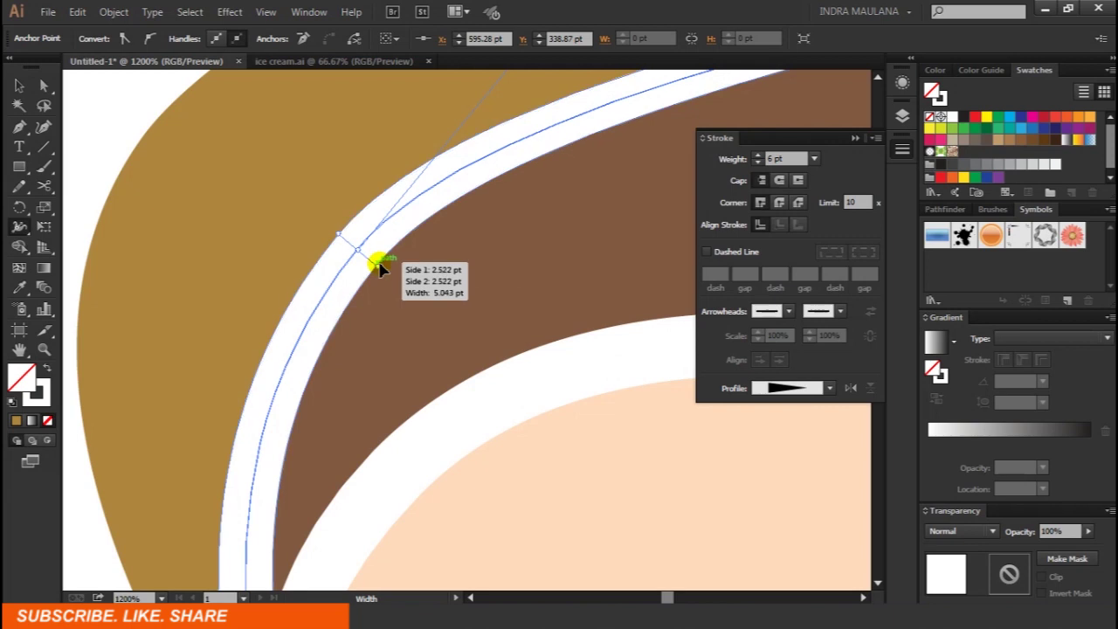
scroll(416, 302, down, 10)
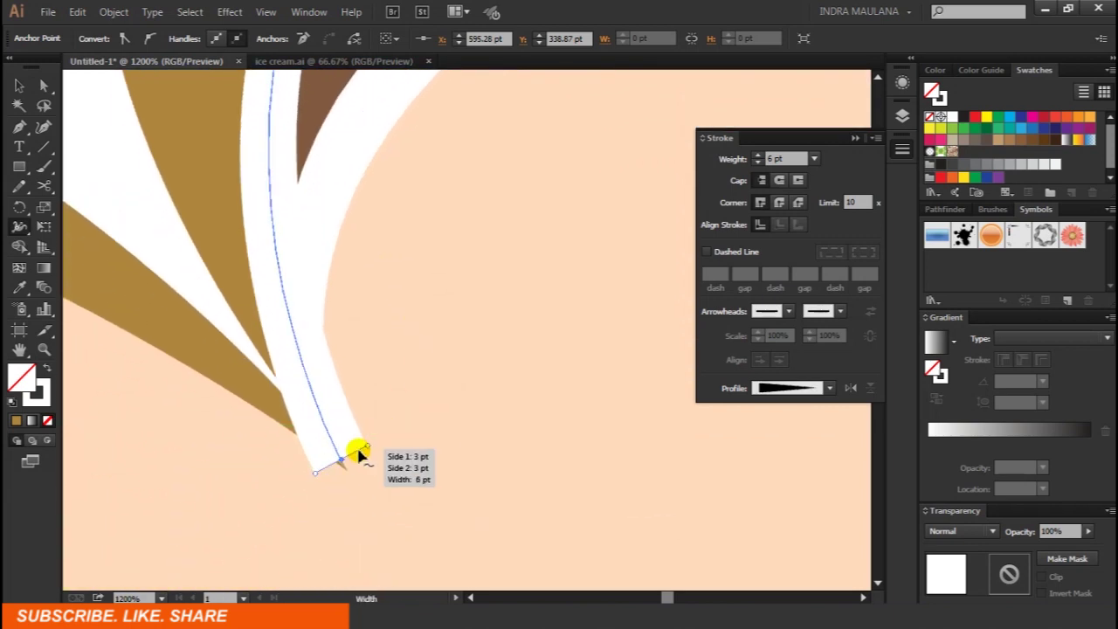
drag(357, 449, 337, 461)
scroll(303, 465, down, 4)
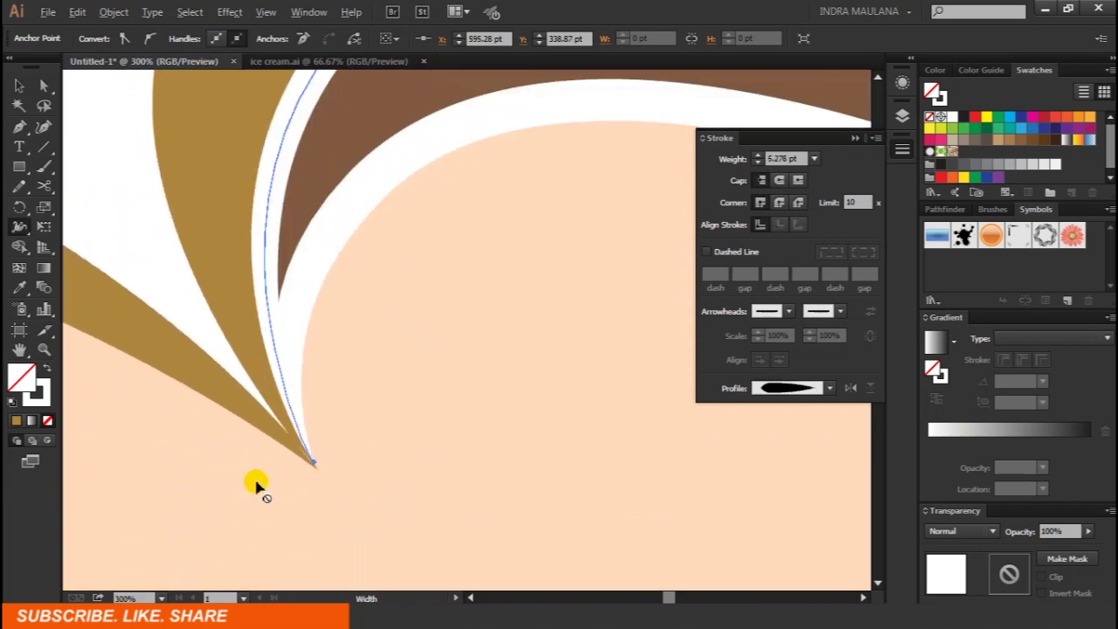
scroll(300, 462, down, 2)
click(335, 434)
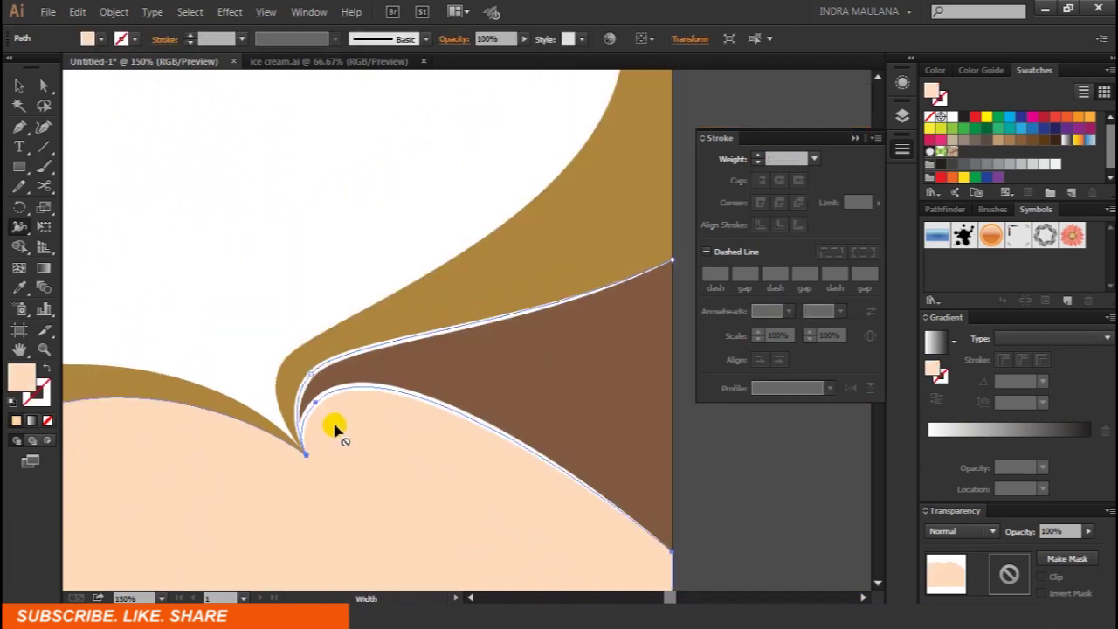
scroll(207, 311, down, 1)
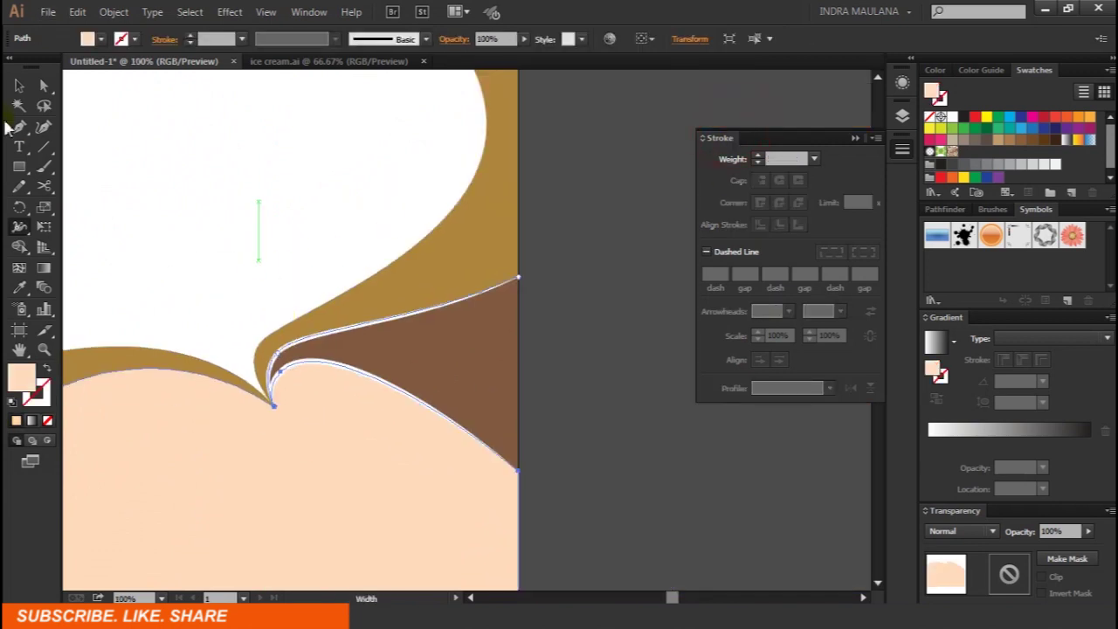
click(18, 87)
click(589, 142)
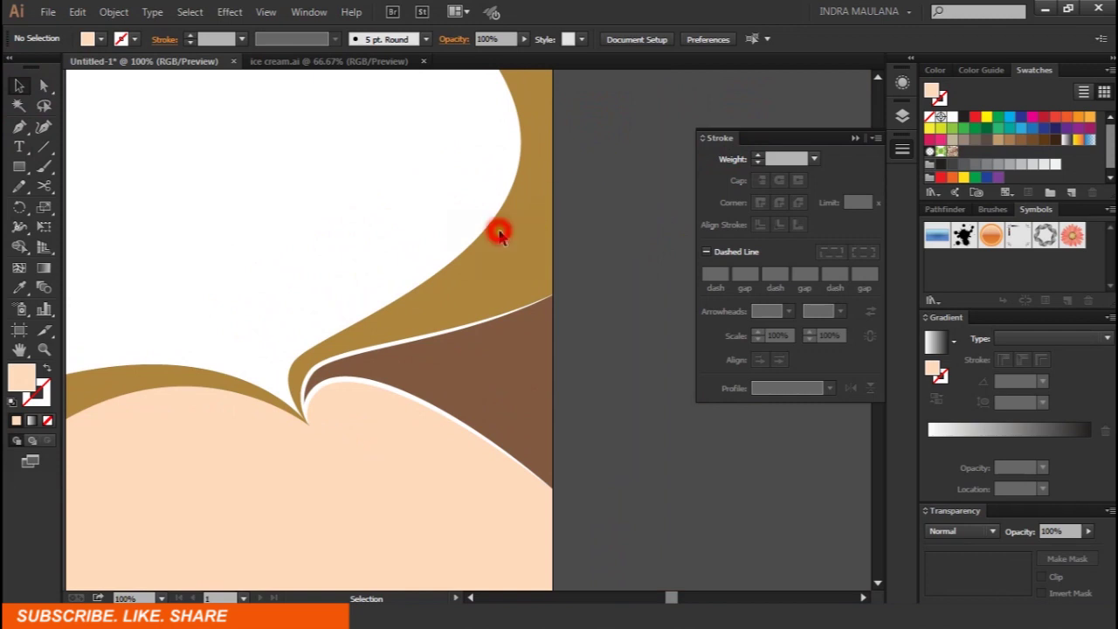
Unlock all objects, then copy the tan shape and paste it in front.
click(77, 16)
mouse_move(113, 12)
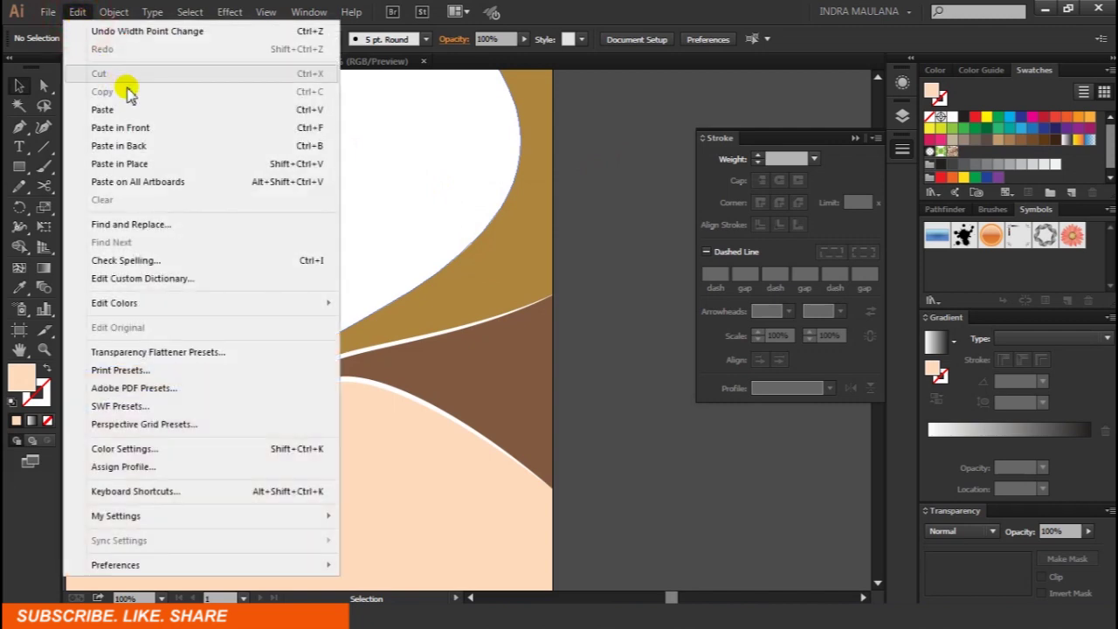
click(220, 128)
click(624, 162)
click(502, 226)
scroll(504, 226, up, 2)
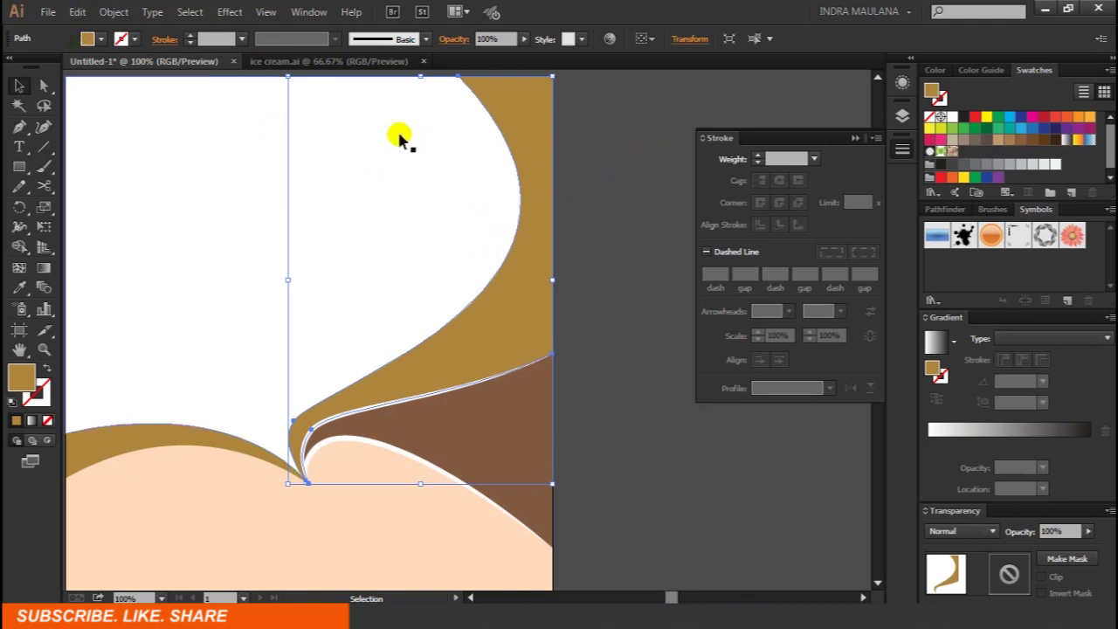
click(115, 12)
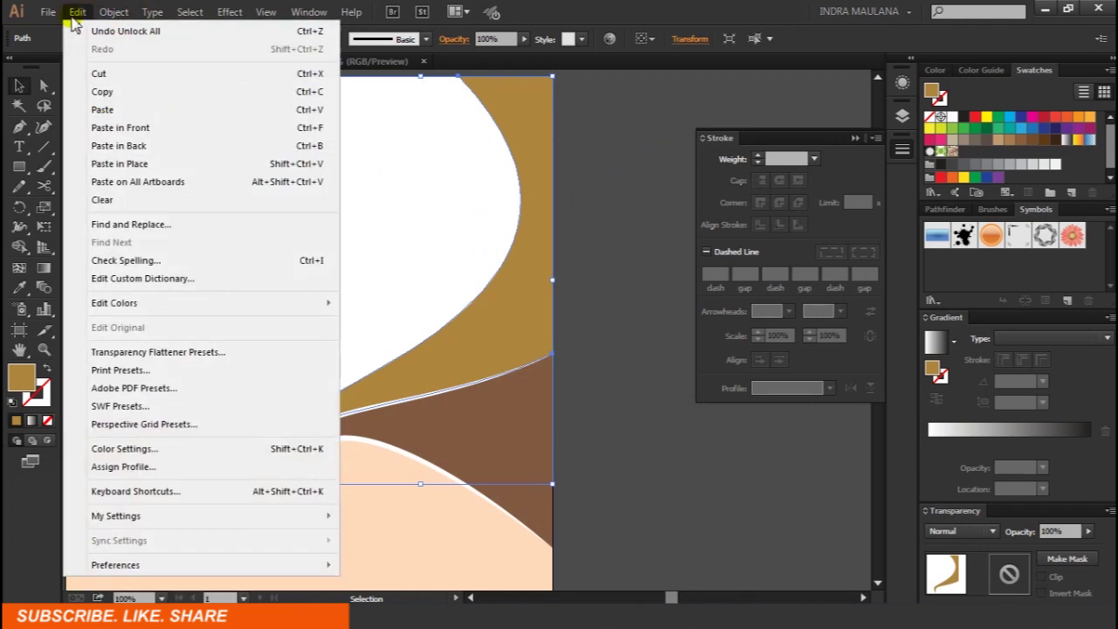
click(105, 91)
click(76, 12)
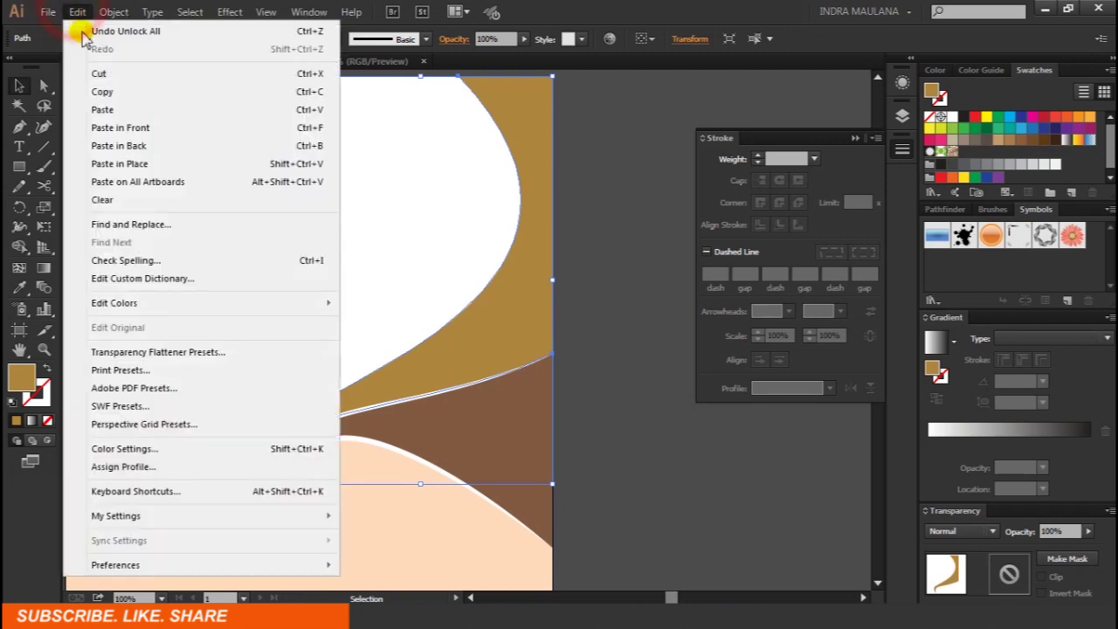
click(123, 127)
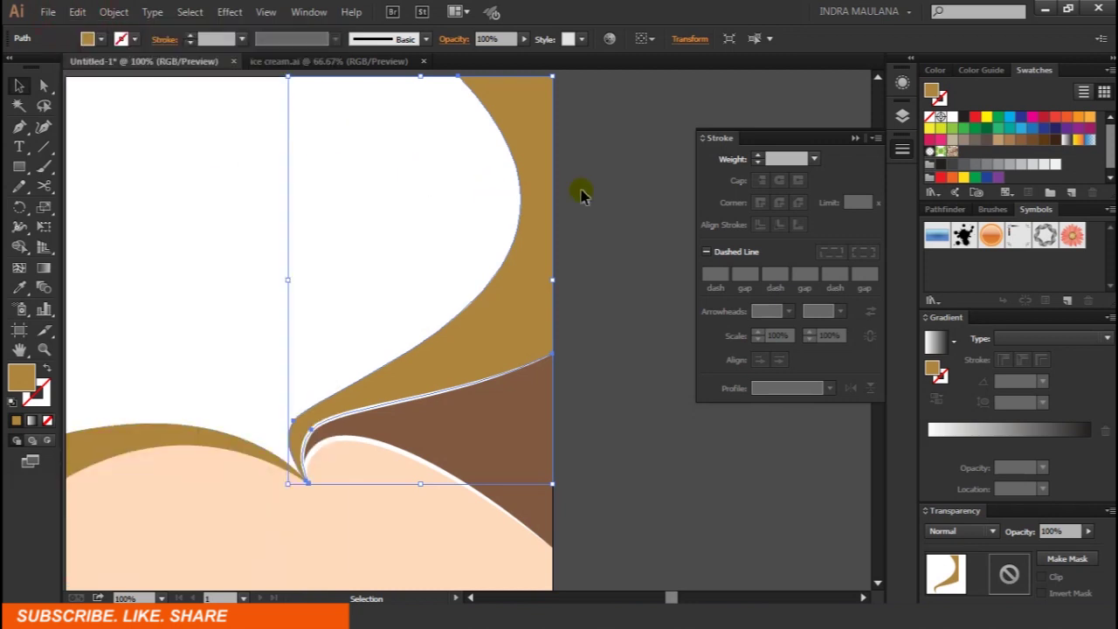
Give the copy no fill and a white 3 pt stroke, then cut it at the notch.
click(90, 39)
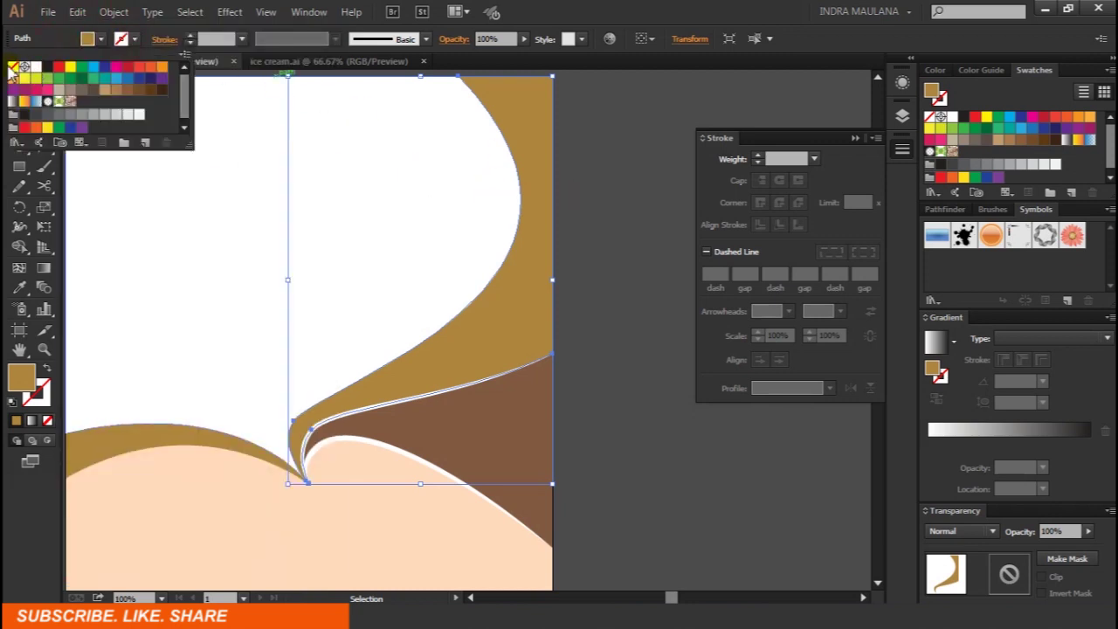
click(13, 67)
click(135, 39)
click(35, 66)
click(188, 41)
click(189, 39)
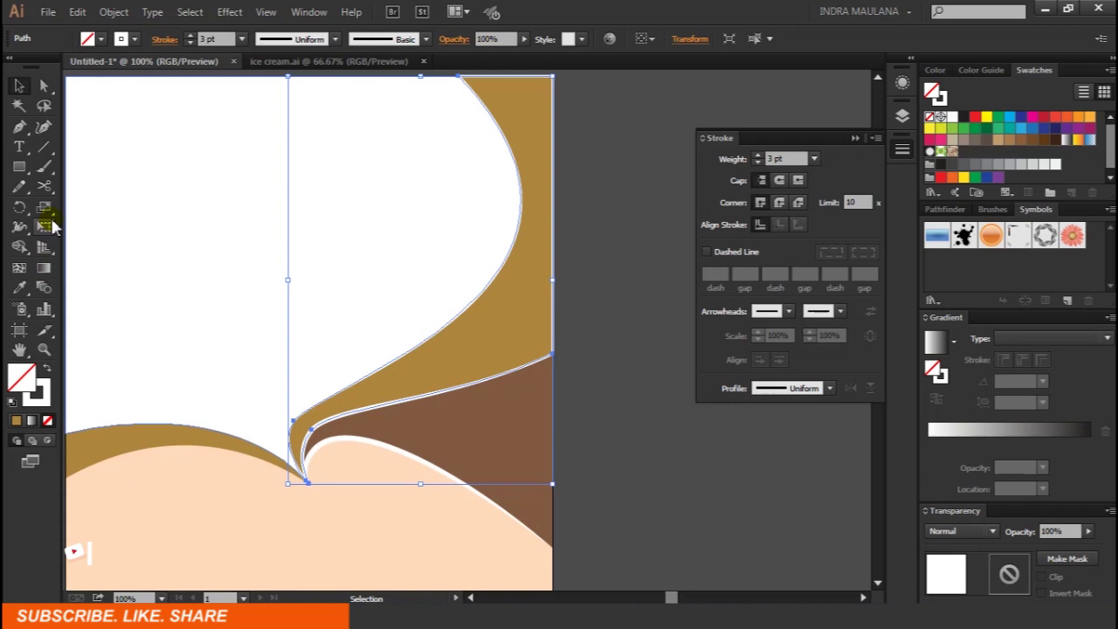
click(44, 186)
click(308, 482)
click(309, 482)
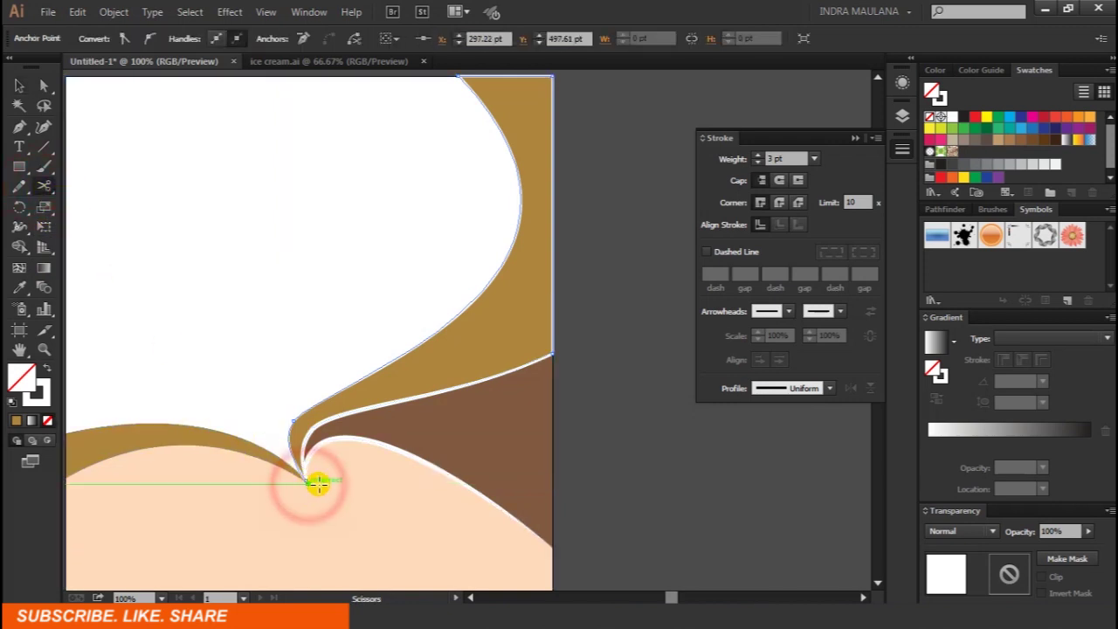
Cut the white outline at the right-edge and top anchors and select its inner curve piece.
click(552, 353)
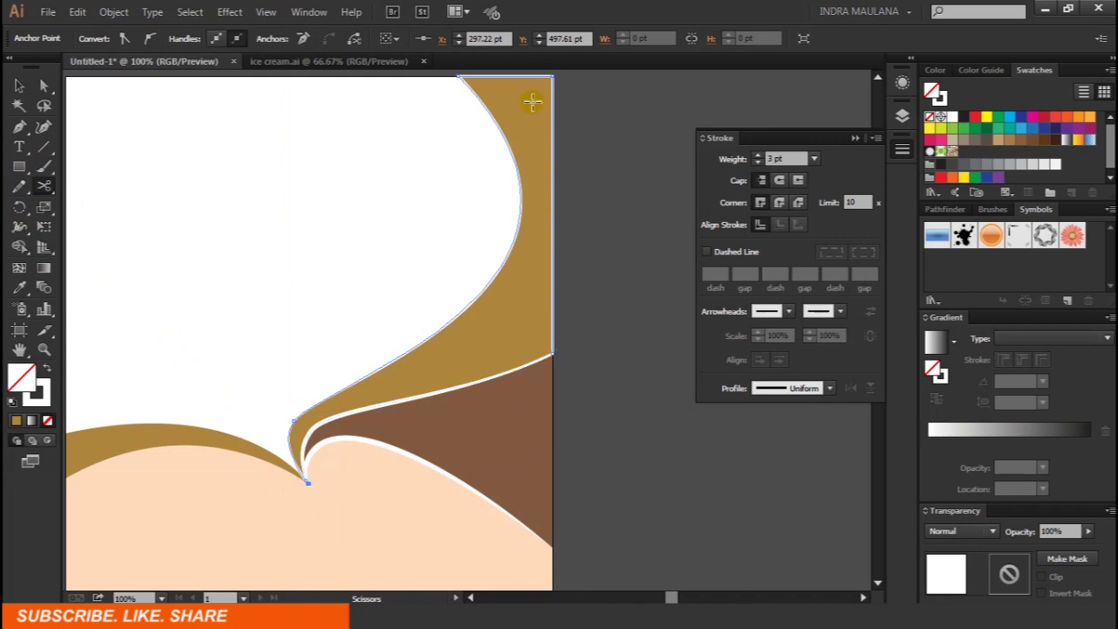
click(459, 77)
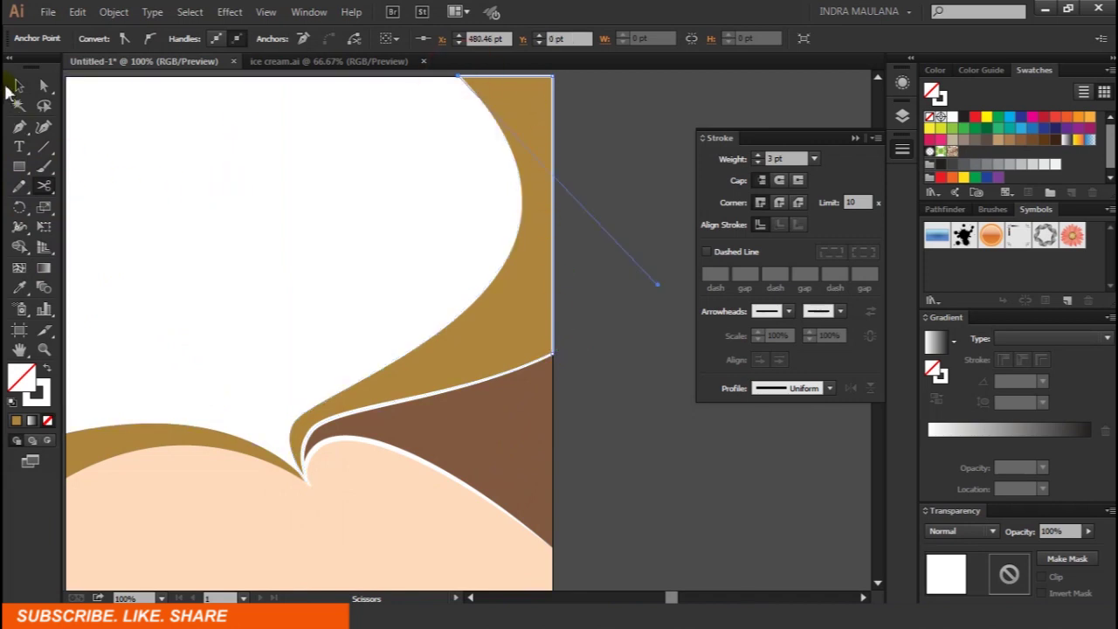
key(ctrl+shift+a)
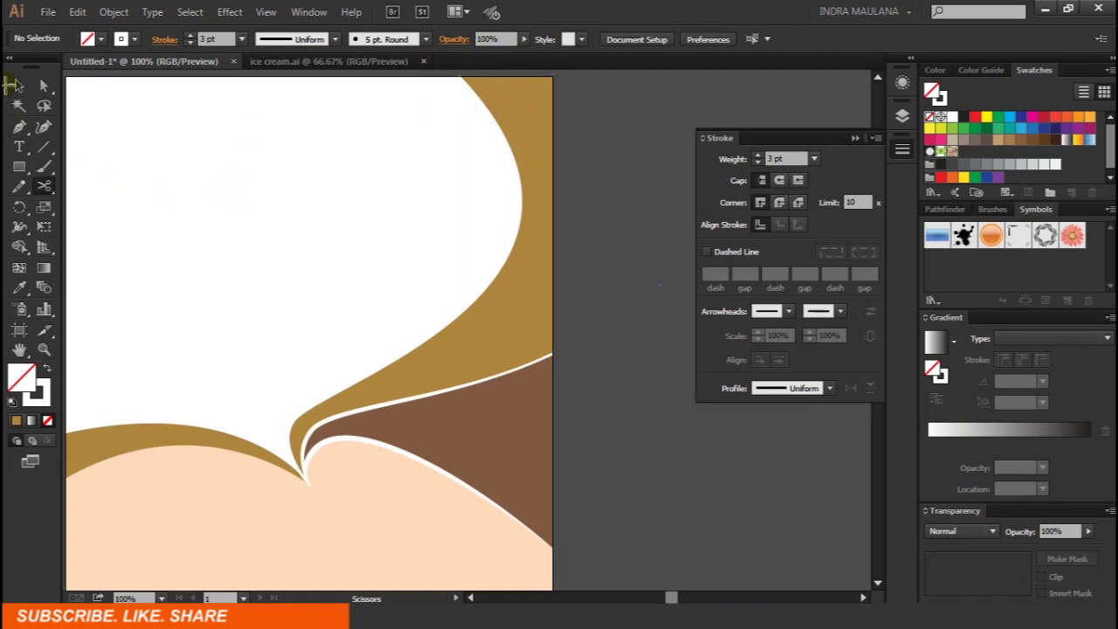
click(20, 85)
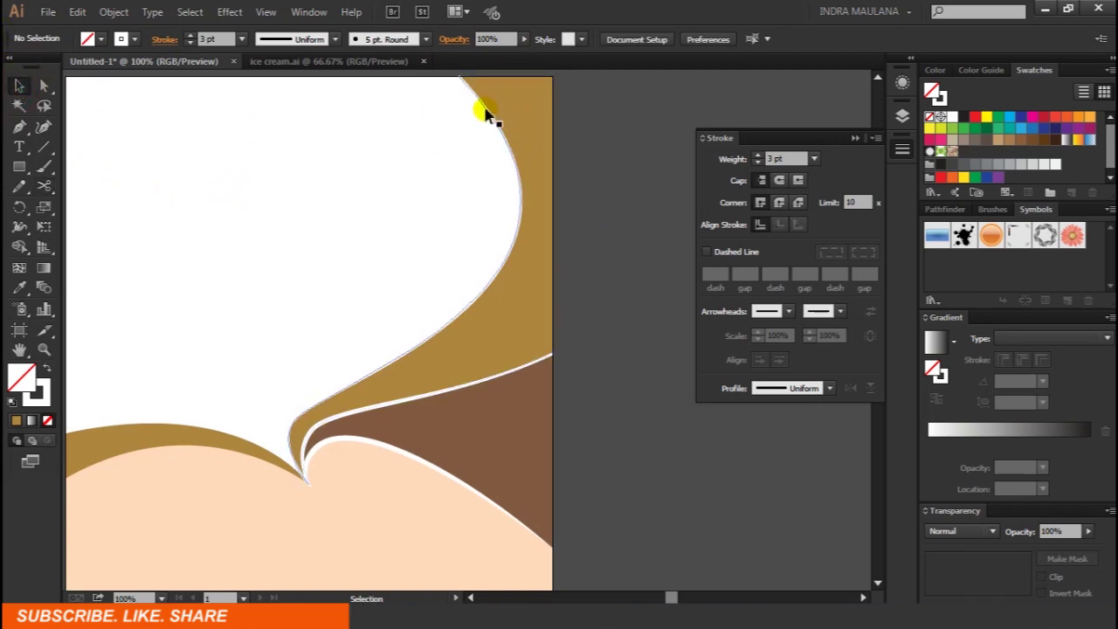
drag(486, 111, 412, 105)
key(ctrl+z)
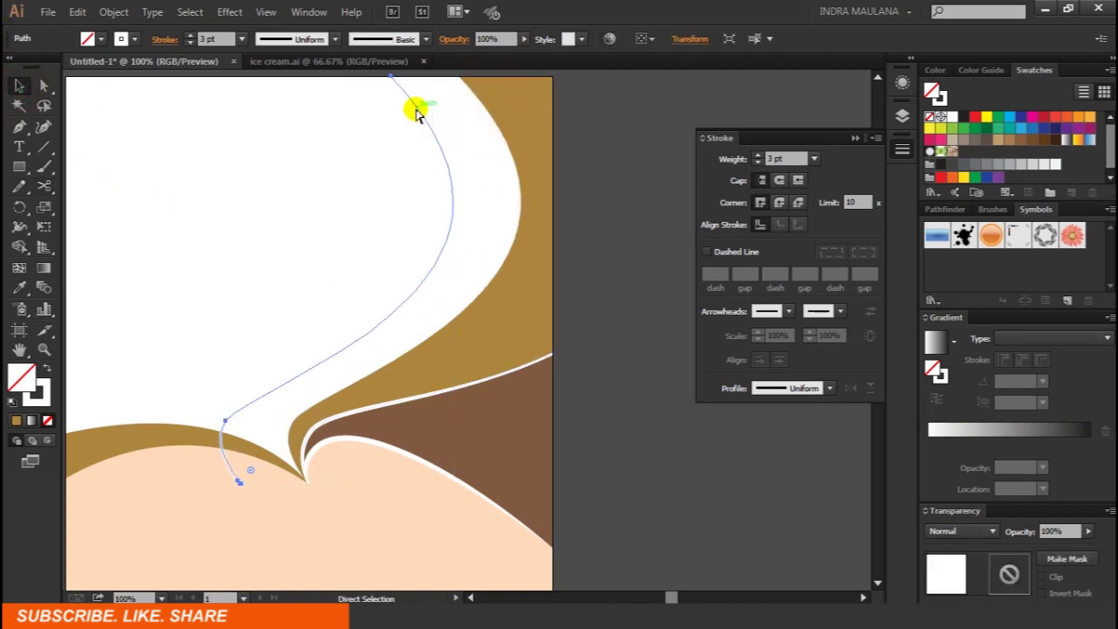
Give the curve a 6 pt stroke with the elliptical width profile tapering both ends.
click(759, 158)
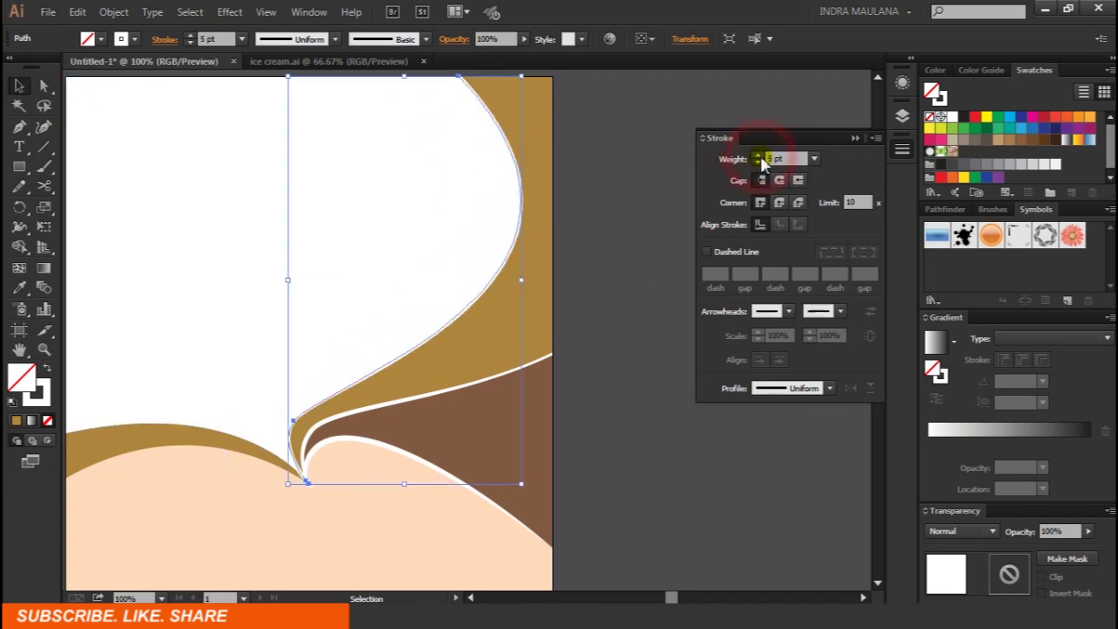
click(830, 389)
click(753, 439)
click(647, 243)
key(ctrl+minus)
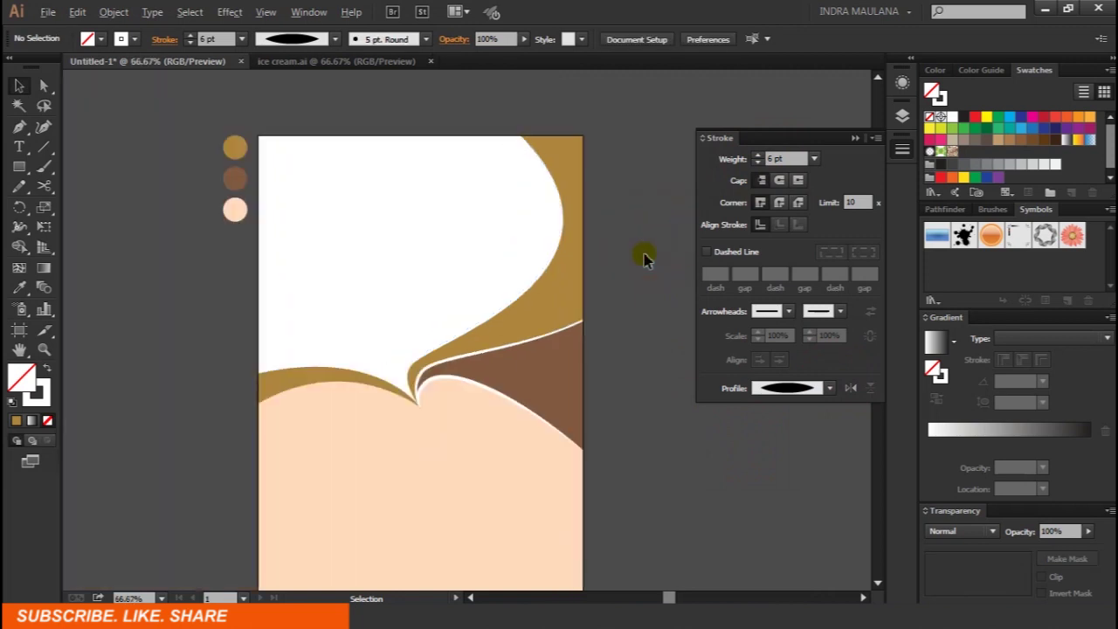
scroll(172, 367, down, 1)
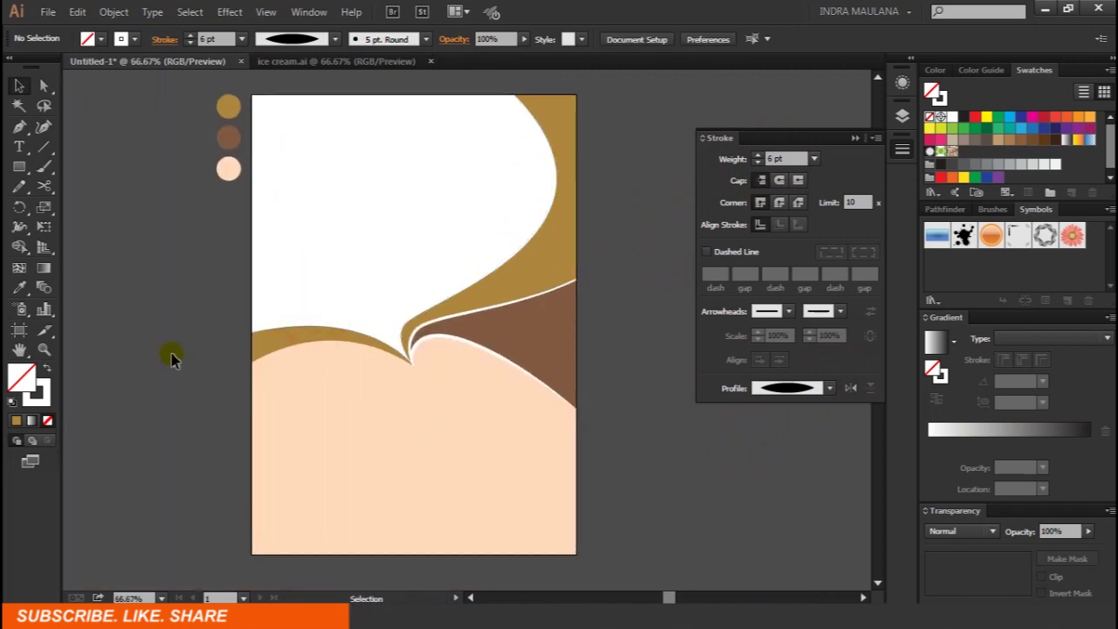
Draw a Pen curve from the notch along the gold wave to its left end.
click(19, 126)
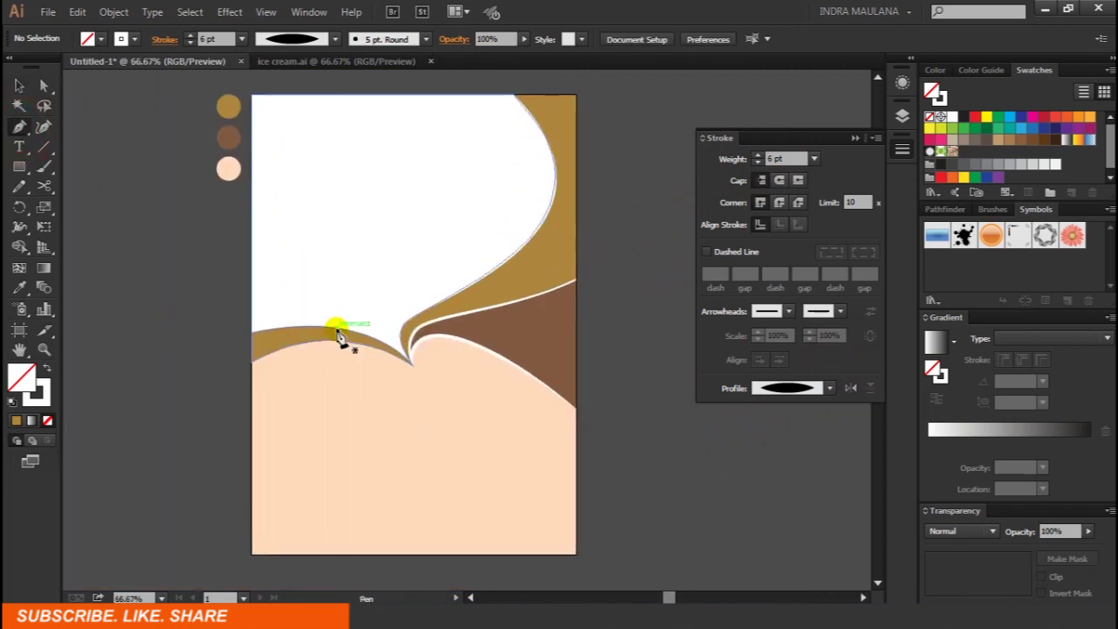
scroll(339, 337, up, 2)
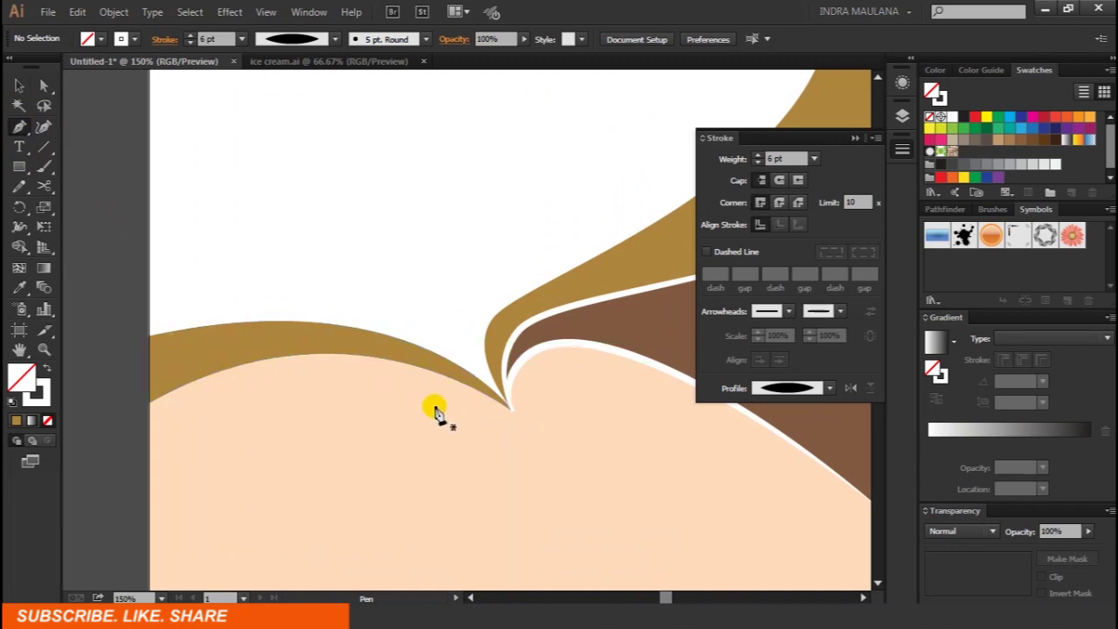
click(512, 412)
drag(341, 367, 441, 358)
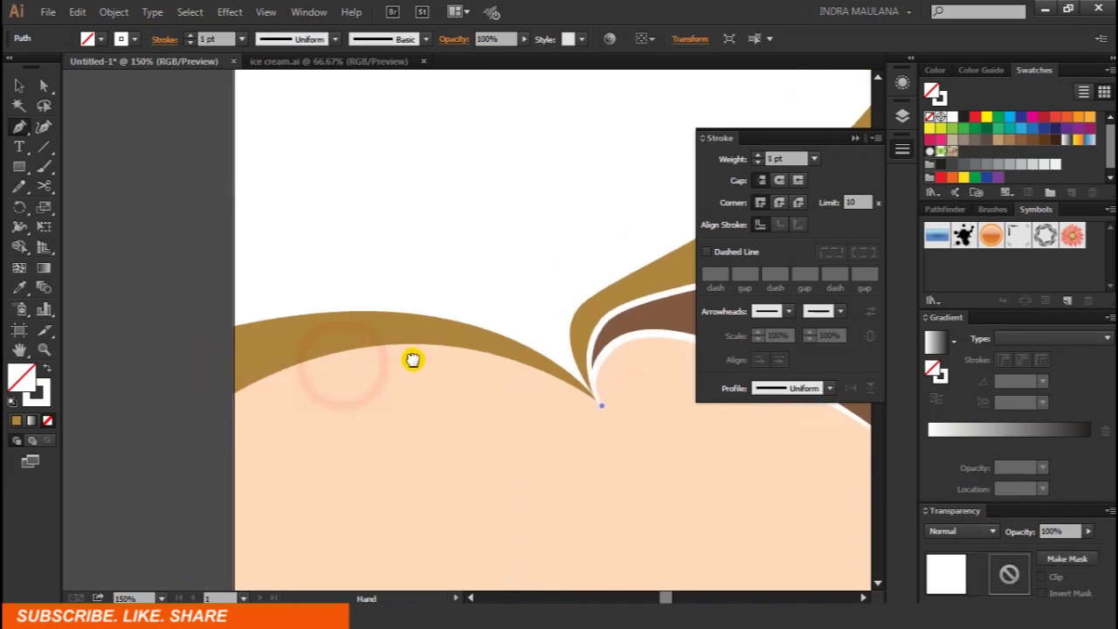
mouse_move(242, 334)
mouse_down()
mouse_move(129, 398)
mouse_move(102, 391)
mouse_up()
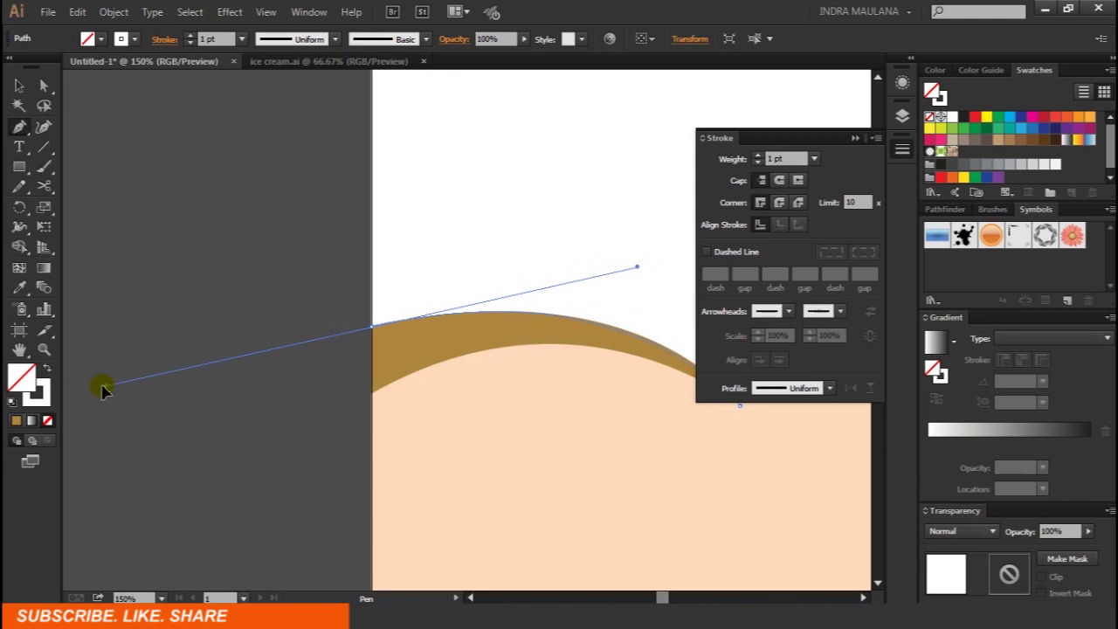
drag(213, 391, 137, 367)
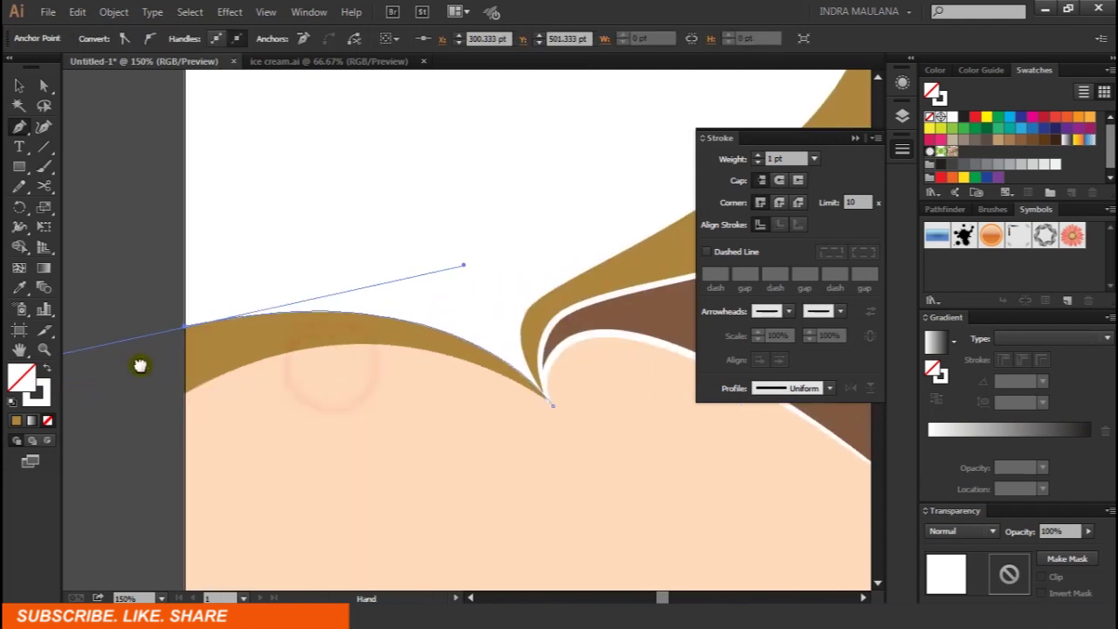
click(19, 85)
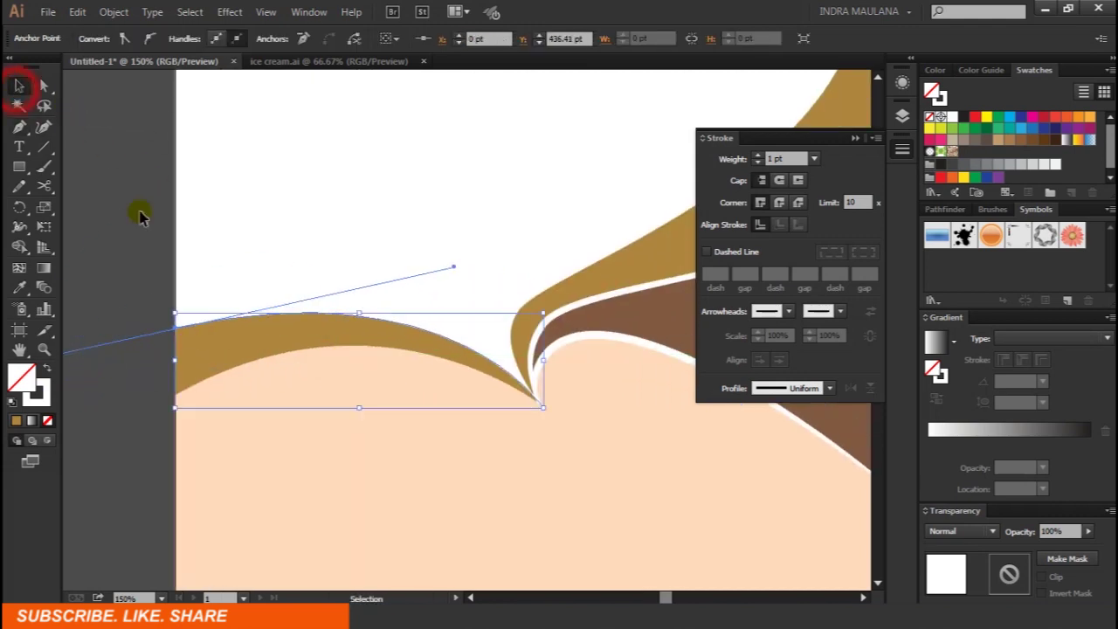
Set the new curve's stroke to 3 pt with a tapered width profile.
double_click(757, 156)
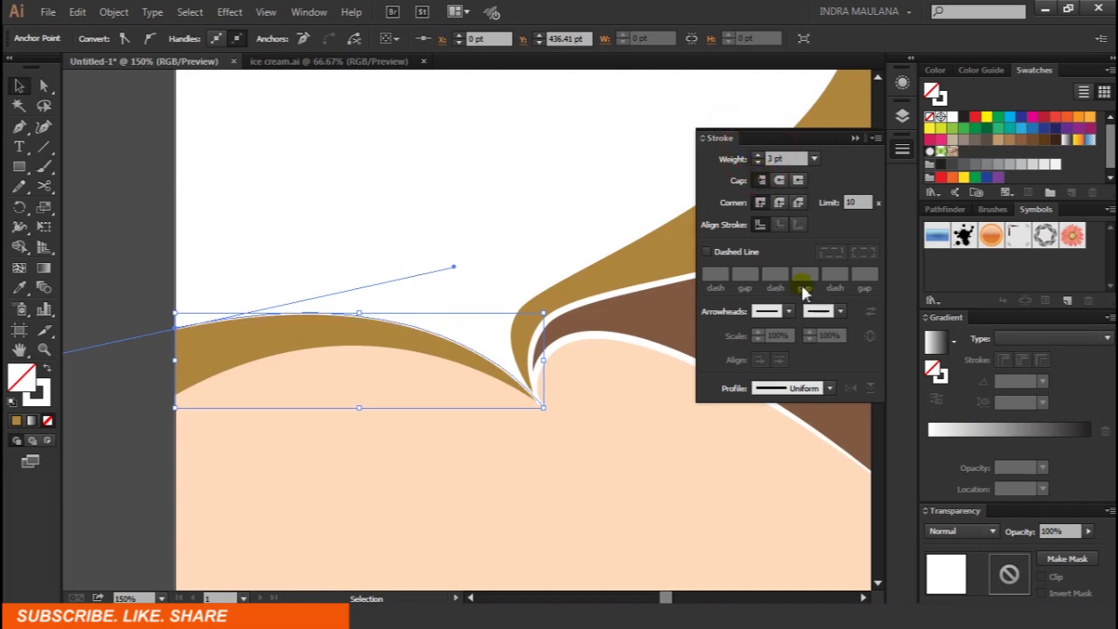
click(830, 388)
click(775, 419)
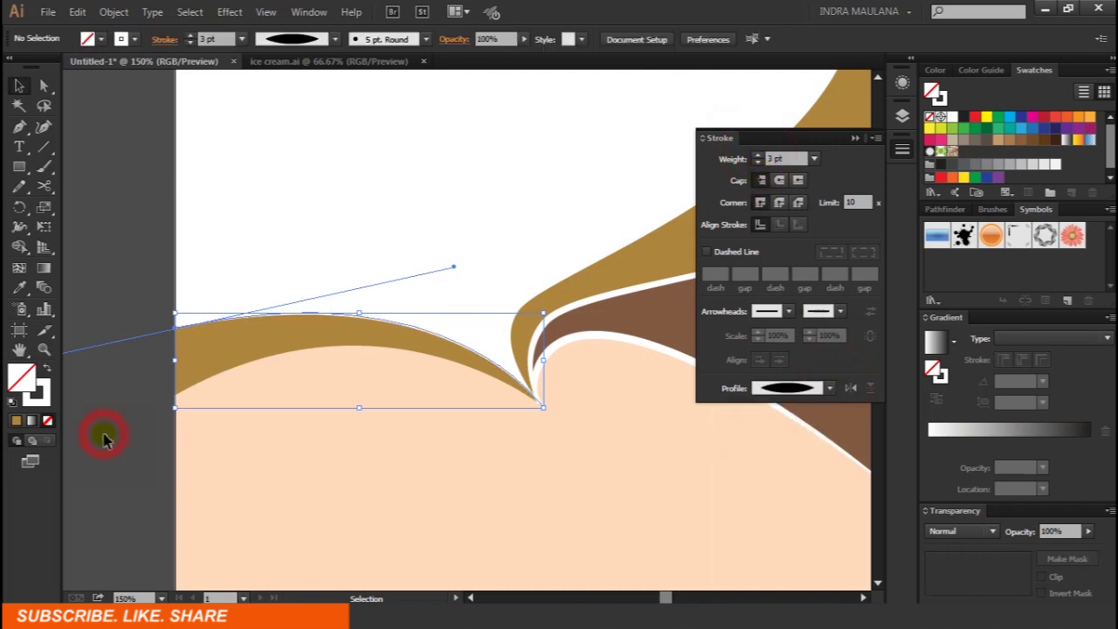
click(105, 434)
scroll(114, 437, down, 2)
drag(118, 439, 119, 398)
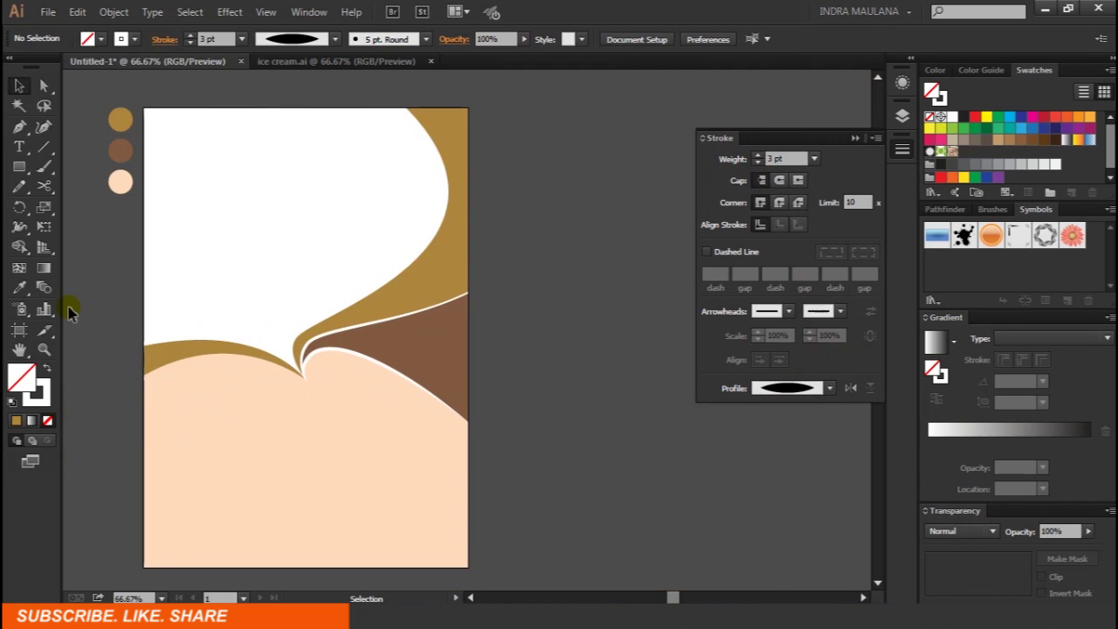
Close the Stroke panel and isolate the right-side white highlight path for editing.
click(854, 138)
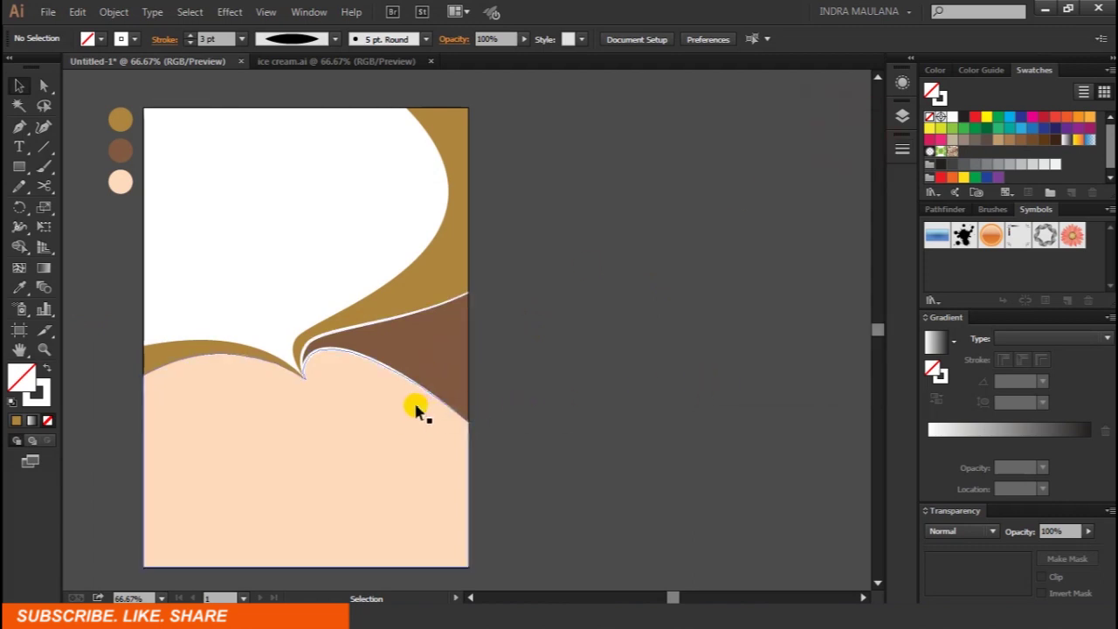
click(348, 353)
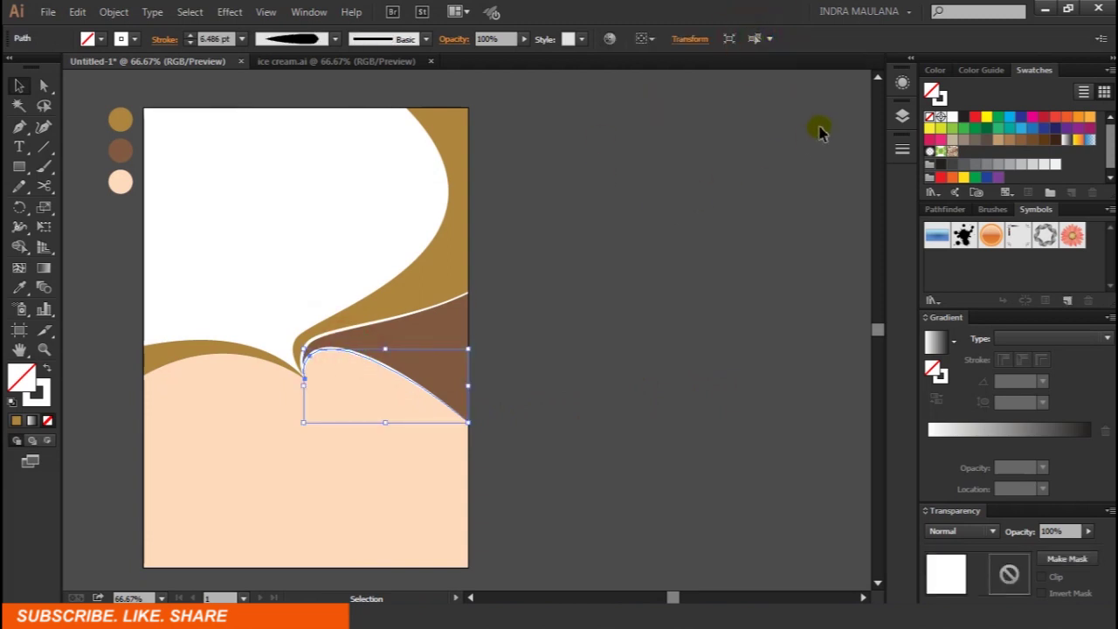
click(756, 40)
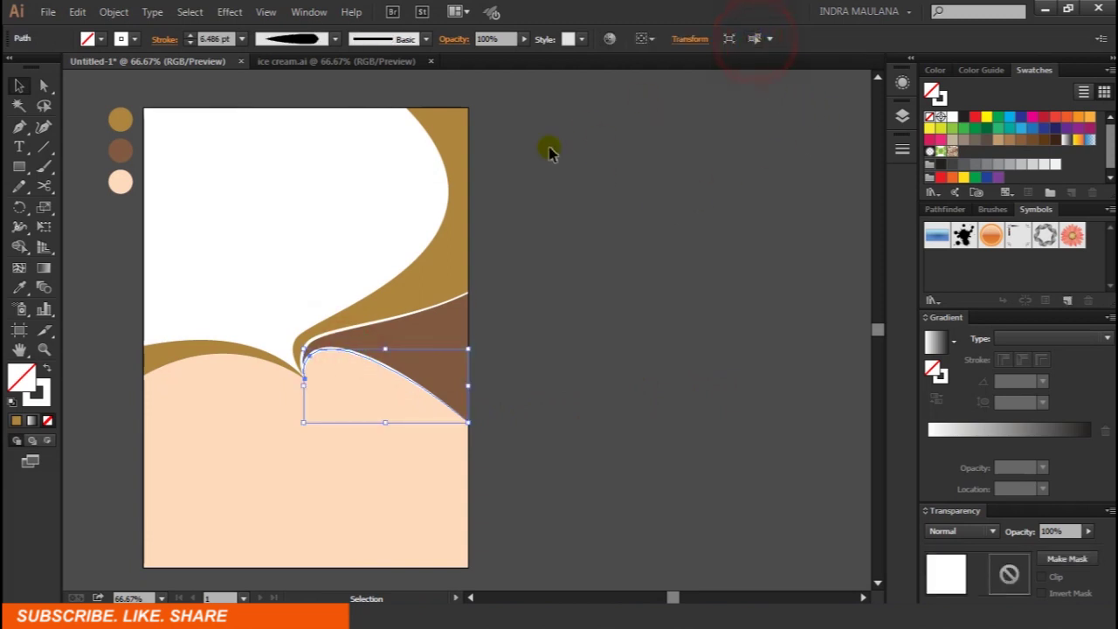
click(729, 38)
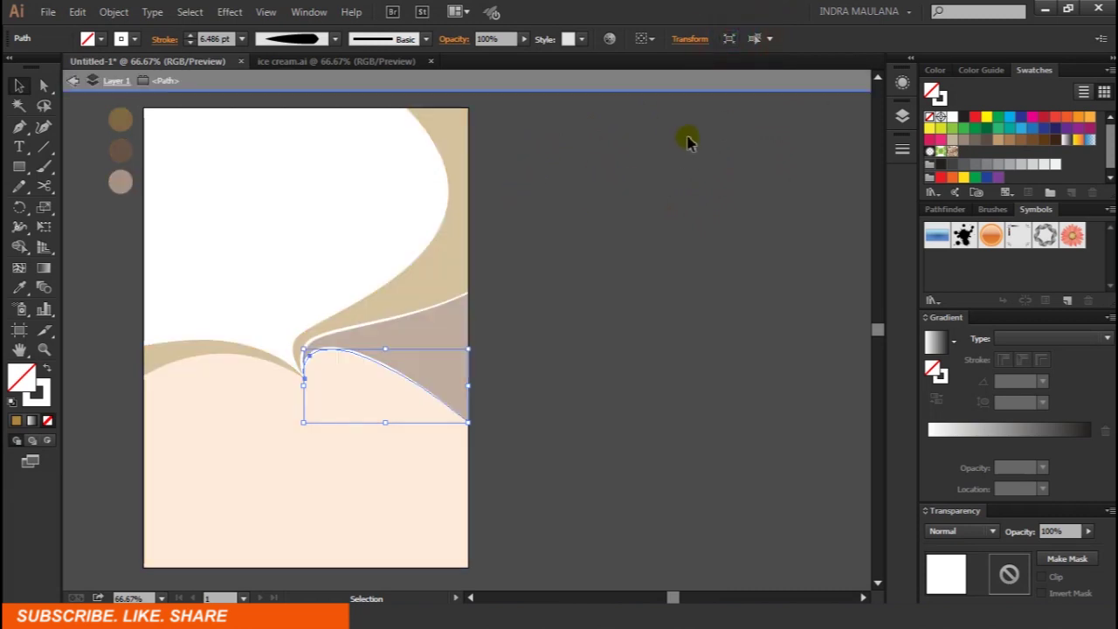
Exit isolation and group the brown band with the upper and lower-left gold shapes.
double_click(678, 142)
shift+click(349, 353)
shift+click(361, 324)
shift+click(357, 298)
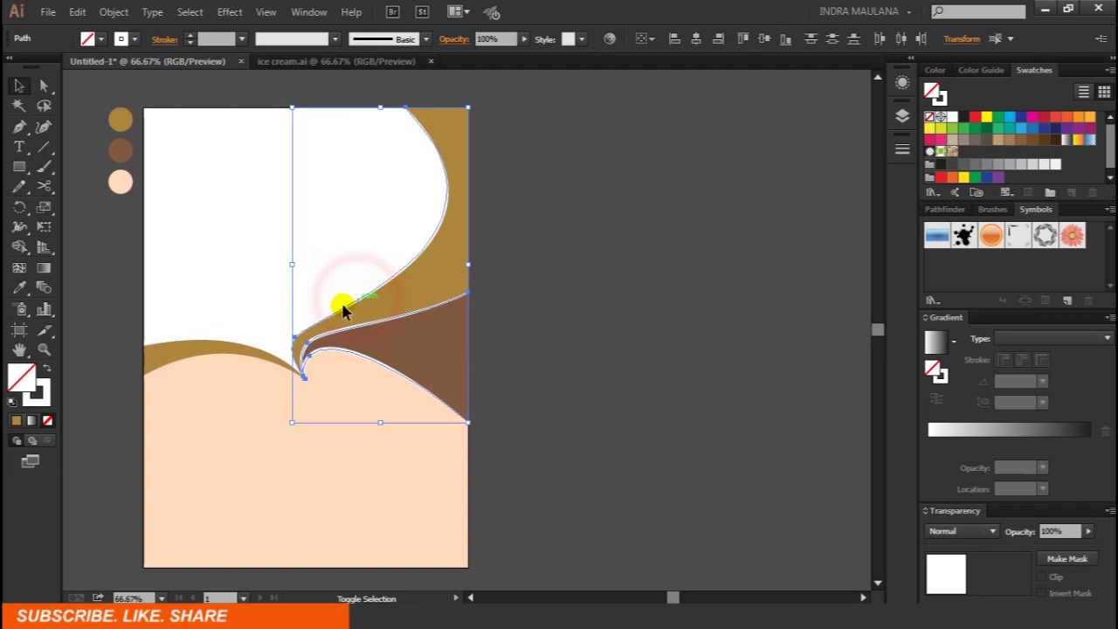
shift+click(190, 341)
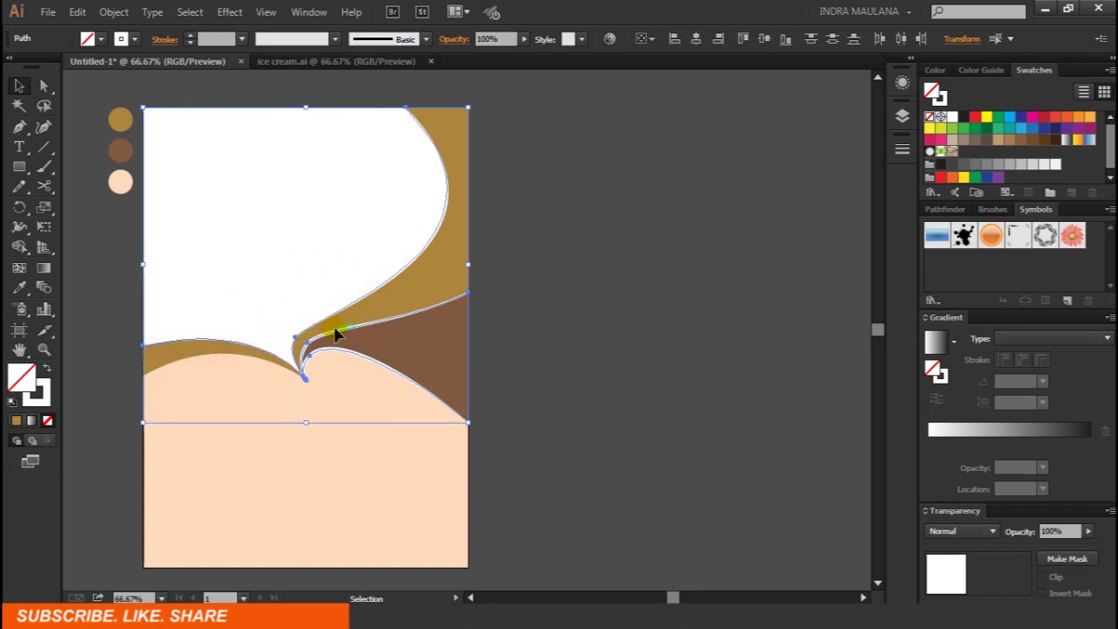
drag(337, 330, 662, 305)
key(ctrl+z)
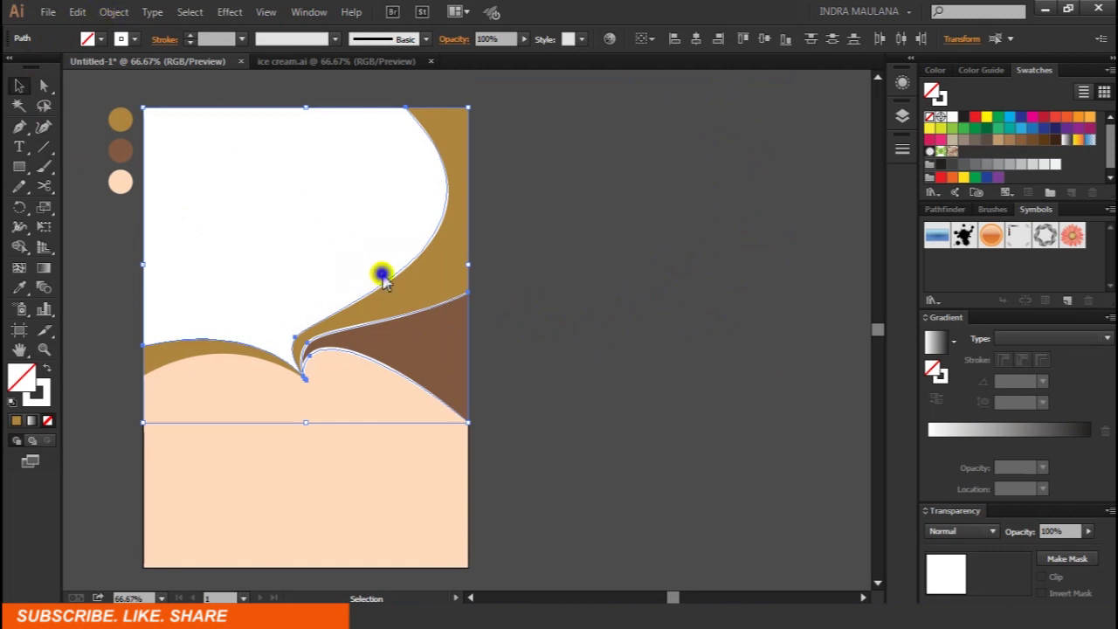
right_click(382, 274)
click(425, 353)
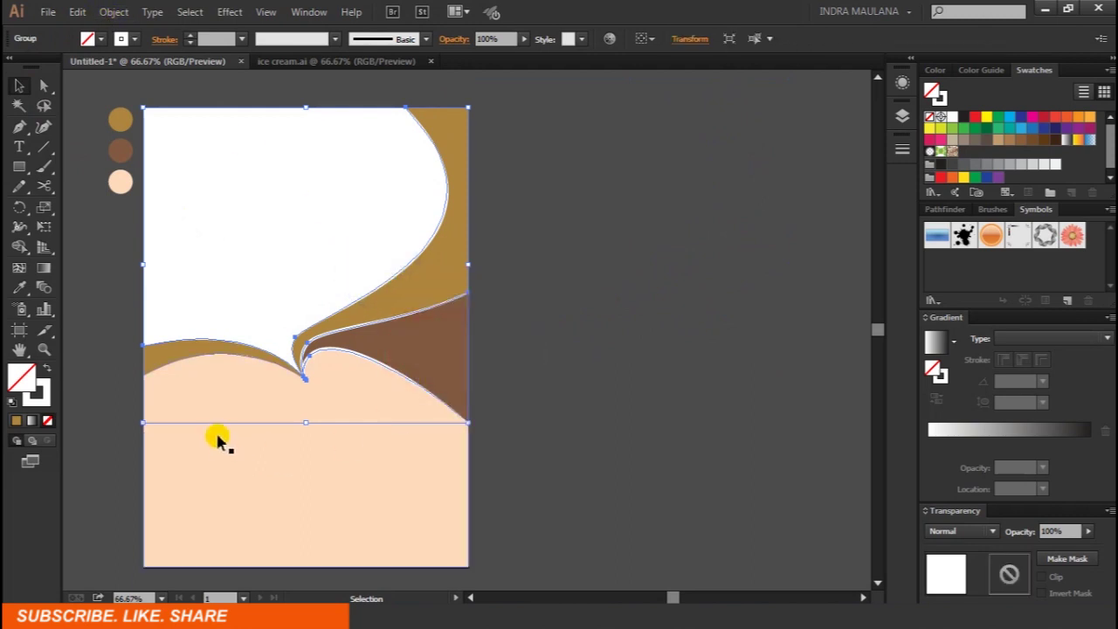
Lock the grouped wave shapes with Object > Lock > Selection.
click(77, 12)
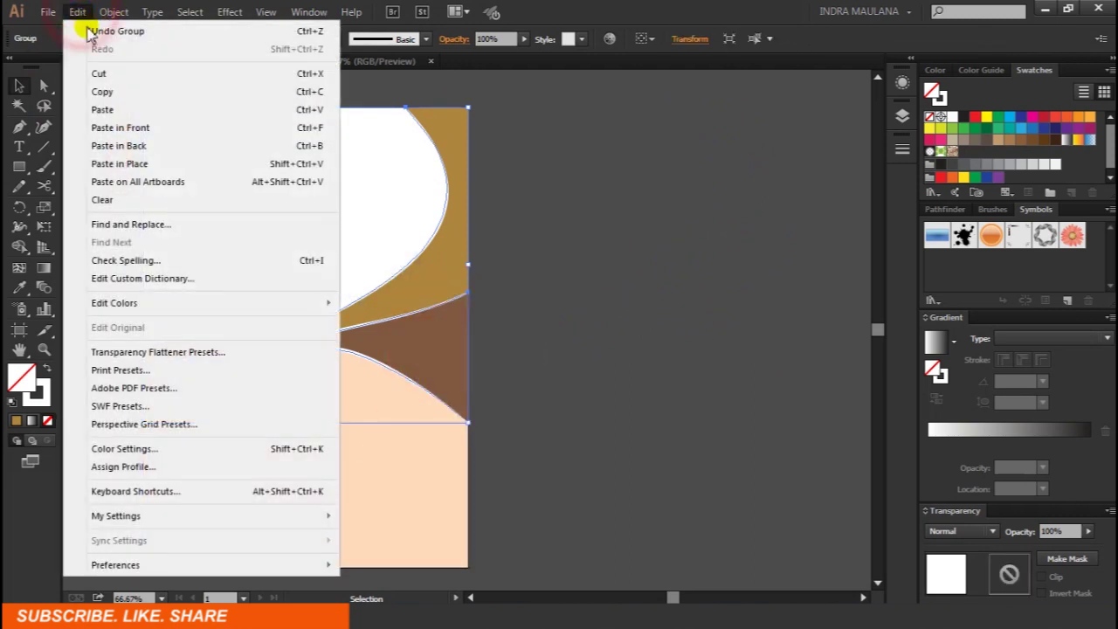
click(112, 10)
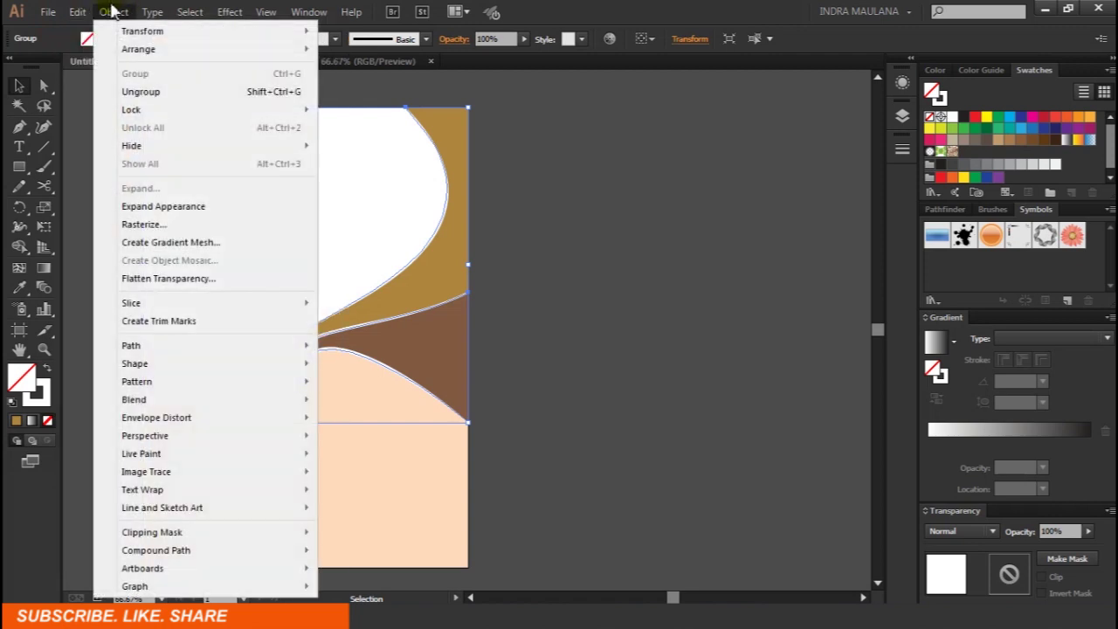
mouse_move(131, 110)
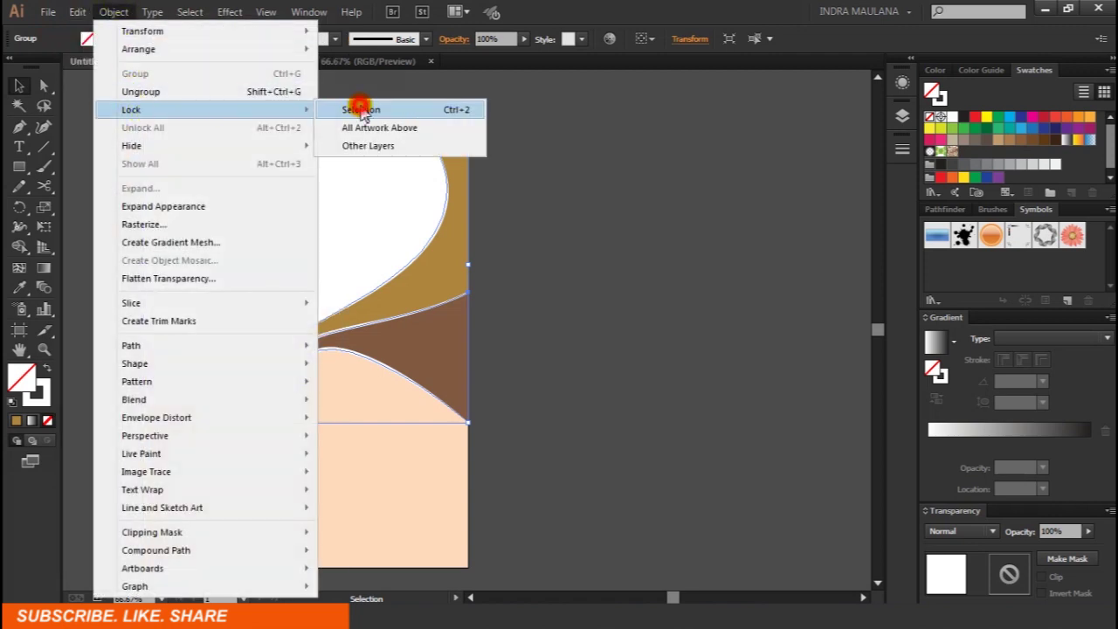
click(361, 111)
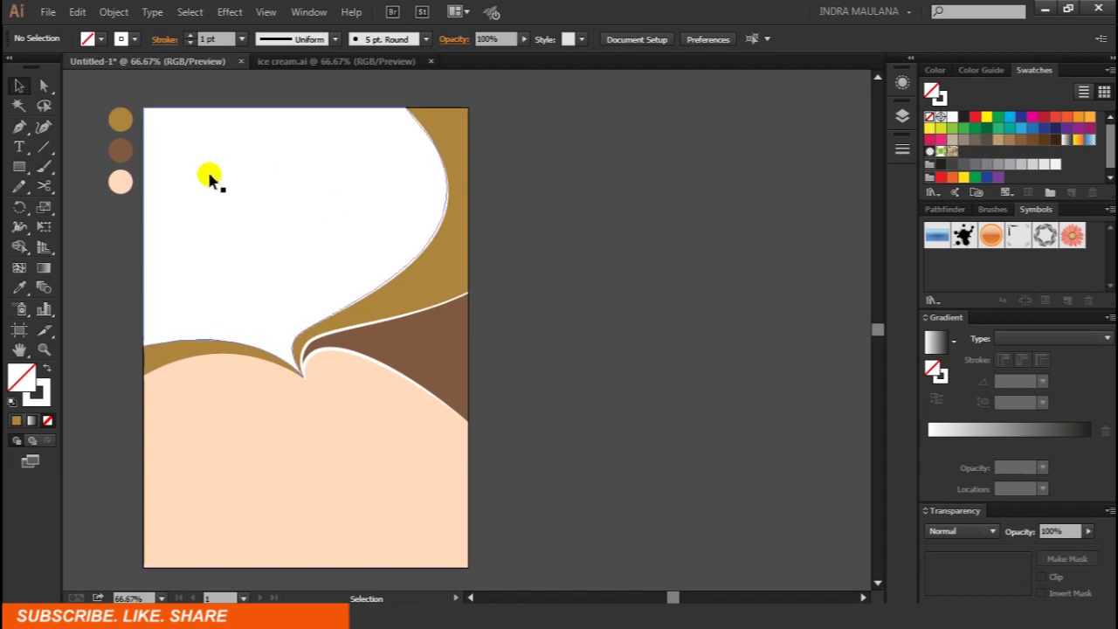
click(19, 127)
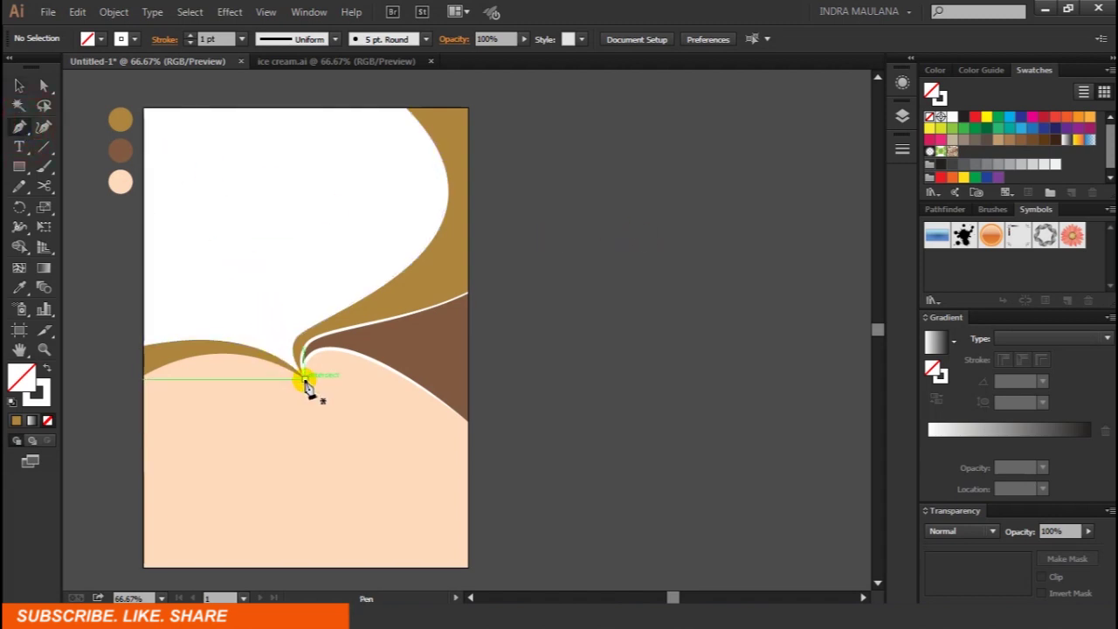
Start a Pen path at the notch with curved anchors along the highlight edge.
click(305, 382)
scroll(310, 377, up, 3)
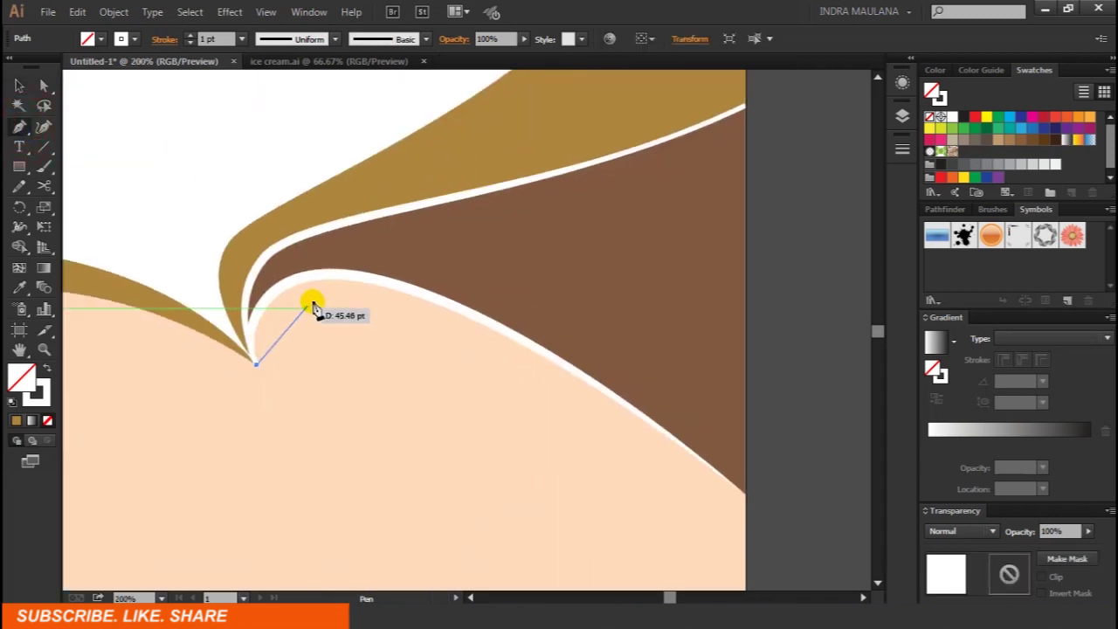
drag(332, 305, 404, 322)
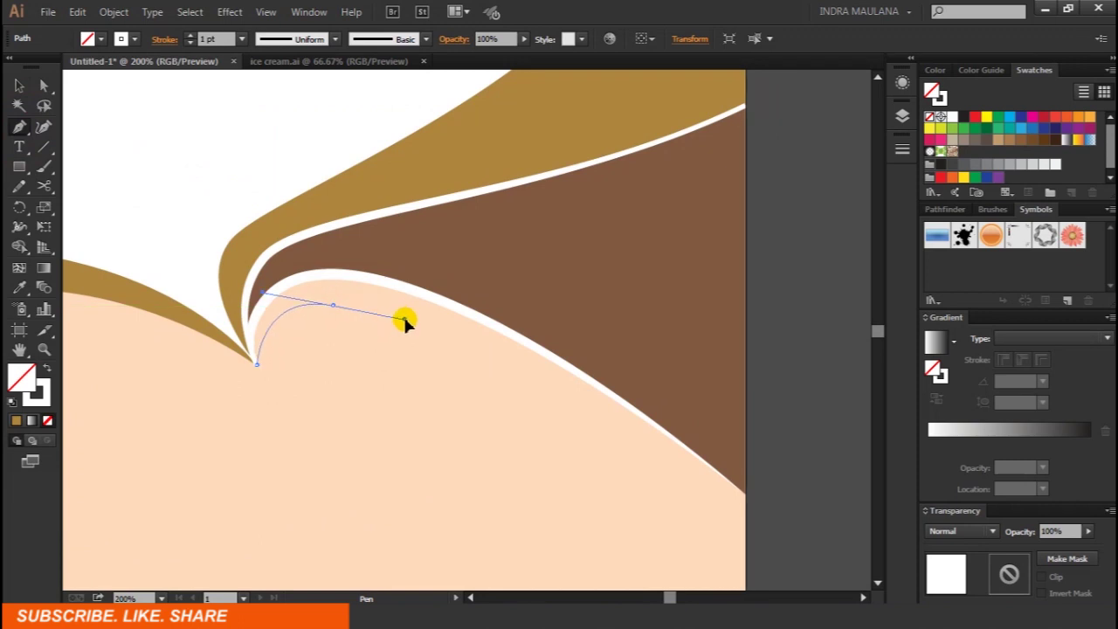
key(ctrl+minus)
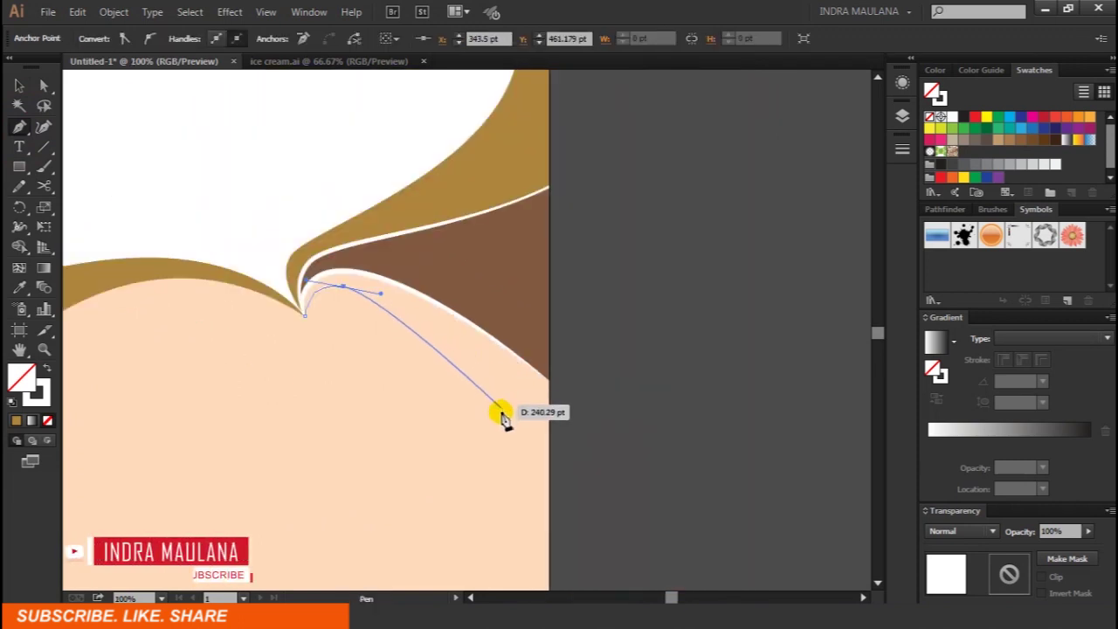
drag(334, 302, 352, 305)
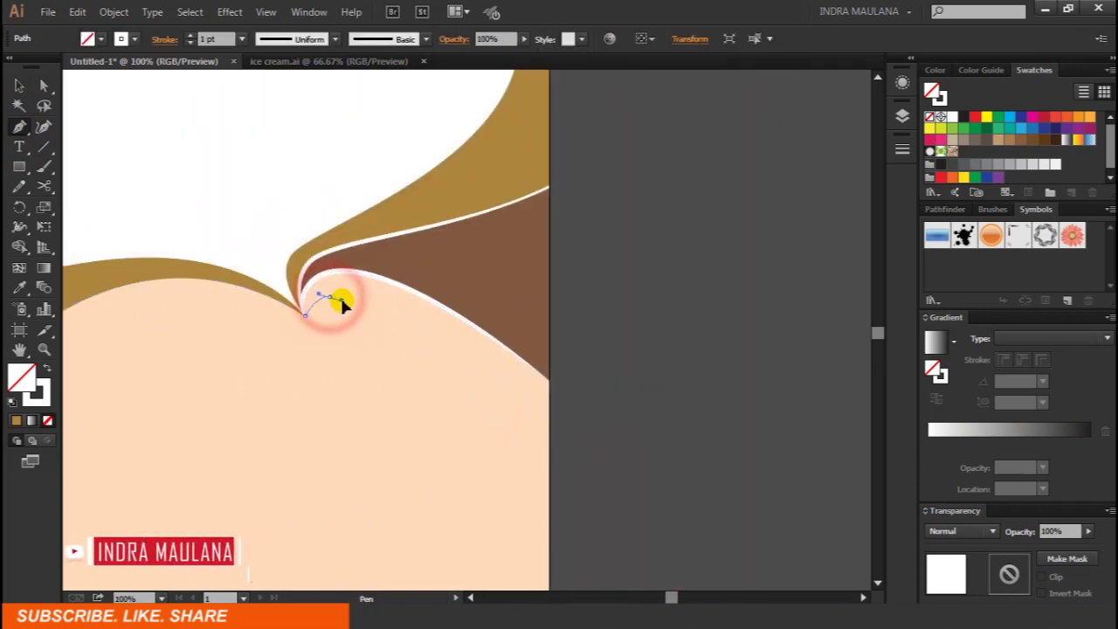
ctrl+click(479, 393)
drag(320, 294, 342, 292)
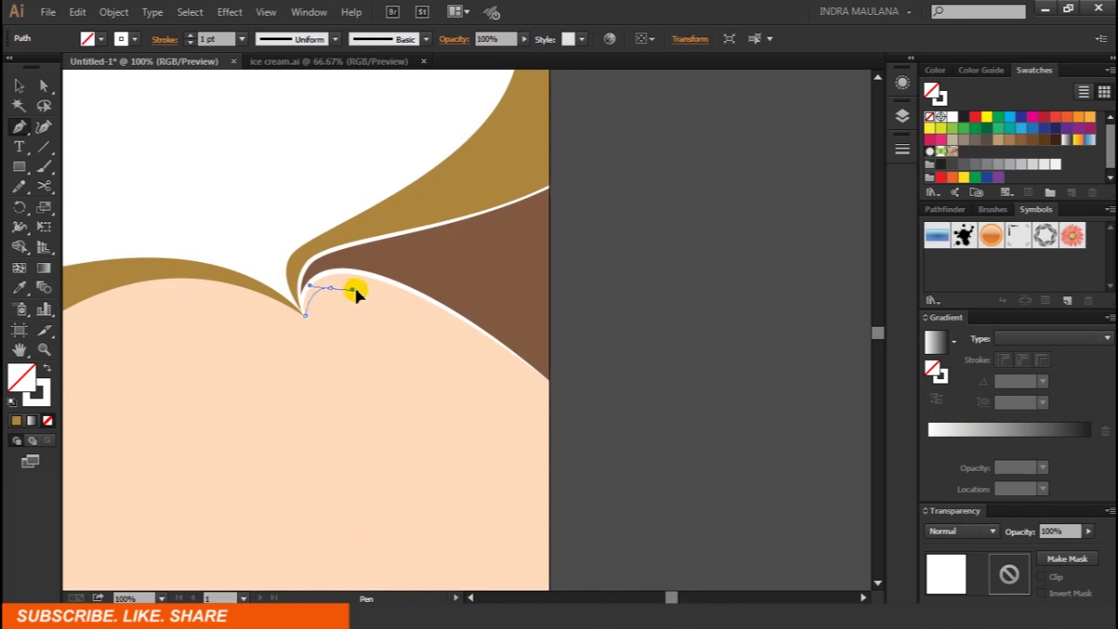
Continue through the peach area to the right edge and back along the brown band, closing the shape.
drag(487, 412, 560, 506)
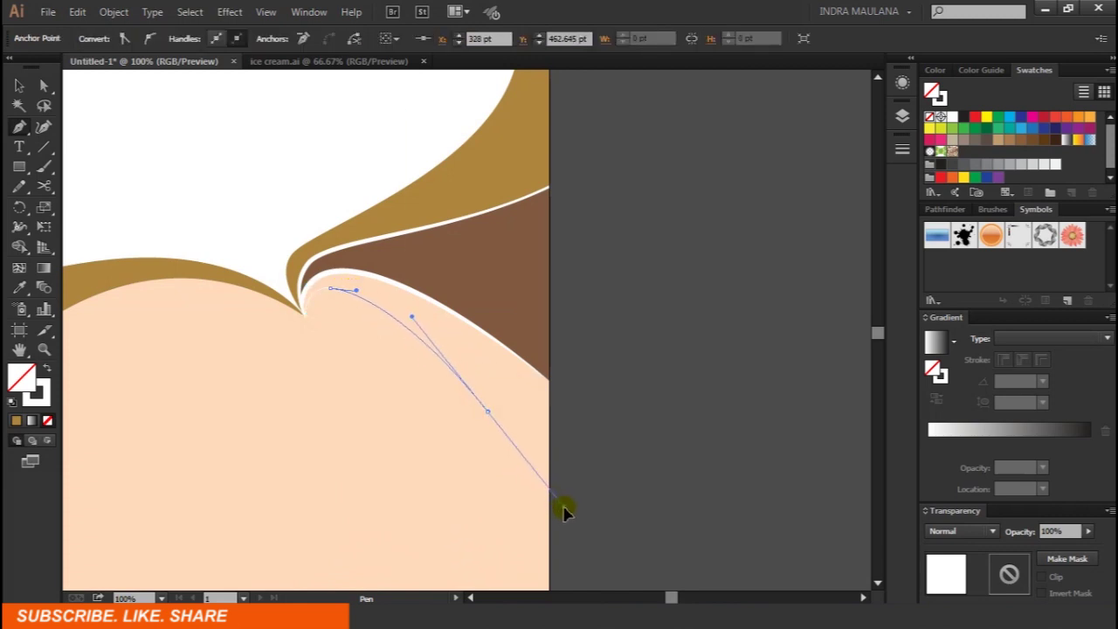
click(488, 412)
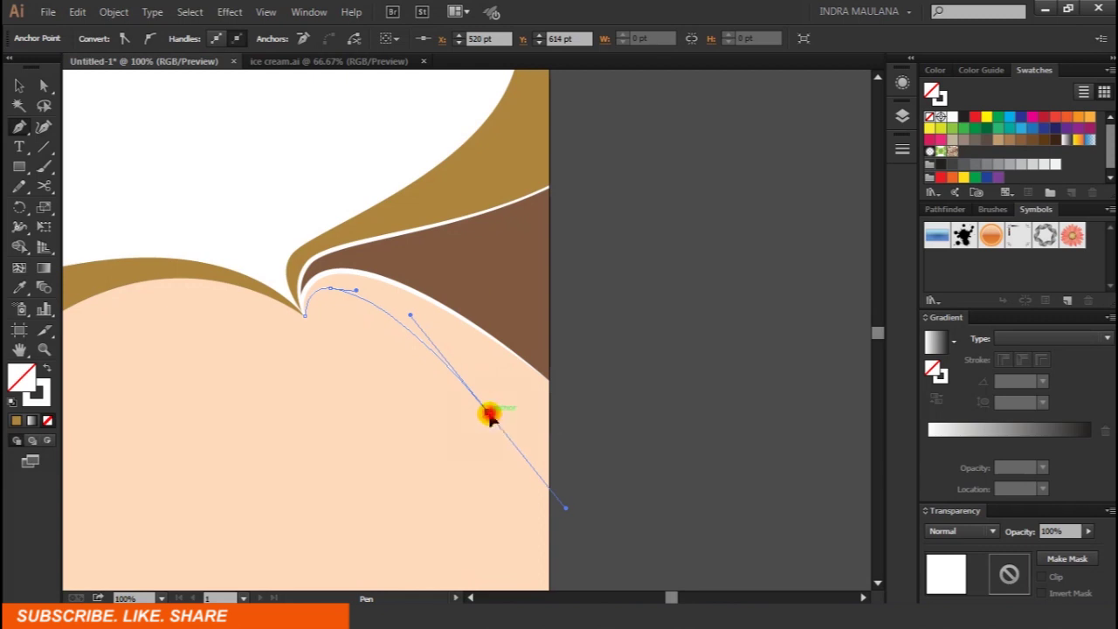
click(538, 378)
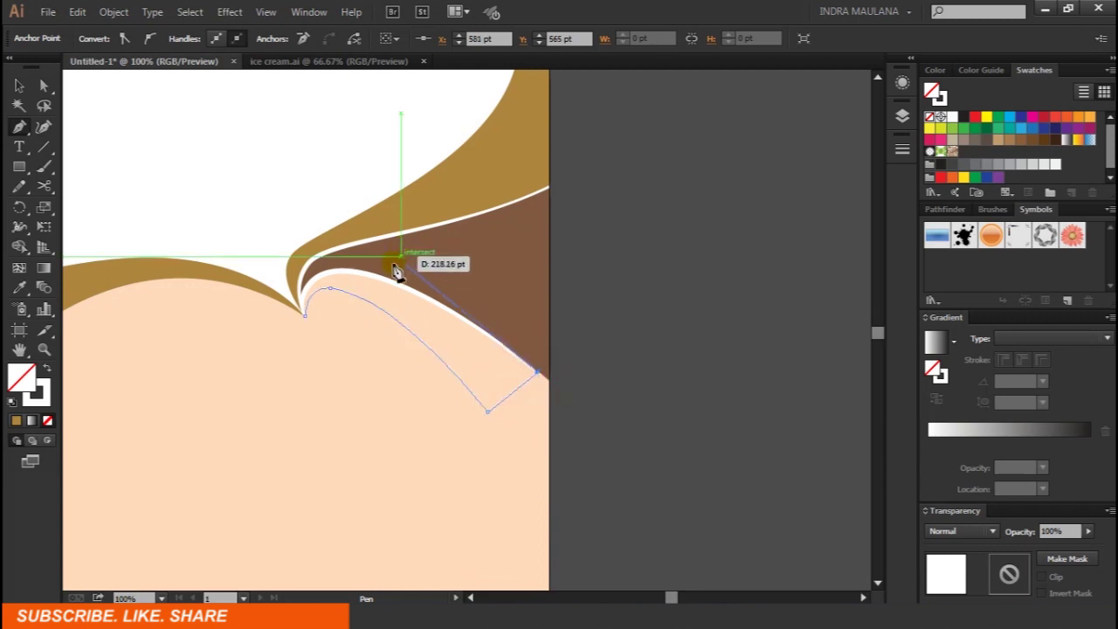
drag(334, 262, 262, 274)
click(334, 261)
click(303, 316)
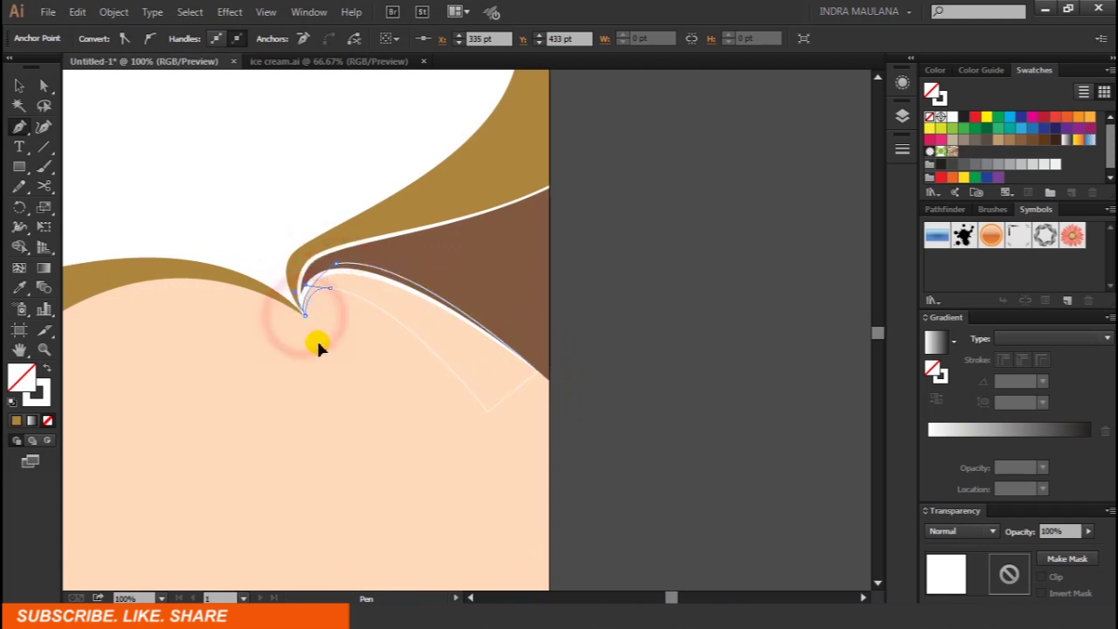
click(20, 87)
Fill the new shape with a white-to-black linear gradient.
click(48, 369)
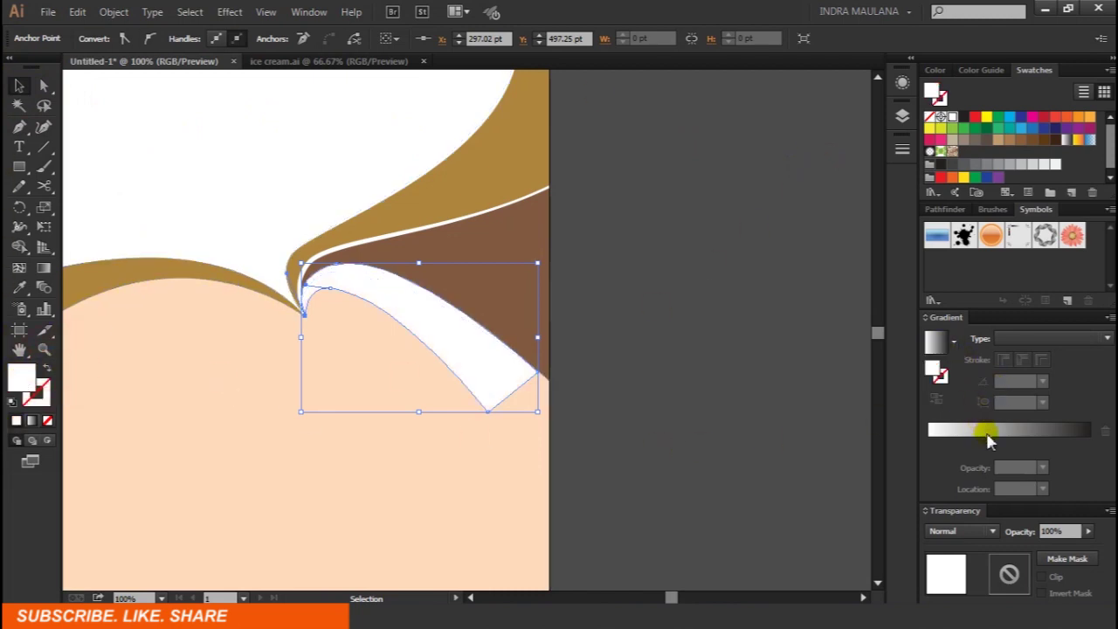
click(987, 433)
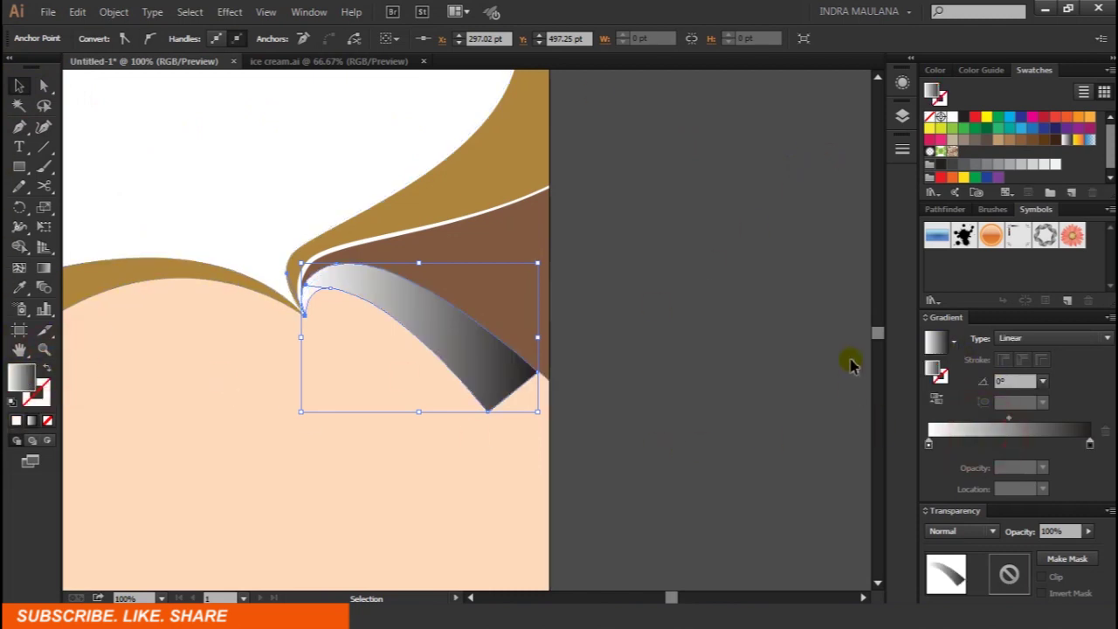
click(1090, 445)
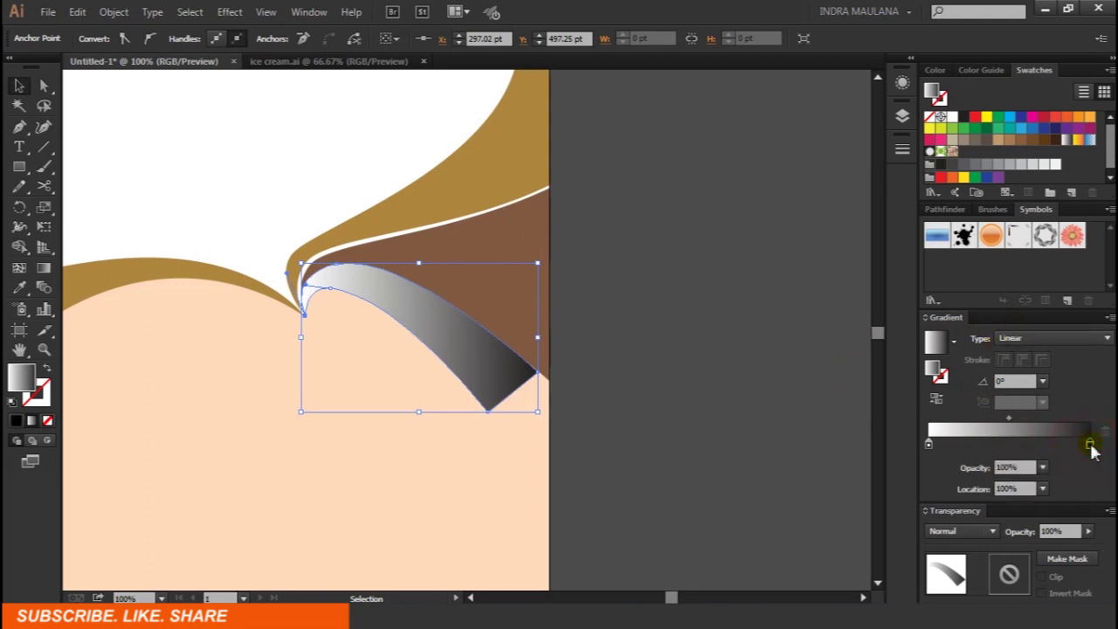
Redefine the gradient's black stop in RGB mode as black 000000.
double_click(1091, 445)
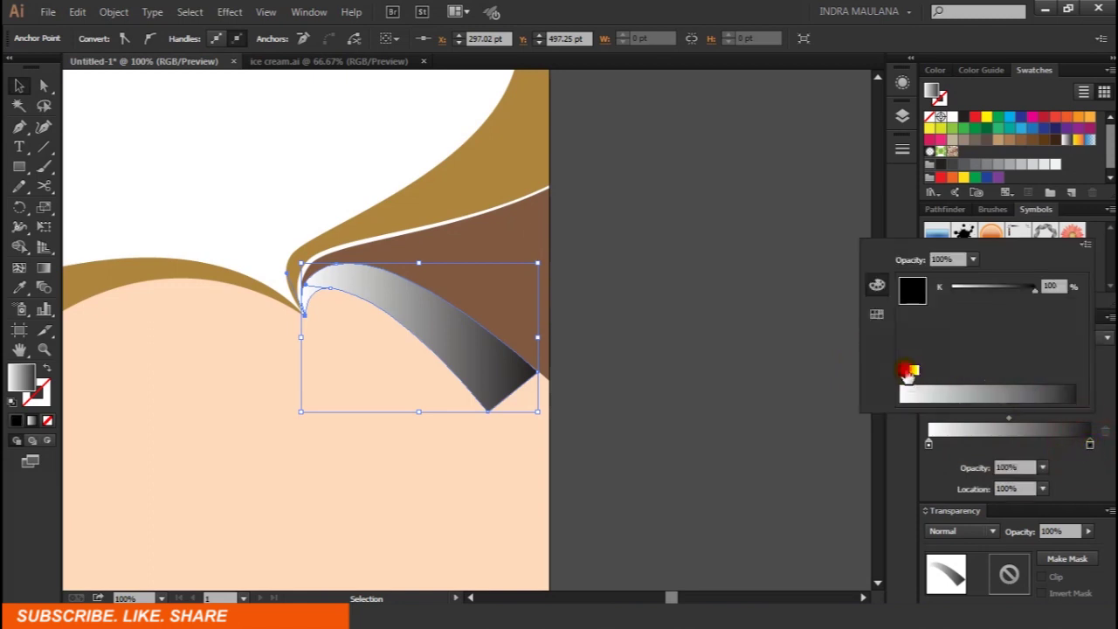
click(794, 383)
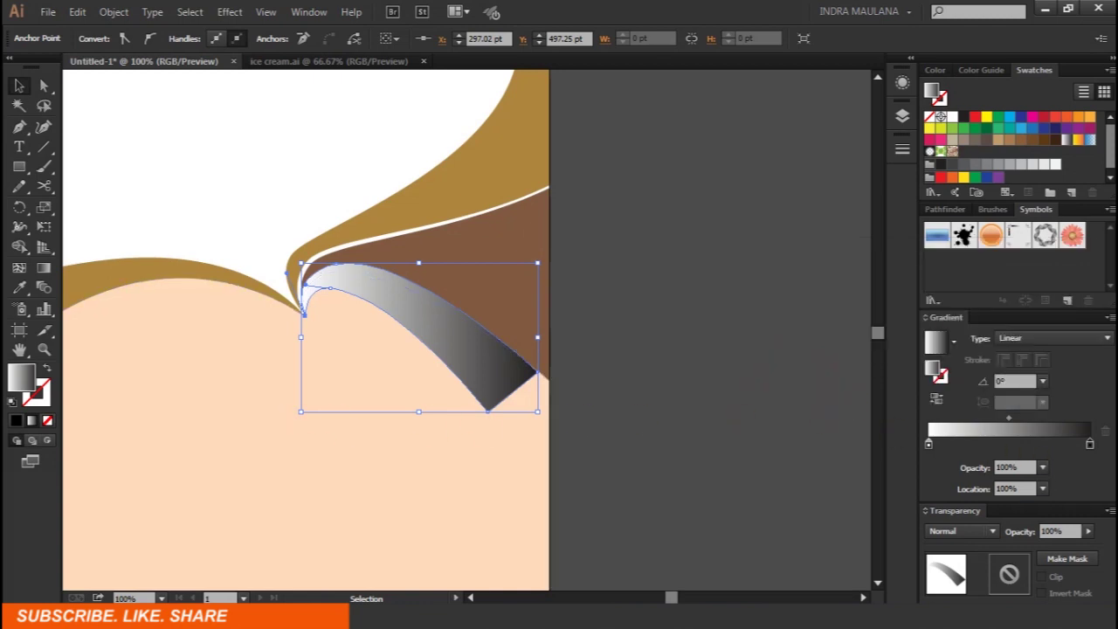
double_click(1090, 446)
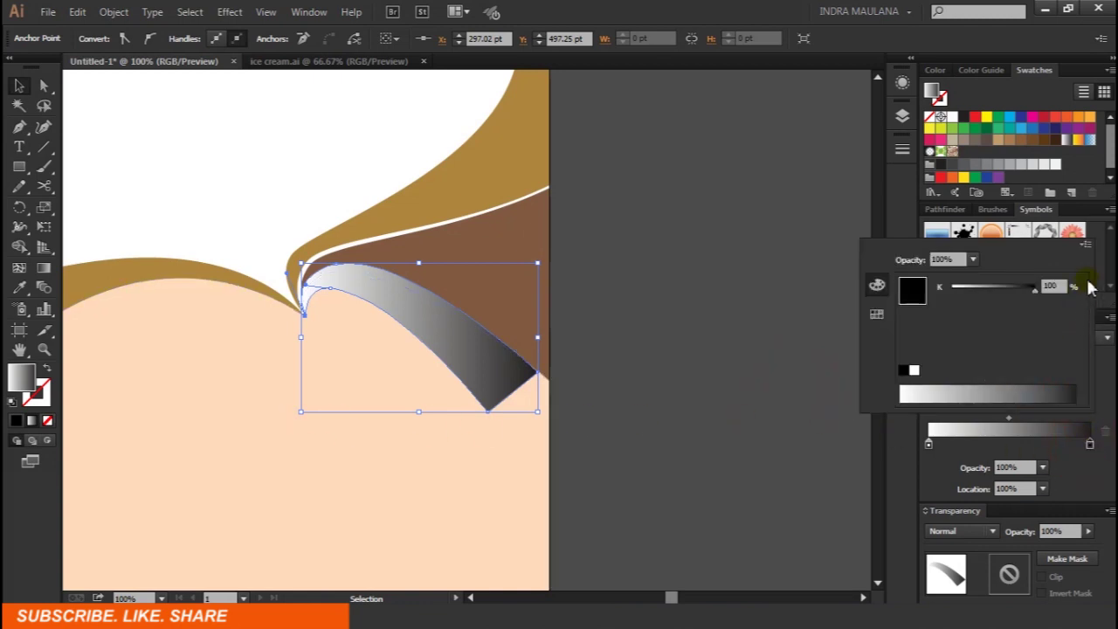
click(1088, 248)
click(1093, 267)
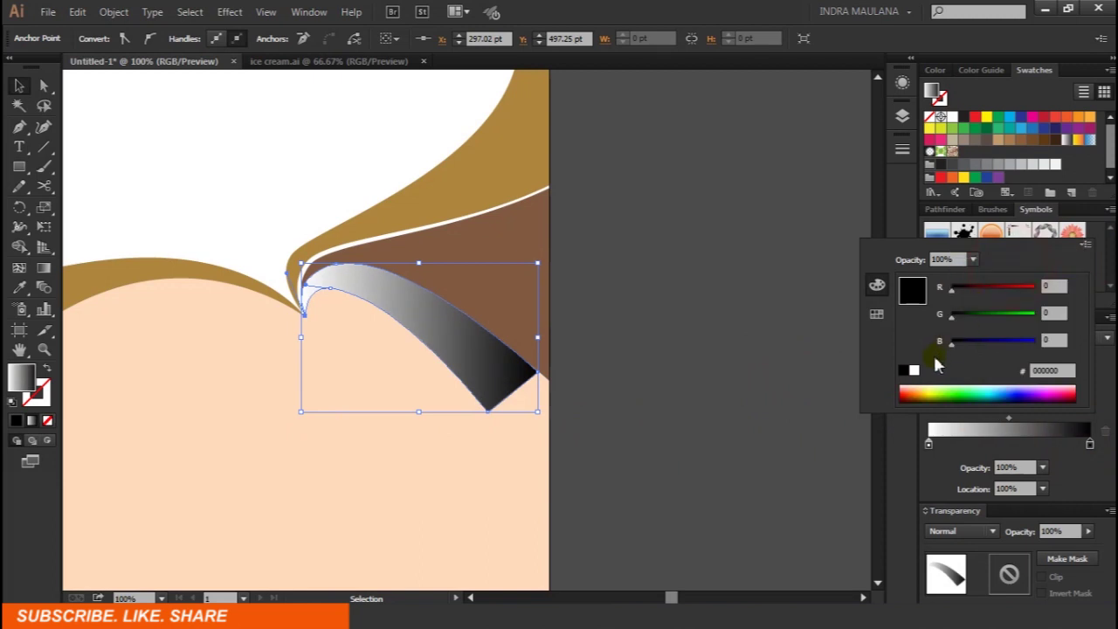
click(725, 323)
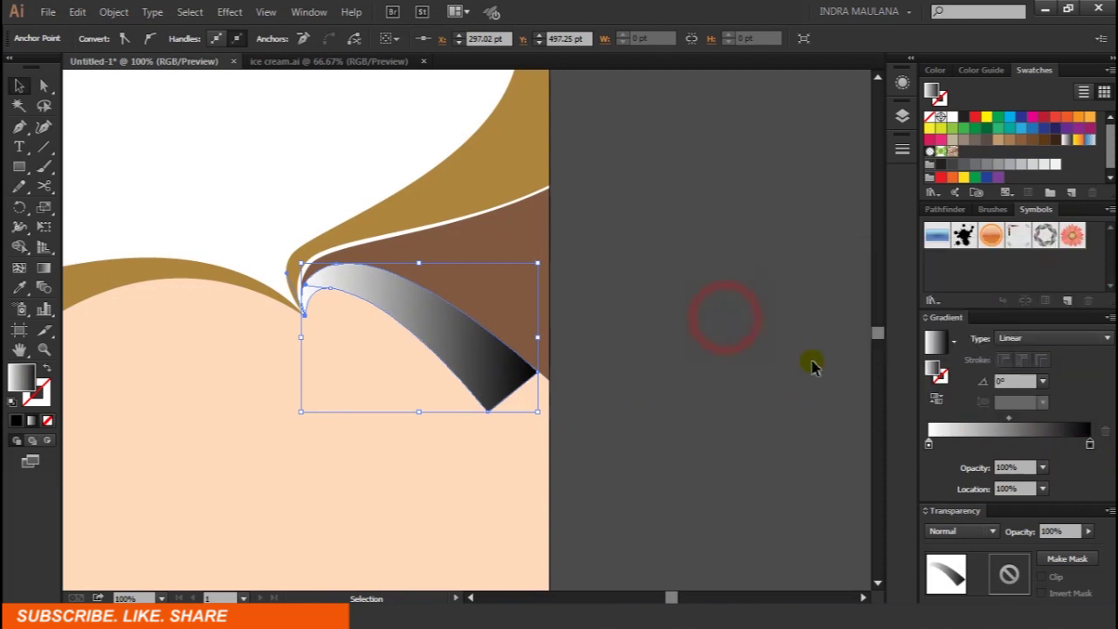
click(753, 259)
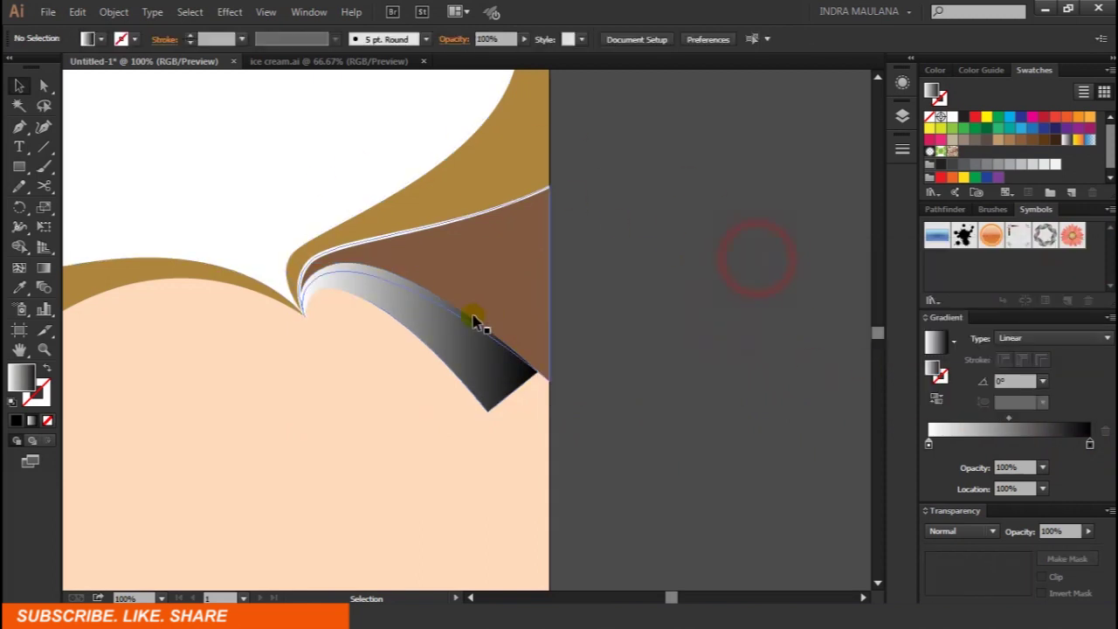
Set the gradient strip's blending mode to Multiply.
click(421, 319)
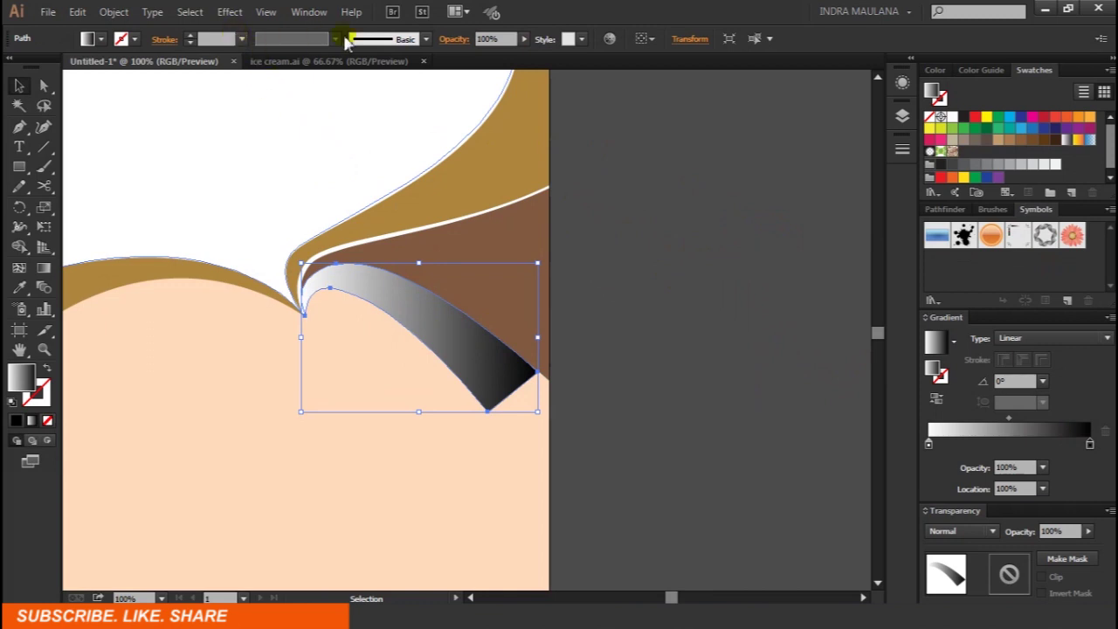
click(454, 40)
click(323, 67)
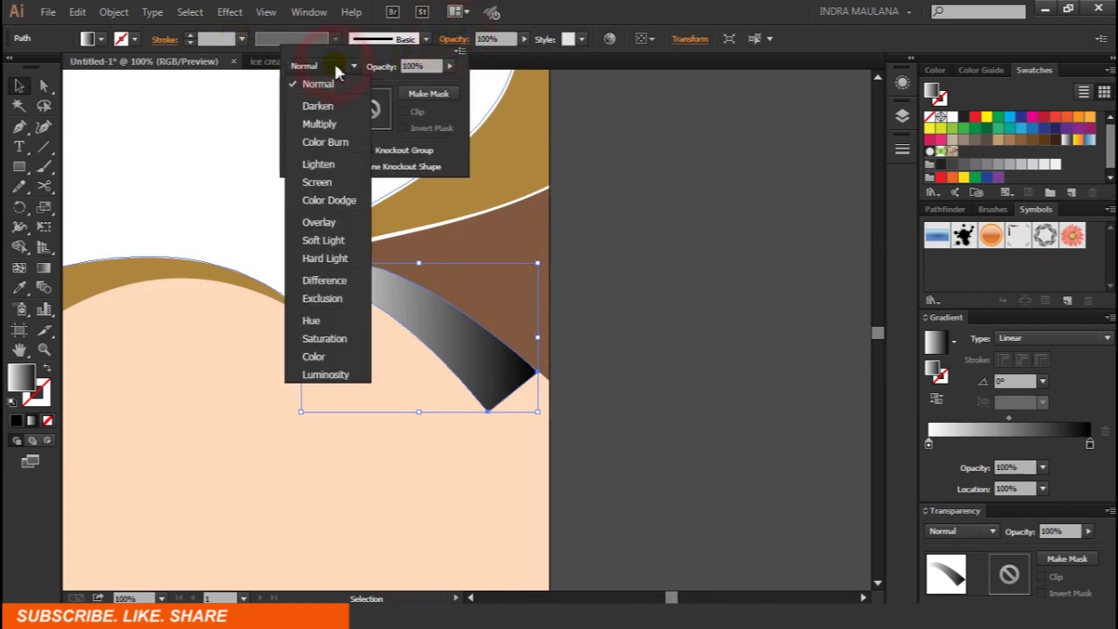
click(312, 122)
click(670, 278)
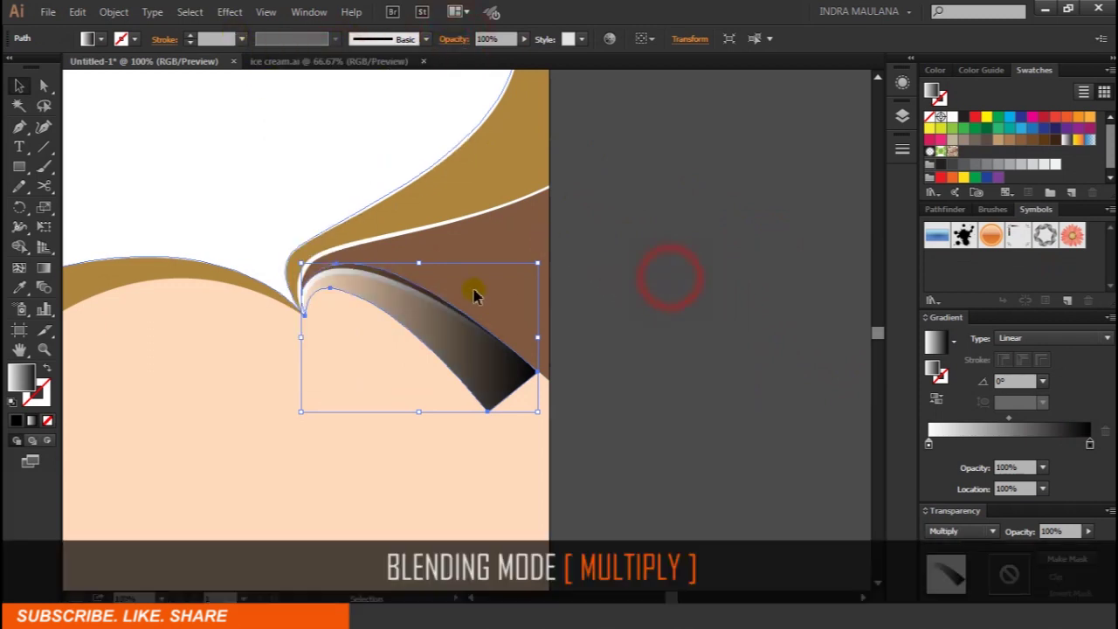
Send the strip to back, then bring it forward level by level beneath the white highlight.
right_click(402, 307)
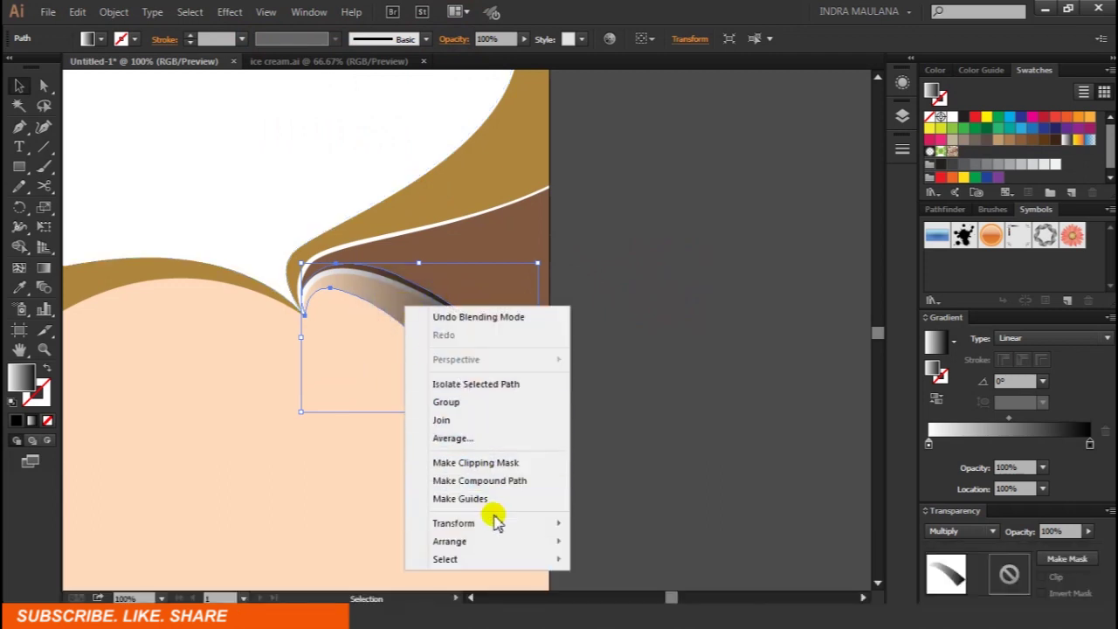
mouse_move(449, 541)
click(613, 515)
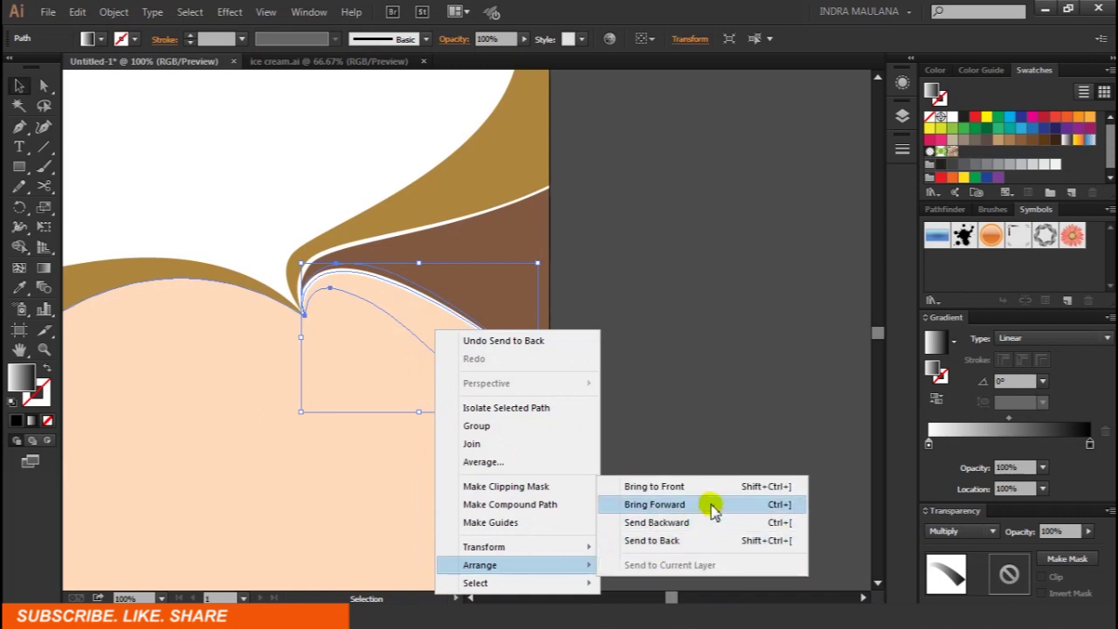
click(709, 504)
right_click(460, 336)
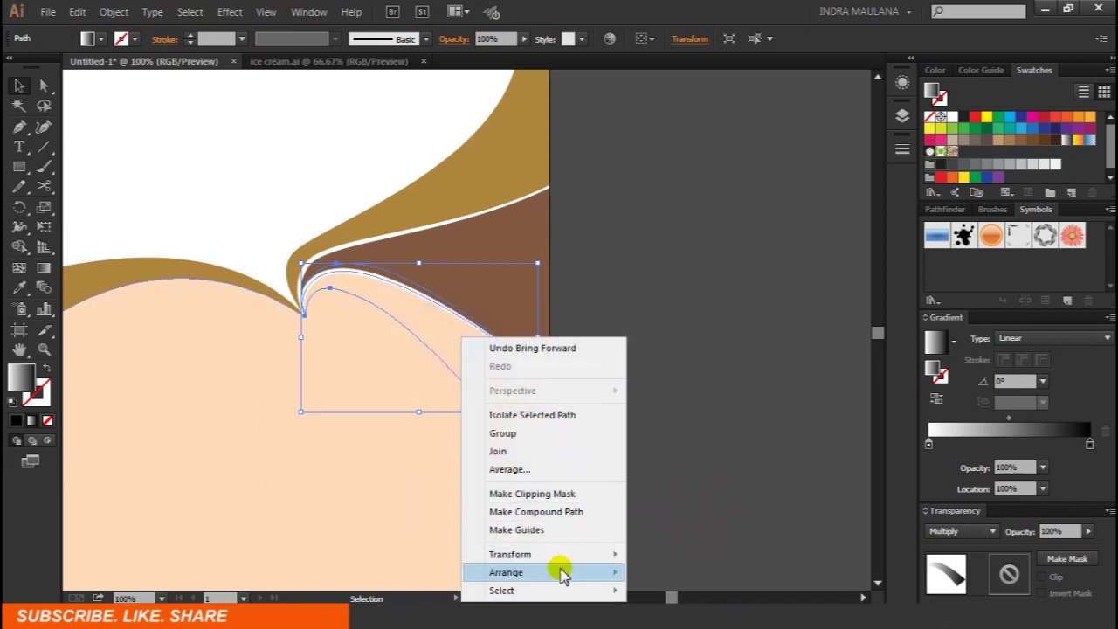
mouse_move(541, 572)
click(738, 514)
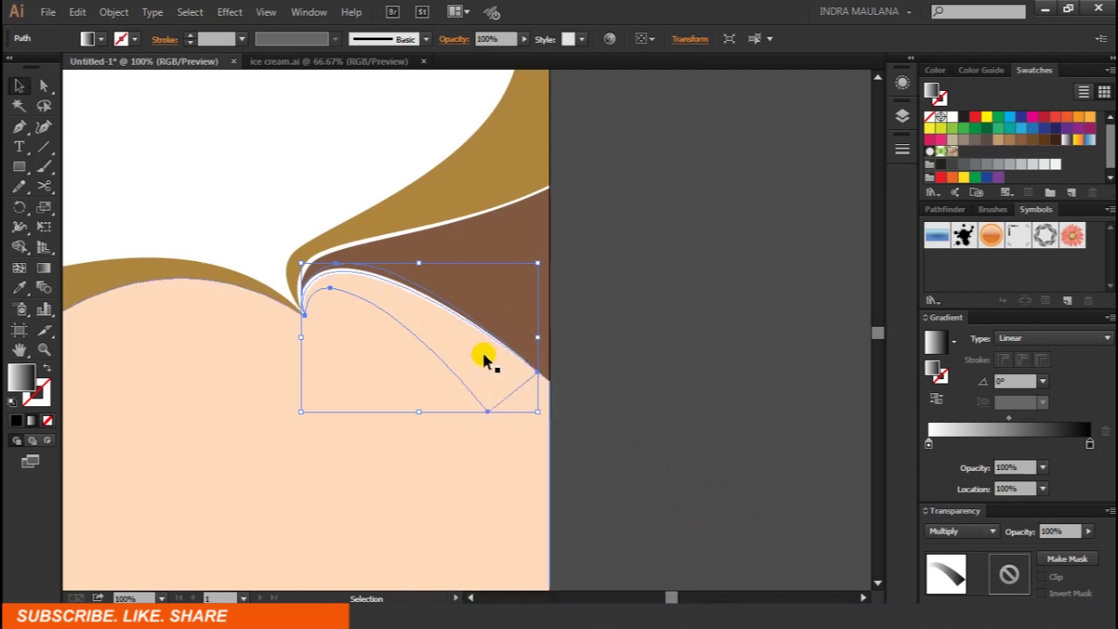
right_click(485, 357)
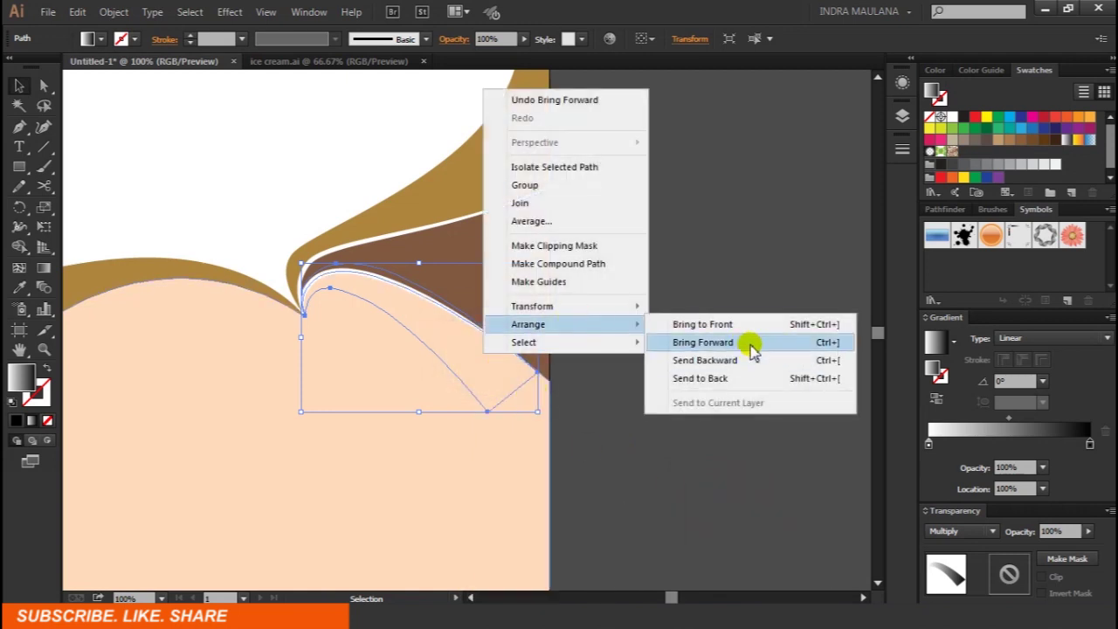
click(745, 343)
click(699, 351)
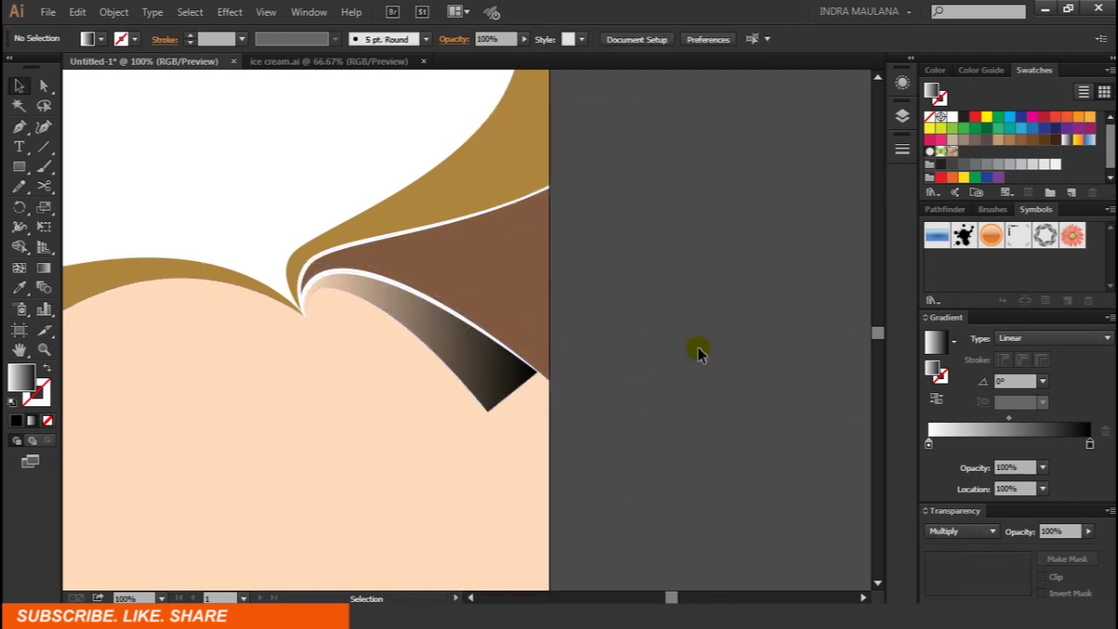
Reverse the strip's gradient and preview a 27.7 px Gaussian Blur on it.
scroll(699, 350, up, 1)
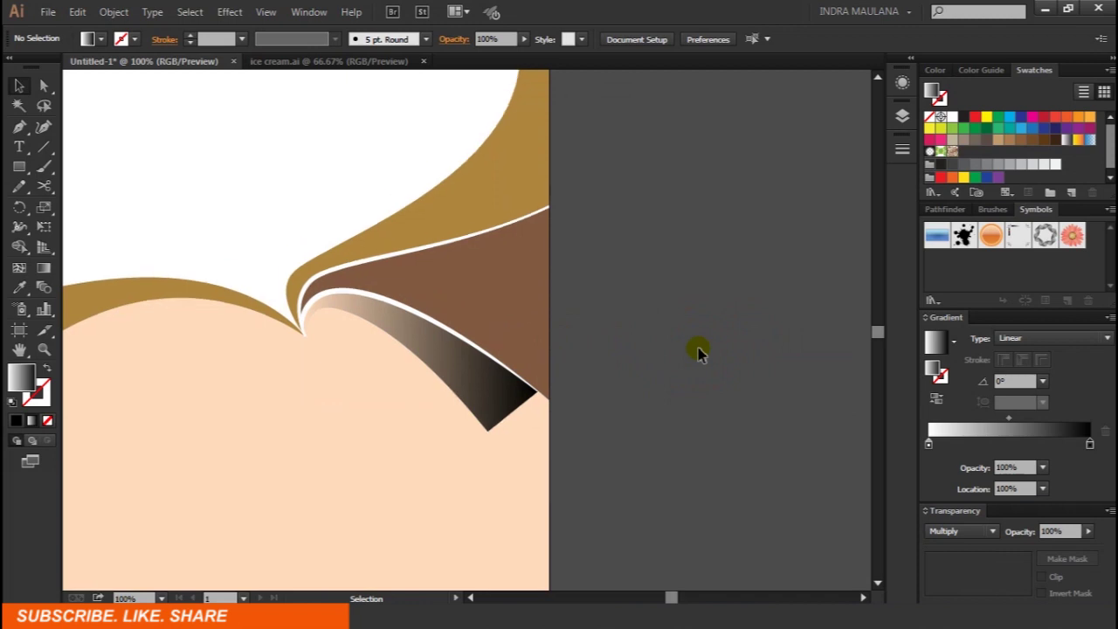
click(414, 327)
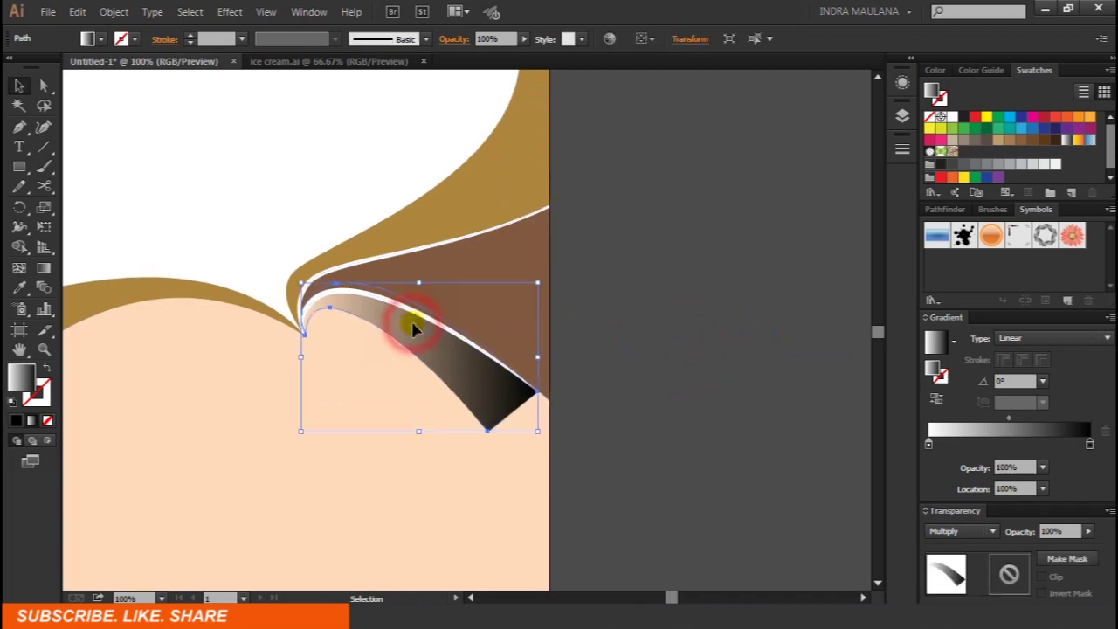
click(936, 399)
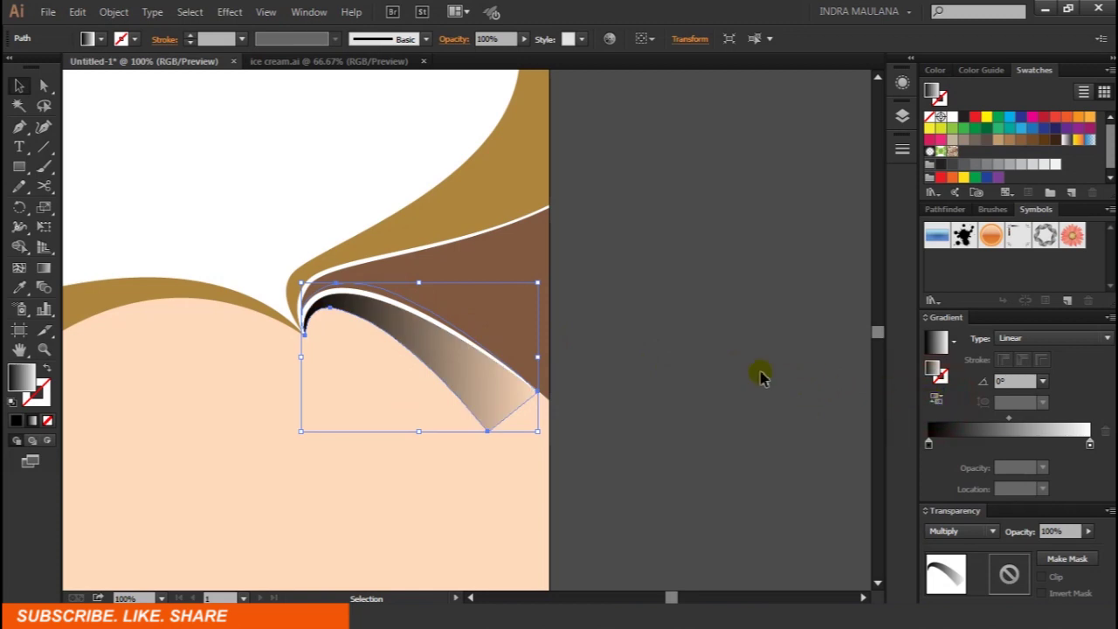
click(246, 19)
mouse_move(257, 203)
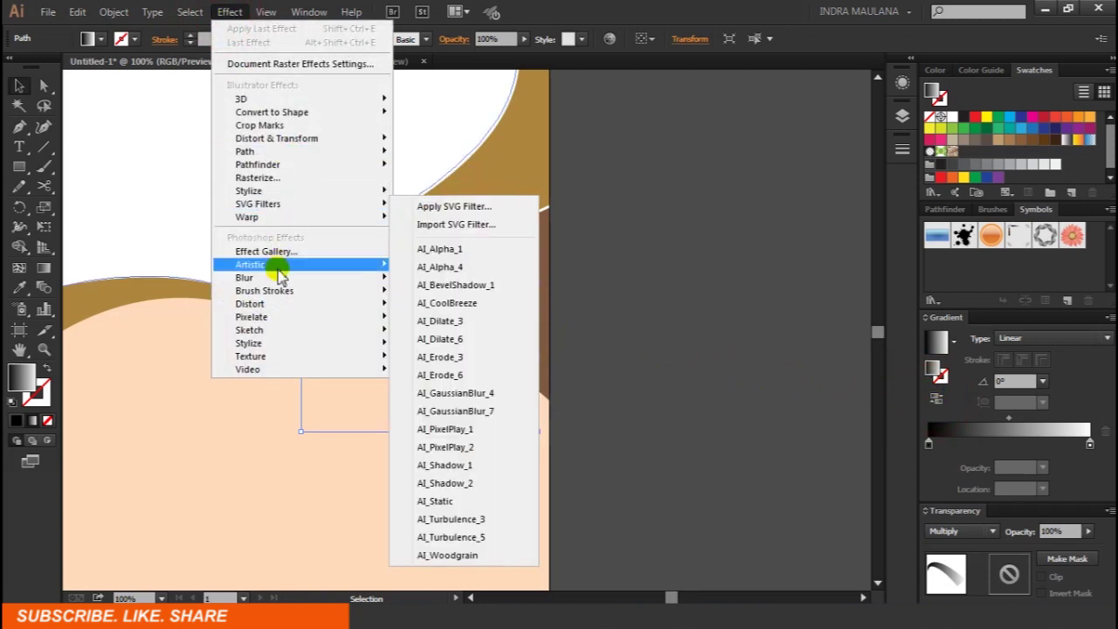
mouse_move(244, 277)
click(434, 281)
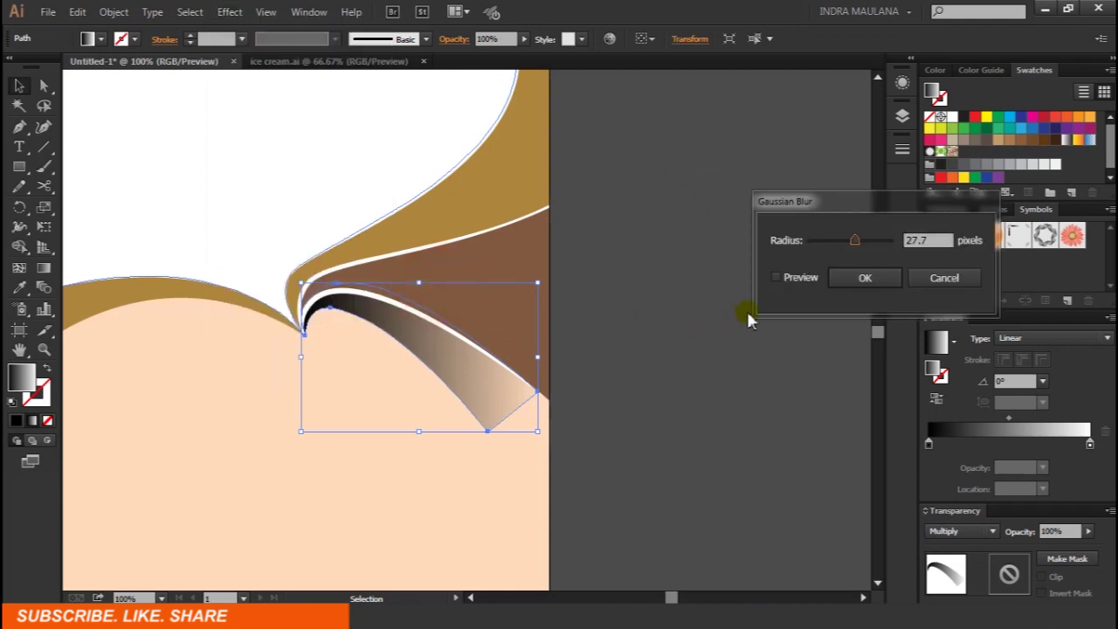
click(777, 278)
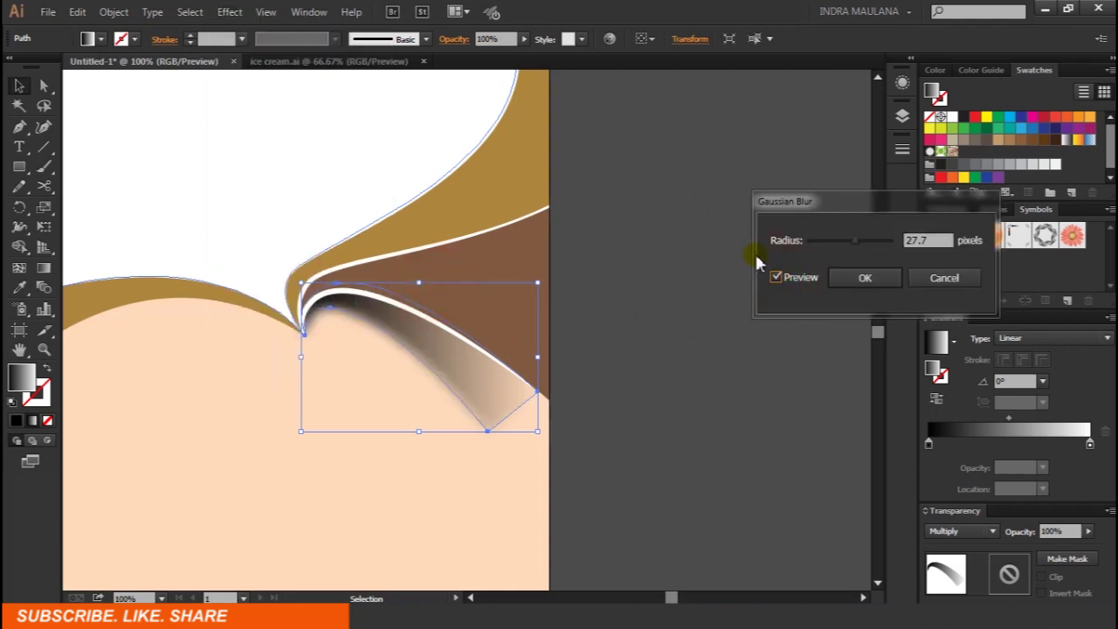
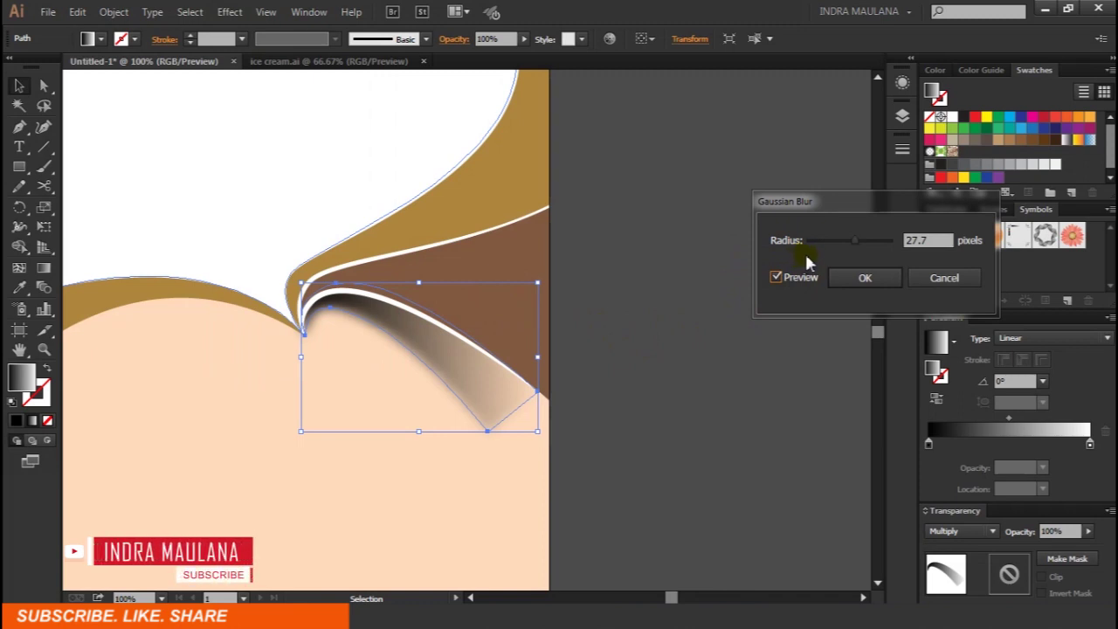
Apply the Gaussian Blur to the shadow and angle its gradient to -35.7° along the curl.
click(868, 278)
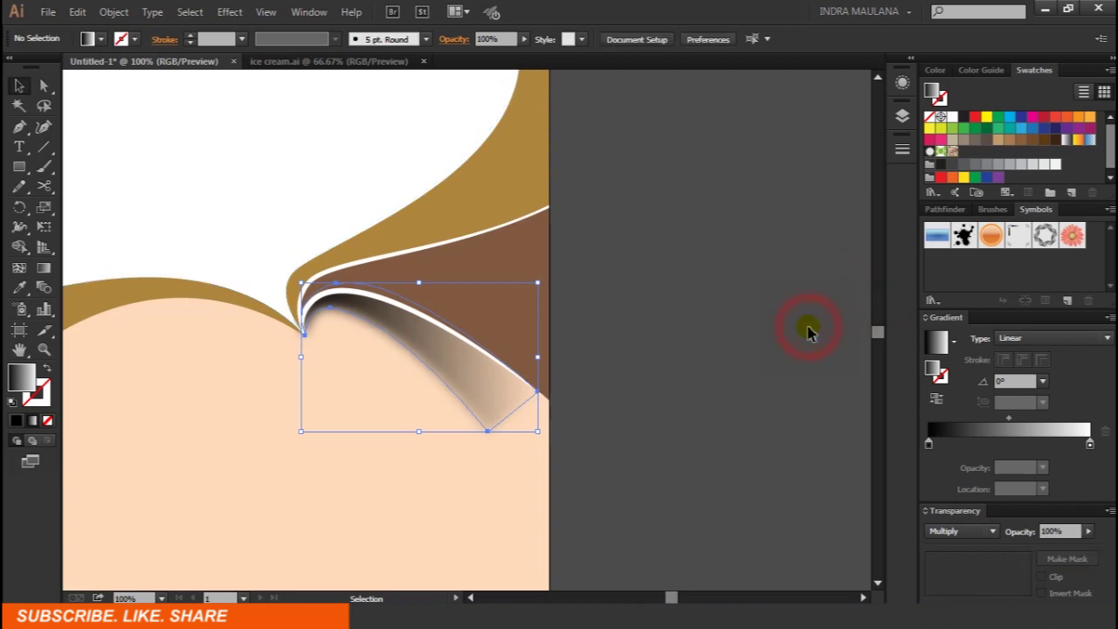
scroll(793, 336, up, 1)
click(420, 362)
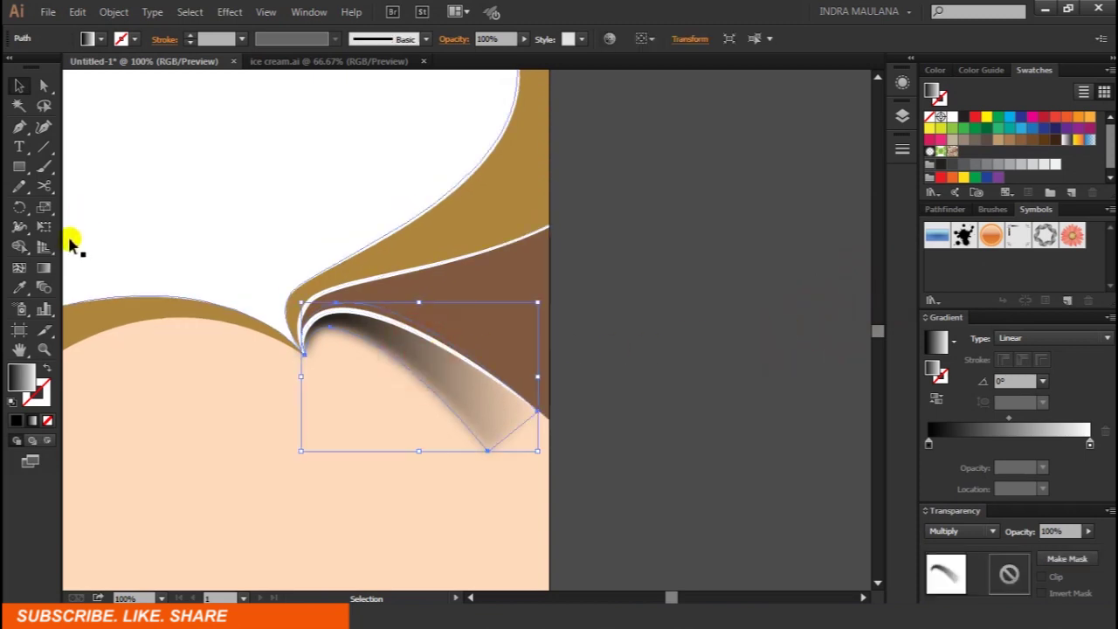
click(46, 268)
drag(292, 282, 454, 387)
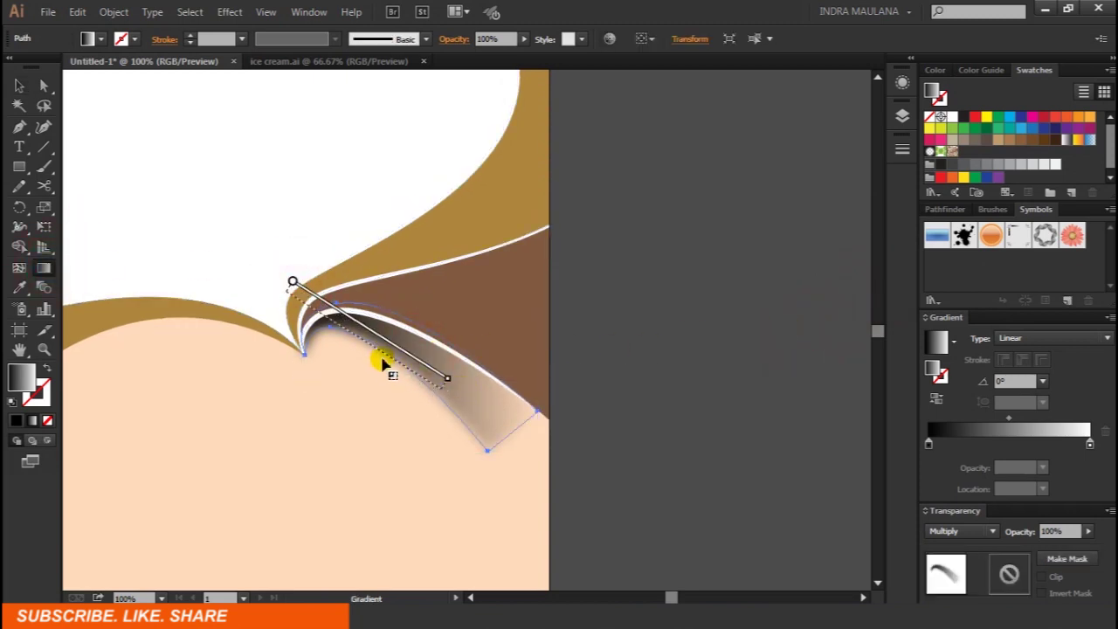
drag(345, 298, 524, 425)
drag(370, 344, 359, 339)
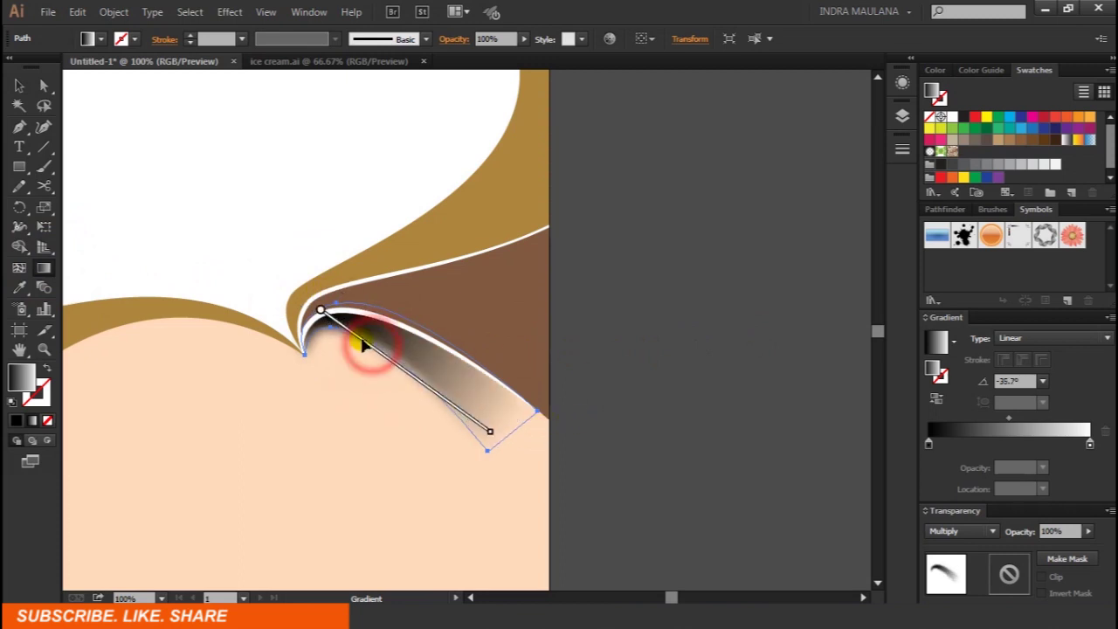
Deselect the artwork and zoom in on the fold.
click(673, 332)
key(ctrl+0)
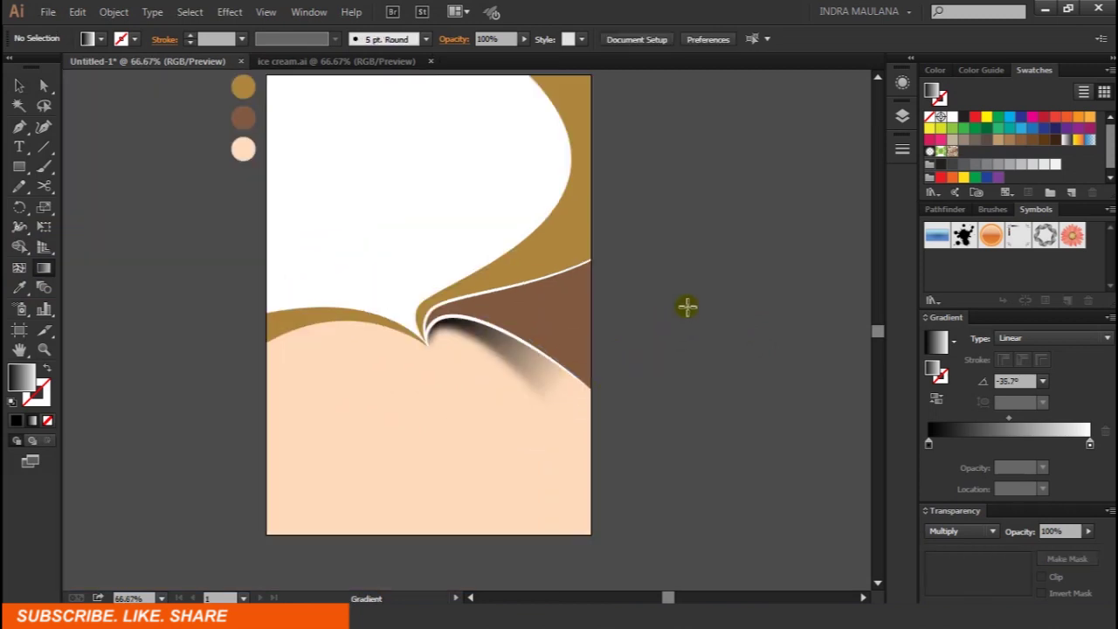
drag(686, 302, 647, 354)
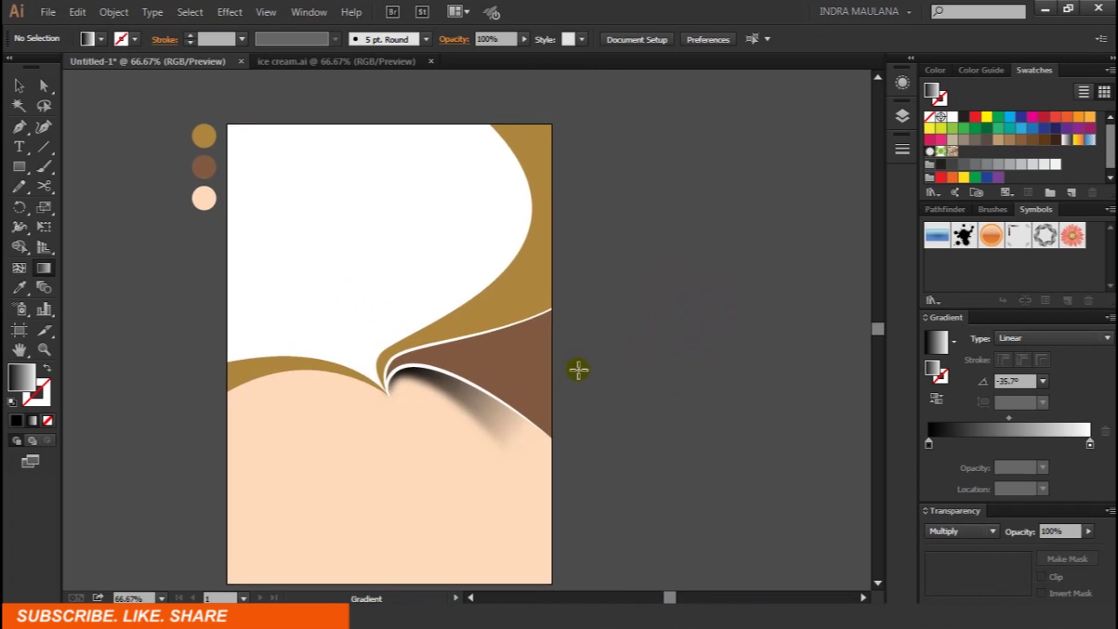
scroll(578, 370, up, 1)
scroll(572, 369, up, 1)
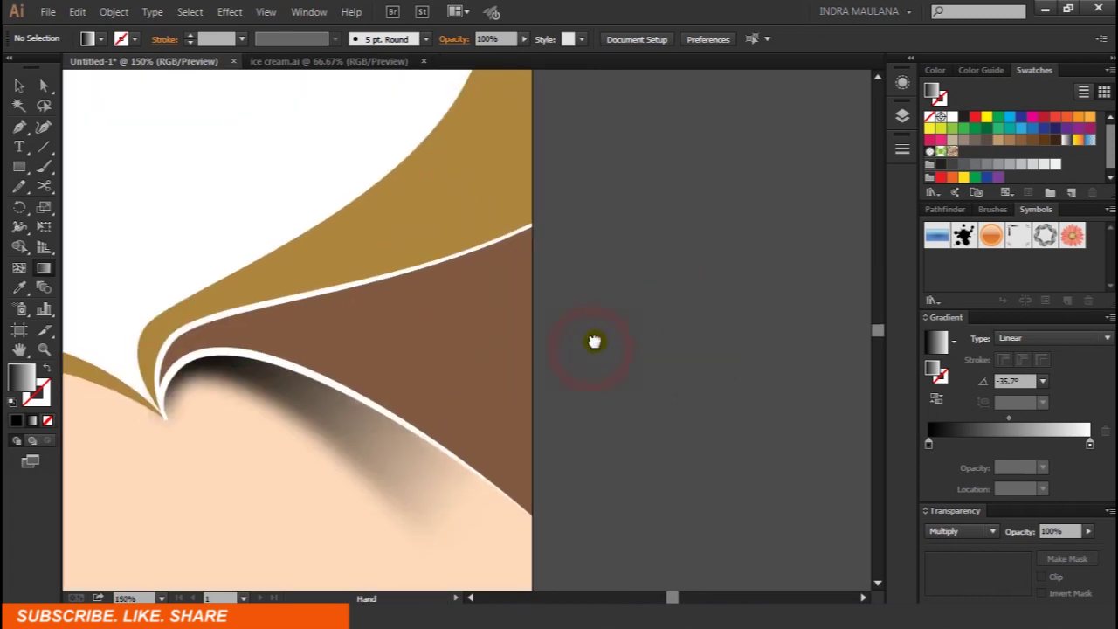
Pen-draw a closed wedge curving from the fold tip to the right edge and back.
click(20, 128)
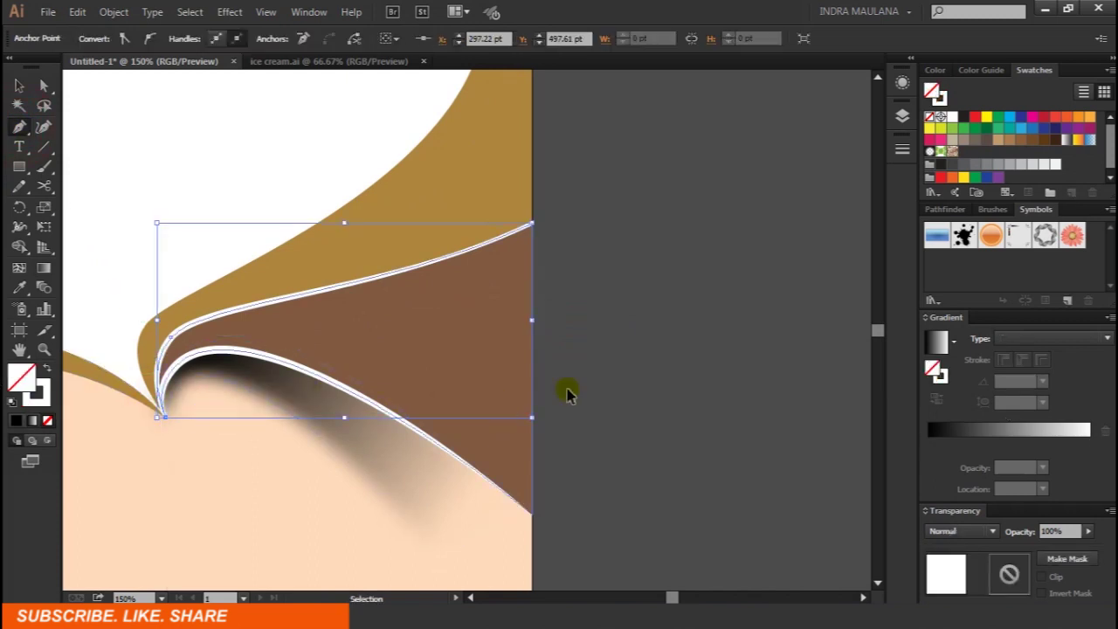
ctrl+click(624, 370)
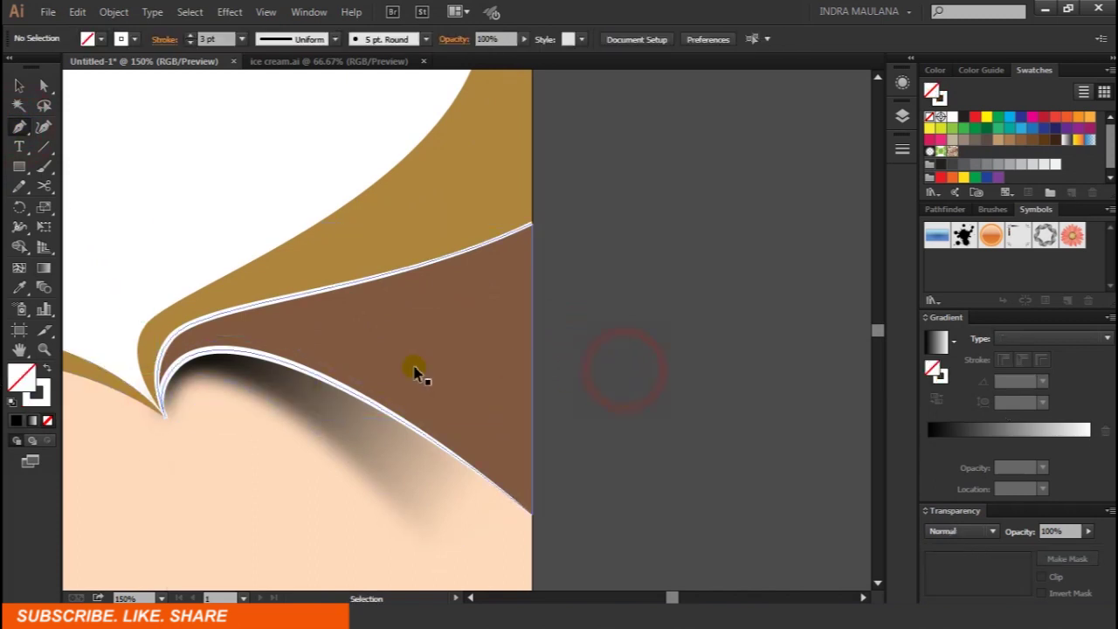
click(163, 412)
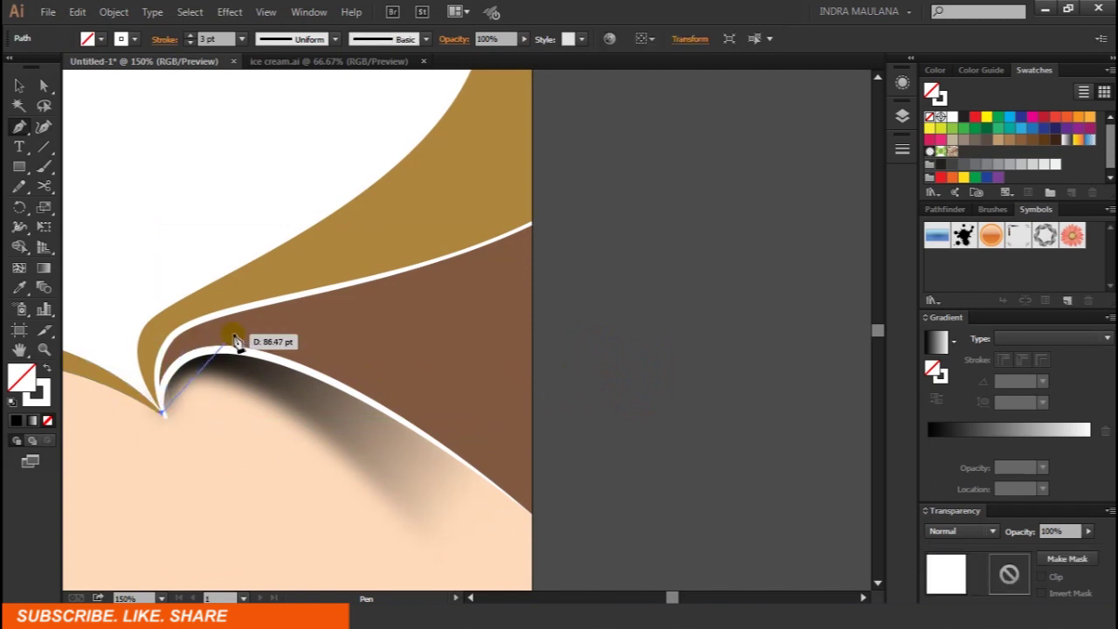
drag(234, 330, 297, 324)
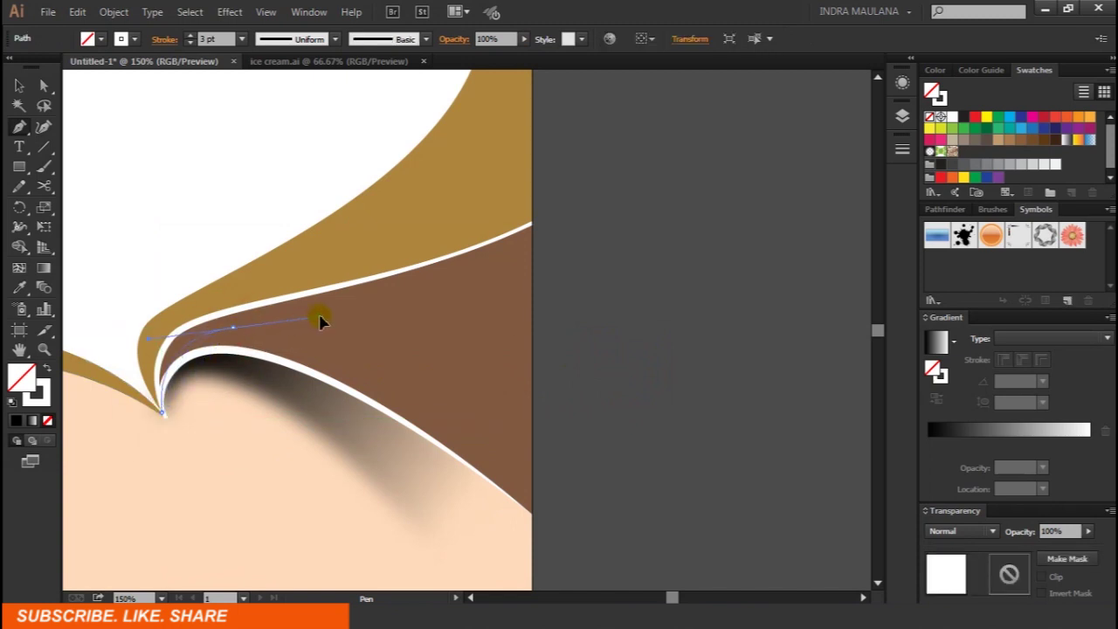
drag(531, 398, 575, 434)
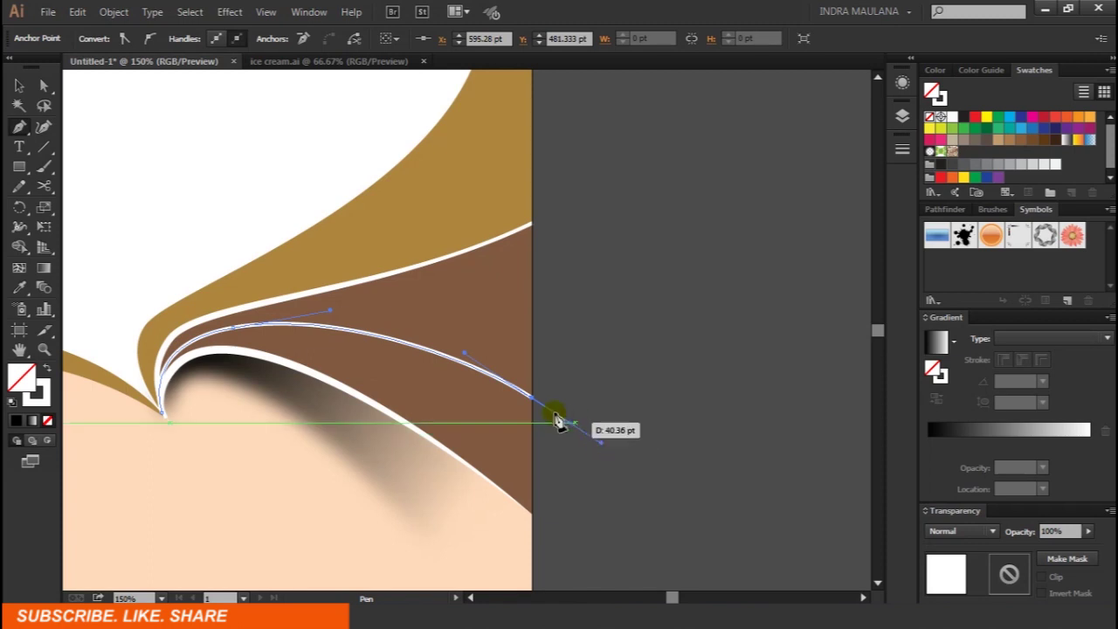
click(531, 397)
click(531, 201)
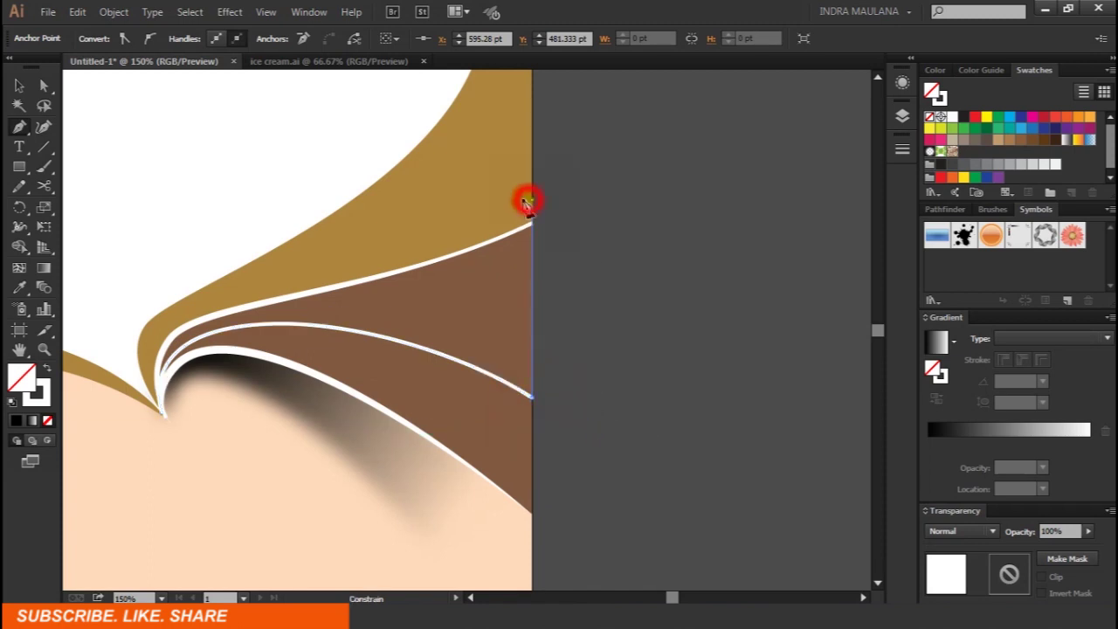
drag(162, 411, 200, 491)
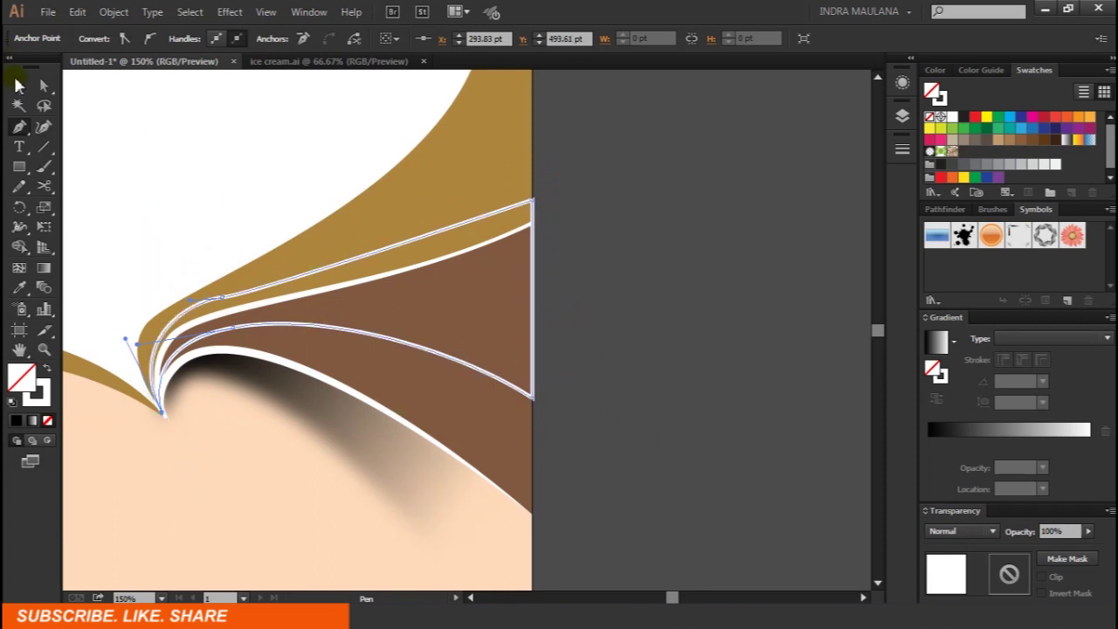
click(17, 88)
Give the wedge the shadow's gradient fill with the Eyedropper and apply a Gaussian Blur.
click(19, 287)
click(245, 369)
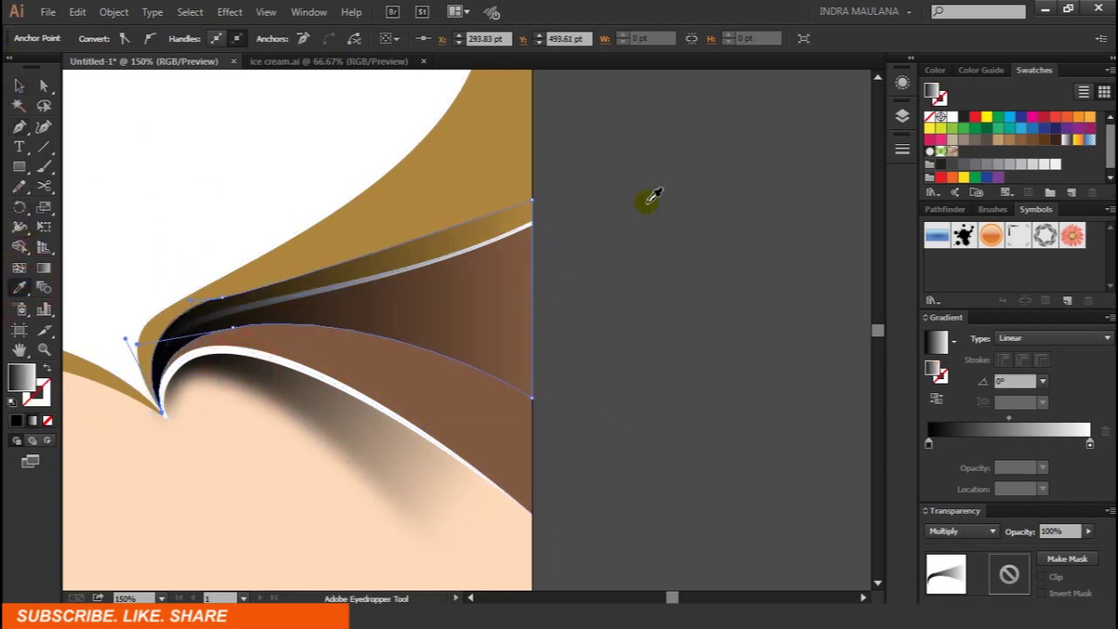
click(653, 196)
click(19, 86)
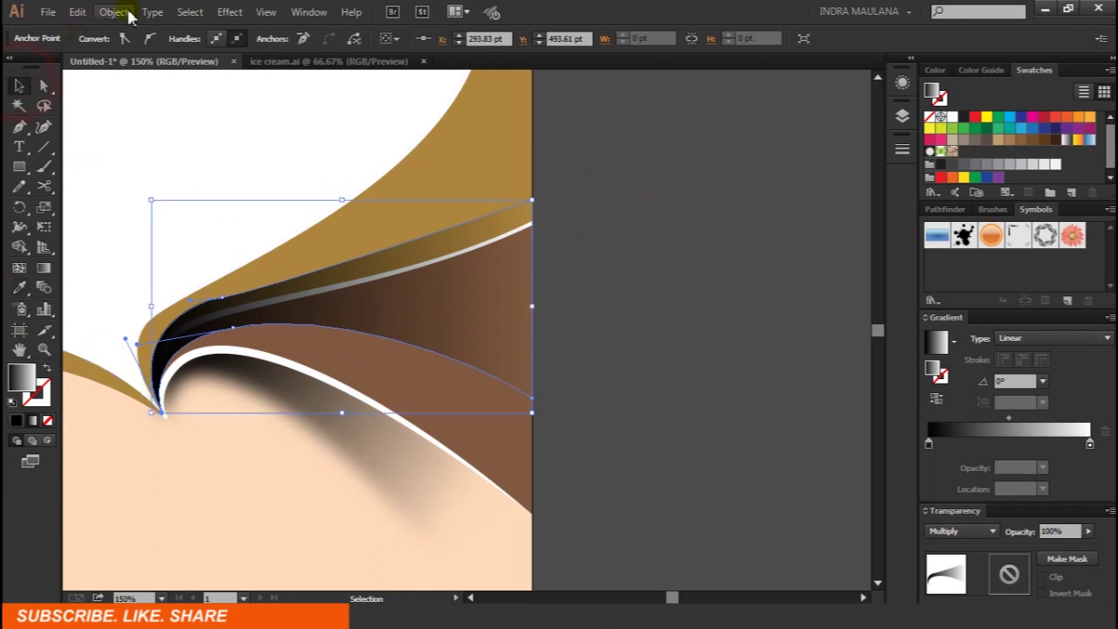
click(225, 13)
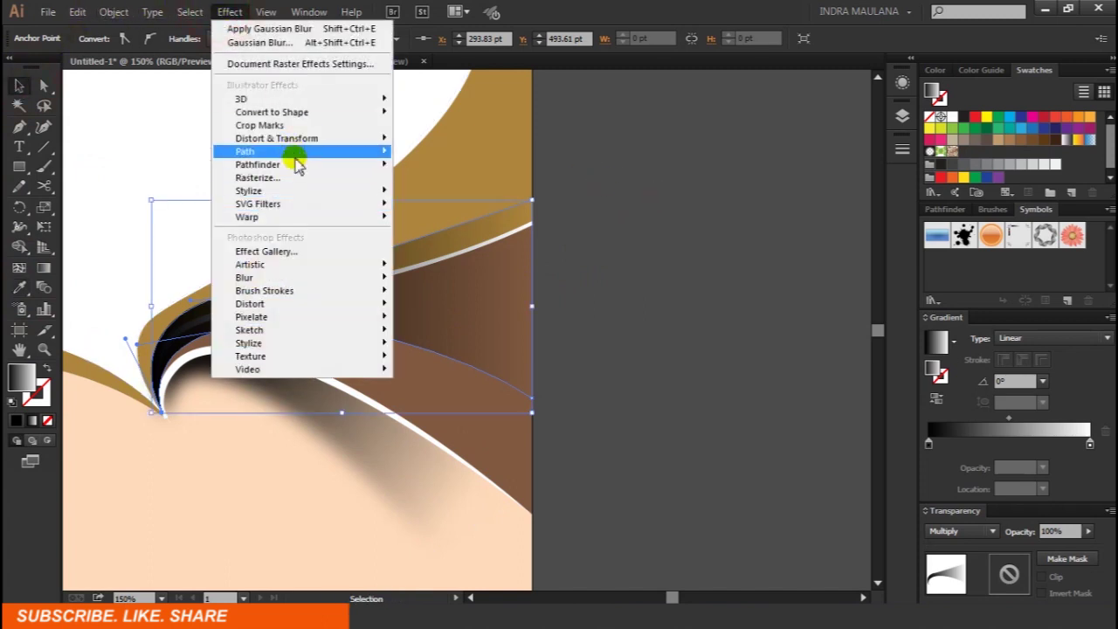
mouse_move(262, 277)
click(445, 279)
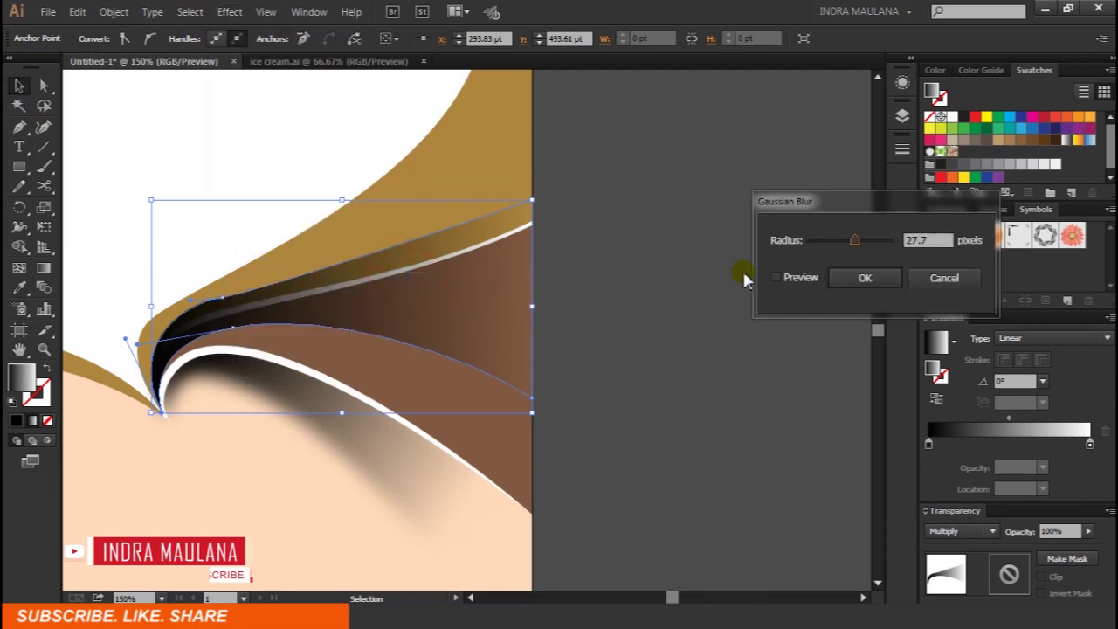
click(838, 277)
Aim the wedge's gradient outward from the fold tip at 13.9°, and shift the brown layer.
click(19, 207)
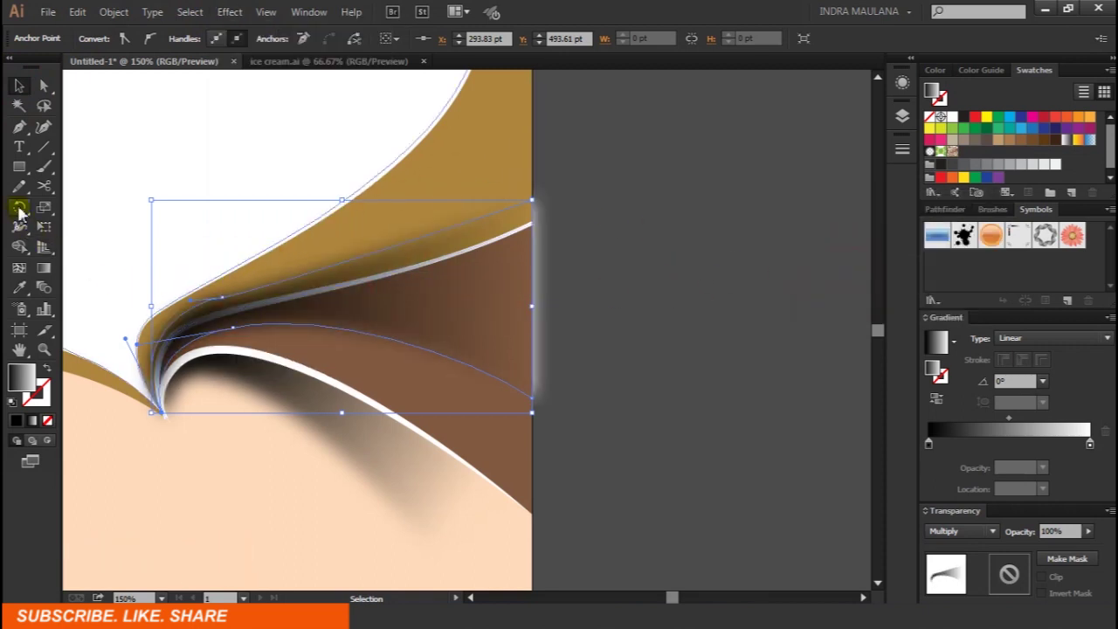
click(45, 267)
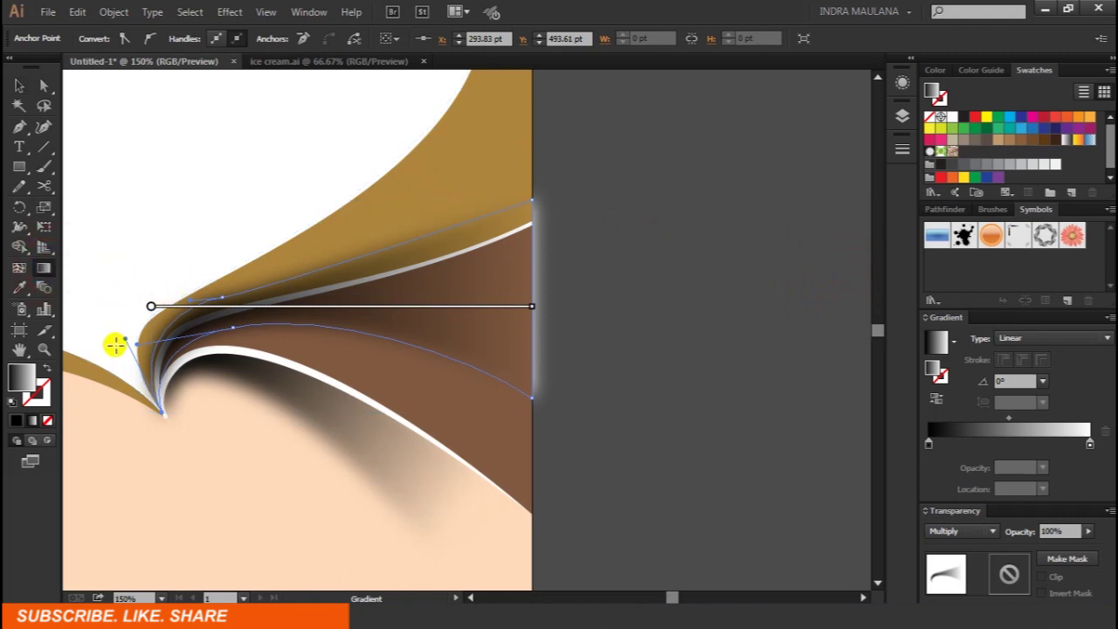
drag(125, 351, 336, 308)
mouse_move(145, 315)
mouse_down()
mouse_move(147, 328)
mouse_move(474, 307)
mouse_up()
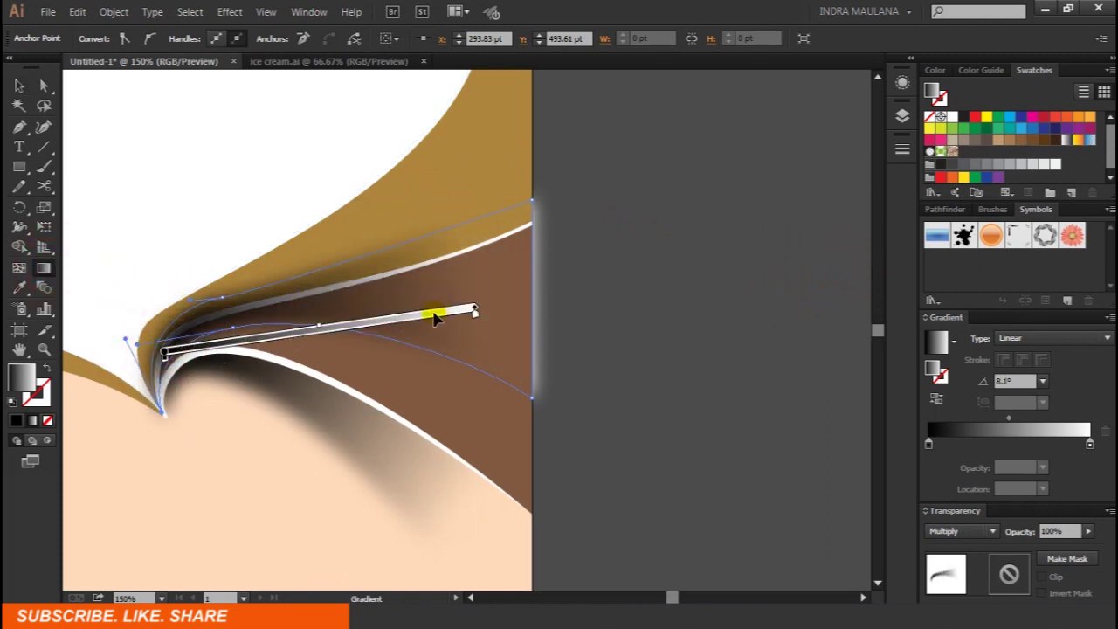
mouse_move(155, 367)
mouse_down()
mouse_move(469, 291)
mouse_move(477, 312)
mouse_up()
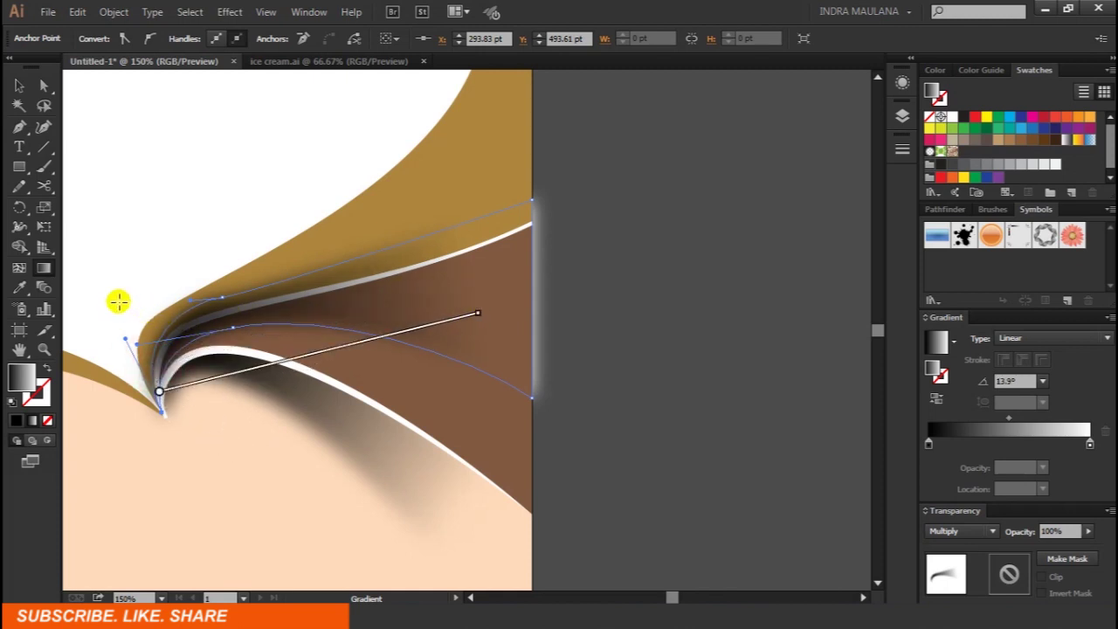
click(18, 86)
drag(391, 373, 621, 350)
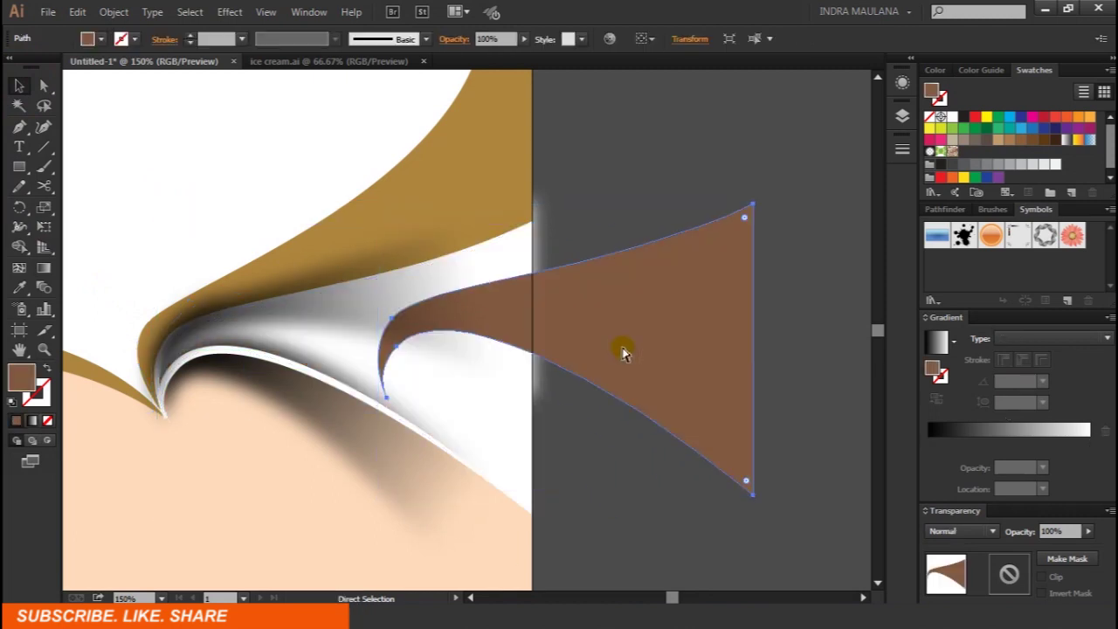
Clip the gradient wedge inside a front copy of the brown layer.
key(ctrl+z)
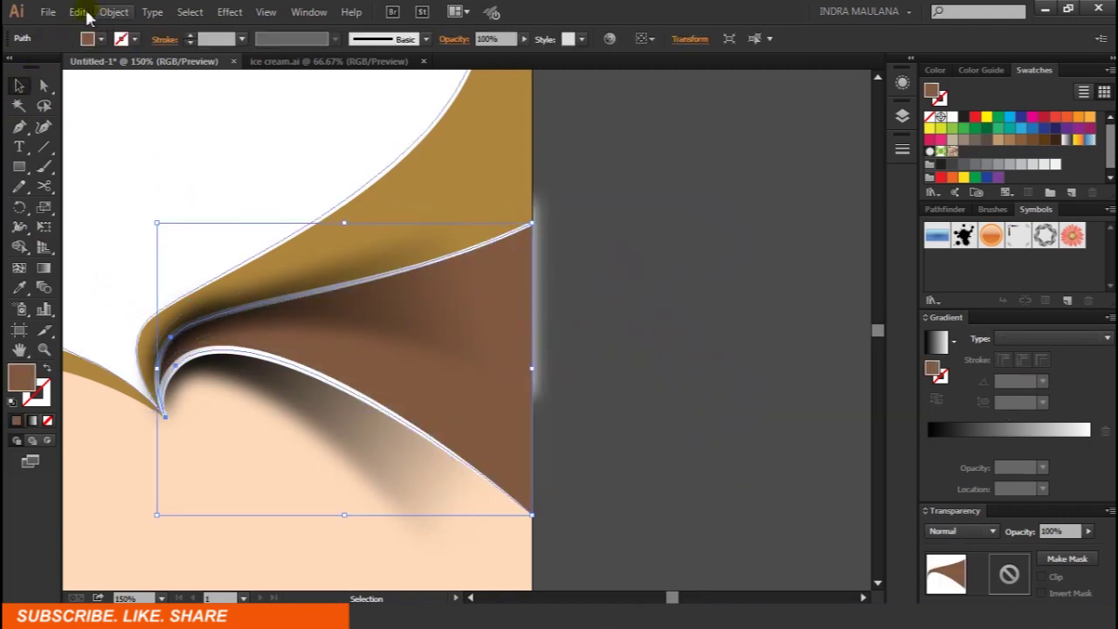
click(78, 12)
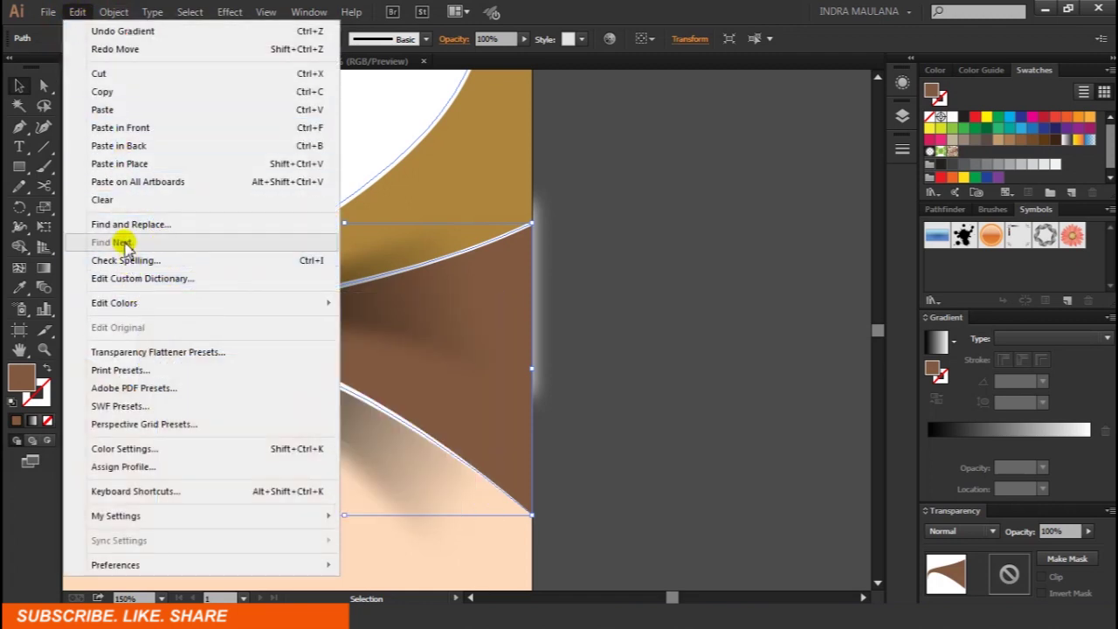
click(101, 92)
click(78, 12)
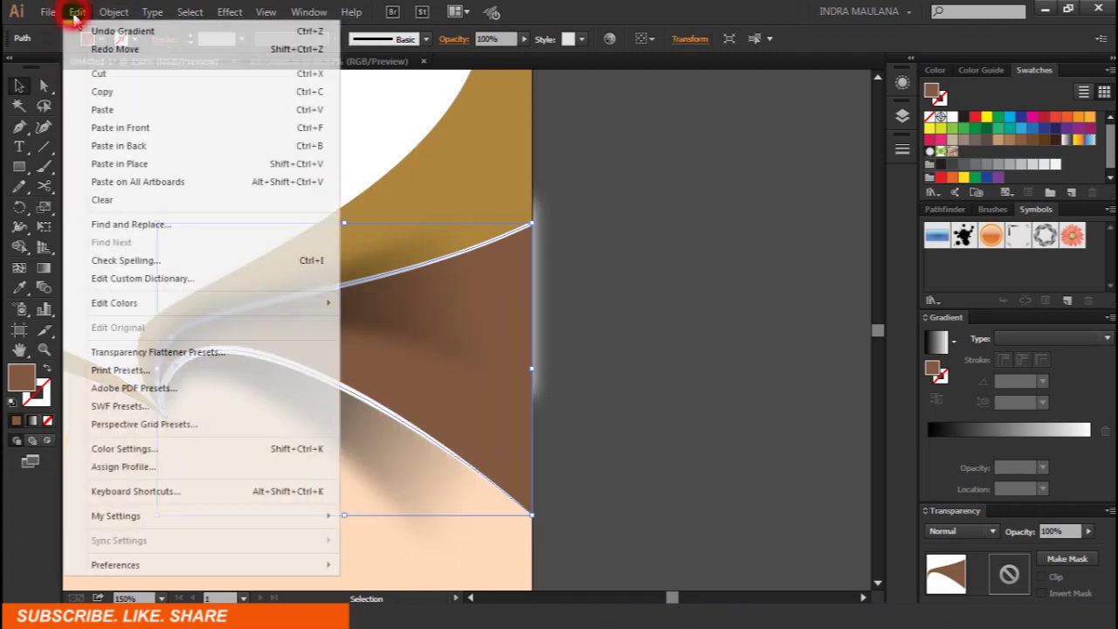
click(172, 125)
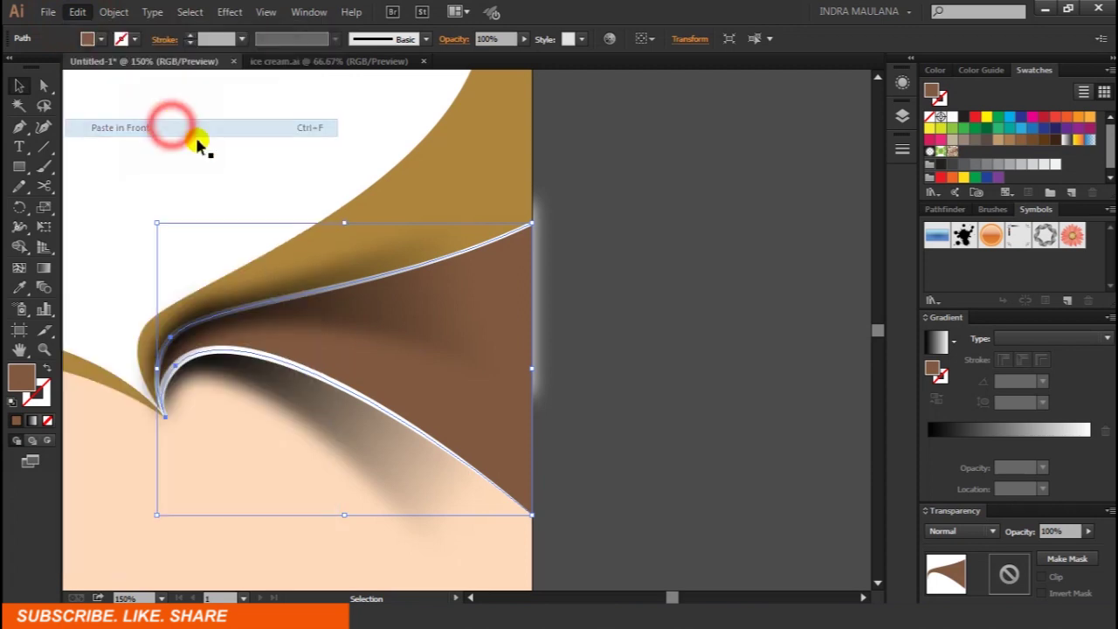
right_click(462, 347)
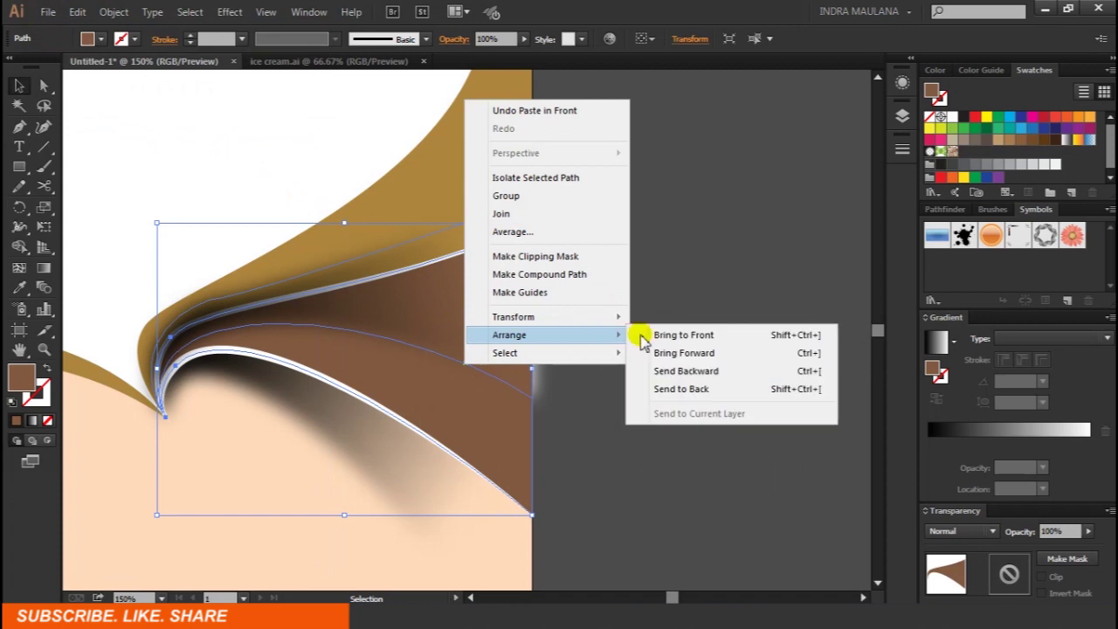
click(660, 338)
shift+click(374, 269)
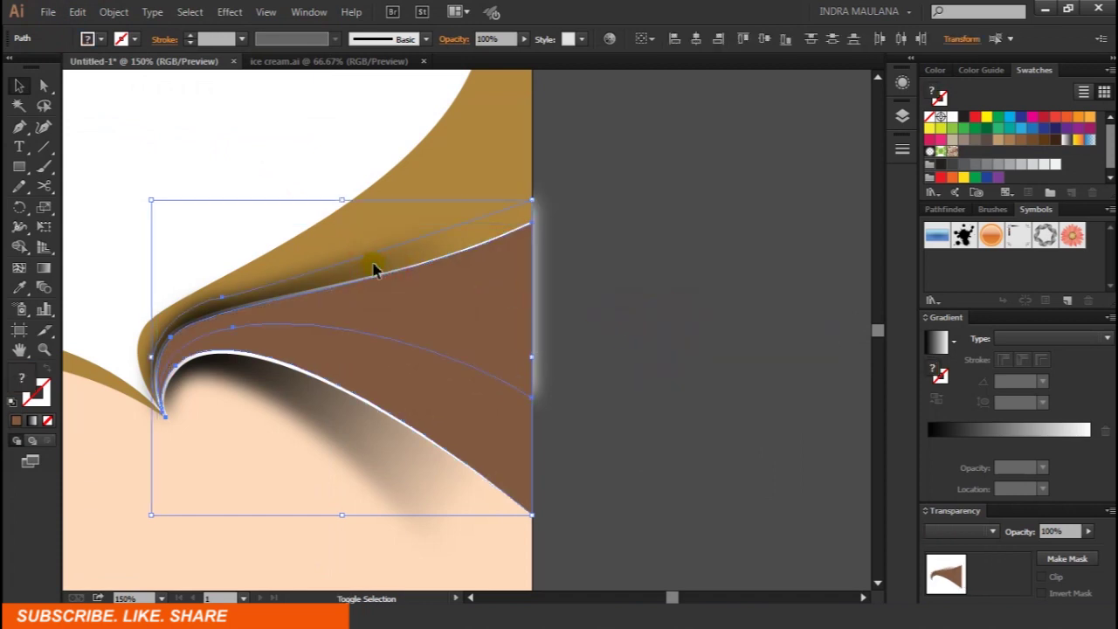
right_click(406, 307)
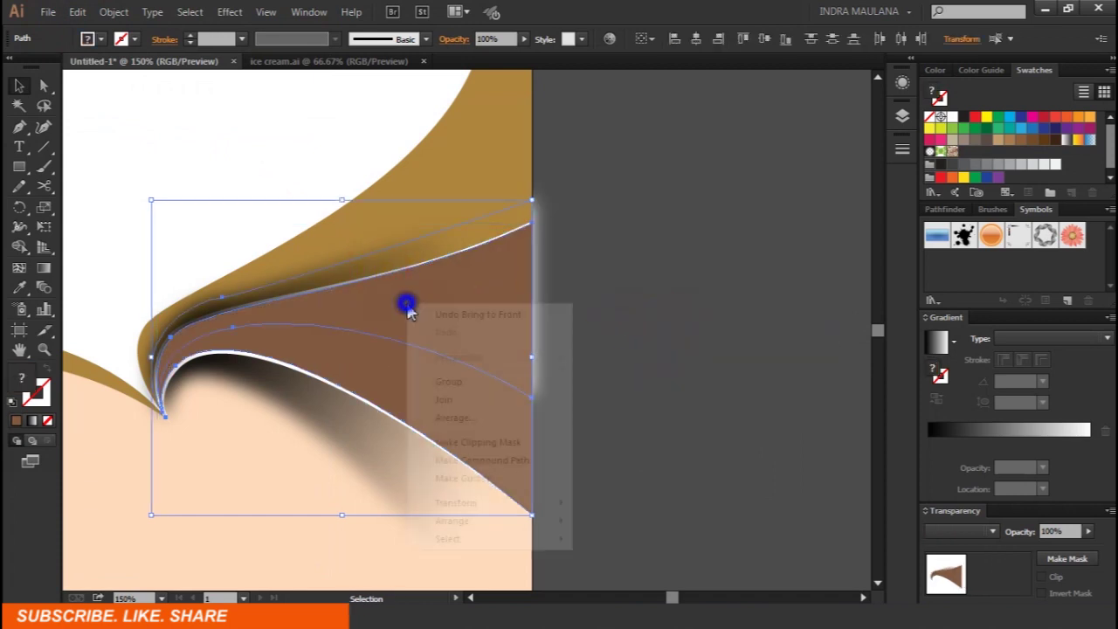
click(445, 439)
click(611, 324)
Send the fold's shading group backward so it sits behind the curl.
scroll(612, 324, down, 1)
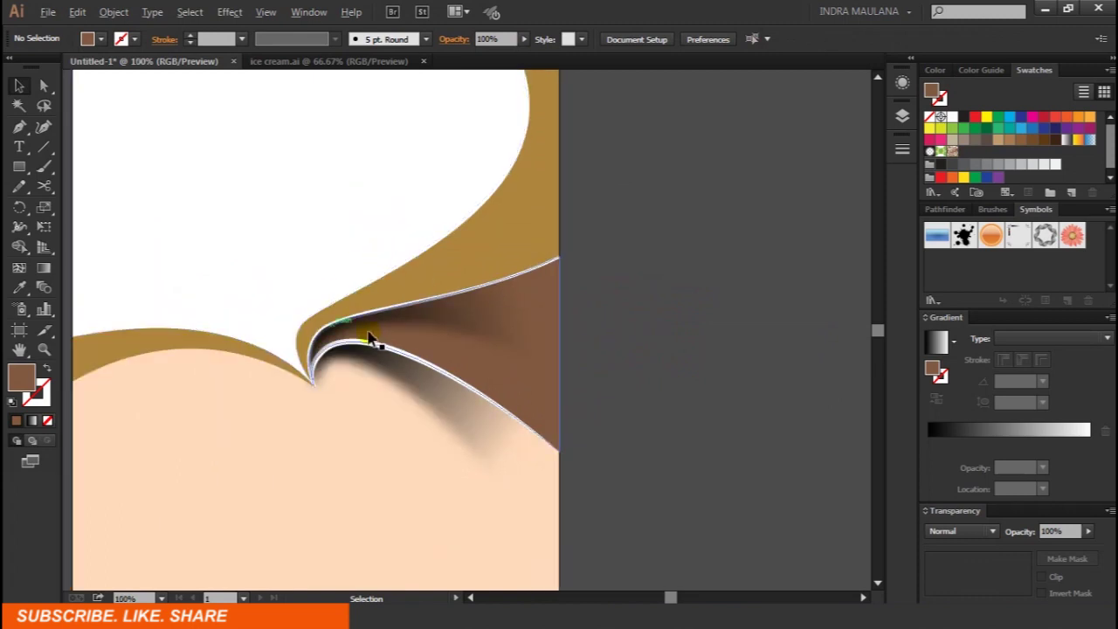
scroll(561, 307, up, 2)
click(562, 323)
right_click(606, 297)
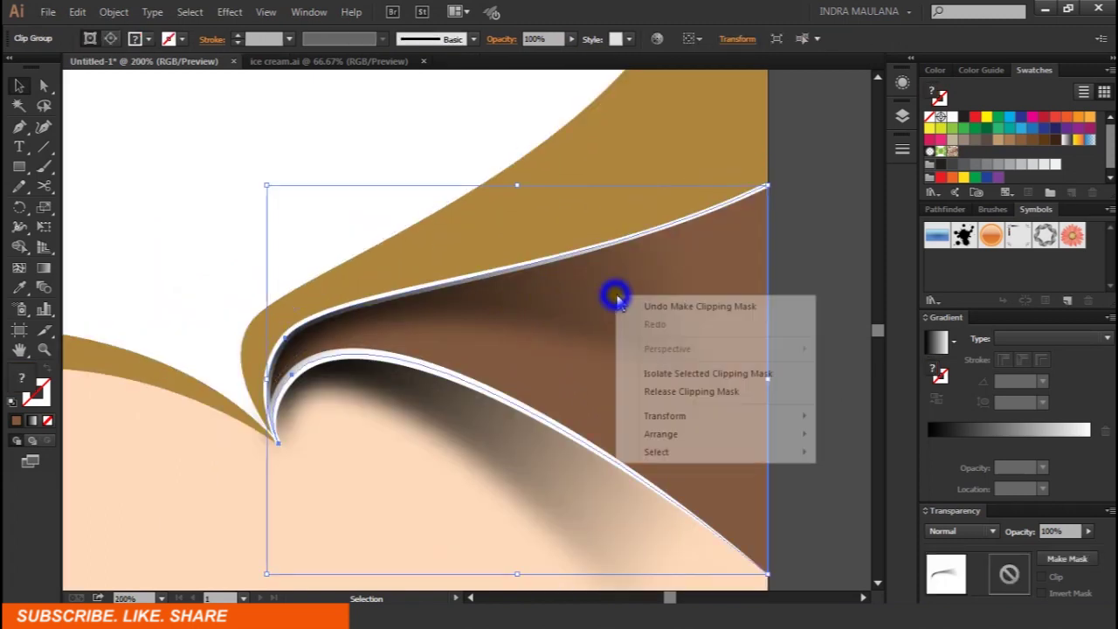
mouse_move(661, 434)
click(900, 473)
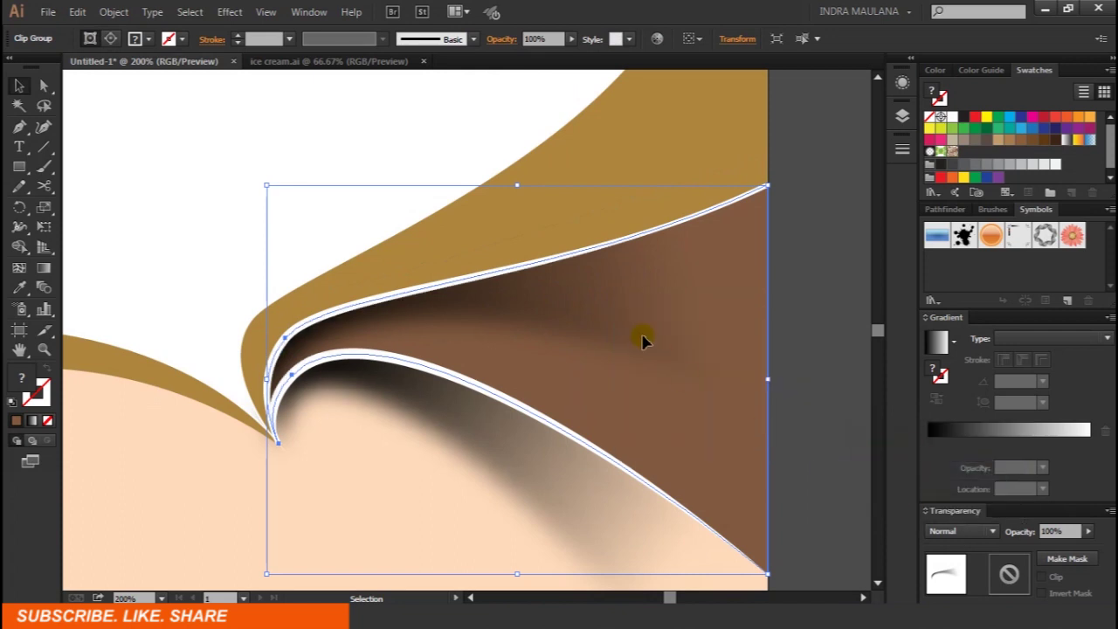
click(831, 271)
alt+scroll(808, 275, down, 1)
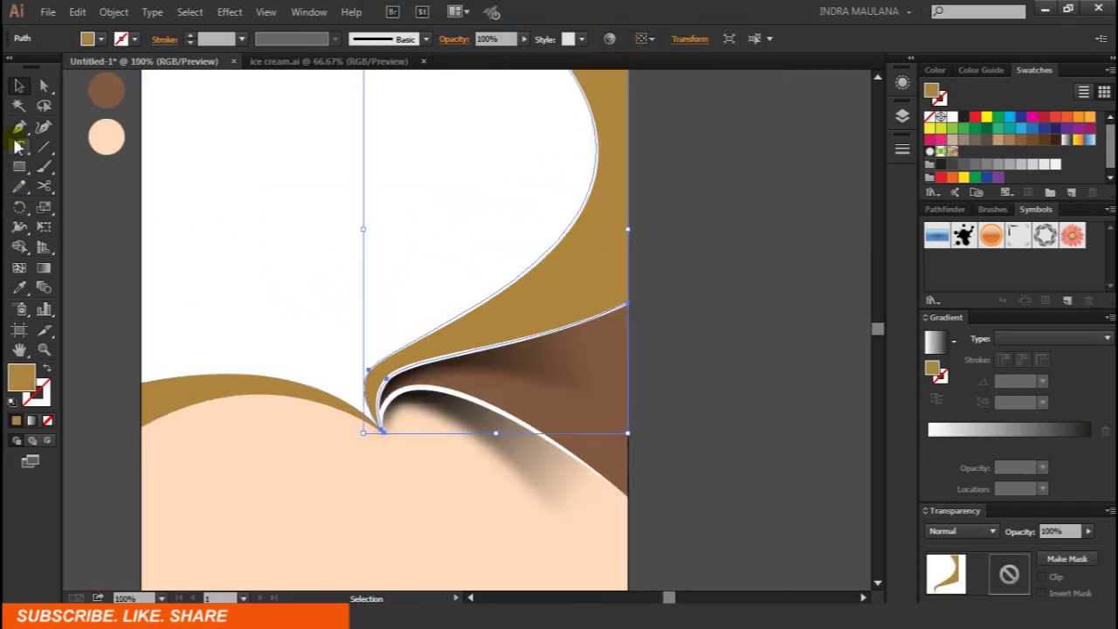
Pen-draw a closed curl path from the fold tip up to the page's right edge and back.
click(19, 129)
ctrl+click(736, 342)
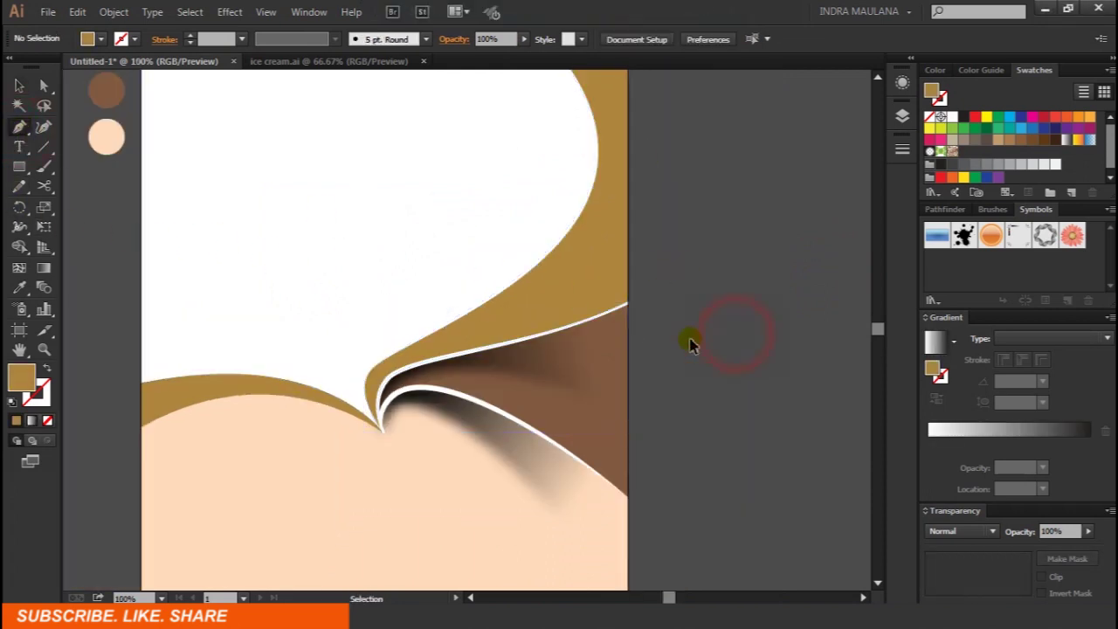
click(383, 434)
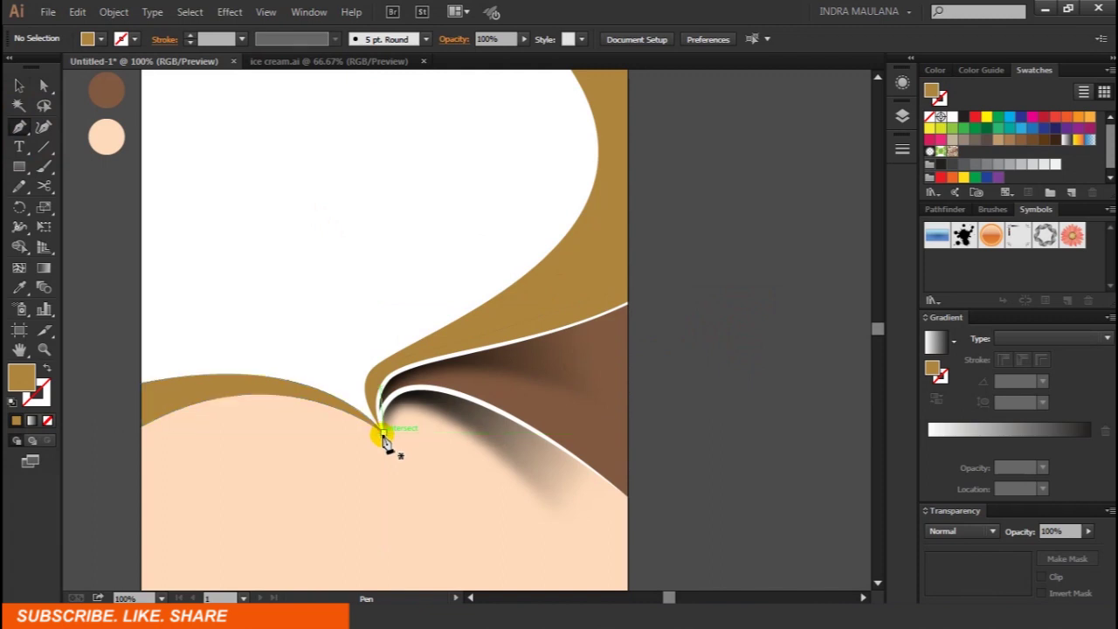
scroll(371, 398, up, 2)
drag(385, 354, 434, 313)
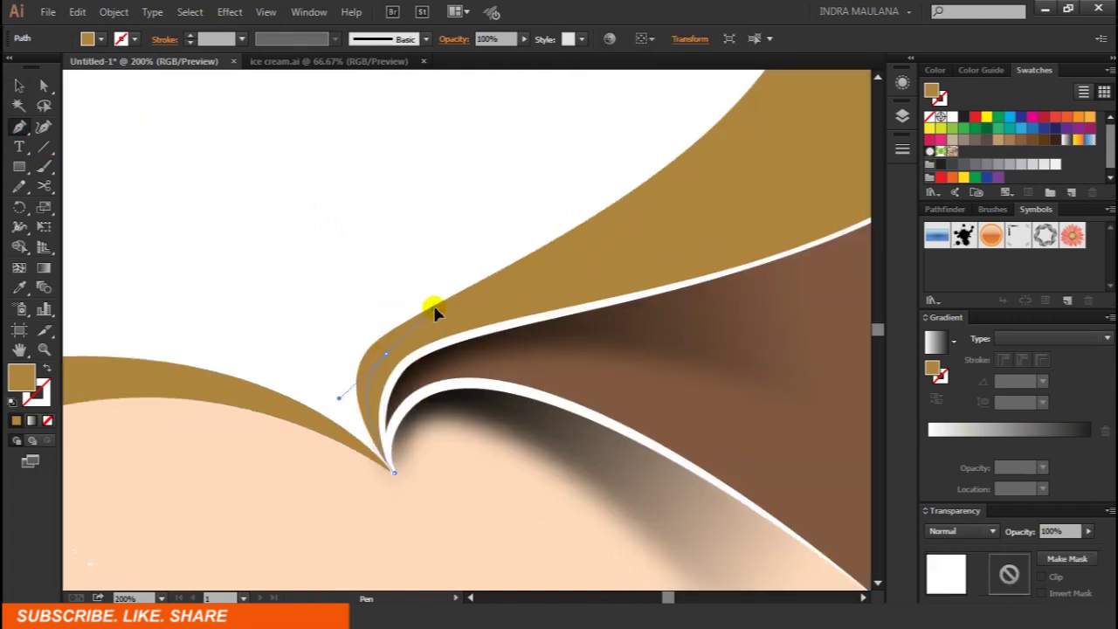
key(space)
key(ctrl+minus)
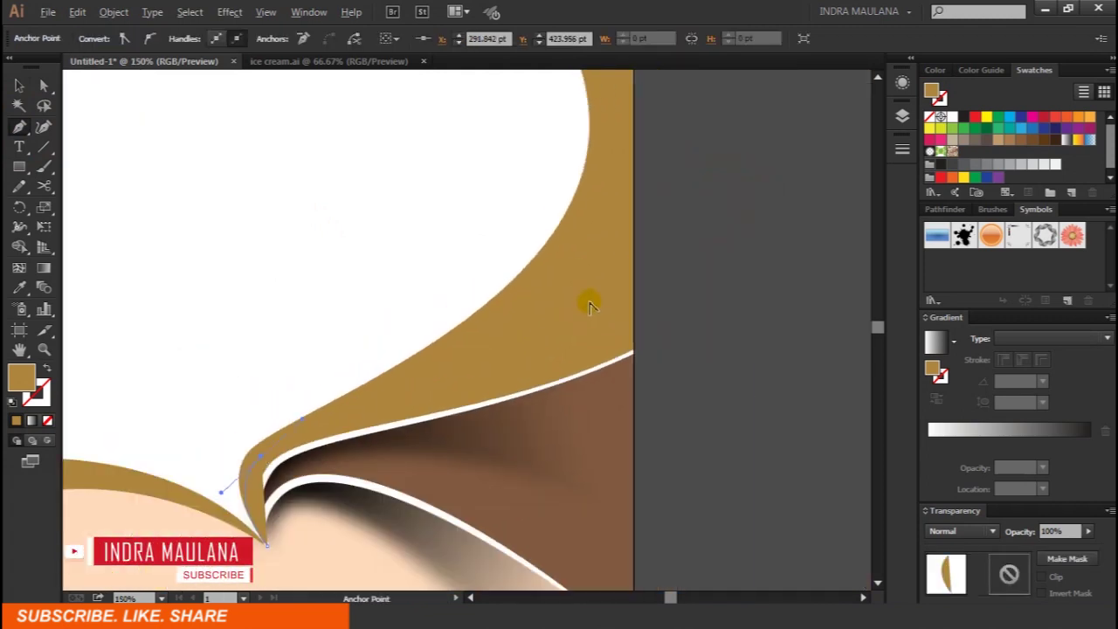
drag(633, 268, 695, 185)
drag(636, 276, 647, 200)
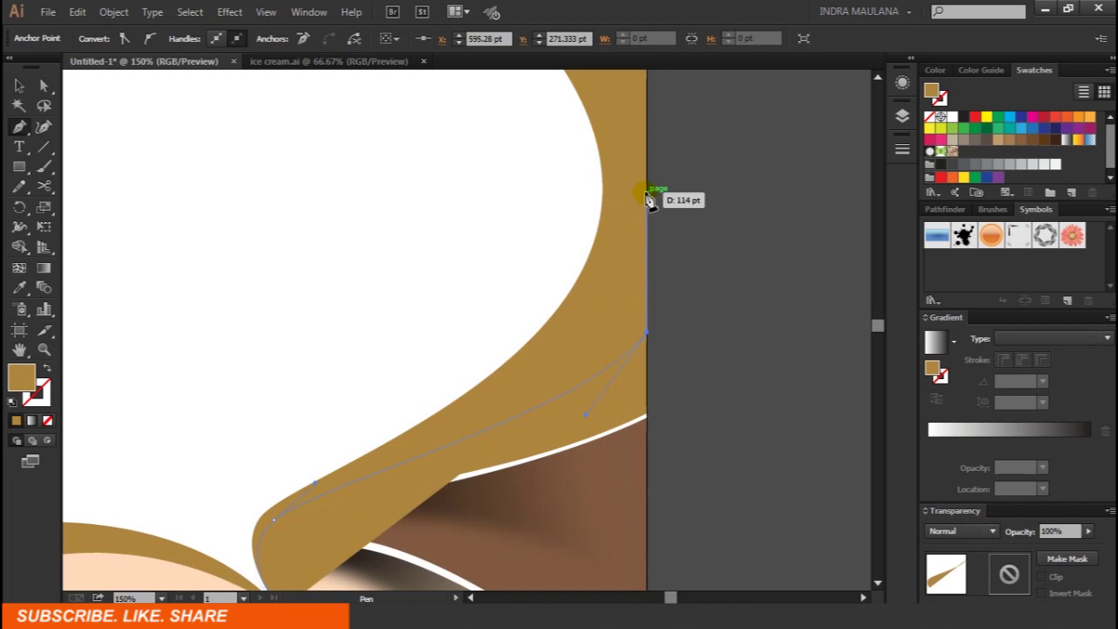
drag(647, 197, 582, 182)
mouse_move(411, 309)
mouse_down()
mouse_move(314, 330)
mouse_move(303, 385)
mouse_up()
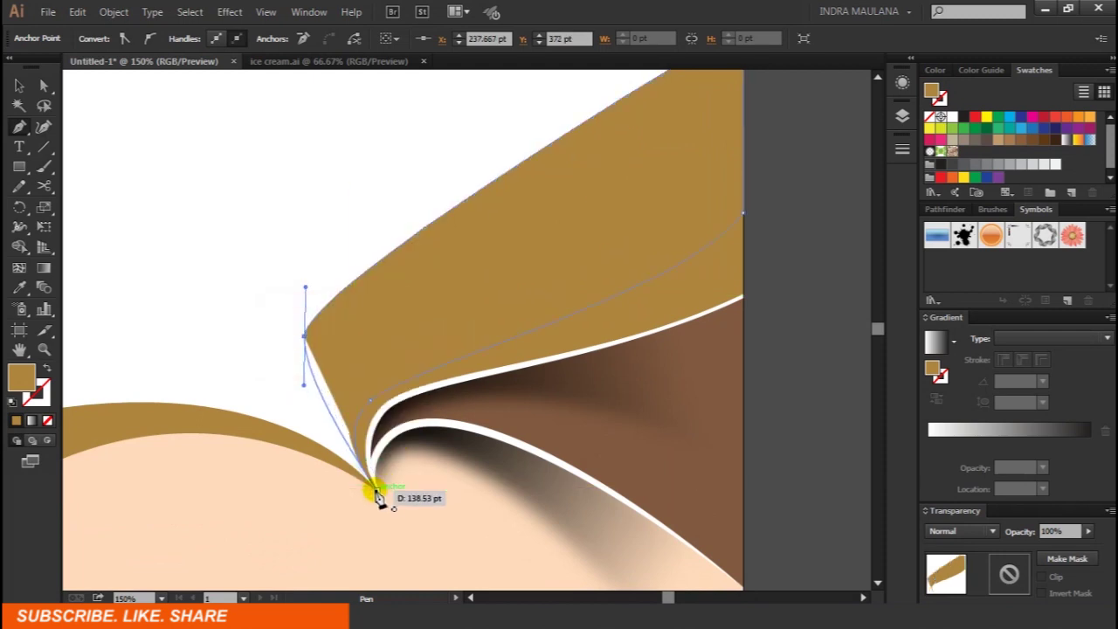
drag(376, 488, 446, 465)
Copy the Multiply black-to-white shadow gradient onto the curl shape and blur it 27.7 px.
click(23, 289)
click(601, 380)
ctrl+click(512, 213)
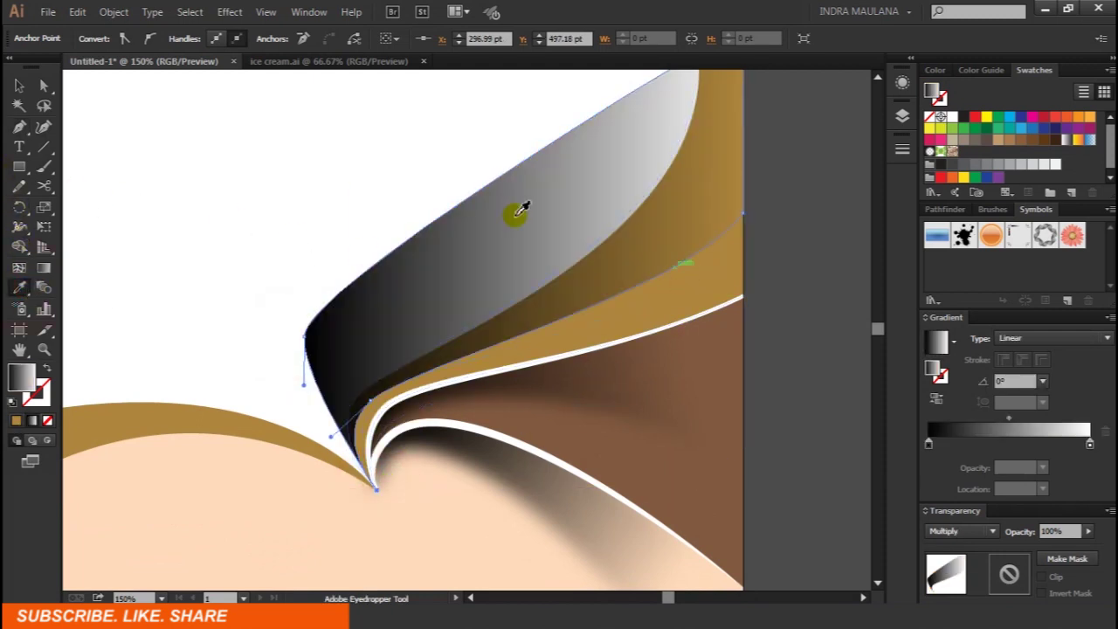
click(224, 13)
mouse_move(245, 277)
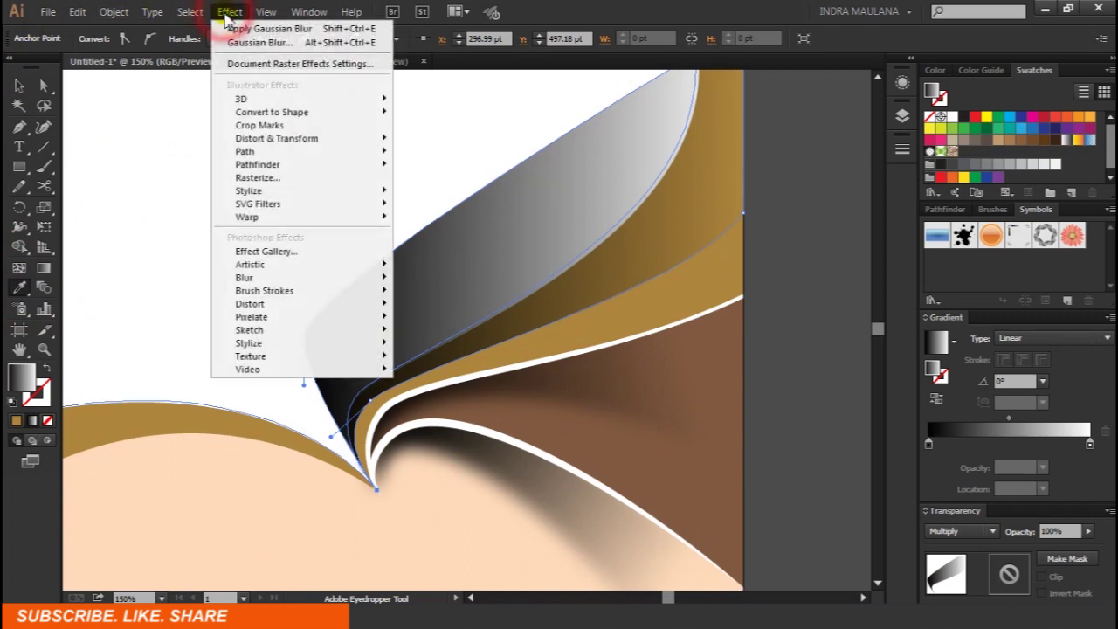
click(448, 280)
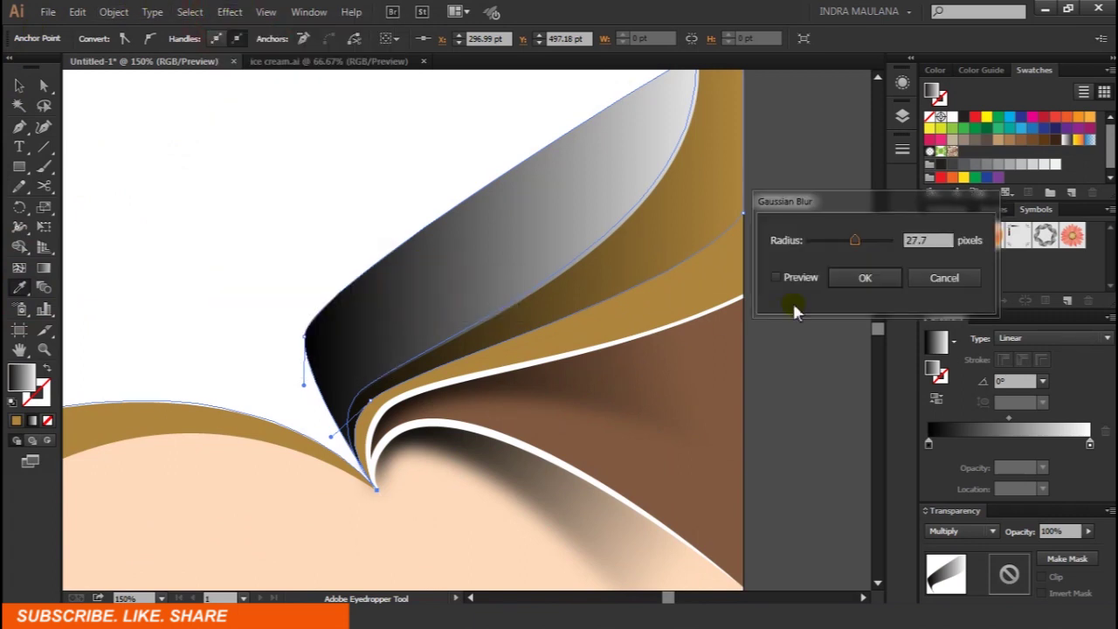
click(846, 279)
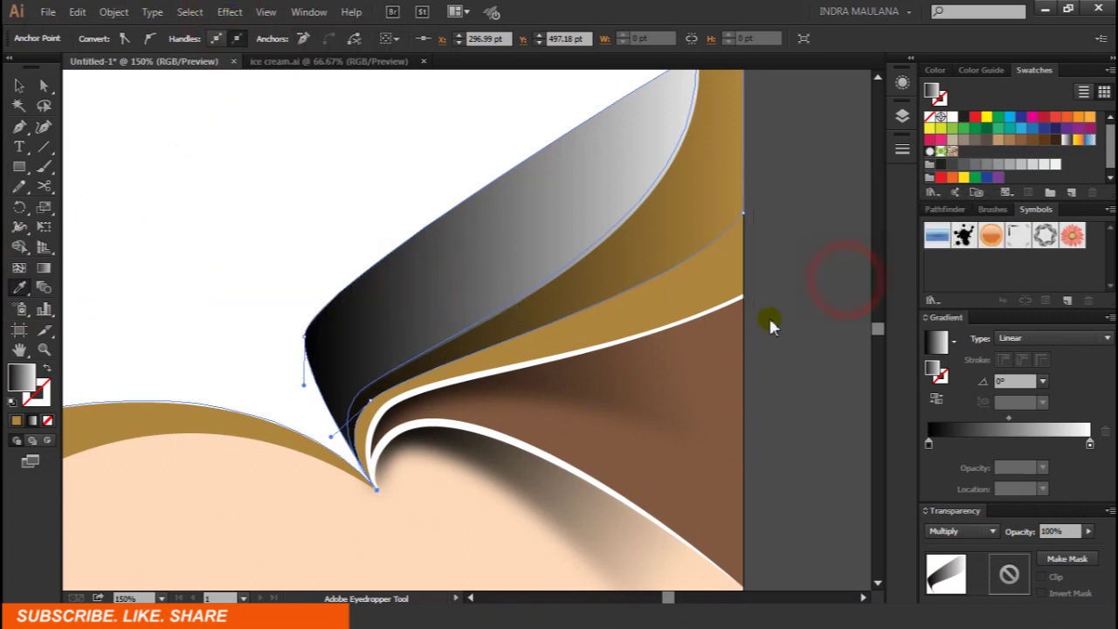
Redraw the shape's gradient diagonally at 34.7°, from lower left to upper right.
click(44, 267)
drag(335, 432, 419, 353)
drag(322, 412, 586, 235)
mouse_move(335, 437)
mouse_down()
mouse_move(722, 176)
mouse_move(714, 186)
mouse_up()
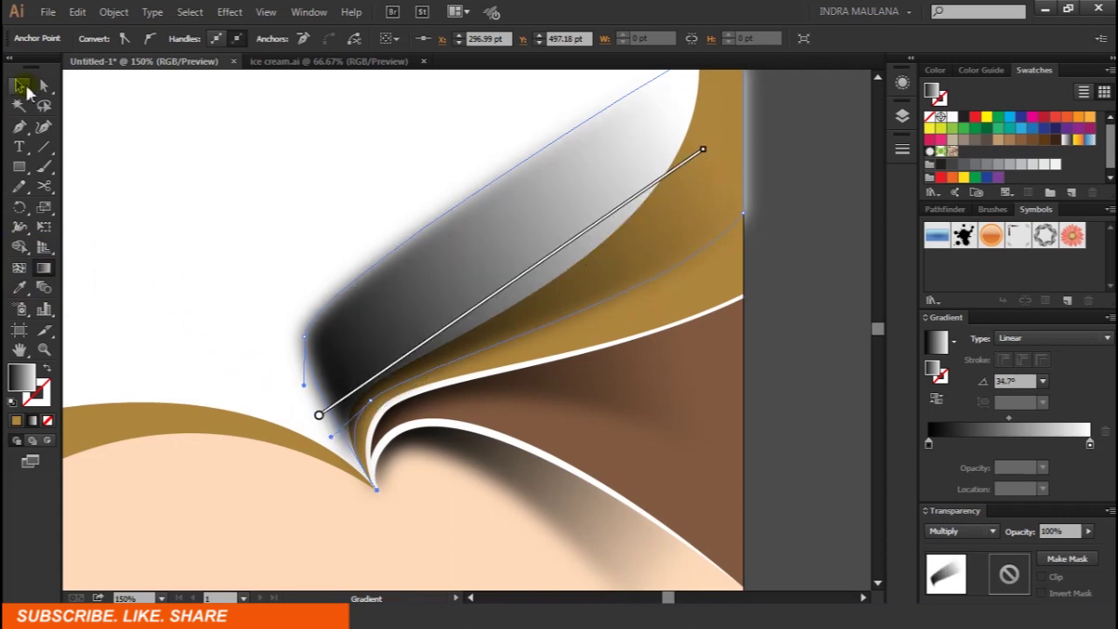
click(19, 88)
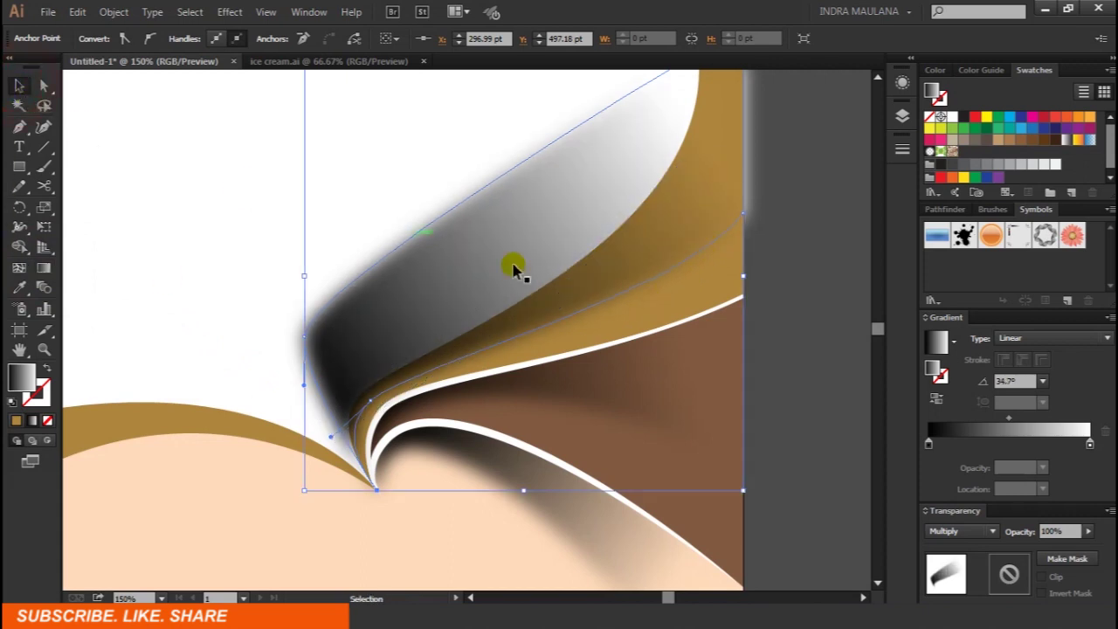
click(673, 311)
Paste a copy of the tan curl in front and bring it to the front.
click(77, 12)
click(102, 92)
click(77, 13)
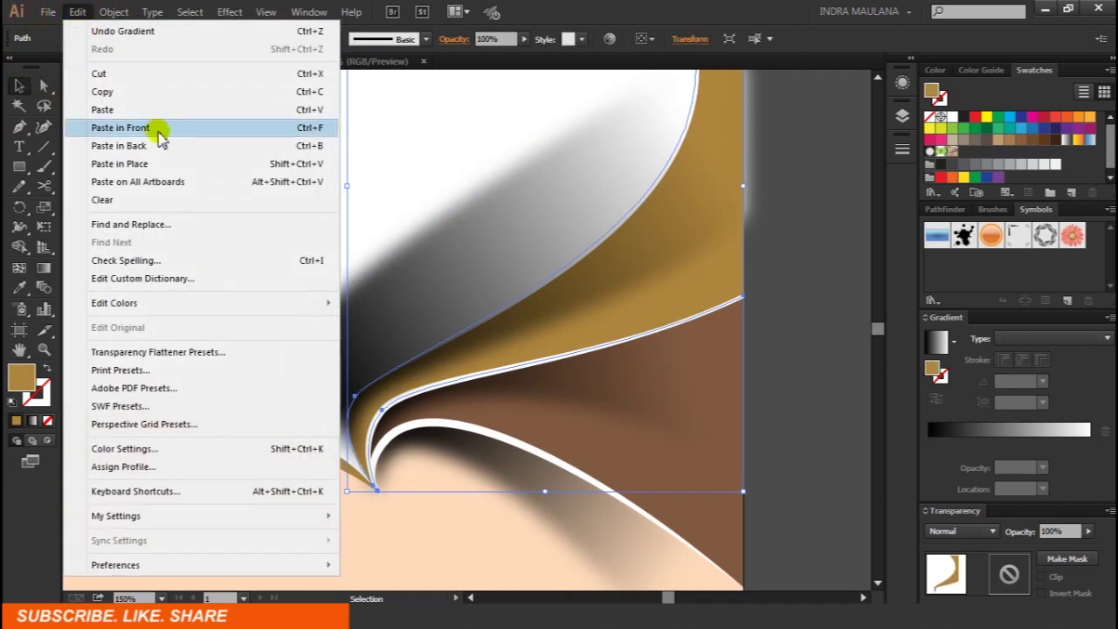
click(160, 131)
right_click(687, 281)
mouse_move(731, 513)
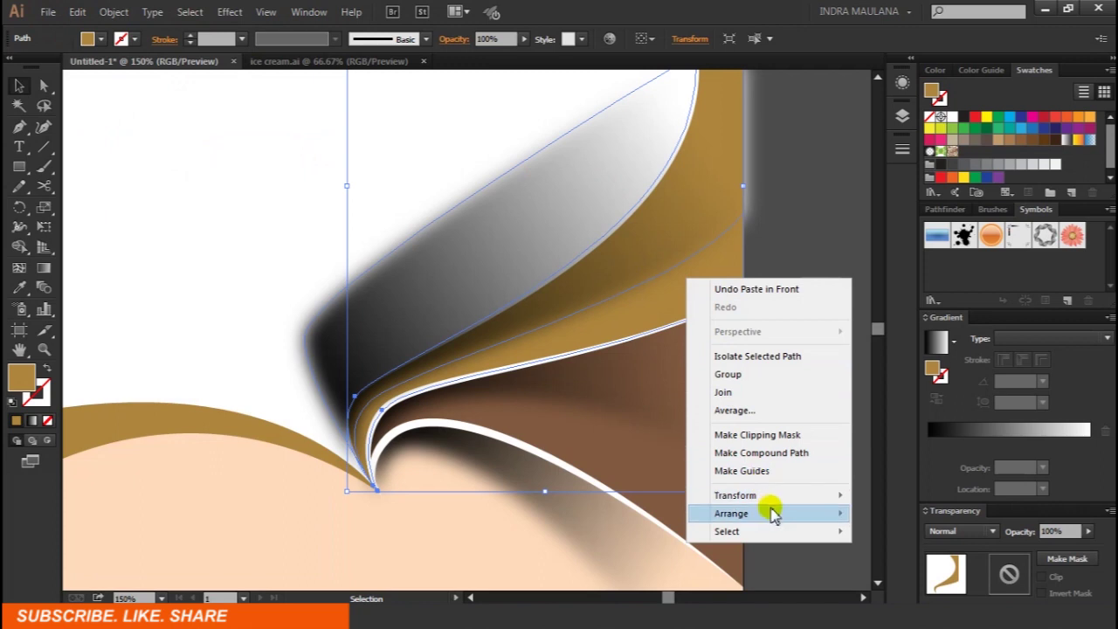
click(879, 516)
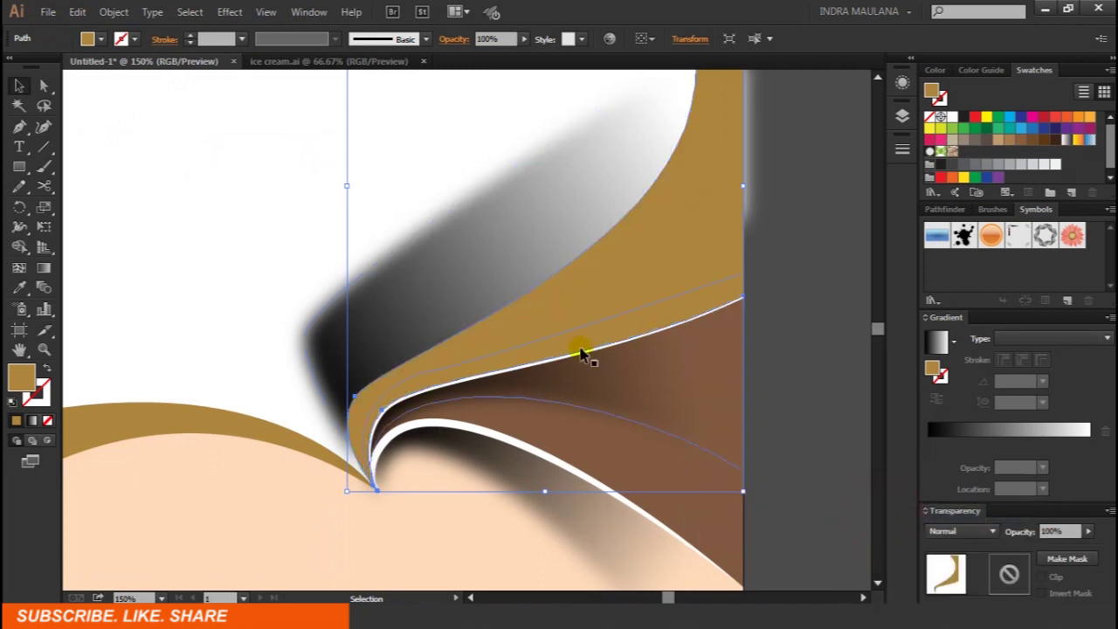
Clip the blurred shadow to the curl copy and send the group back one level.
shift+click(640, 319)
right_click(639, 272)
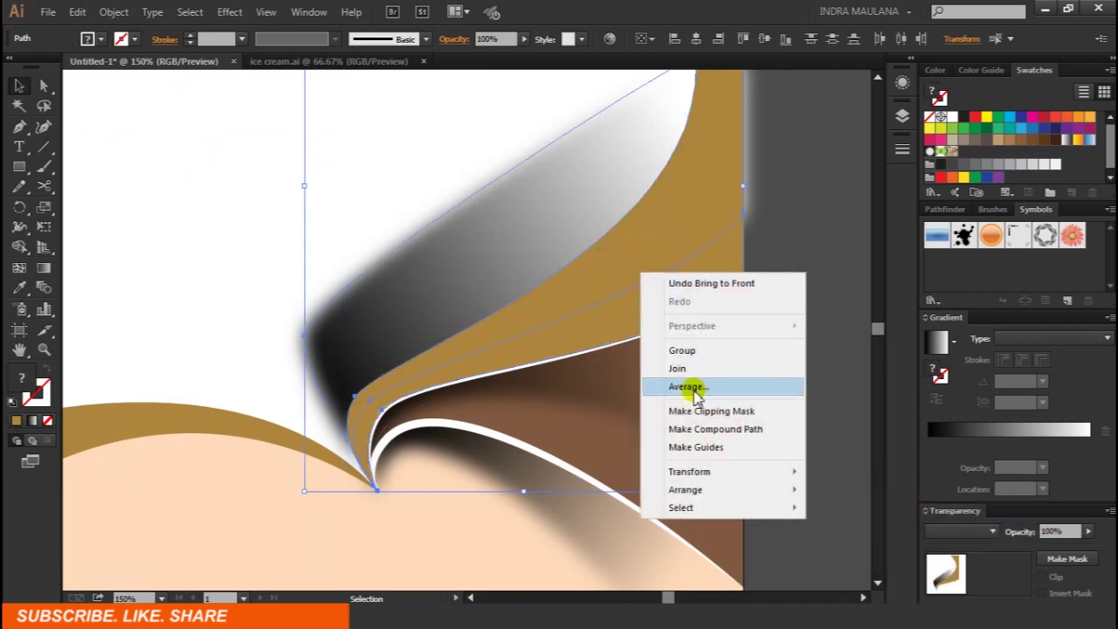
click(708, 412)
right_click(634, 276)
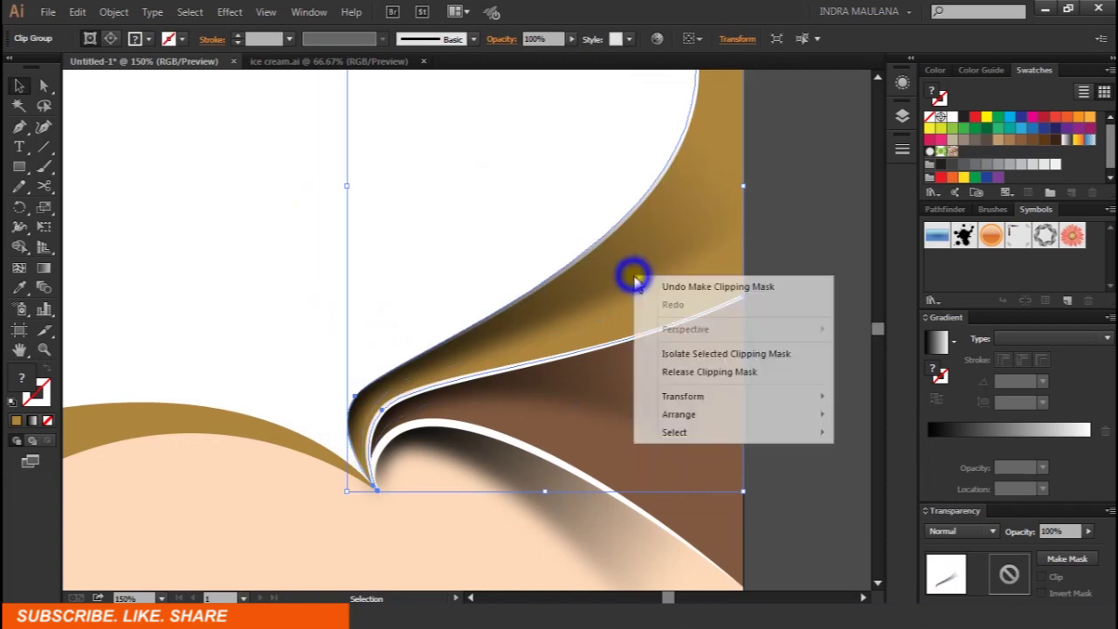
mouse_move(678, 414)
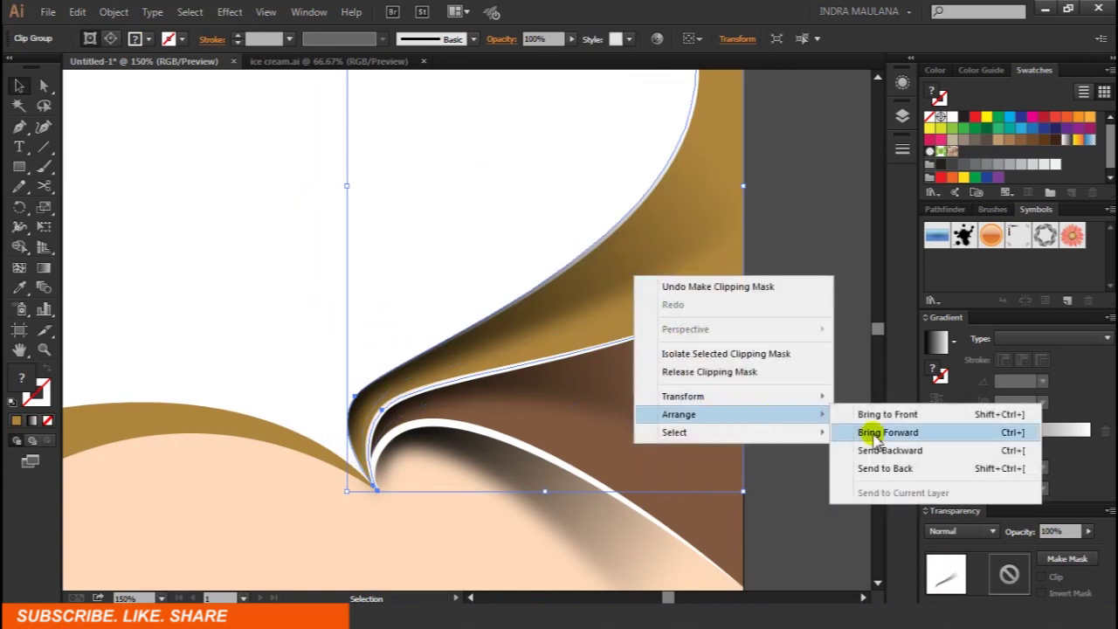
click(884, 451)
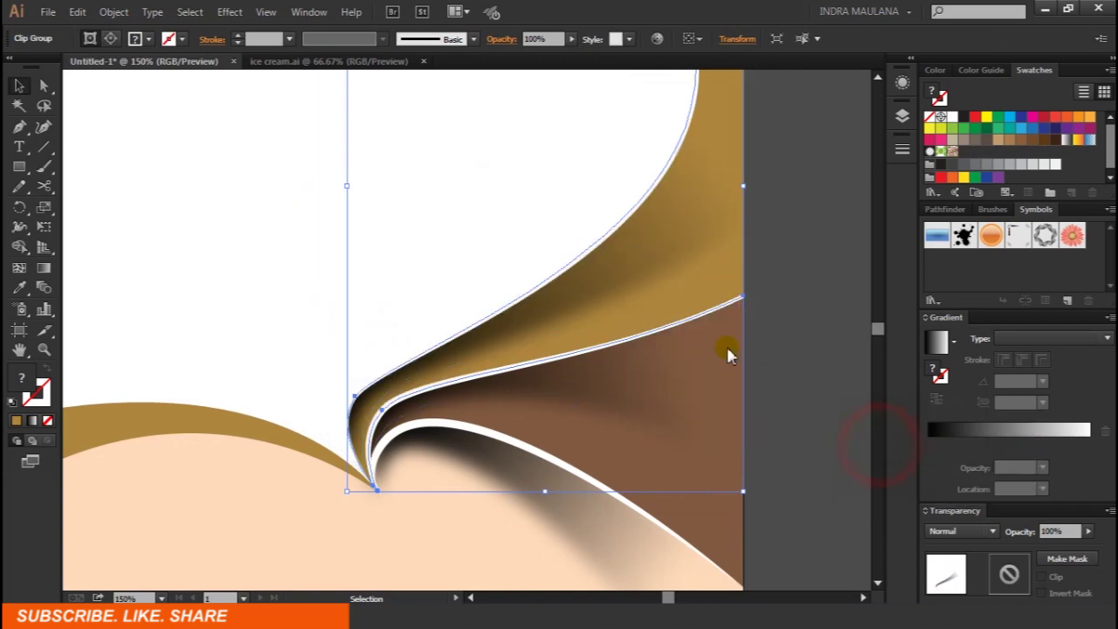
click(802, 242)
scroll(806, 218, down, 2)
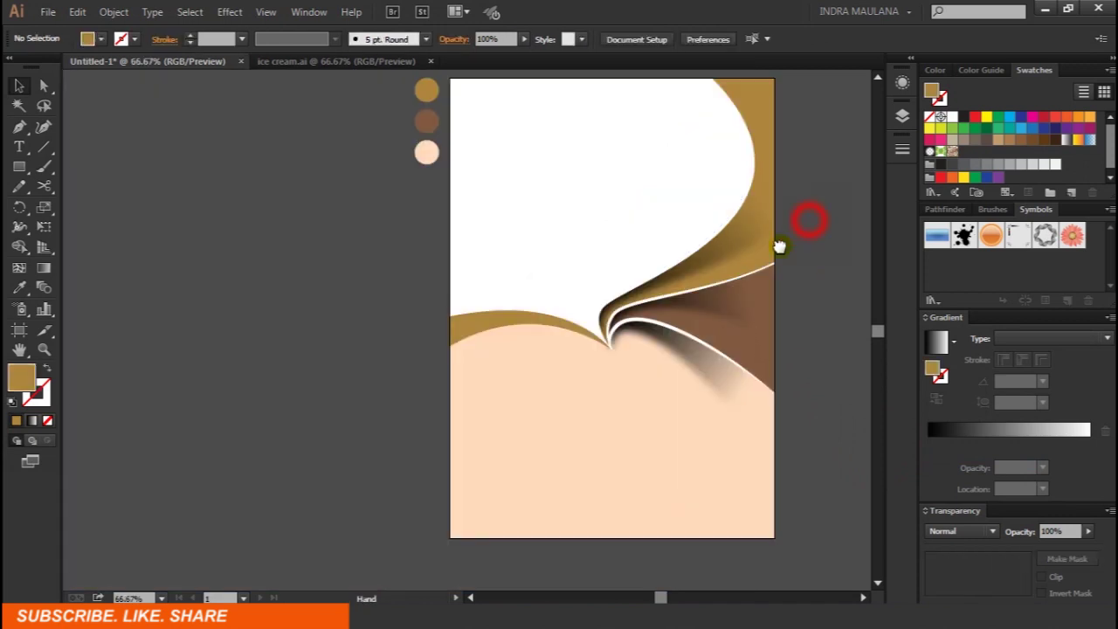
Place the ice cream cones photo at the artboard's top-left and position it.
drag(806, 218, 753, 268)
scroll(717, 288, up, 1)
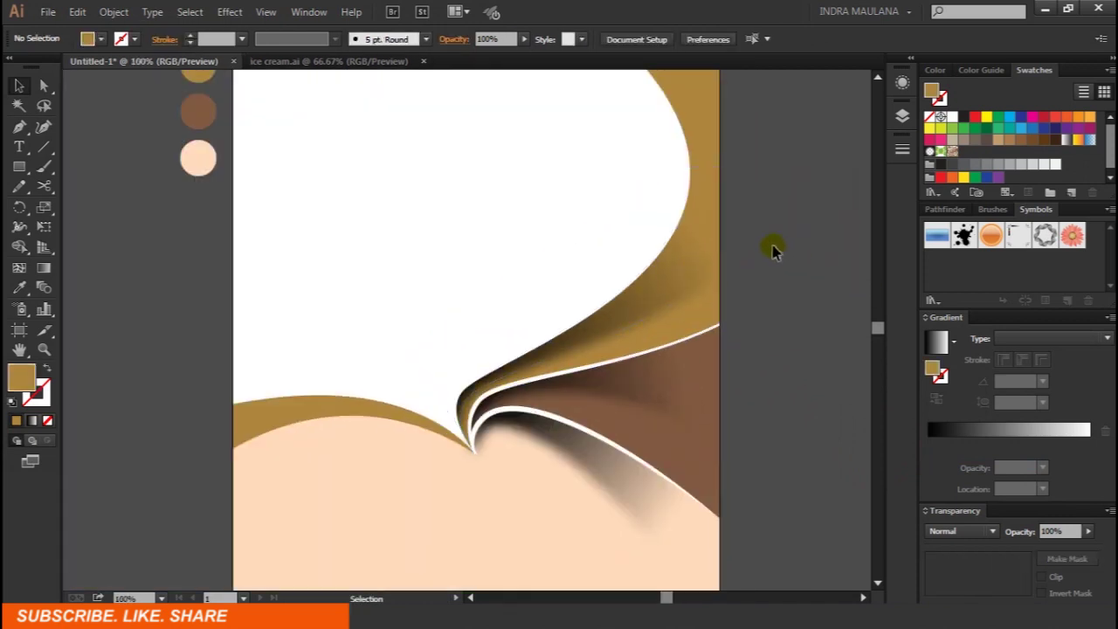
scroll(772, 250, up, 1)
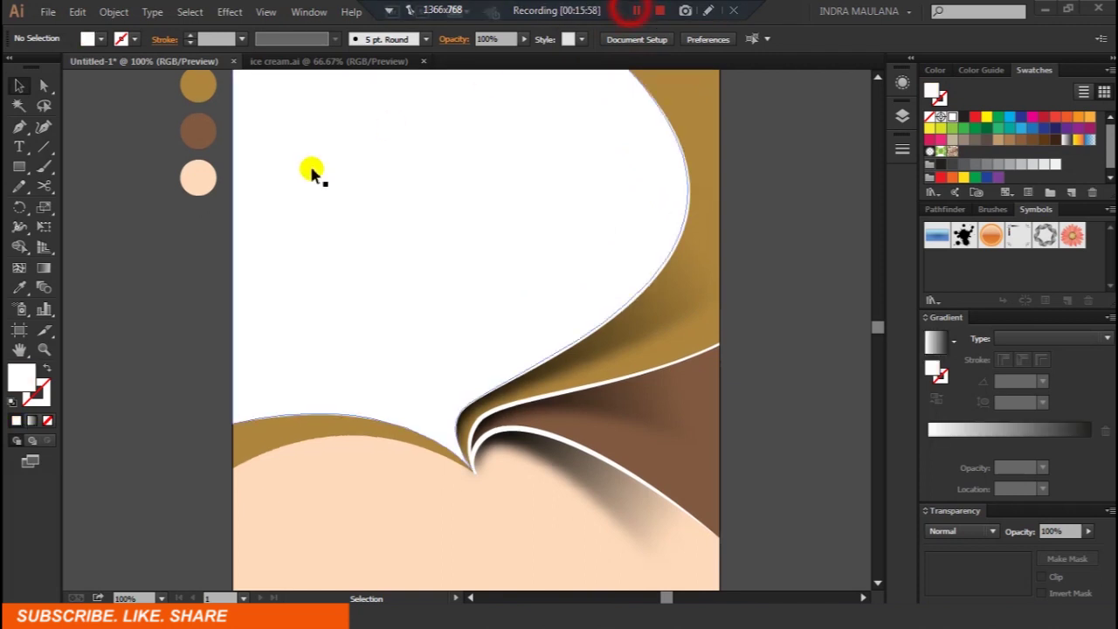
click(48, 12)
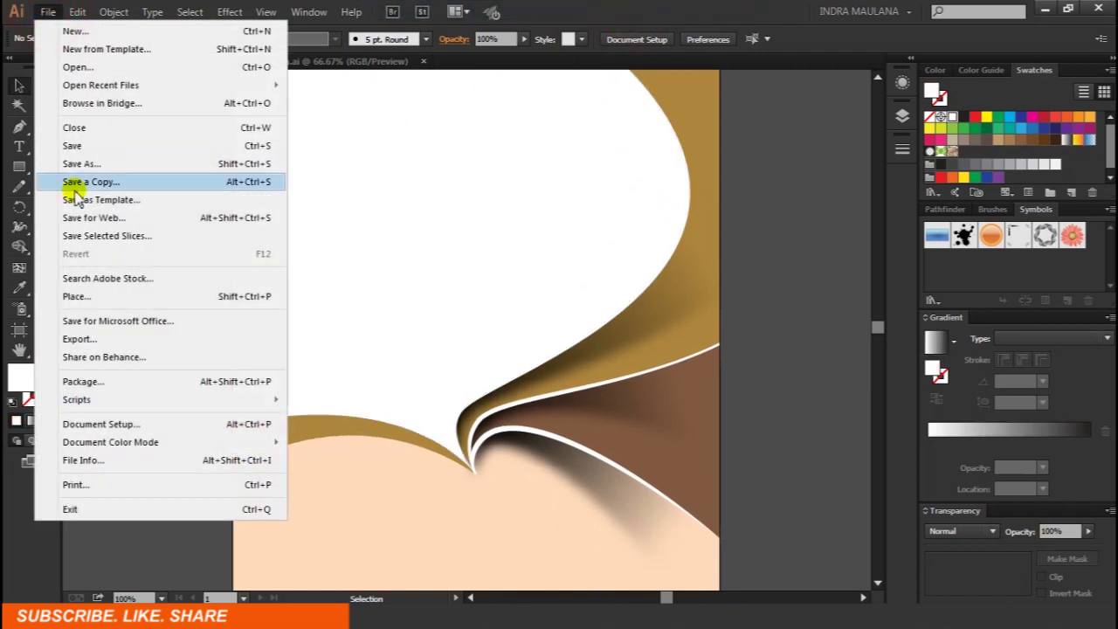
click(98, 292)
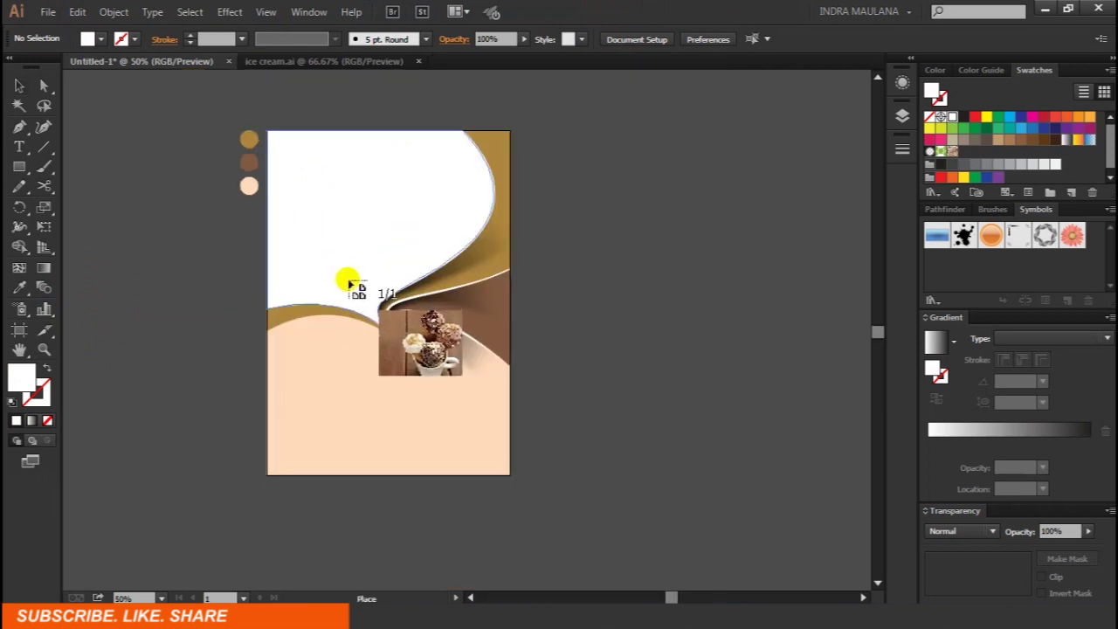
drag(267, 133, 561, 328)
key(ctrl+plus)
mouse_move(494, 197)
mouse_down()
mouse_move(389, 197)
mouse_move(522, 182)
mouse_up()
scroll(448, 201, up, 1)
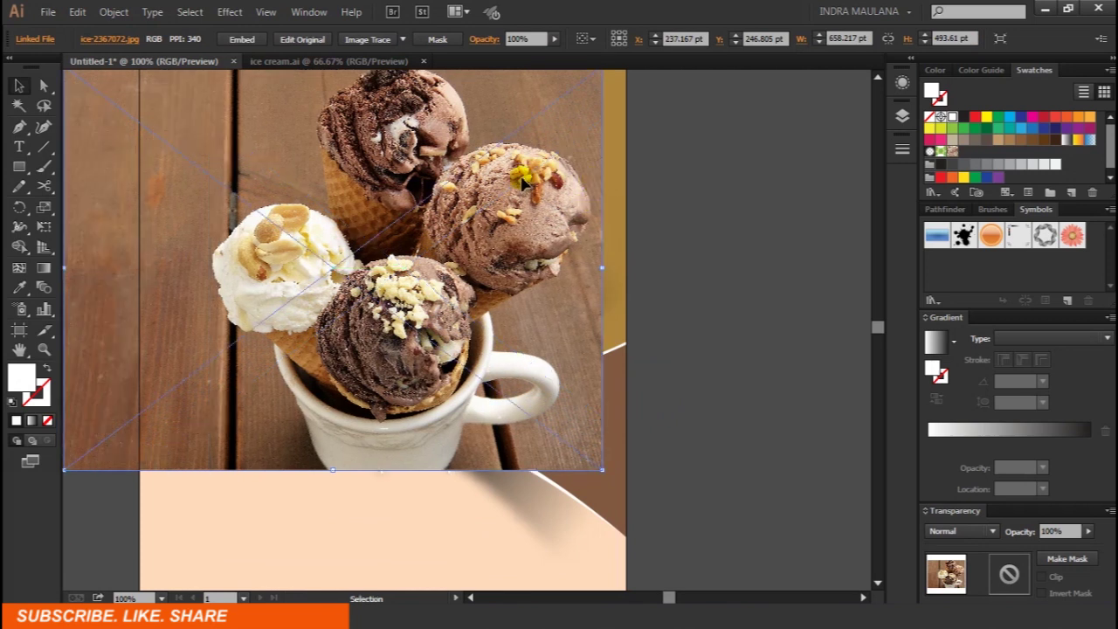
Send the photo to the back and clip it inside the white curl shape.
right_click(522, 181)
mouse_move(587, 273)
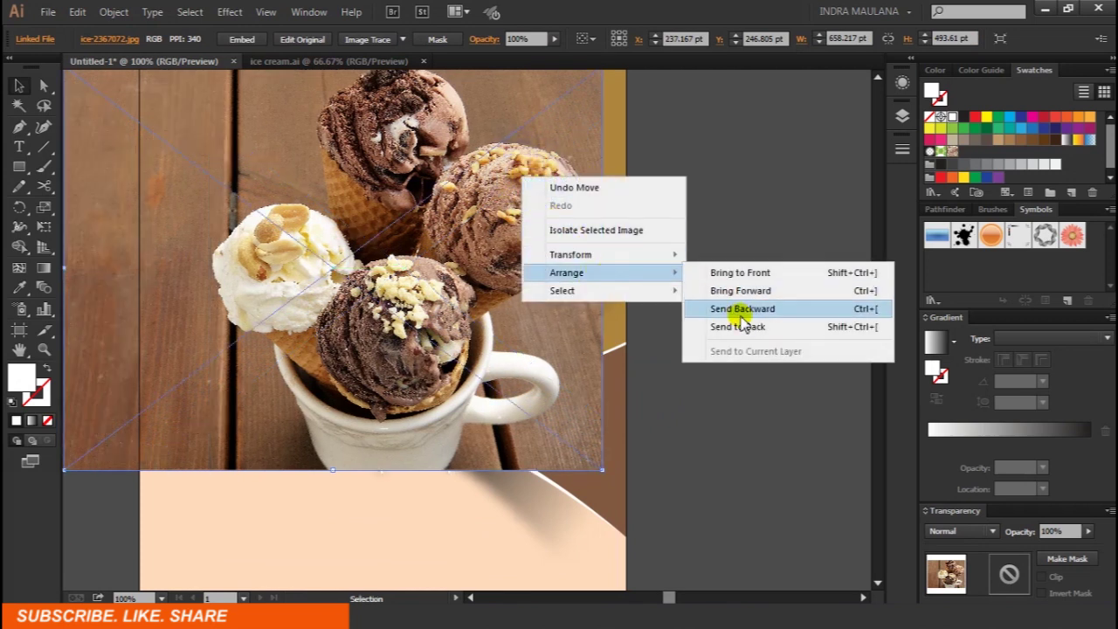
click(739, 326)
shift+click(380, 185)
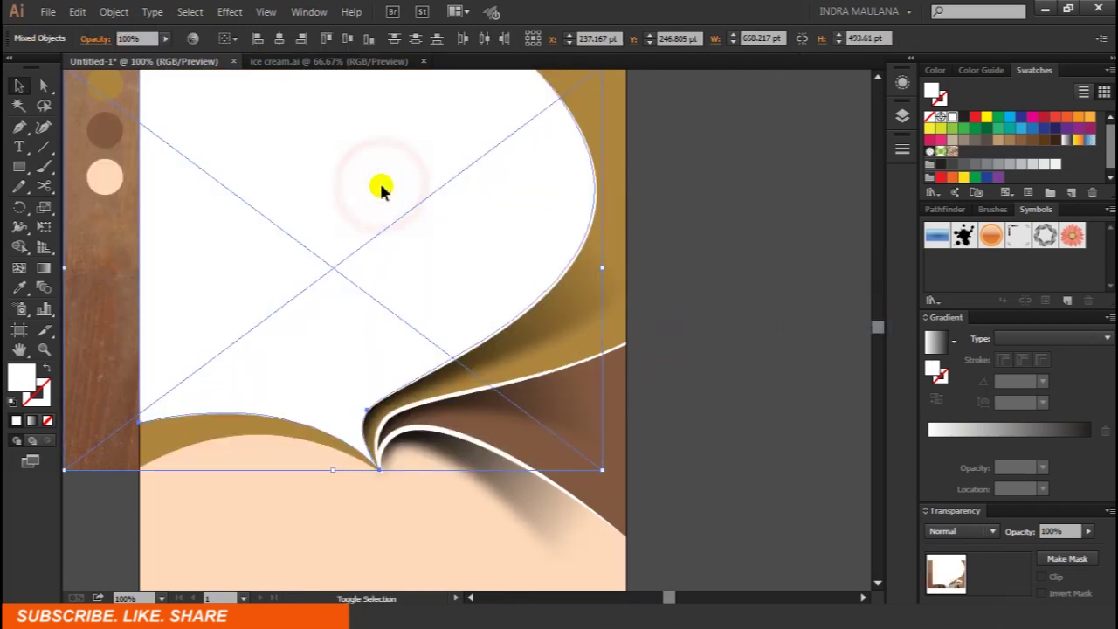
right_click(381, 186)
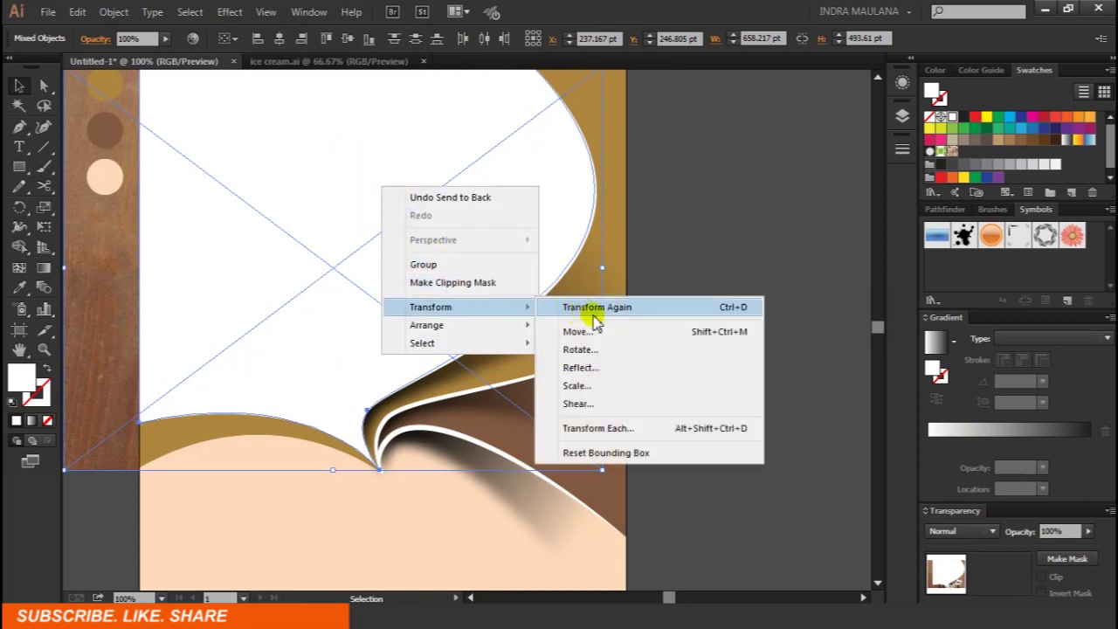
click(470, 282)
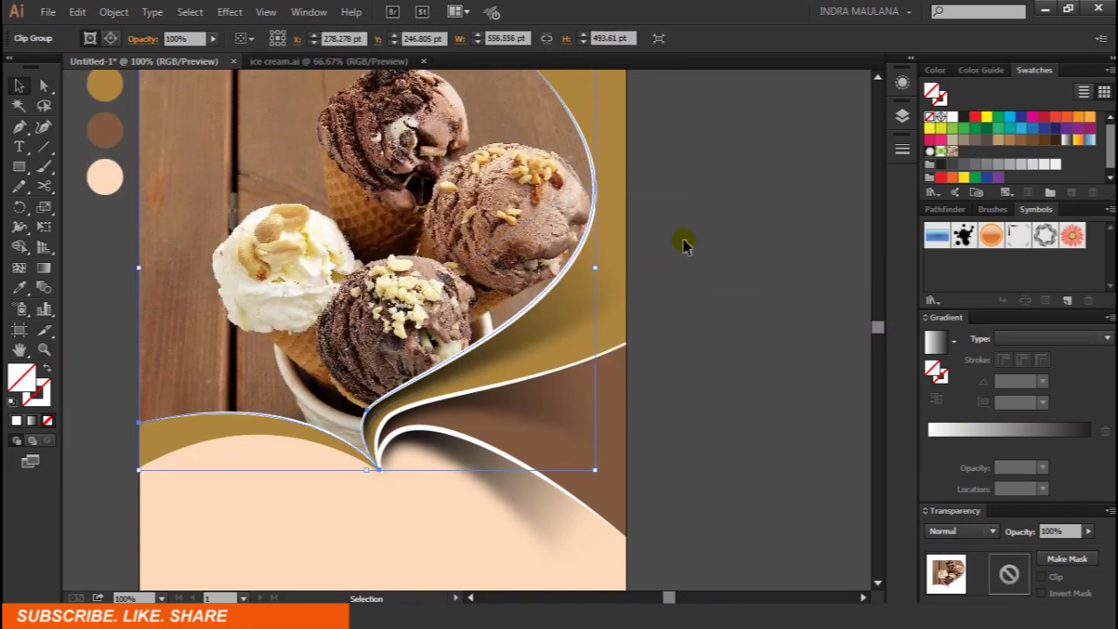
click(687, 244)
ctrl+alt+click(699, 232)
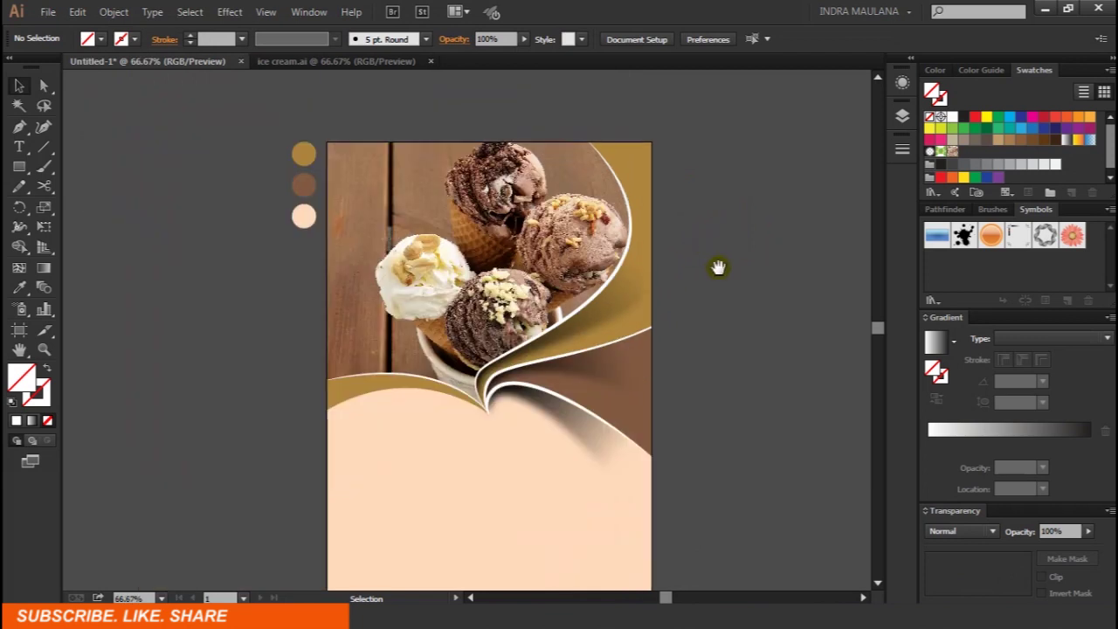
drag(718, 265, 706, 241)
scroll(706, 247, down, 1)
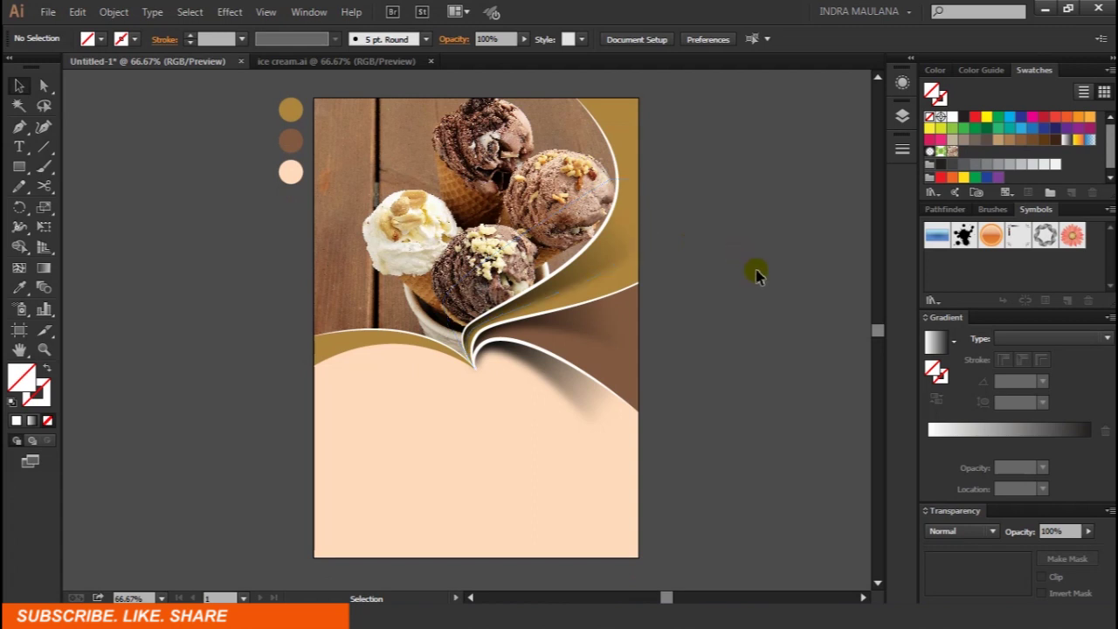
Place the hand-holding-pink-cone photo at the lower right of the peach area.
click(52, 14)
click(82, 294)
scroll(568, 419, down, 3)
drag(640, 459, 384, 320)
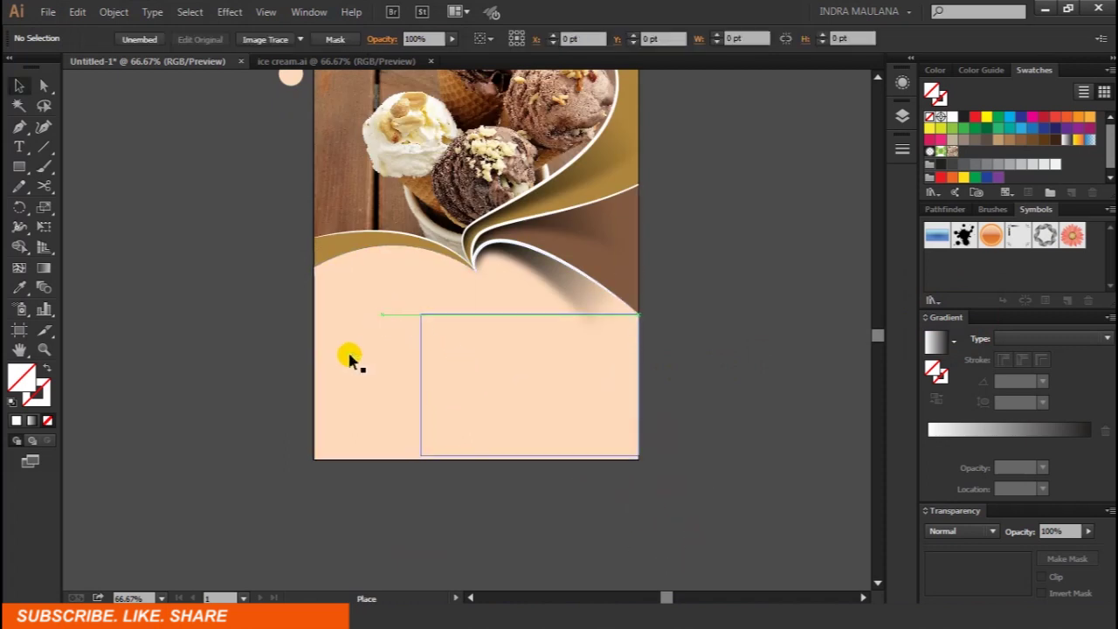
click(725, 382)
scroll(677, 428, up, 1)
Move the cone photo lower and enlarge it within the peach area.
drag(474, 392, 549, 400)
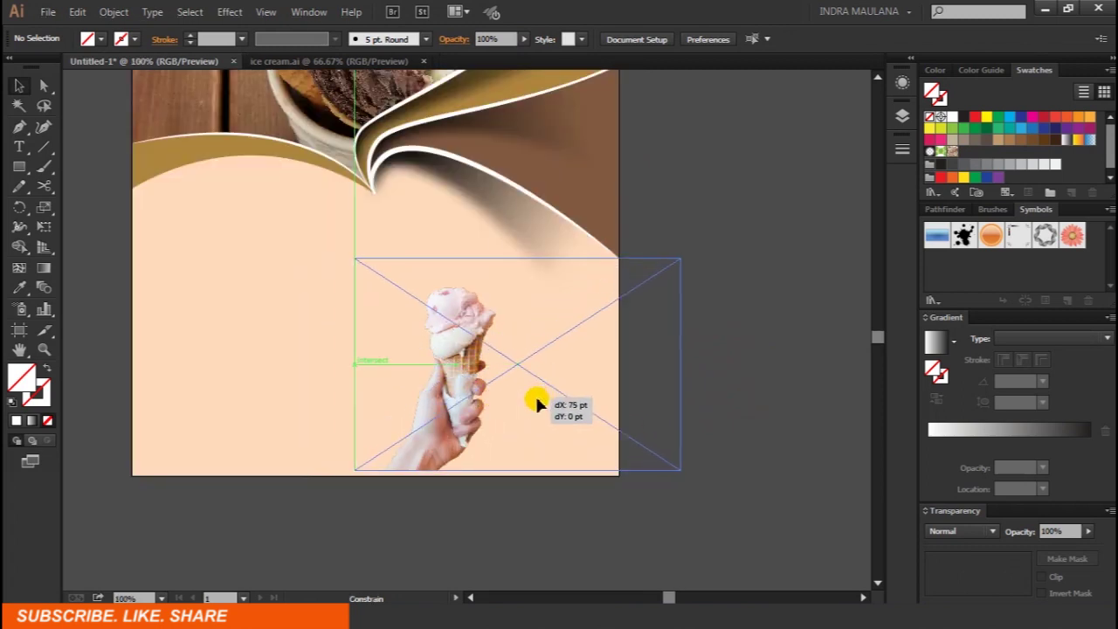
drag(549, 398, 549, 398)
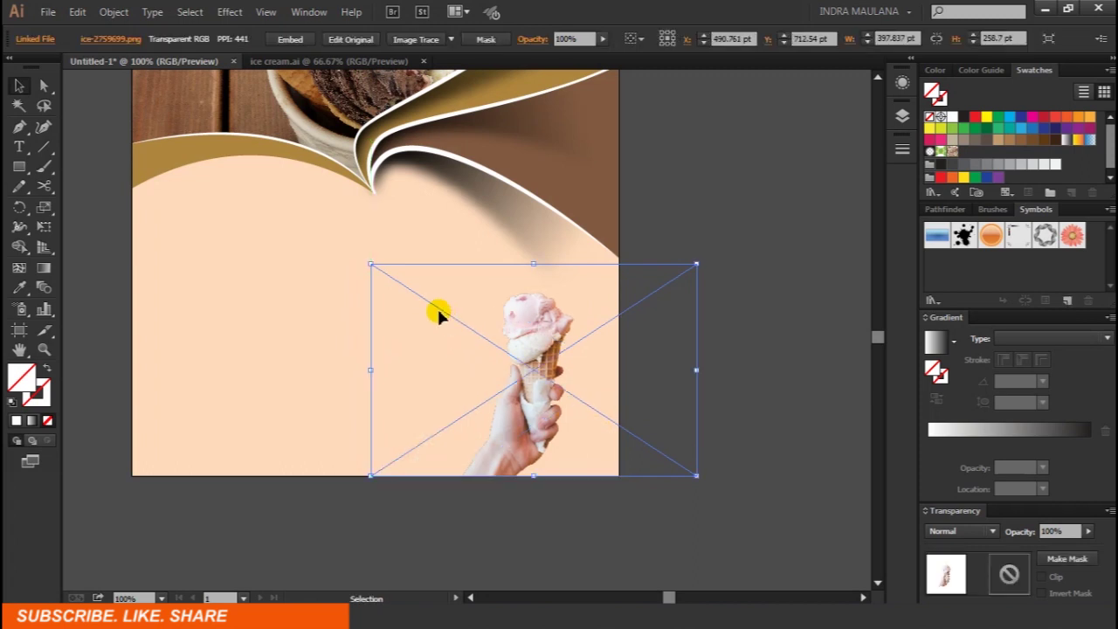
drag(370, 264, 280, 204)
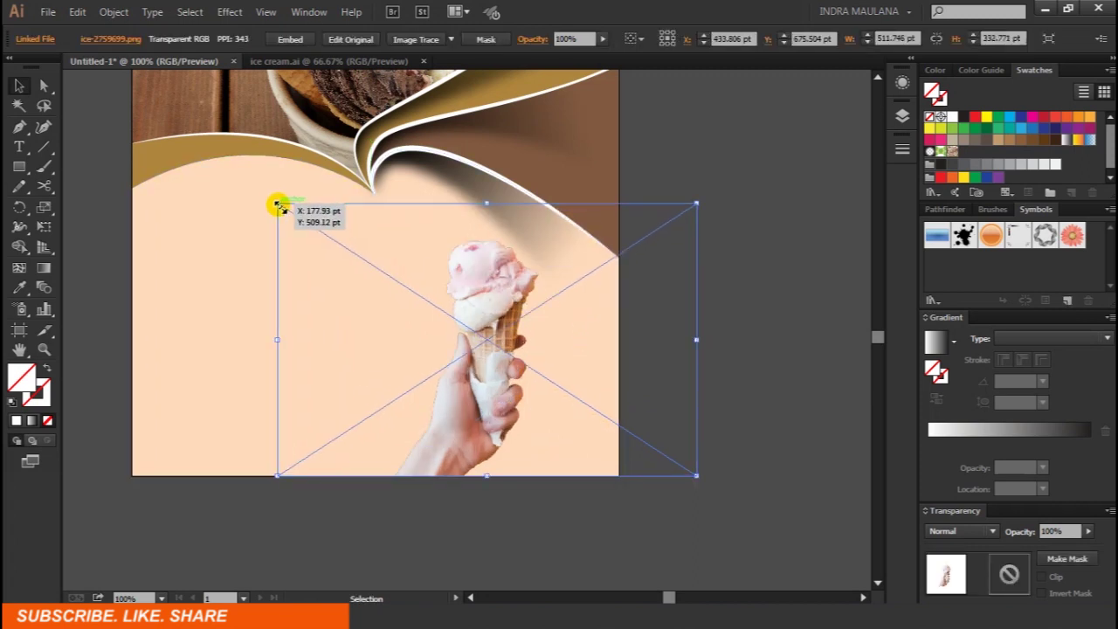
drag(498, 337, 511, 337)
click(783, 250)
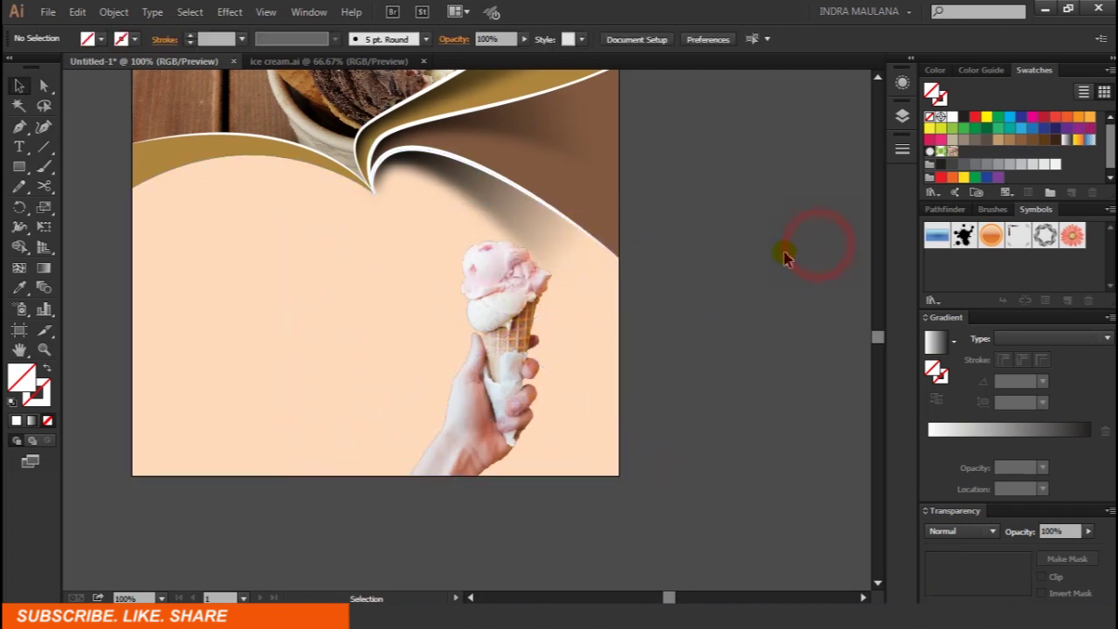
scroll(749, 233, up, 2)
scroll(769, 278, up, 2)
drag(761, 275, 777, 385)
mouse_move(603, 13)
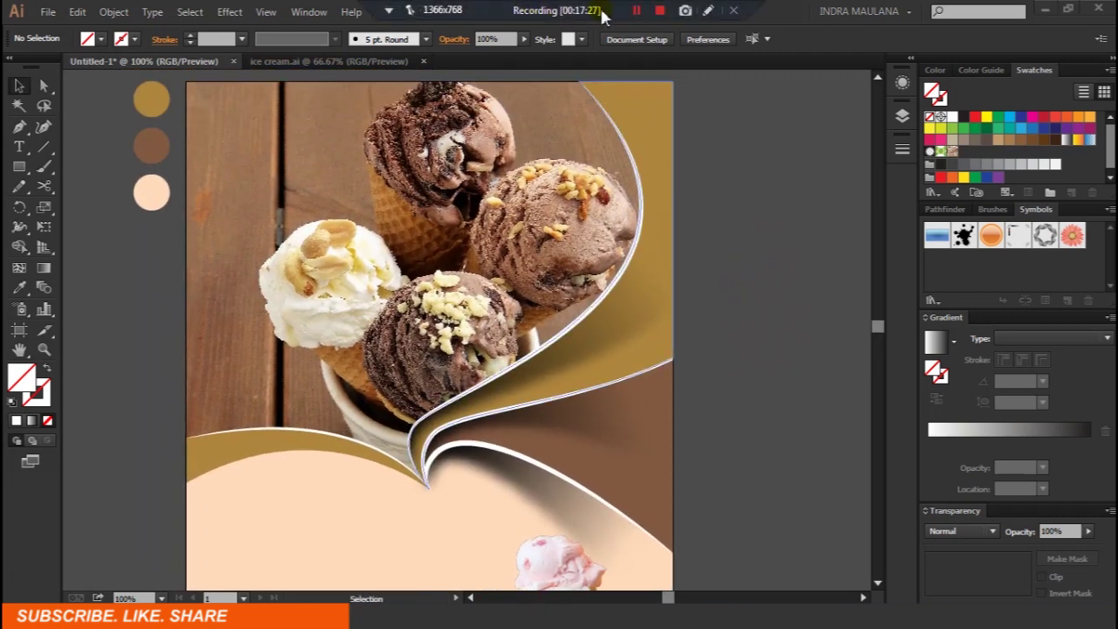
Add 'ice cream' text beside the artboard, enlarge it, and set it to Title Case.
click(19, 147)
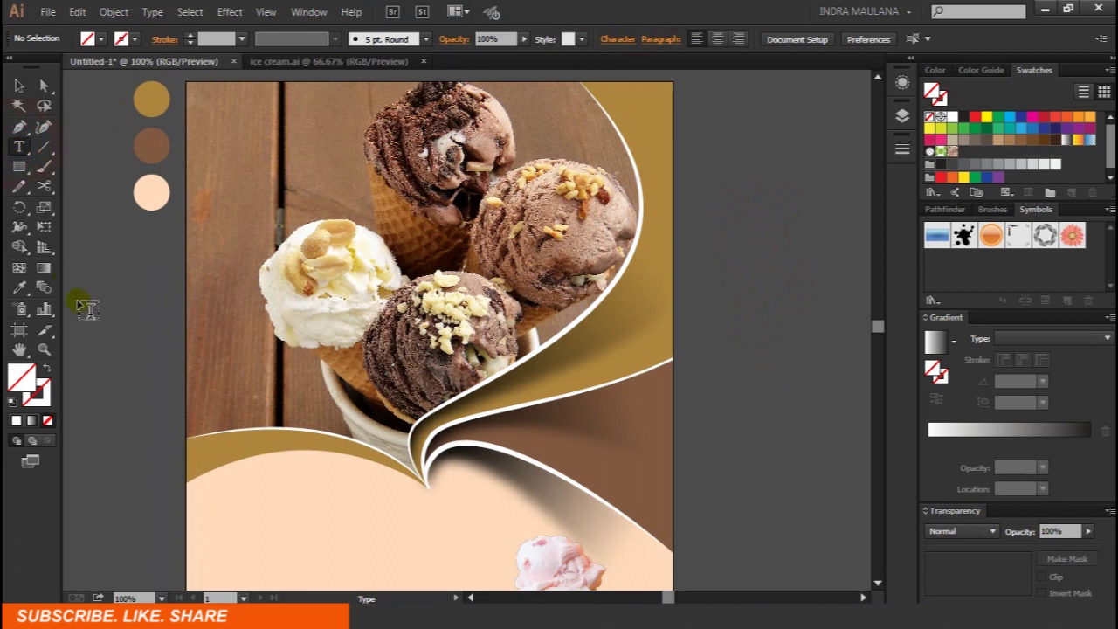
click(121, 358)
text(ice cream)
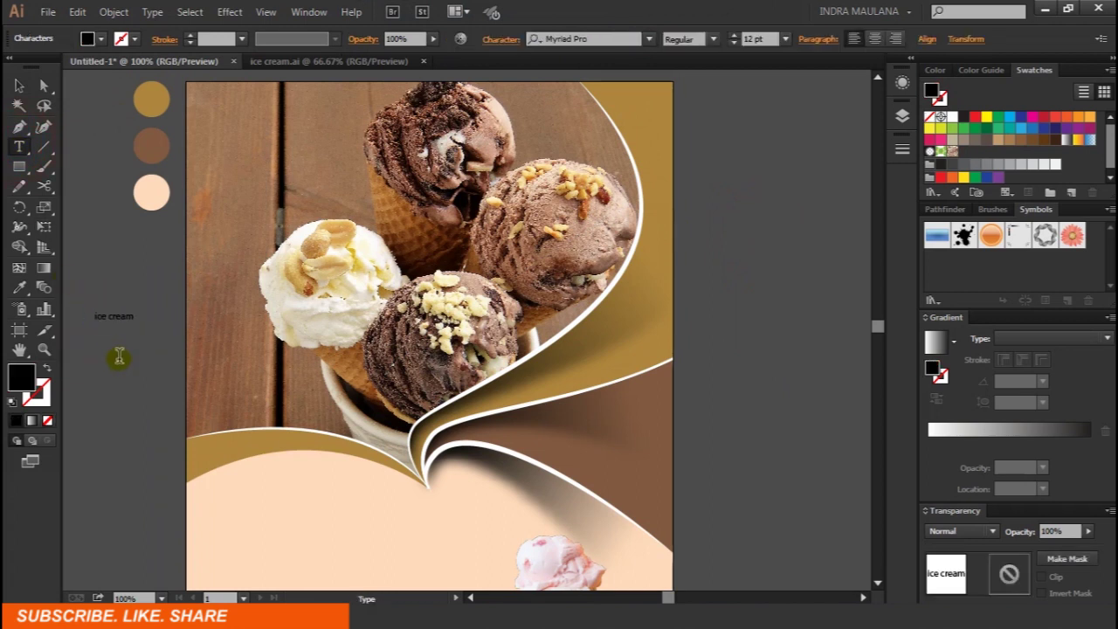
click(20, 87)
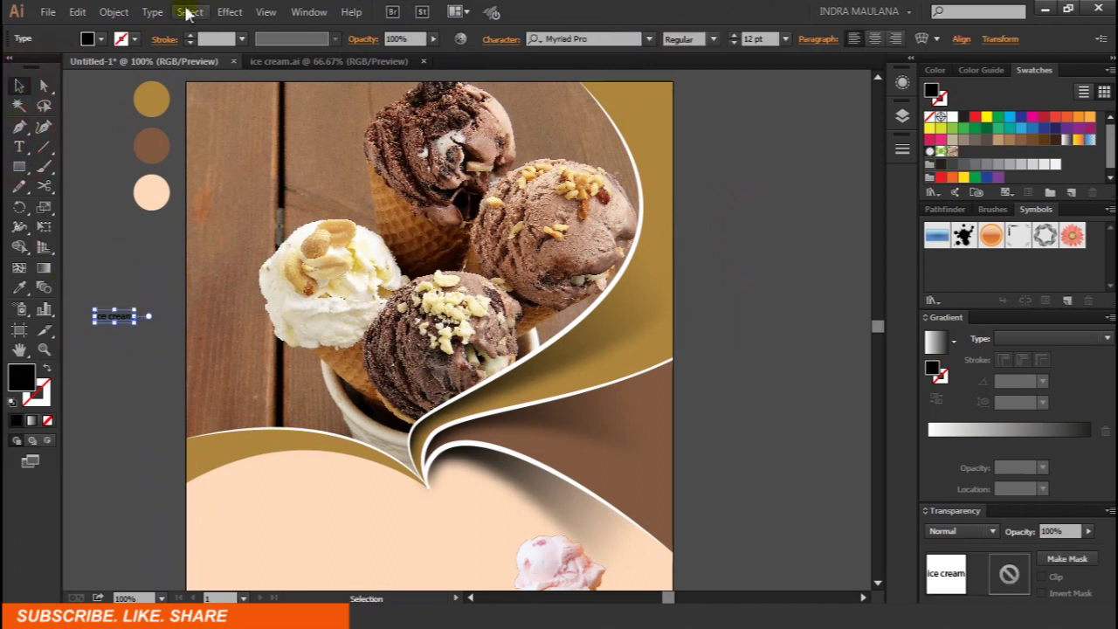
click(155, 13)
mouse_move(192, 266)
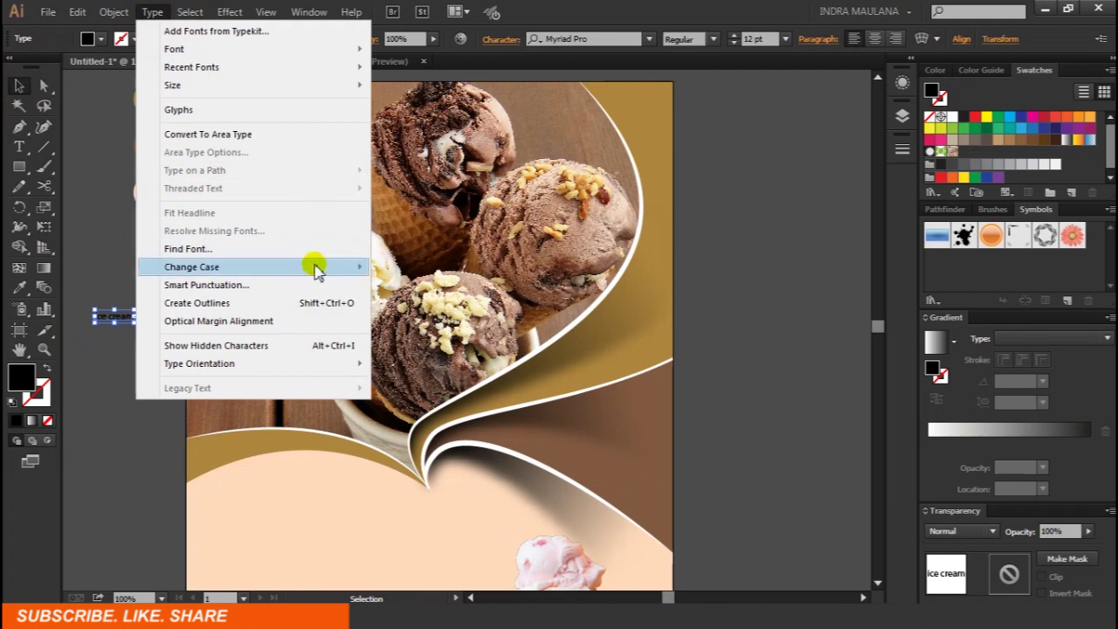
click(424, 284)
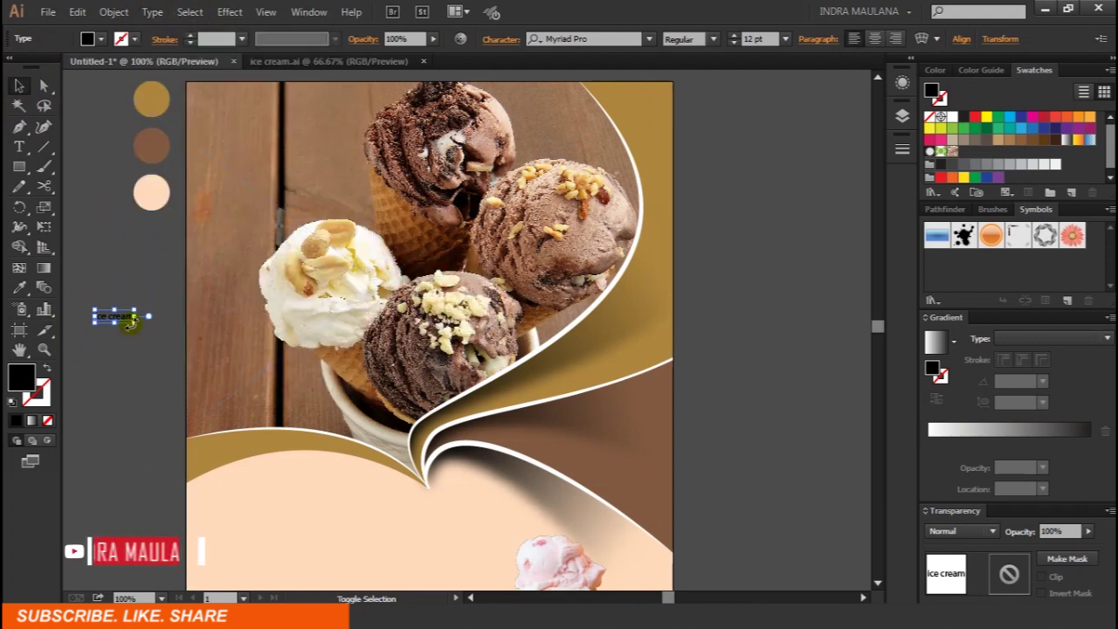
drag(135, 323, 208, 347)
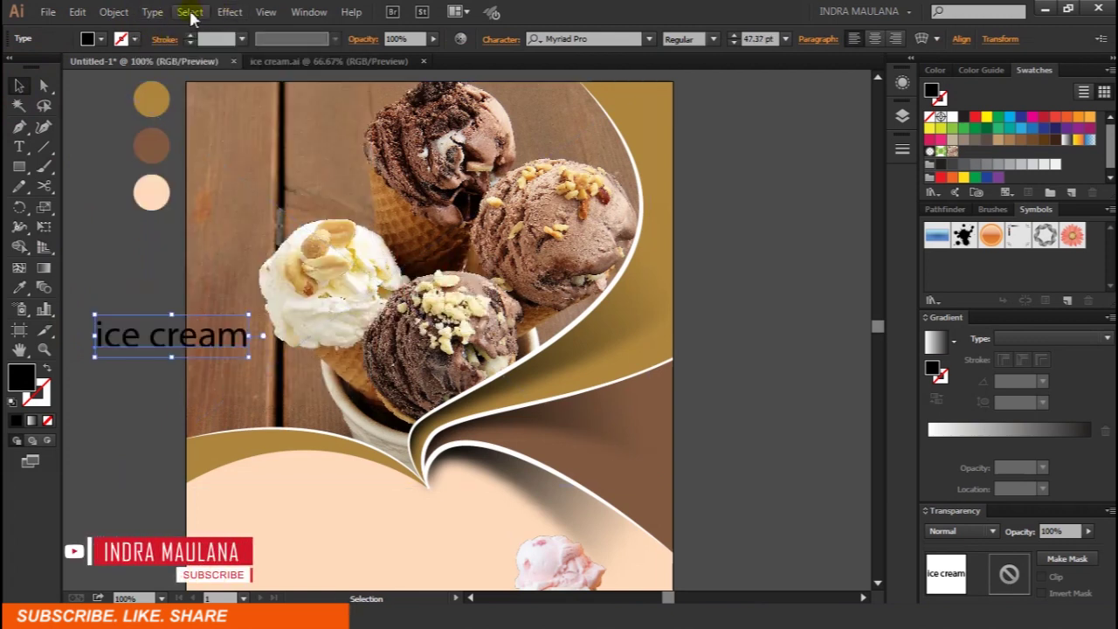
click(152, 13)
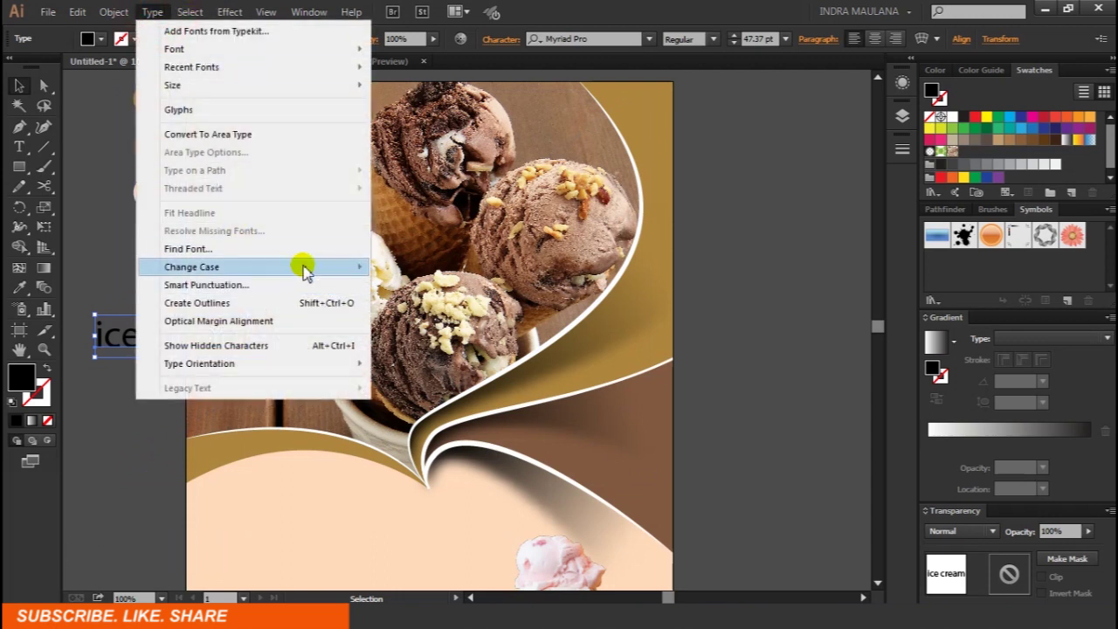
mouse_move(192, 267)
click(410, 302)
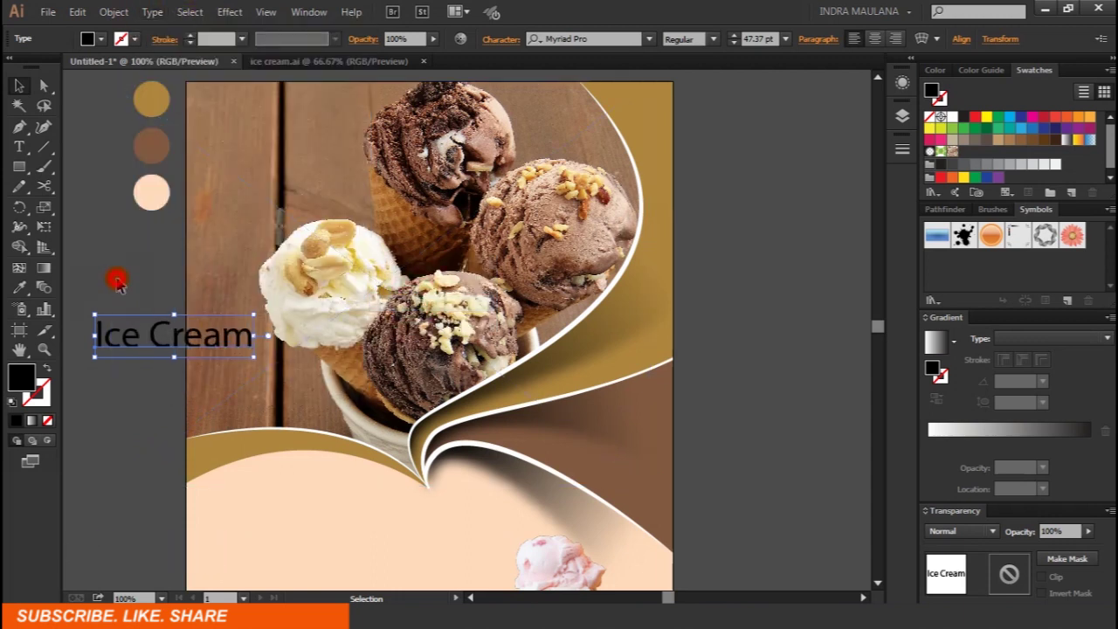
Move the Ice Cream title onto the peach area and enlarge it to 57.6 pt.
click(118, 284)
scroll(118, 284, down, 3)
drag(140, 267, 255, 454)
scroll(256, 390, down, 3)
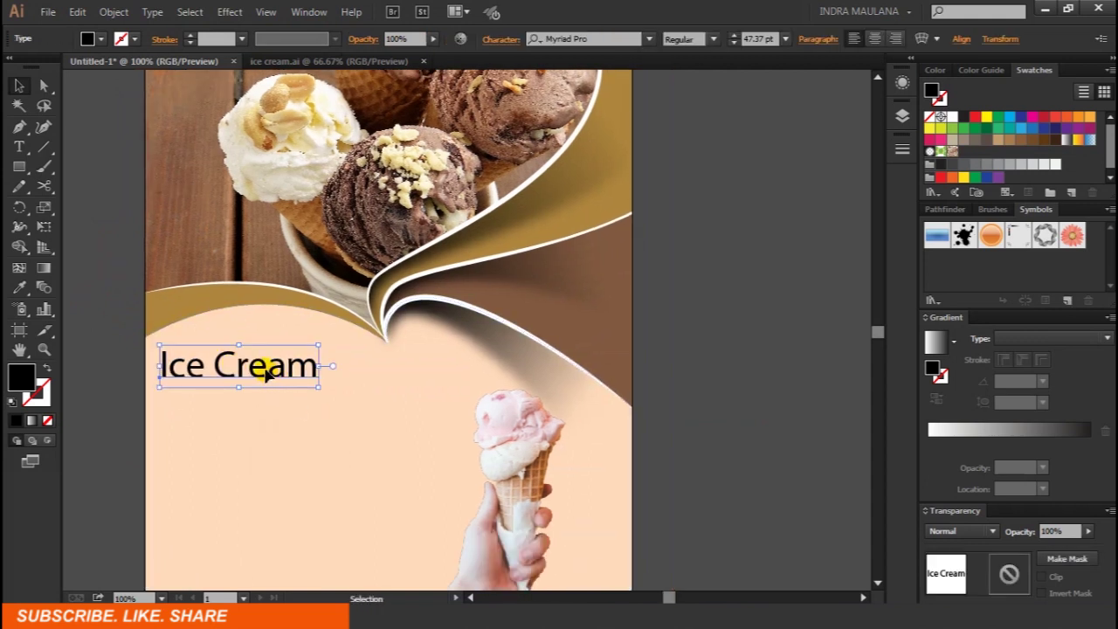
mouse_move(264, 370)
mouse_down()
mouse_move(352, 407)
mouse_move(357, 395)
mouse_up()
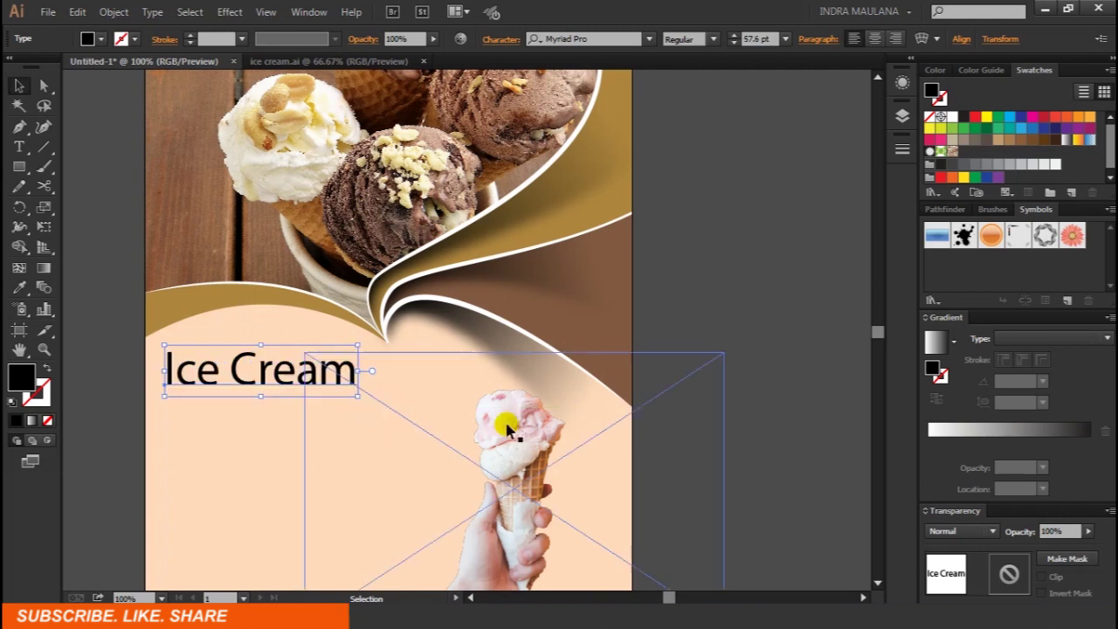
click(576, 38)
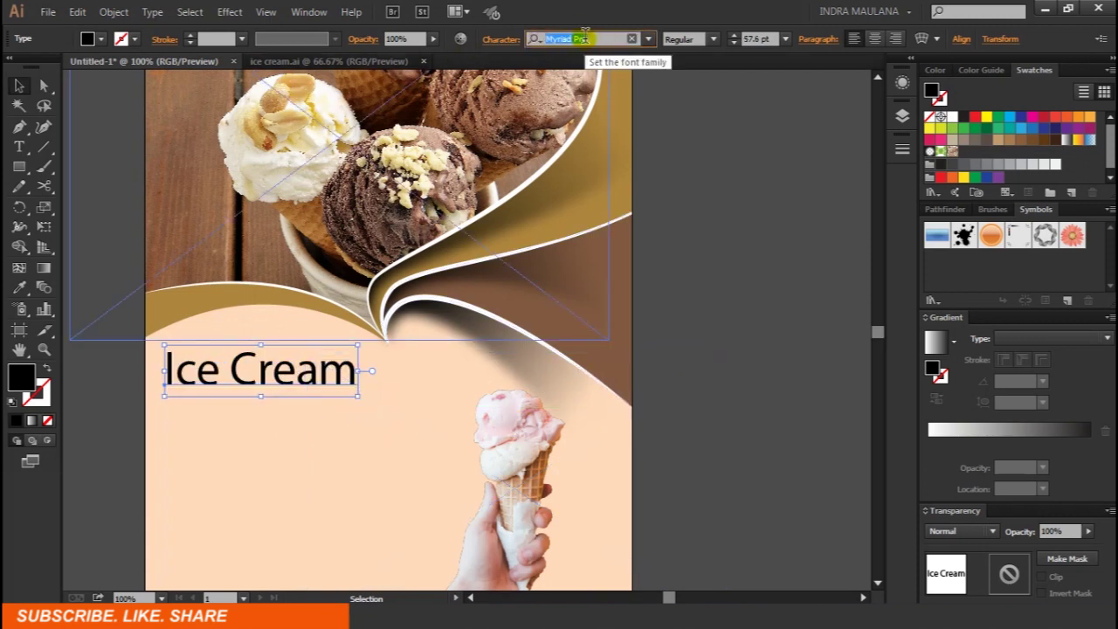
Apply Master Of Break to the Ice Cream title, then move and enlarge it to about 53.87 pt.
text(master)
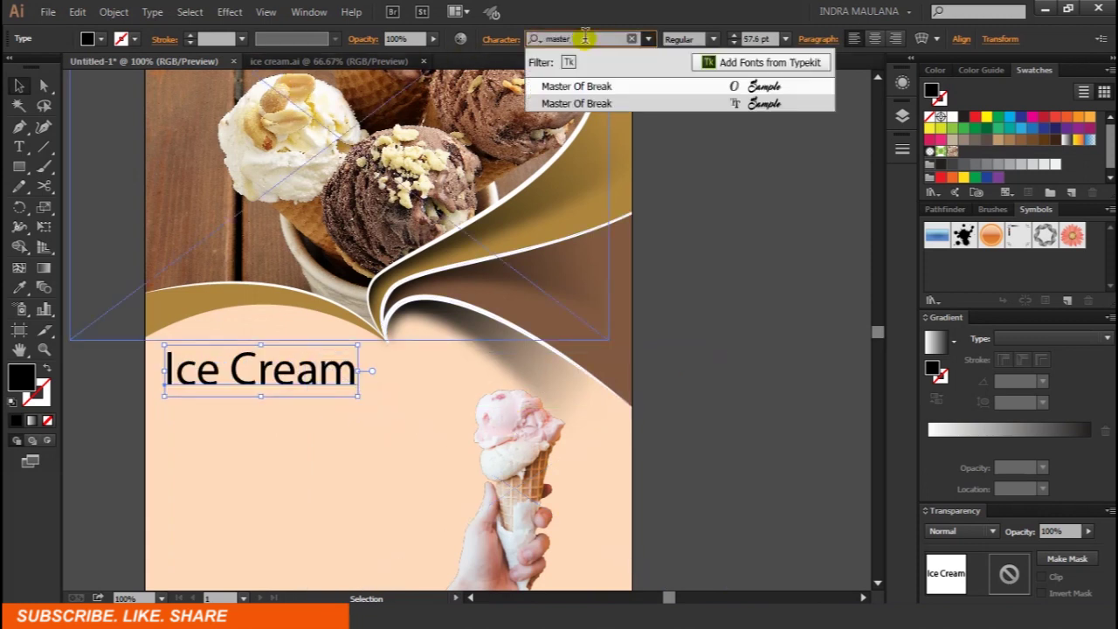
click(667, 88)
click(821, 301)
scroll(742, 280, down, 2)
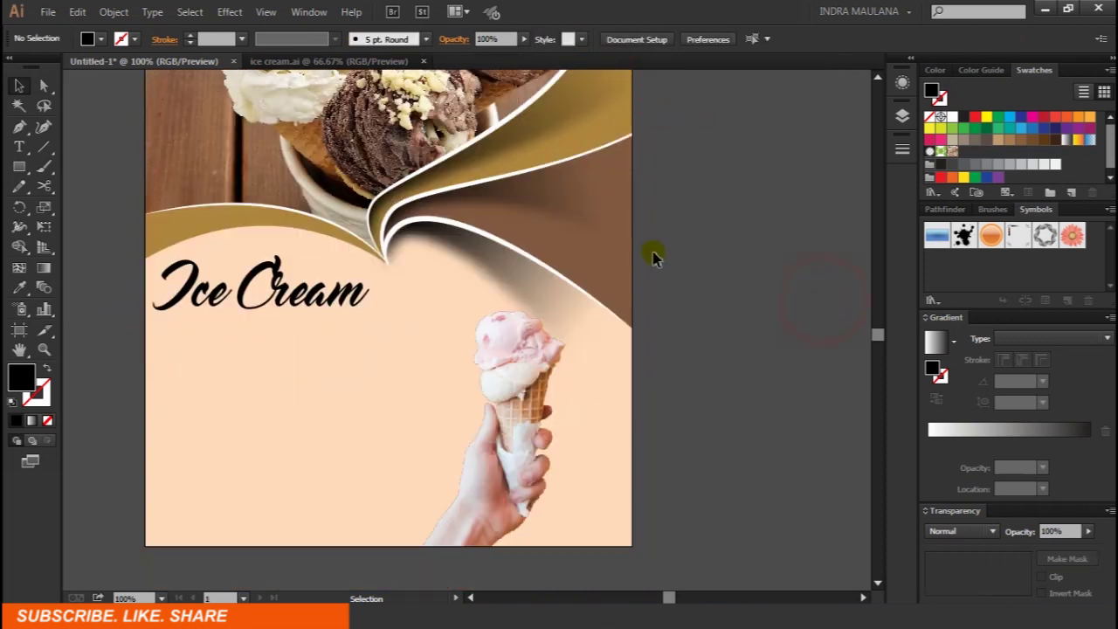
drag(262, 289, 280, 297)
drag(380, 261, 371, 265)
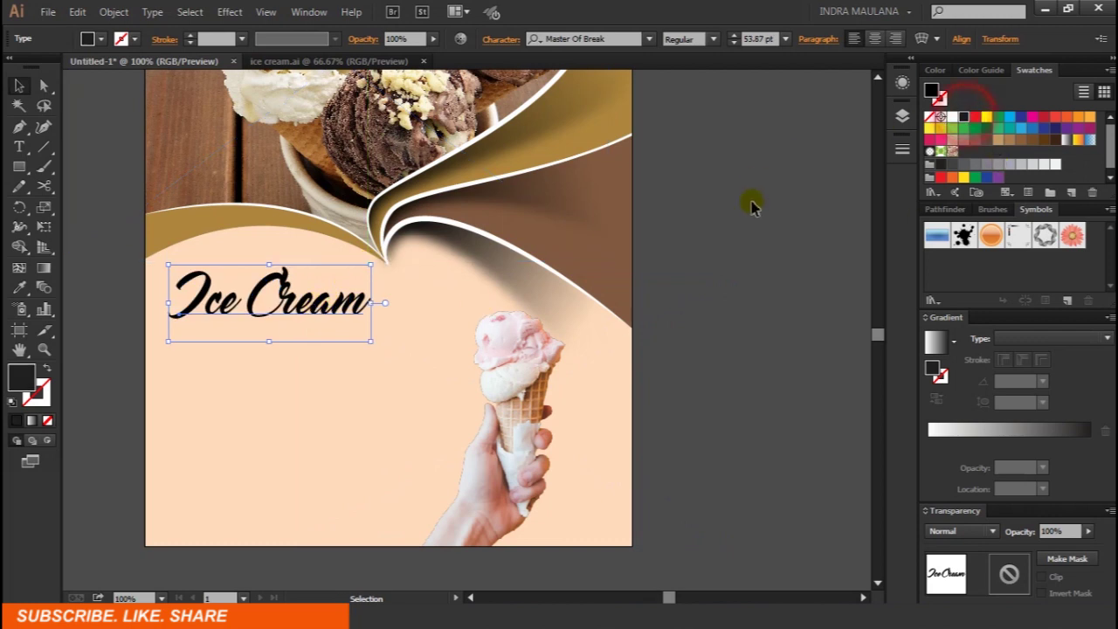
click(726, 245)
scroll(730, 251, up, 1)
scroll(729, 251, down, 2)
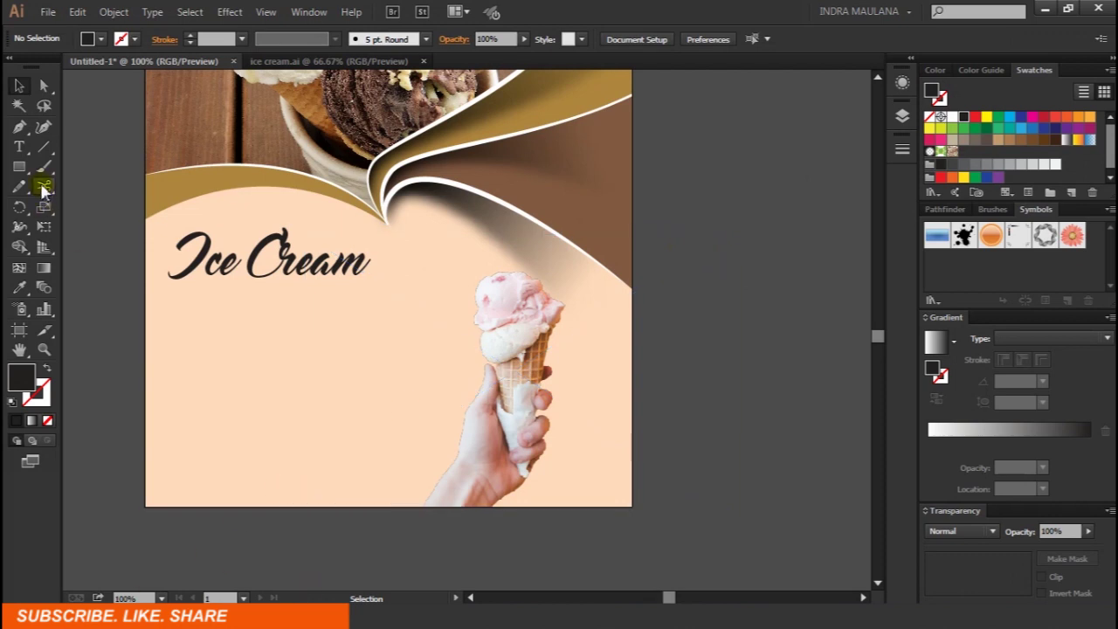
click(19, 150)
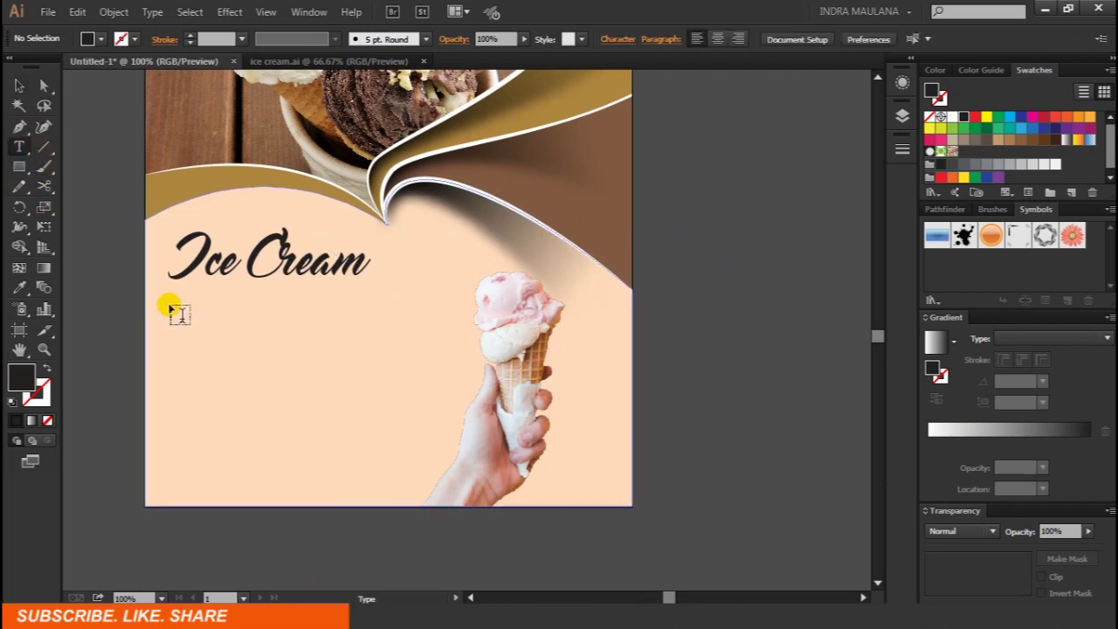
Draw a body text area below the Ice Cream title and bump its font size up three times.
drag(168, 304, 432, 467)
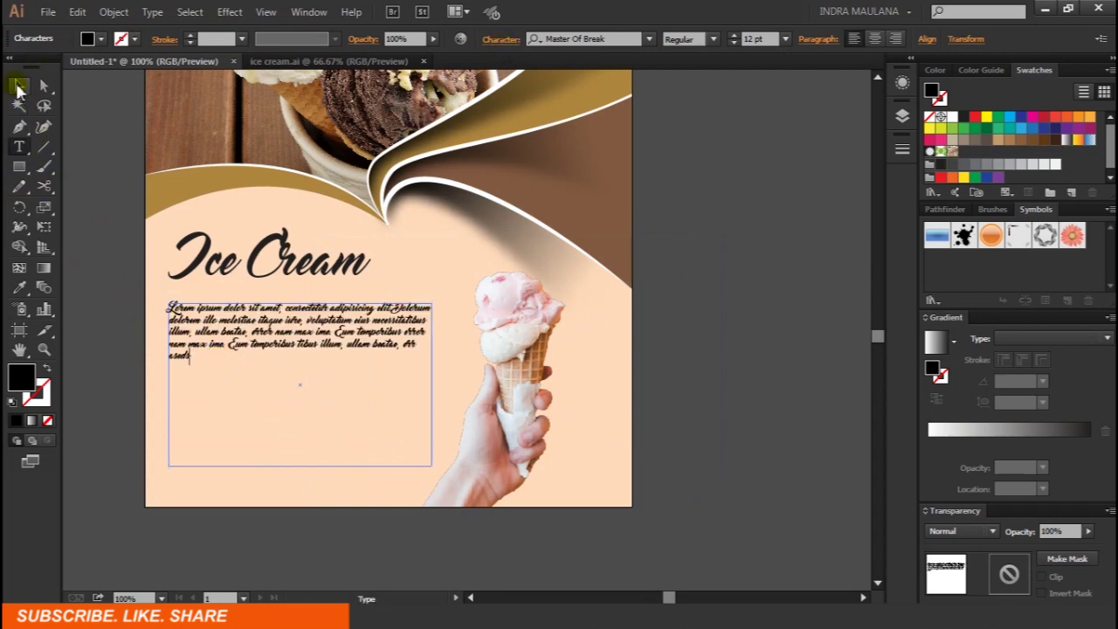
click(17, 87)
click(739, 40)
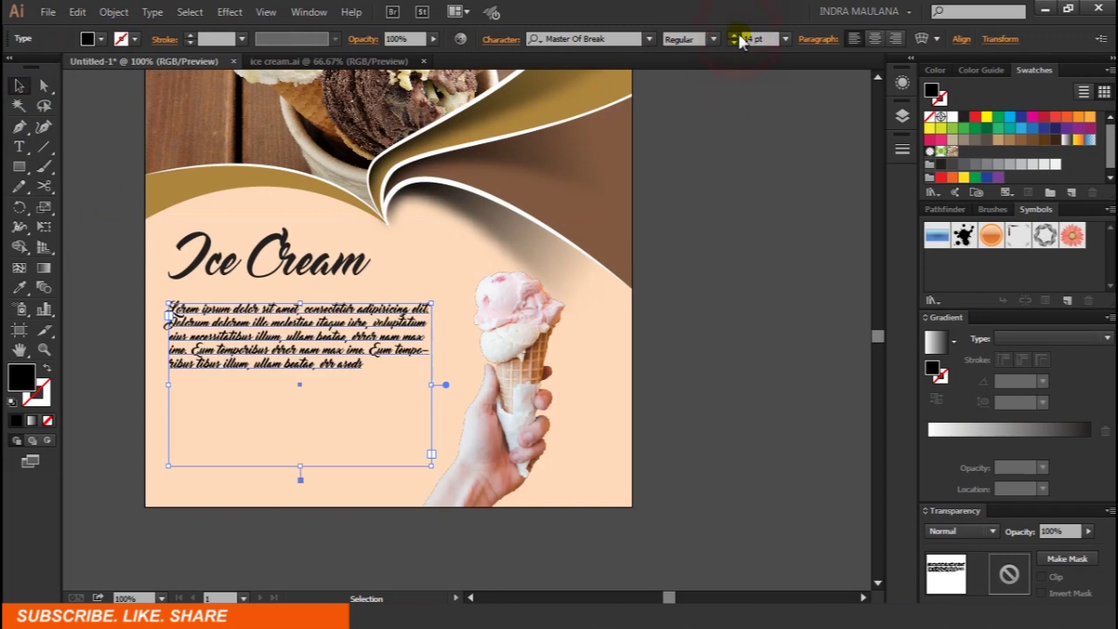
click(738, 37)
click(739, 39)
Select the body paragraph and set its font to Arial.
click(711, 270)
click(811, 207)
scroll(463, 293, up, 2)
drag(165, 358, 436, 522)
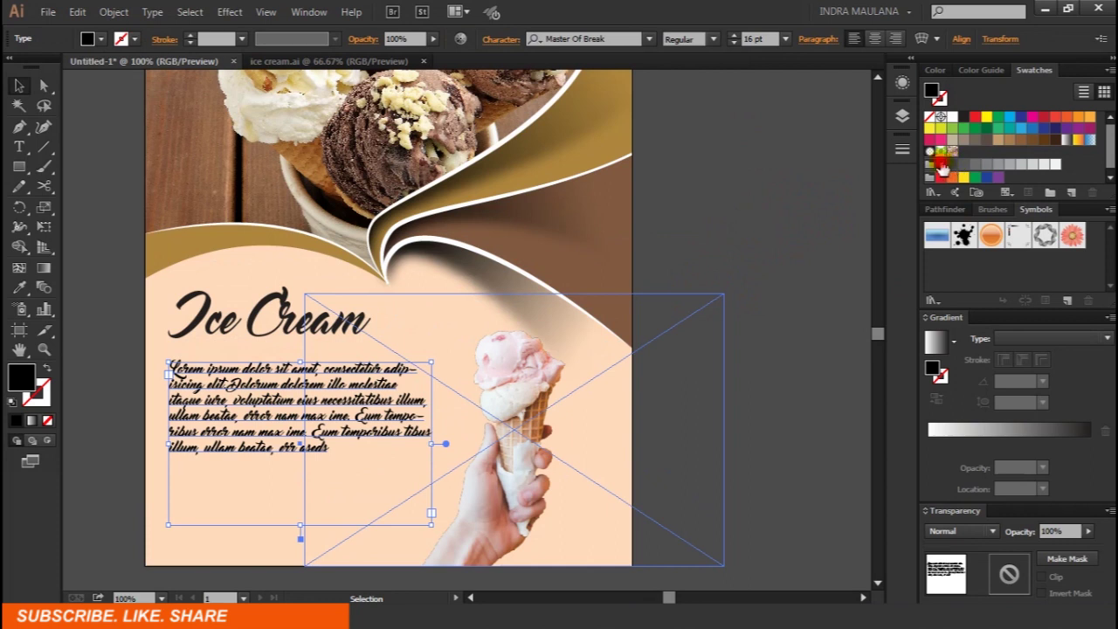
click(719, 213)
scroll(719, 213, up, 2)
scroll(719, 218, down, 1)
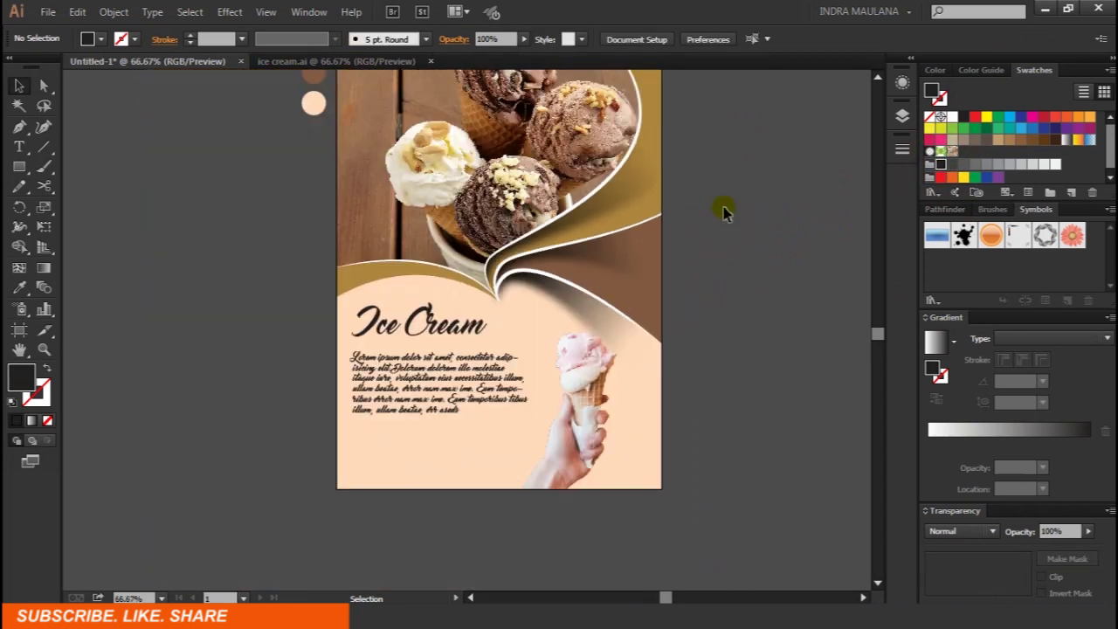
scroll(724, 213, up, 2)
click(454, 407)
scroll(454, 407, up, 1)
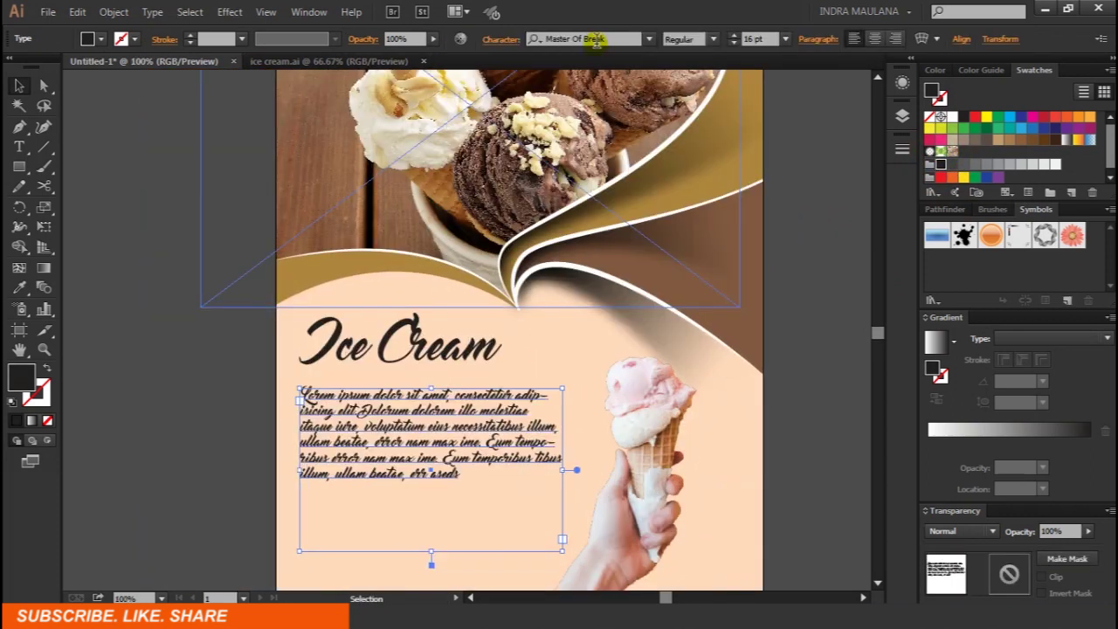
click(594, 40)
text(Arial)
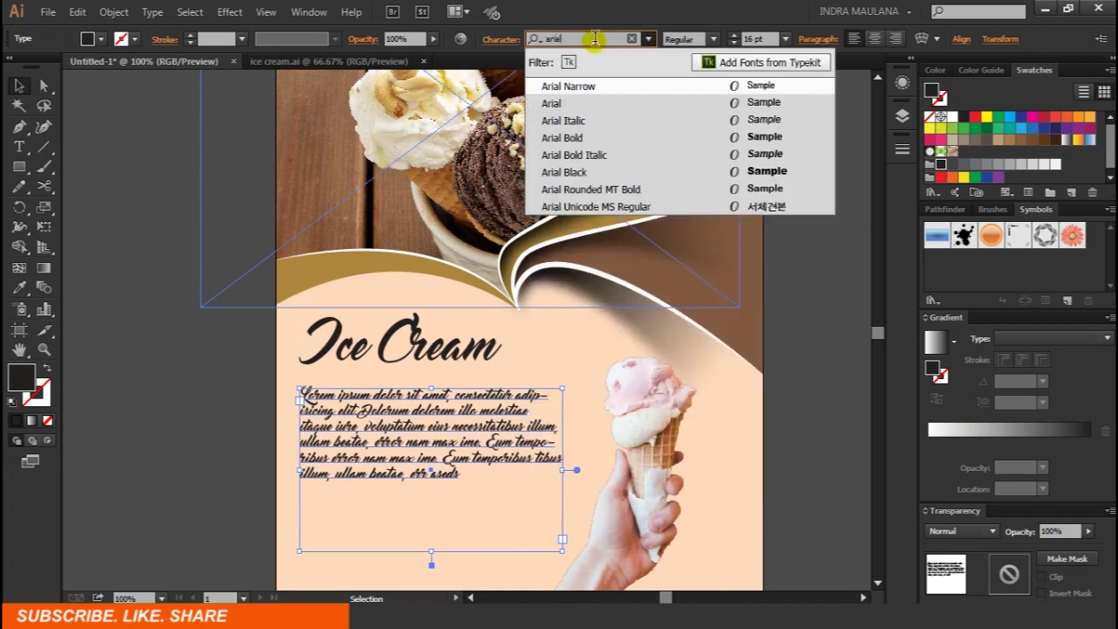
key(Return)
Nudge the Arial paragraph slightly upward beneath the Ice Cream title.
click(192, 367)
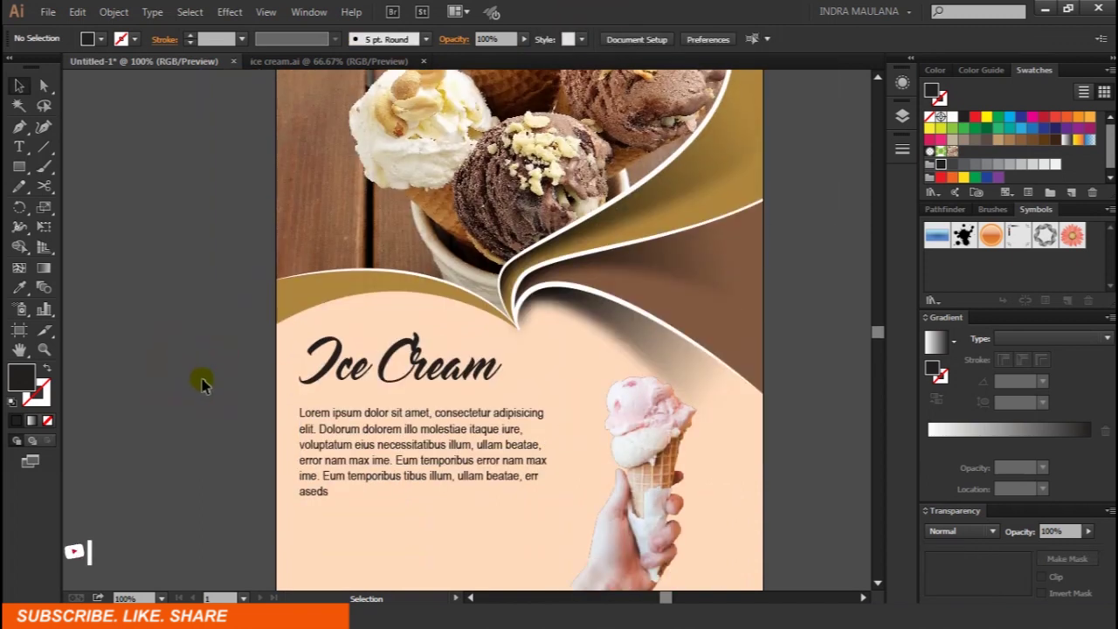
scroll(200, 379, down, 1)
drag(332, 370, 330, 362)
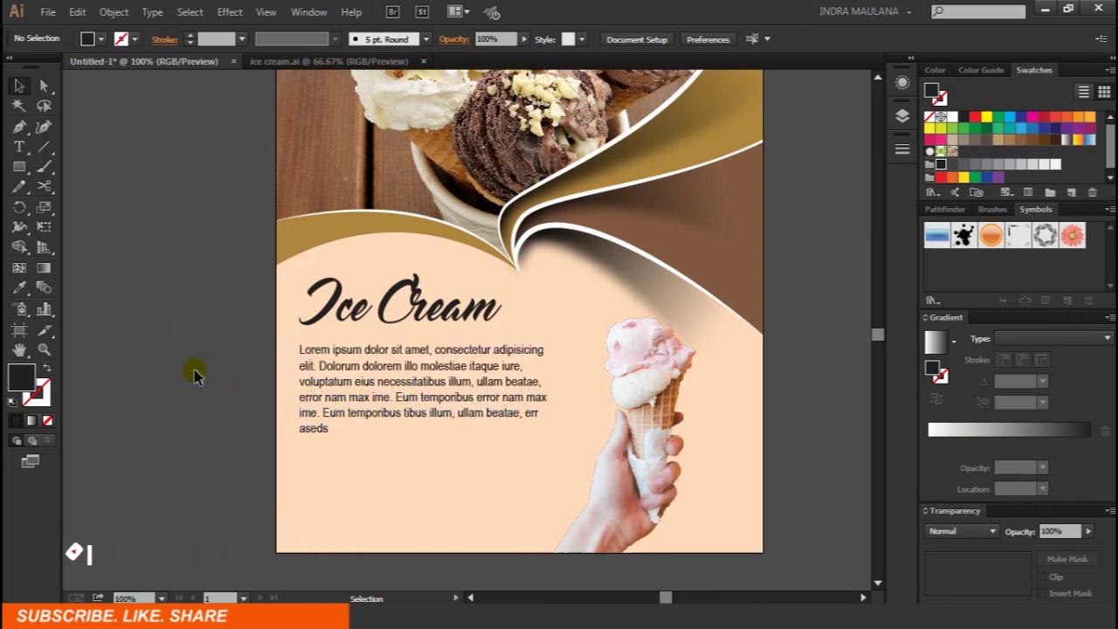
scroll(194, 376, up, 1)
scroll(194, 376, up, 1)
scroll(194, 376, up, 1)
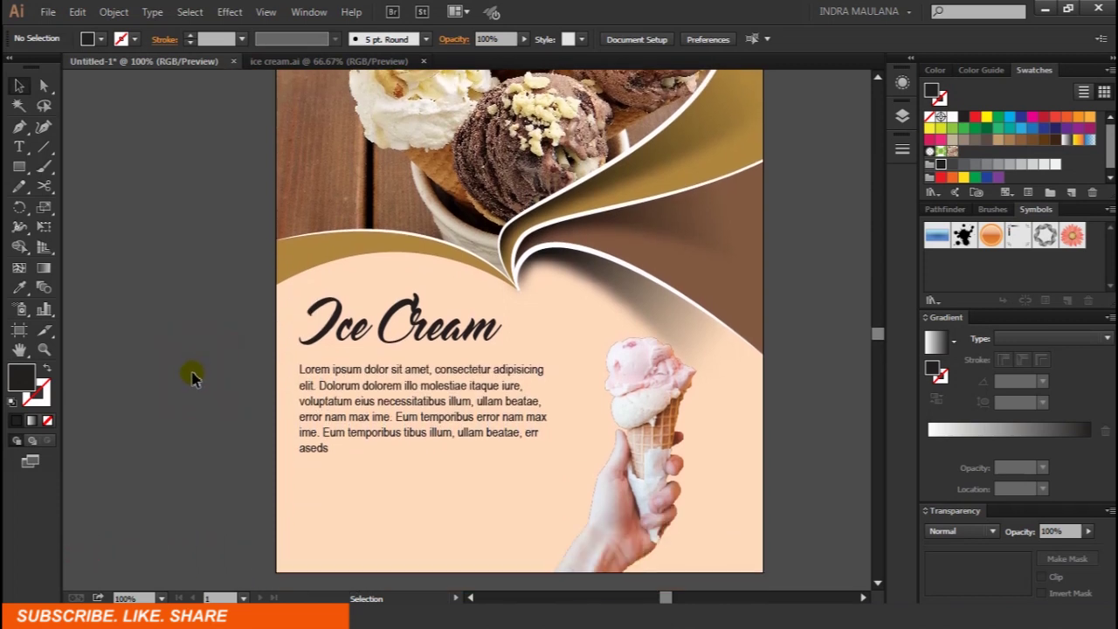
scroll(194, 376, up, 1)
scroll(194, 375, up, 2)
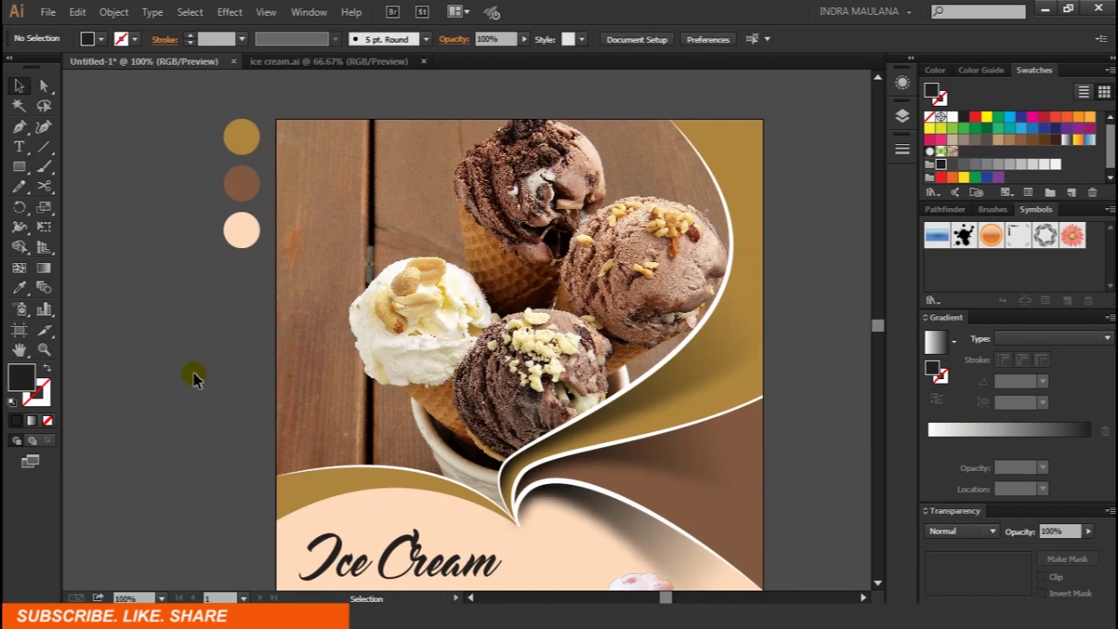
scroll(194, 376, up, 2)
Type HEADLINE as a new text object and move it onto the photo's top-left area.
click(20, 152)
click(255, 151)
text(H)
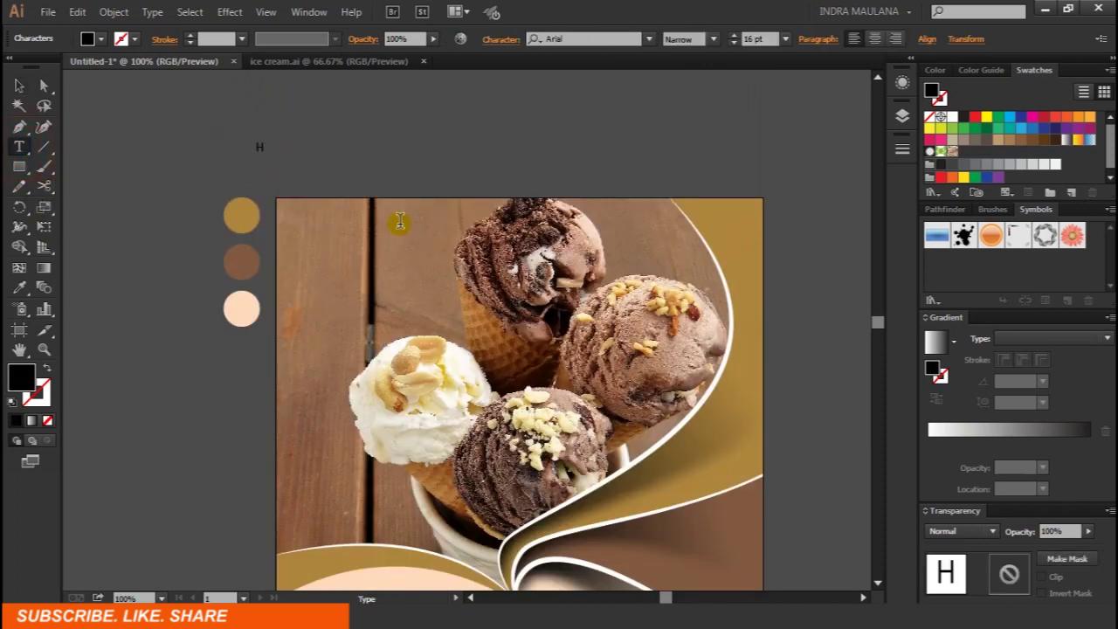
key(BackSpace)
key(Escape)
mouse_move(296, 148)
mouse_down()
mouse_move(333, 225)
mouse_move(437, 270)
mouse_move(440, 254)
mouse_up()
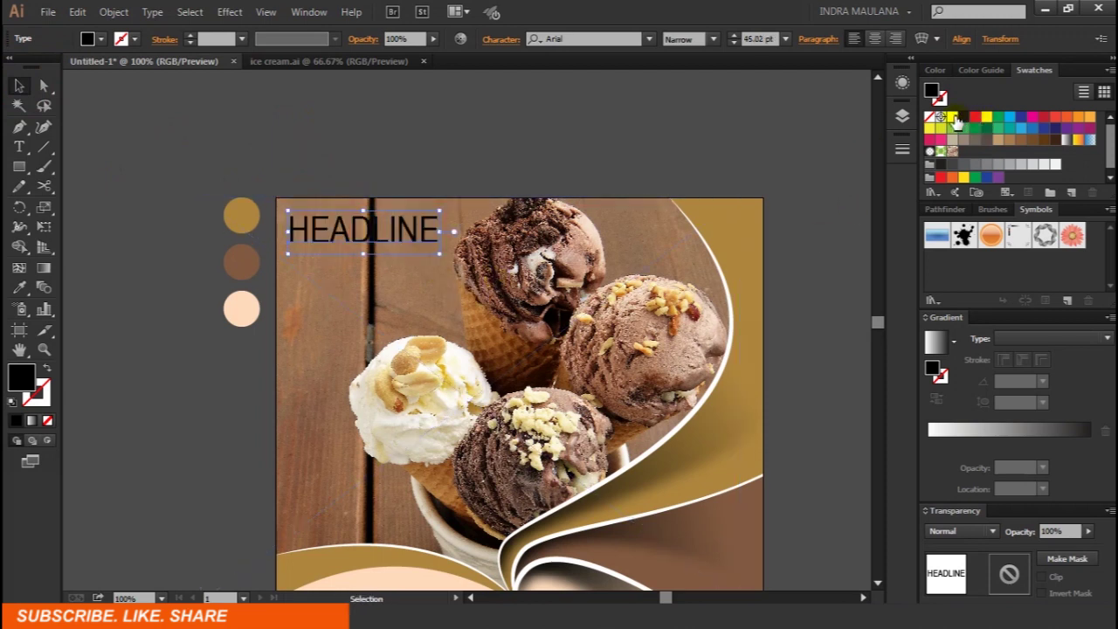
Fill the headline white, set it in Master Of Break, and convert it to Title Case.
click(957, 120)
click(583, 39)
text(M)
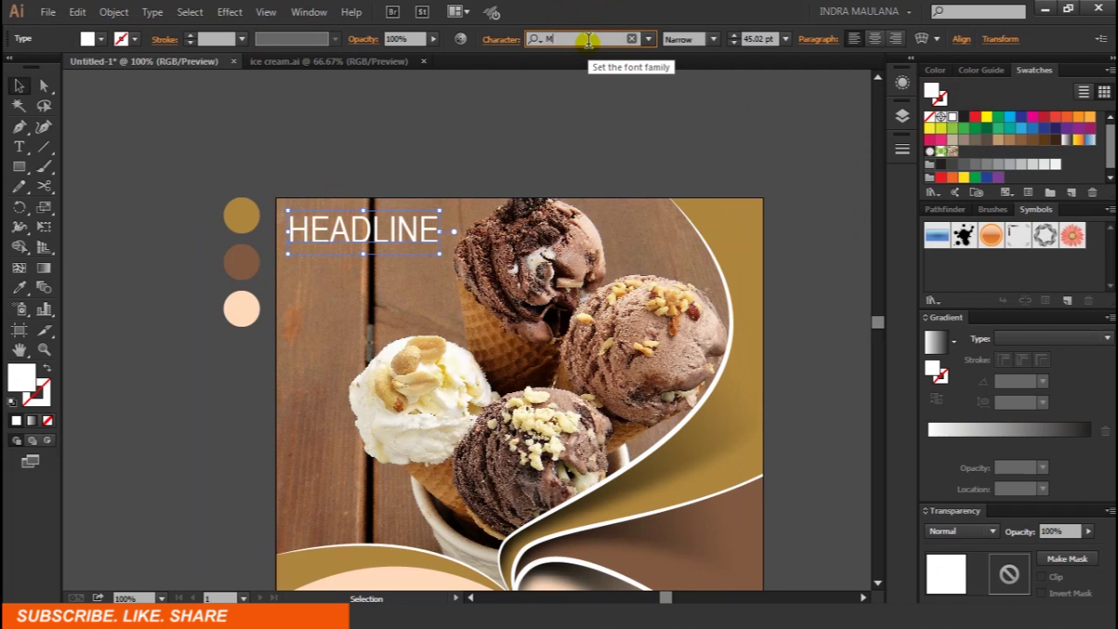
text(ASTER)
click(577, 86)
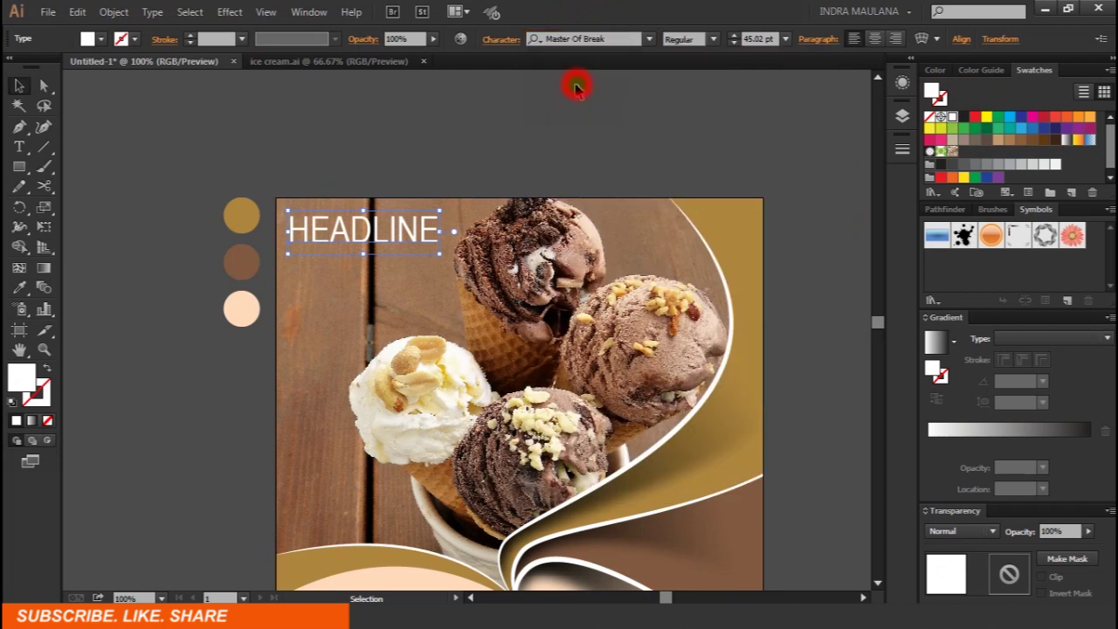
click(152, 12)
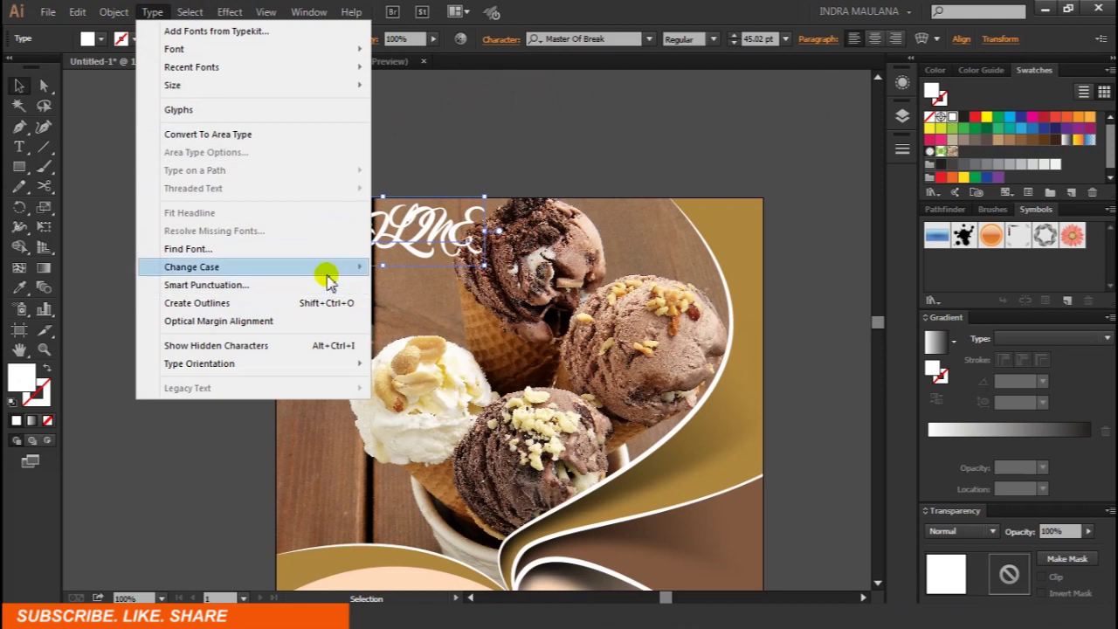
mouse_move(192, 266)
click(409, 306)
Reposition the Headline near the photo's top-left corner.
click(125, 262)
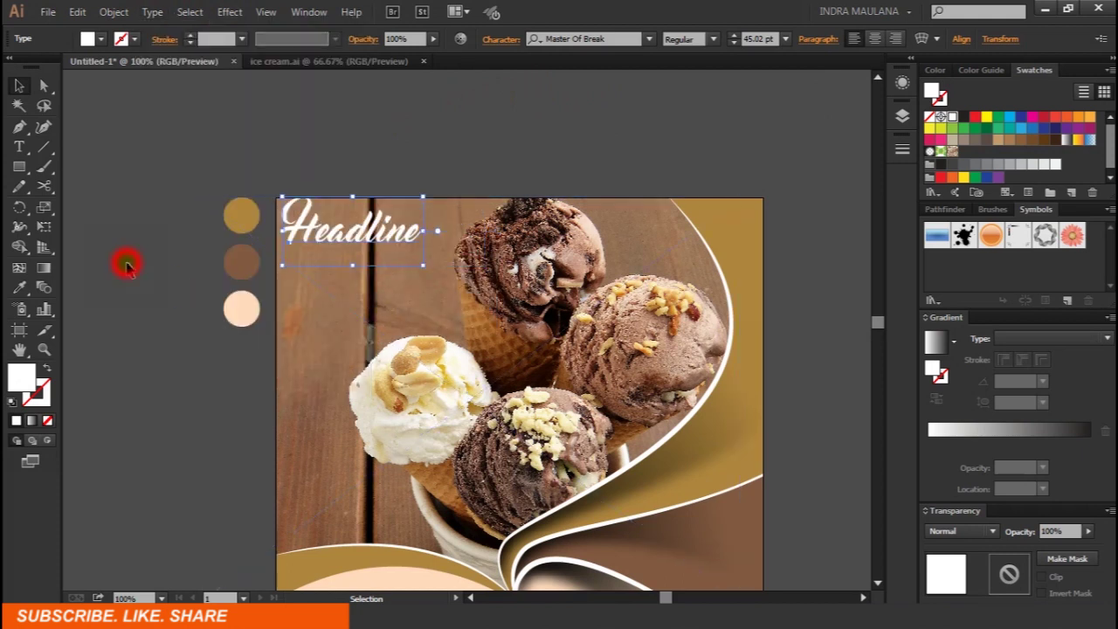
drag(325, 241, 332, 249)
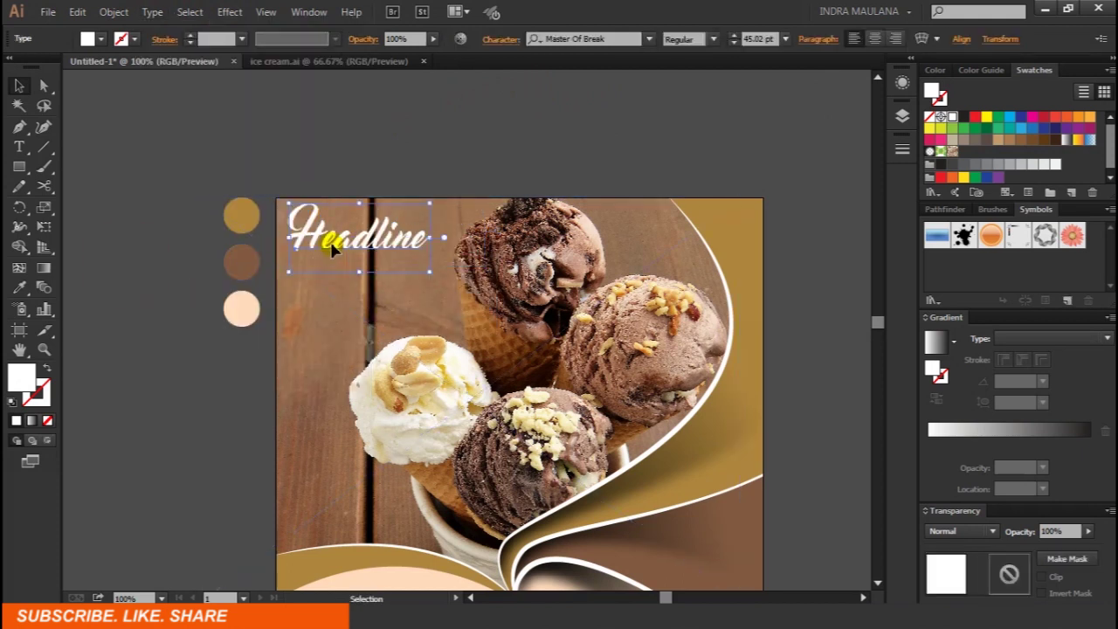
click(115, 242)
drag(119, 245, 98, 225)
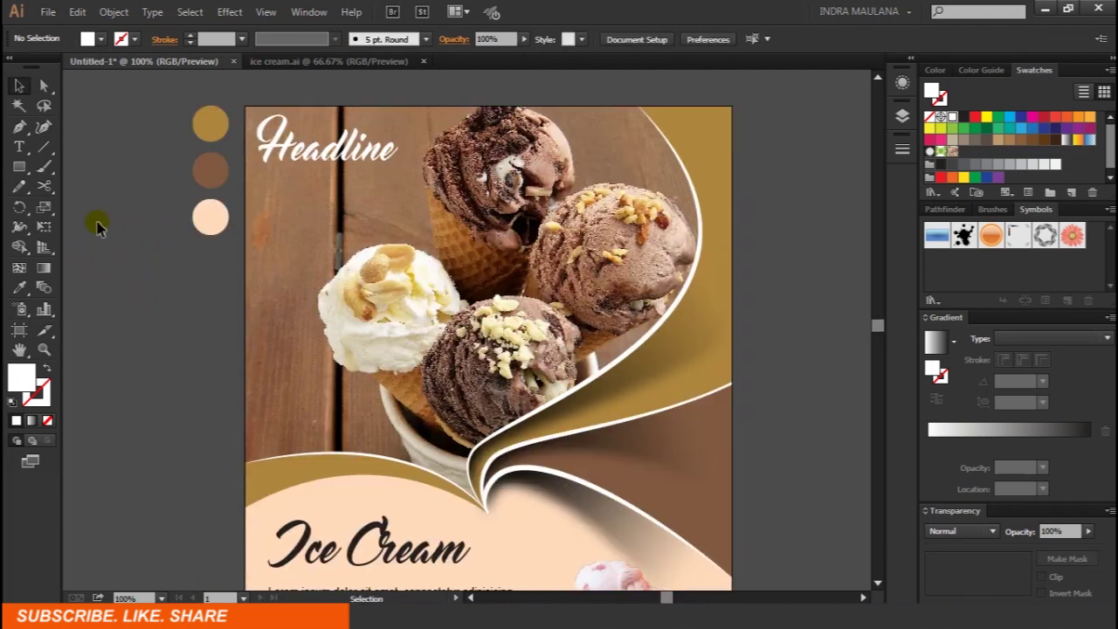
scroll(98, 226, down, 3)
scroll(101, 225, up, 5)
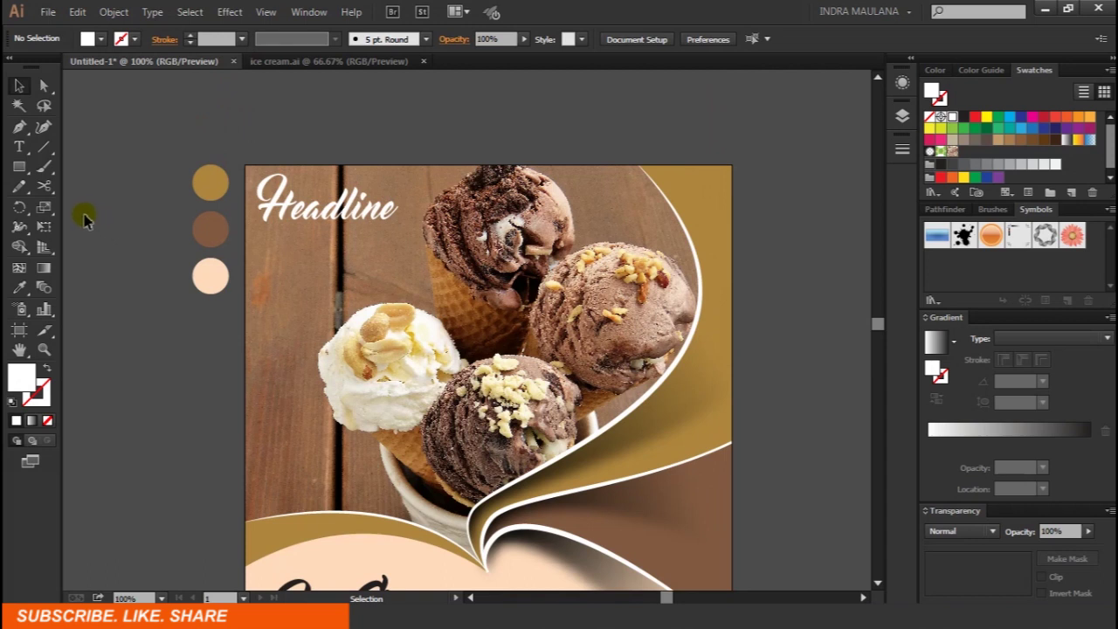
Draw a placeholder text area below the Headline and set all its text in Arial.
click(19, 146)
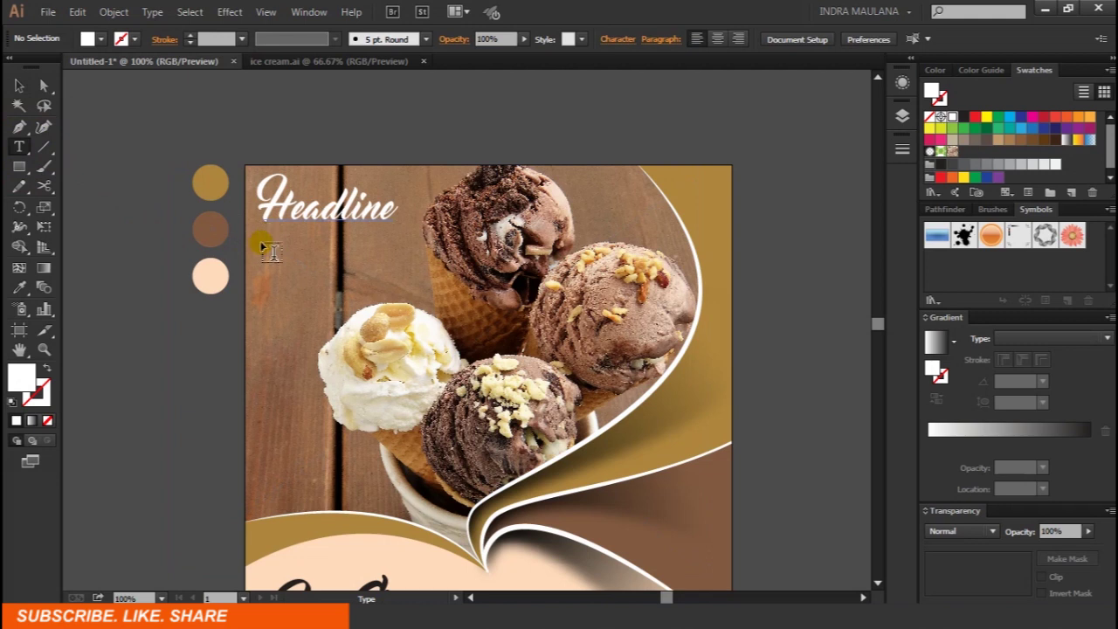
mouse_move(262, 247)
mouse_down()
mouse_move(447, 442)
mouse_move(423, 469)
mouse_move(423, 489)
mouse_up()
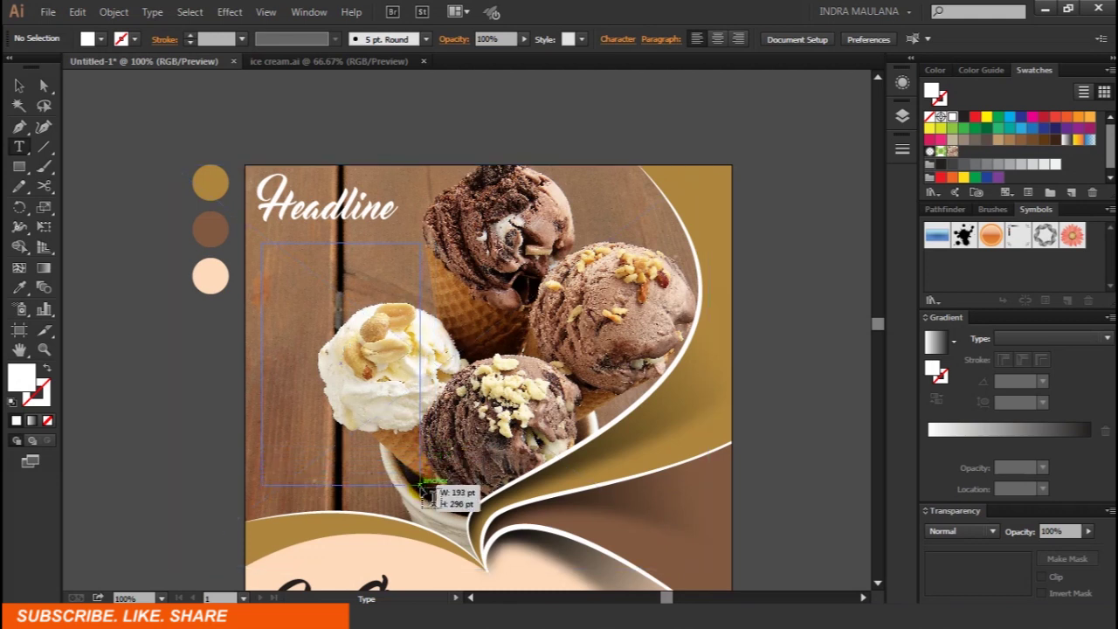
drag(423, 489, 422, 491)
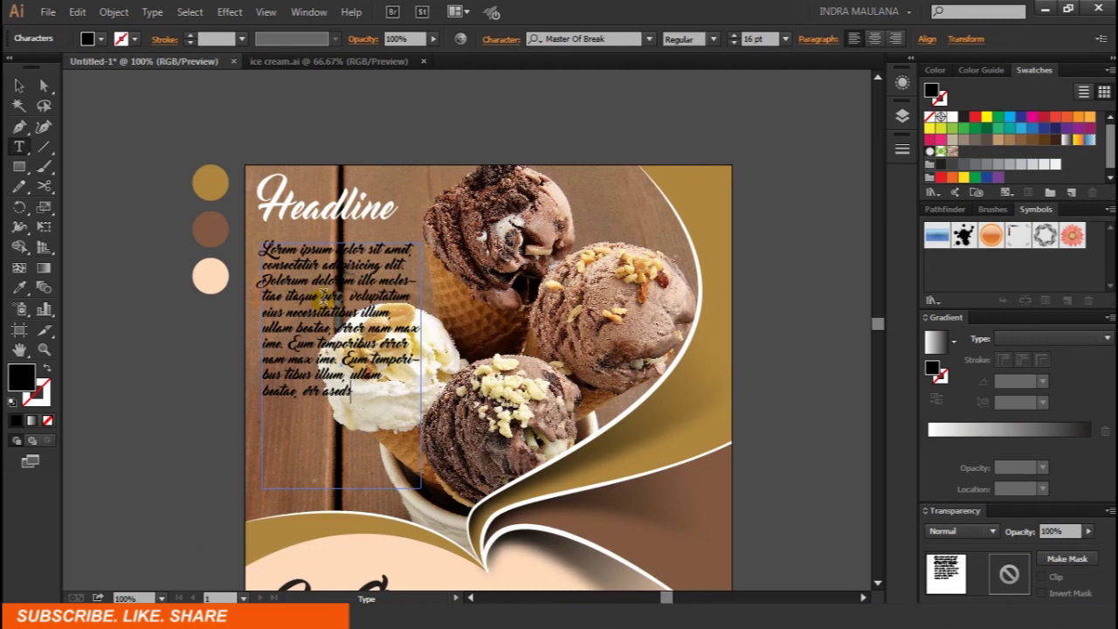
key(ctrl+a)
click(566, 38)
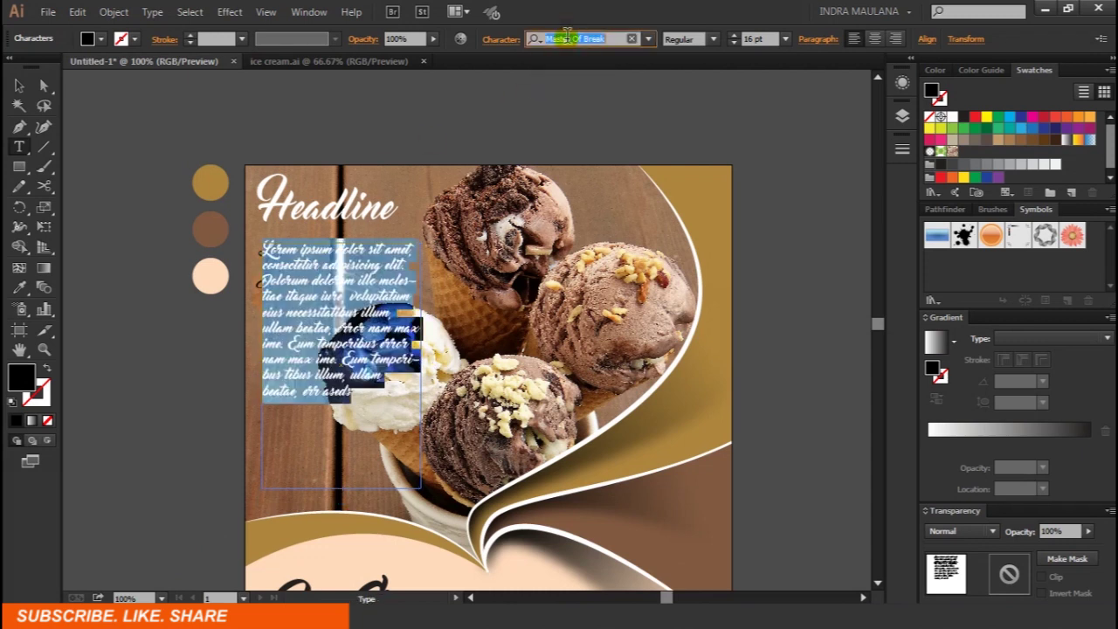
text(ARI)
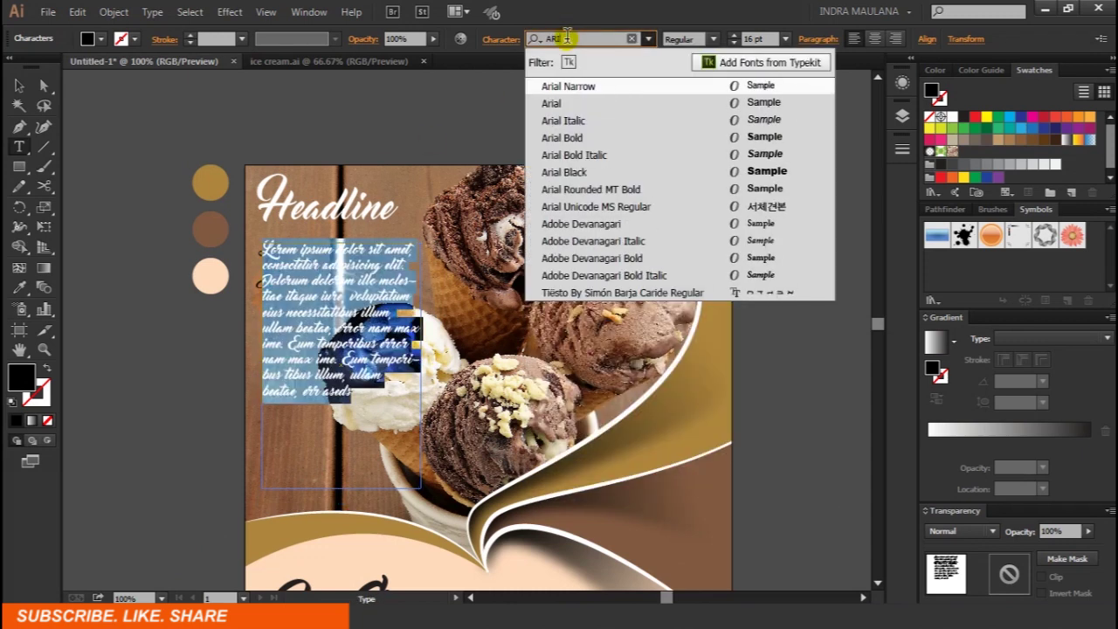
click(650, 106)
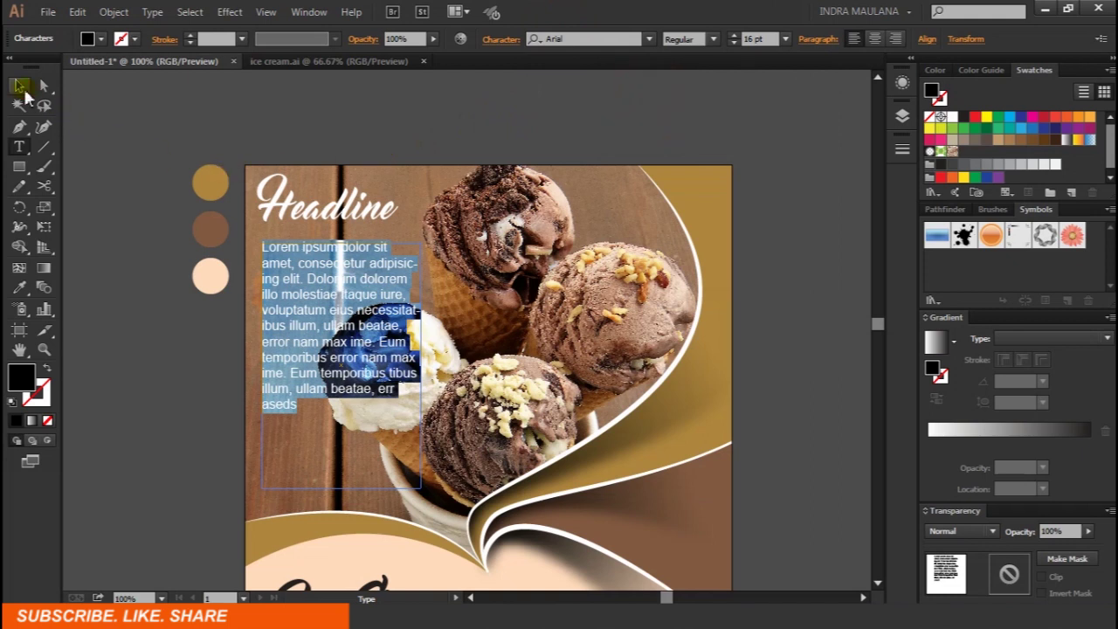
Make the placeholder paragraph white at 18 pt.
click(21, 87)
scroll(179, 140, down, 3)
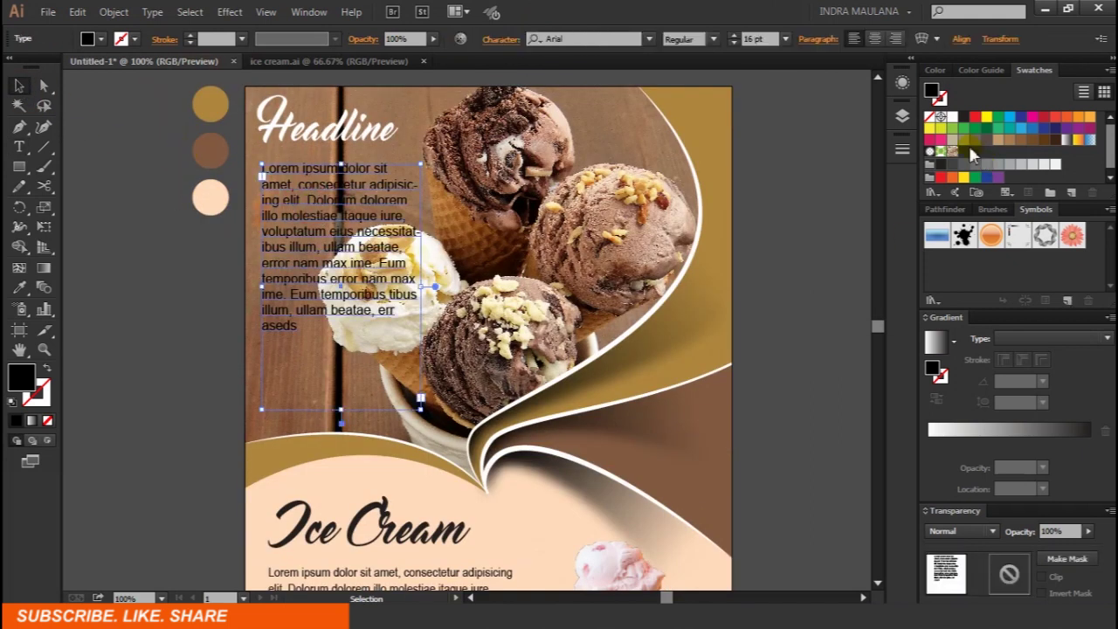
click(952, 118)
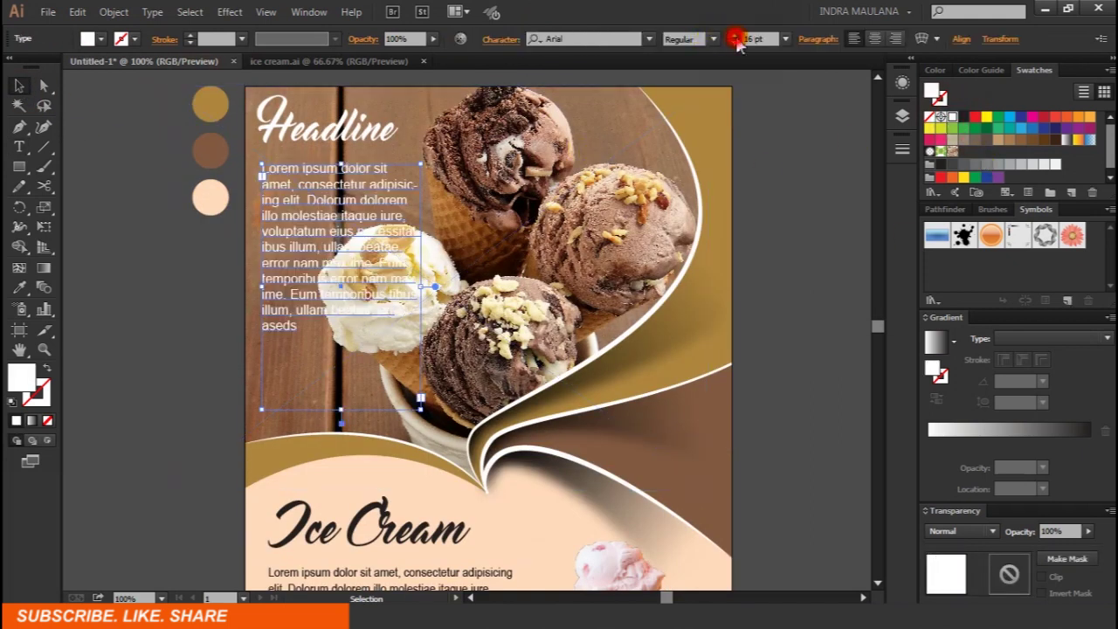
click(734, 35)
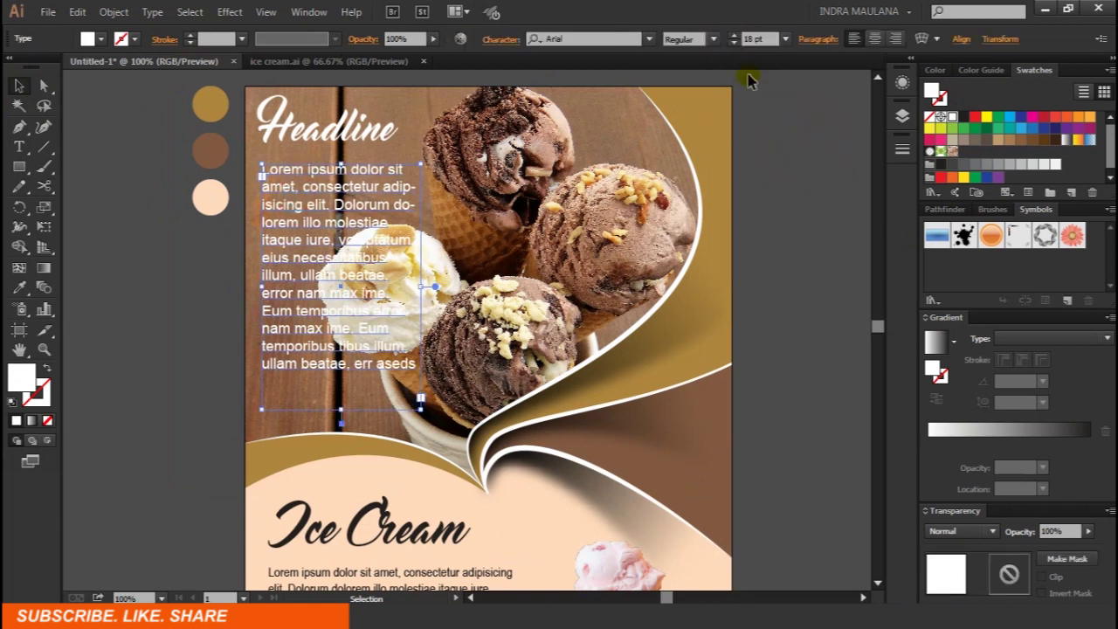
click(774, 196)
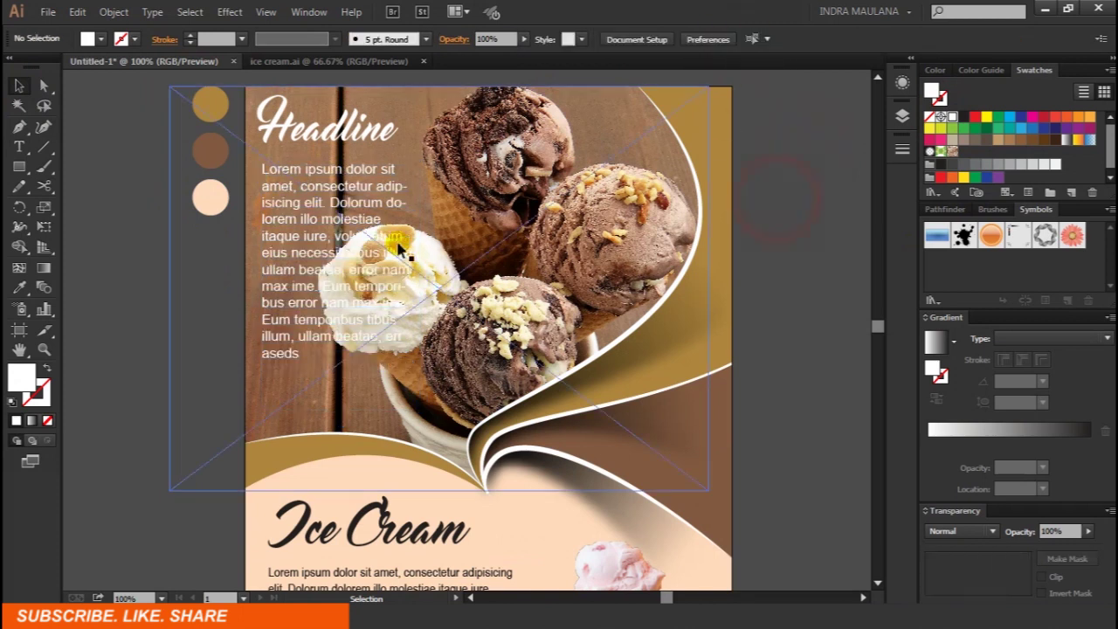
click(21, 167)
drag(31, 175, 61, 205)
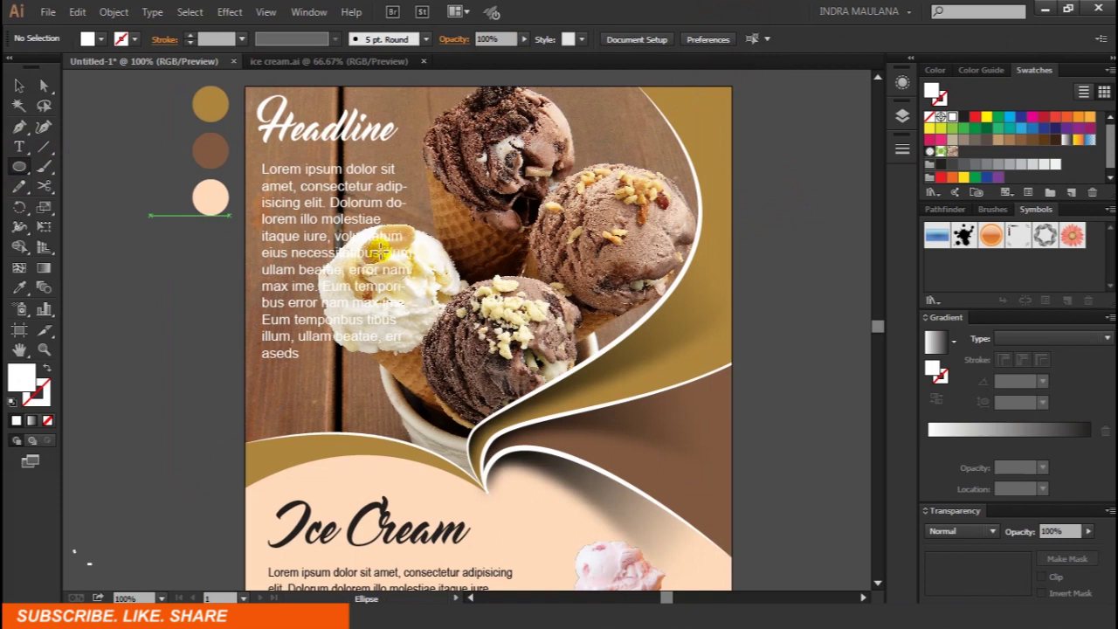
Draw a white circle over the paragraph and make the text wrap around it.
drag(373, 271, 476, 369)
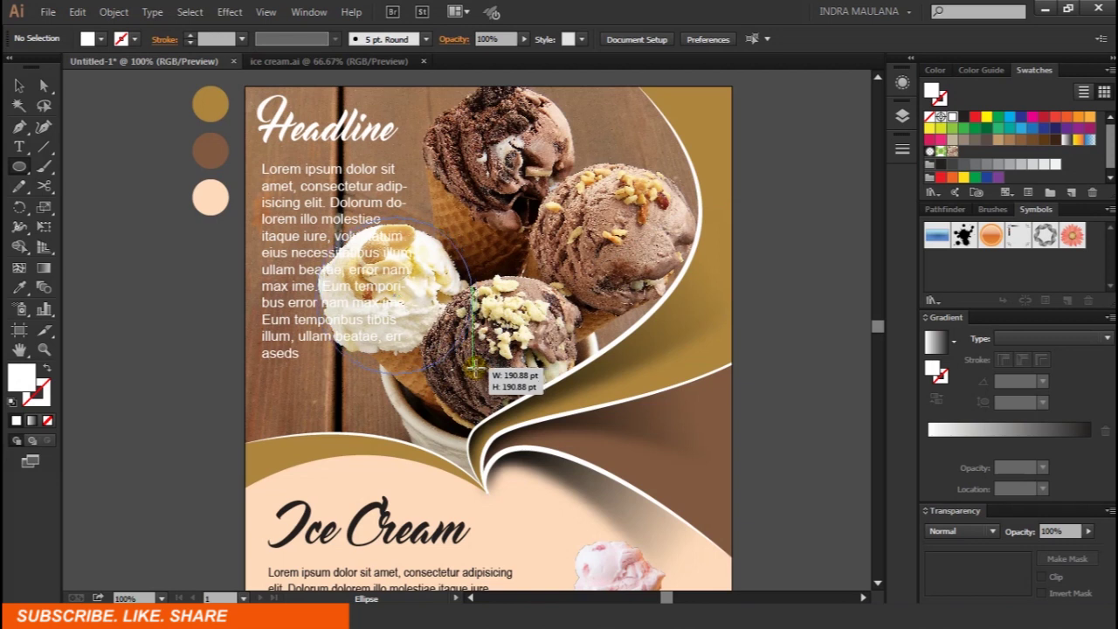
drag(477, 369, 474, 361)
click(18, 84)
shift+click(280, 188)
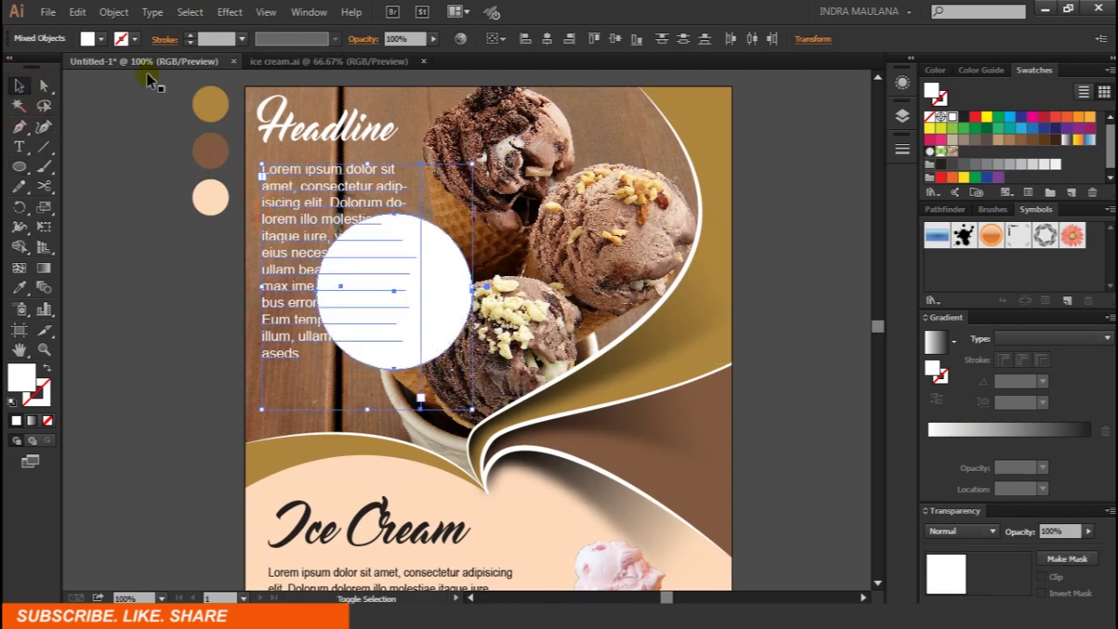
click(106, 14)
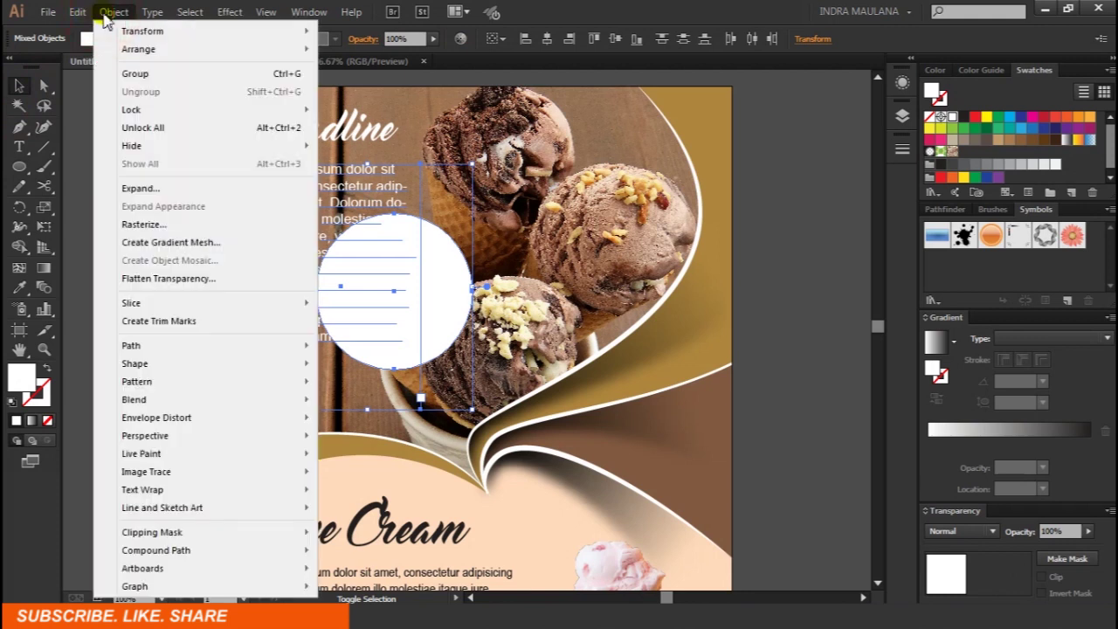
mouse_move(143, 489)
click(357, 487)
click(623, 337)
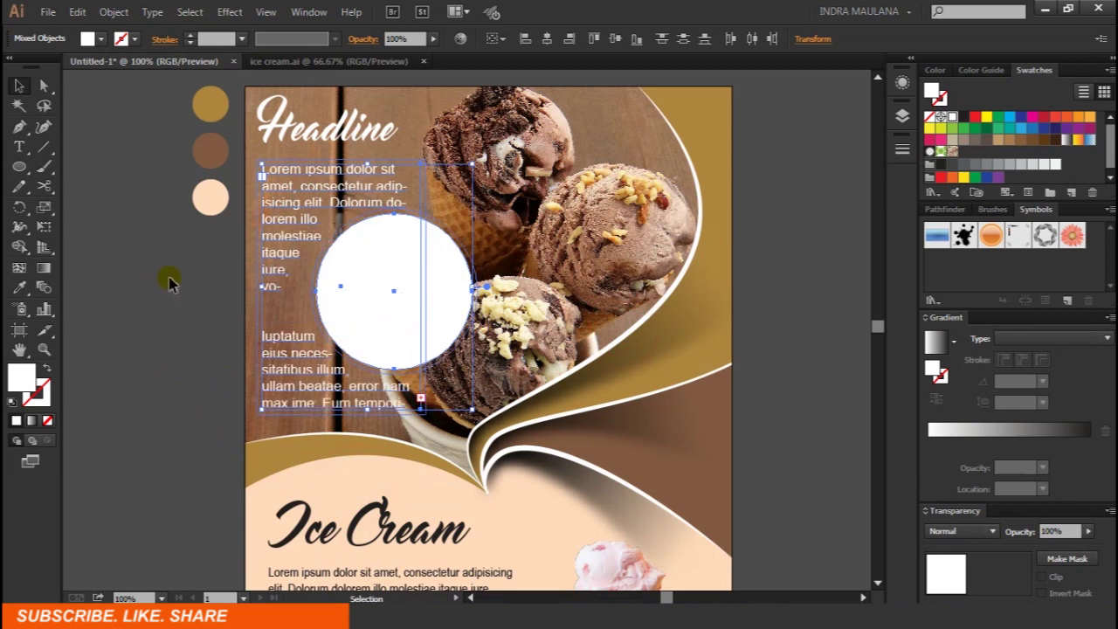
Resize the wrapped paragraph's text, settling on 15 pt.
click(137, 164)
click(306, 184)
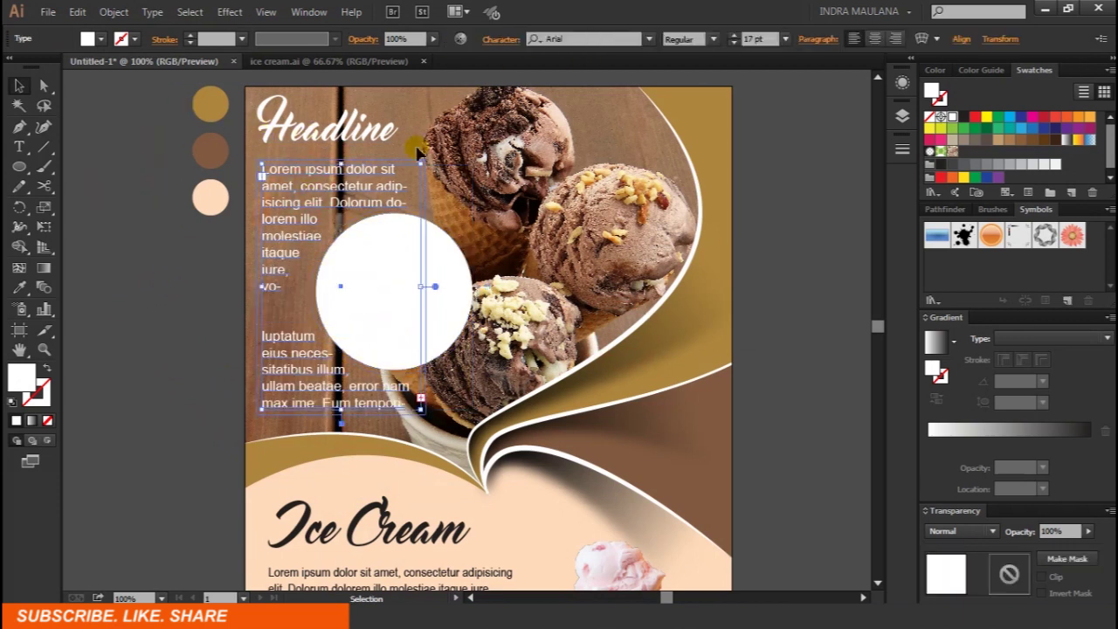
click(732, 47)
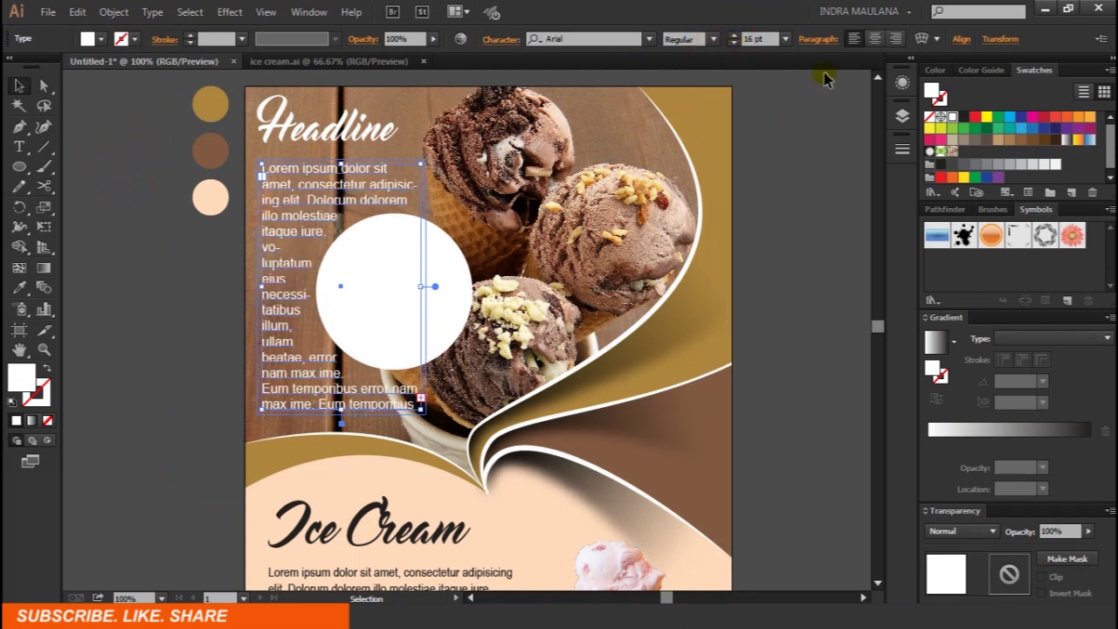
click(732, 47)
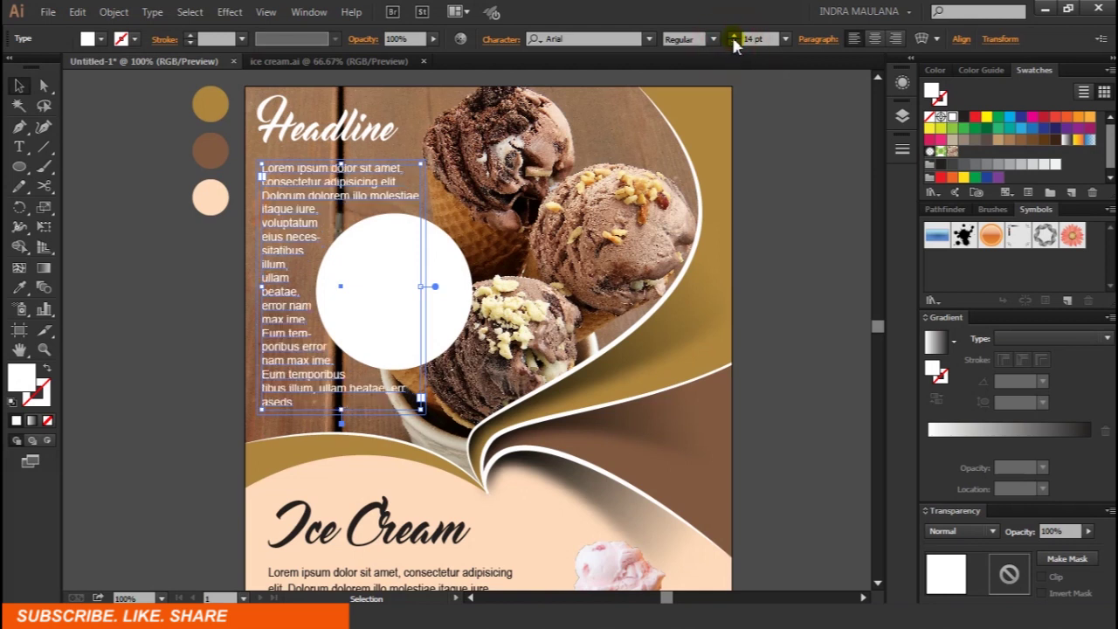
click(734, 38)
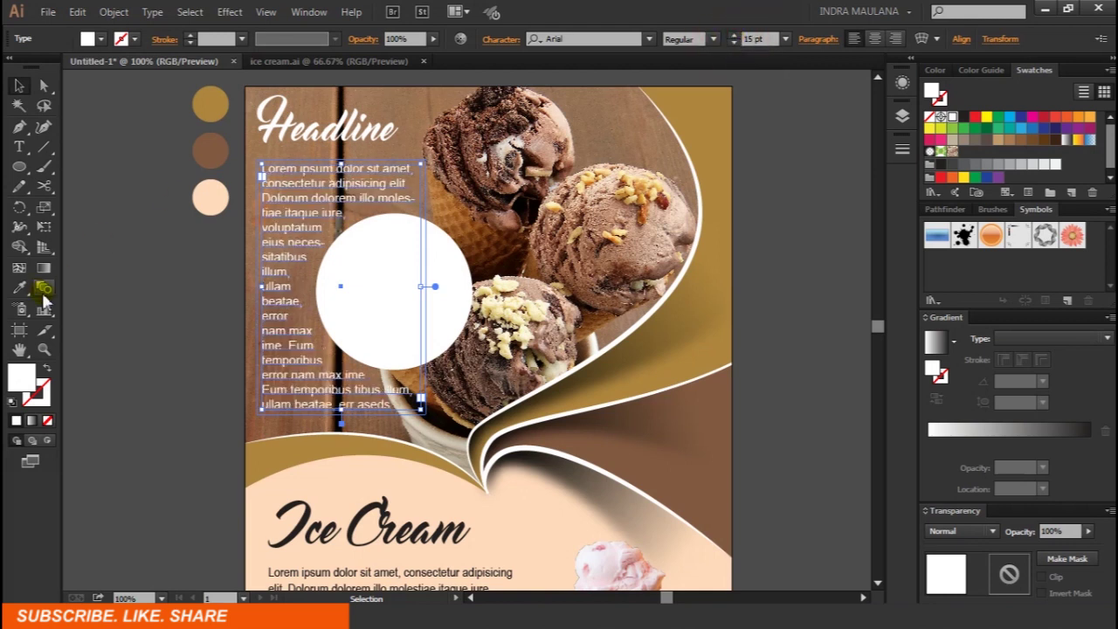
click(199, 281)
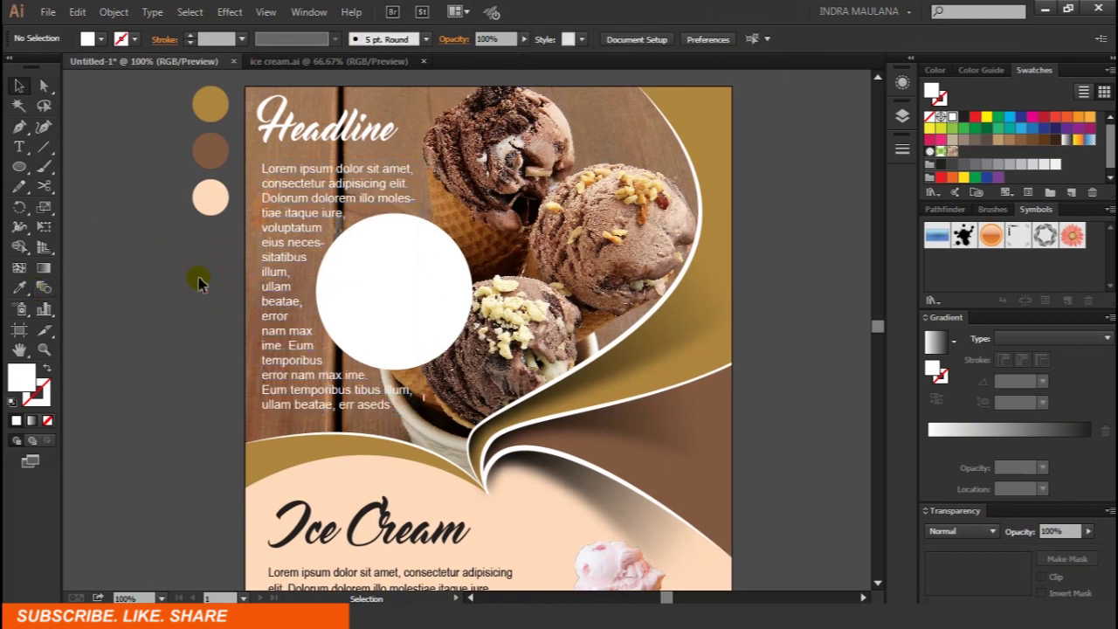
Remove the white fill from the wrap circle.
click(432, 257)
click(102, 40)
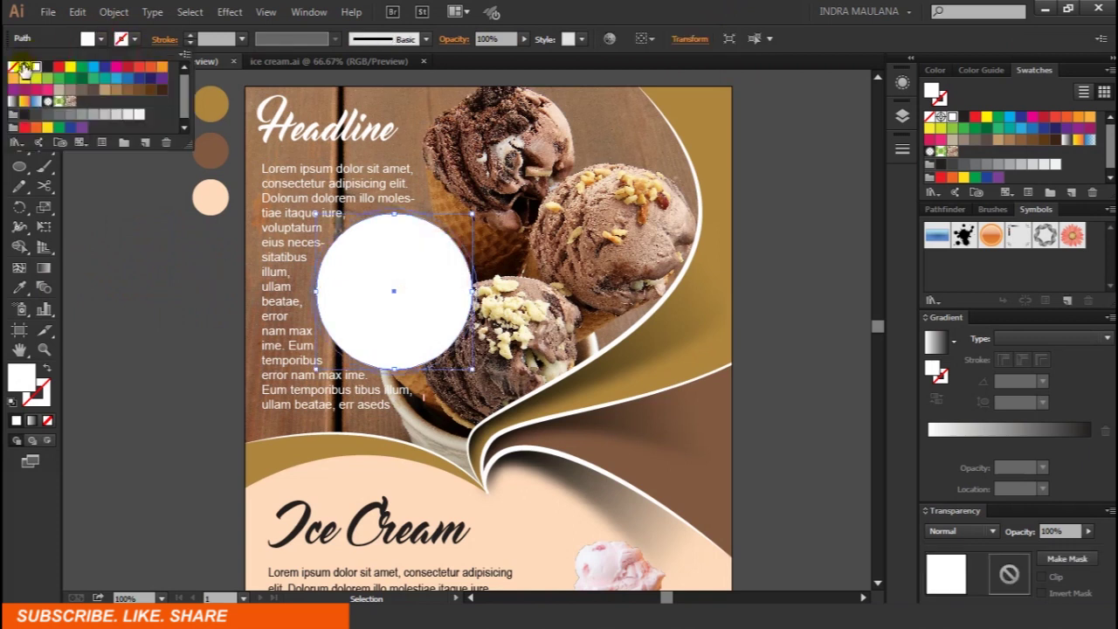
click(16, 66)
Give the see-through wrap circle a white 3 pt outline around the vanilla scoop.
click(185, 269)
scroll(186, 269, down, 2)
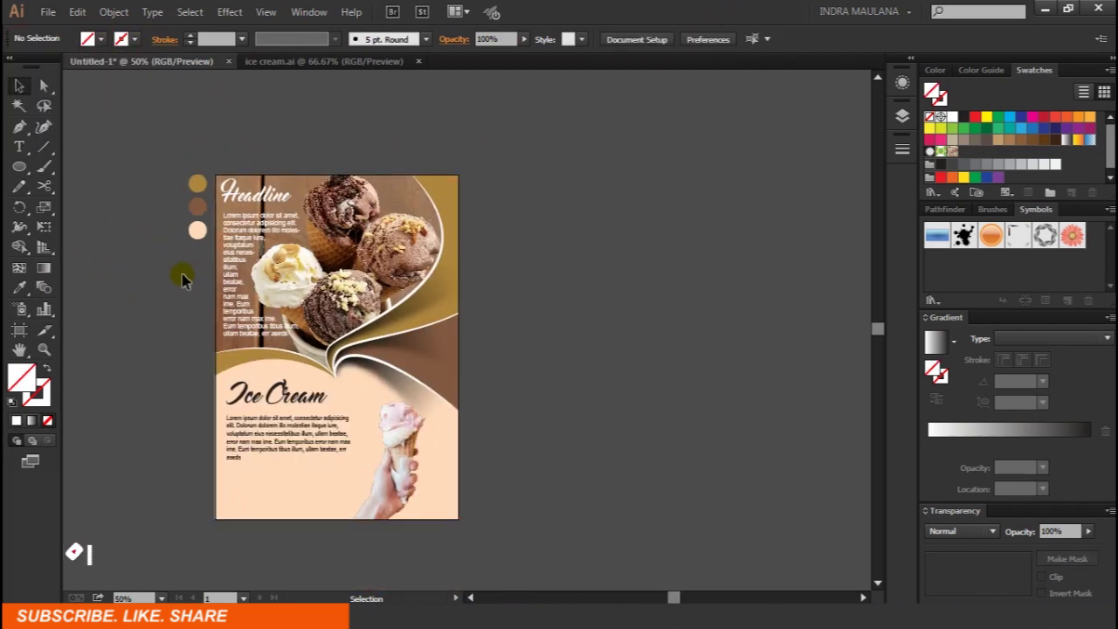
scroll(182, 277, up, 1)
scroll(174, 286, up, 1)
drag(180, 284, 144, 316)
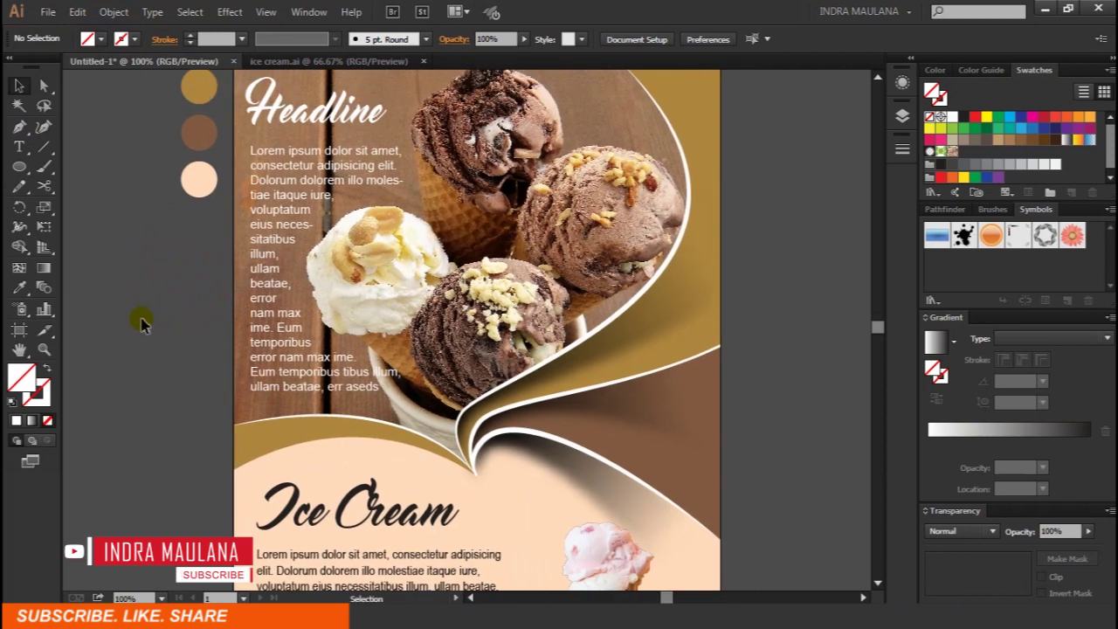
scroll(143, 322, up, 1)
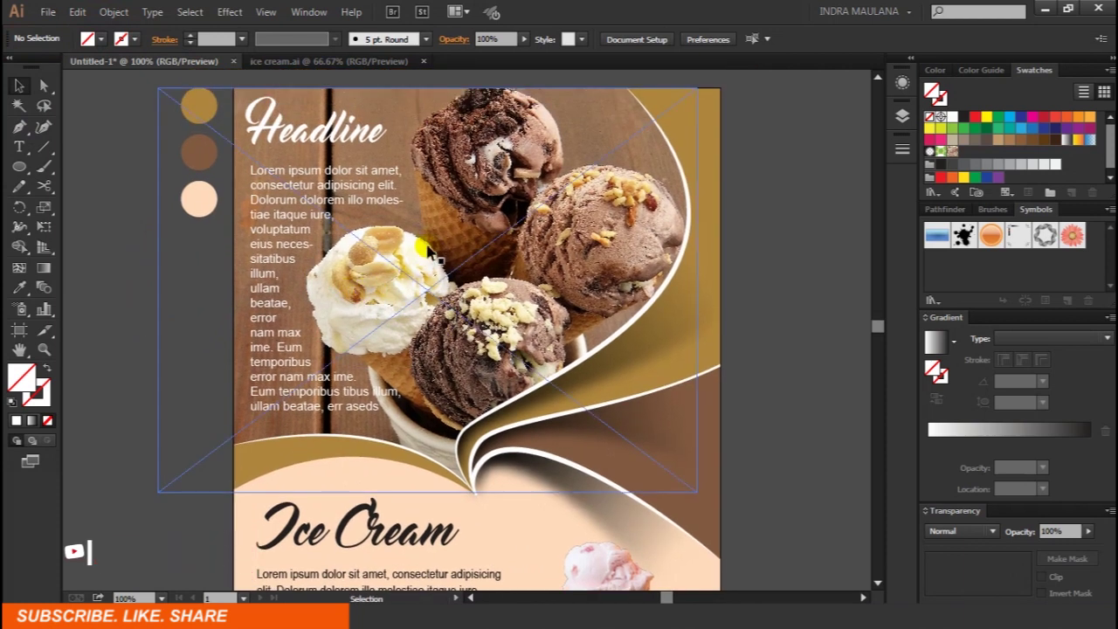
scroll(428, 253, up, 2)
scroll(387, 262, down, 2)
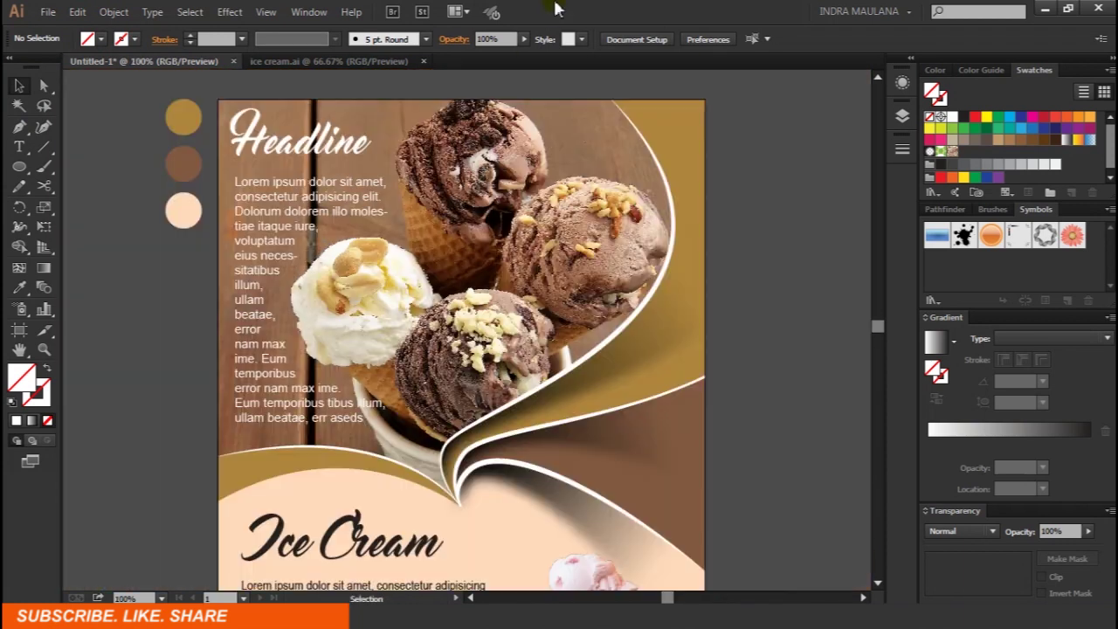
scroll(389, 209, down, 2)
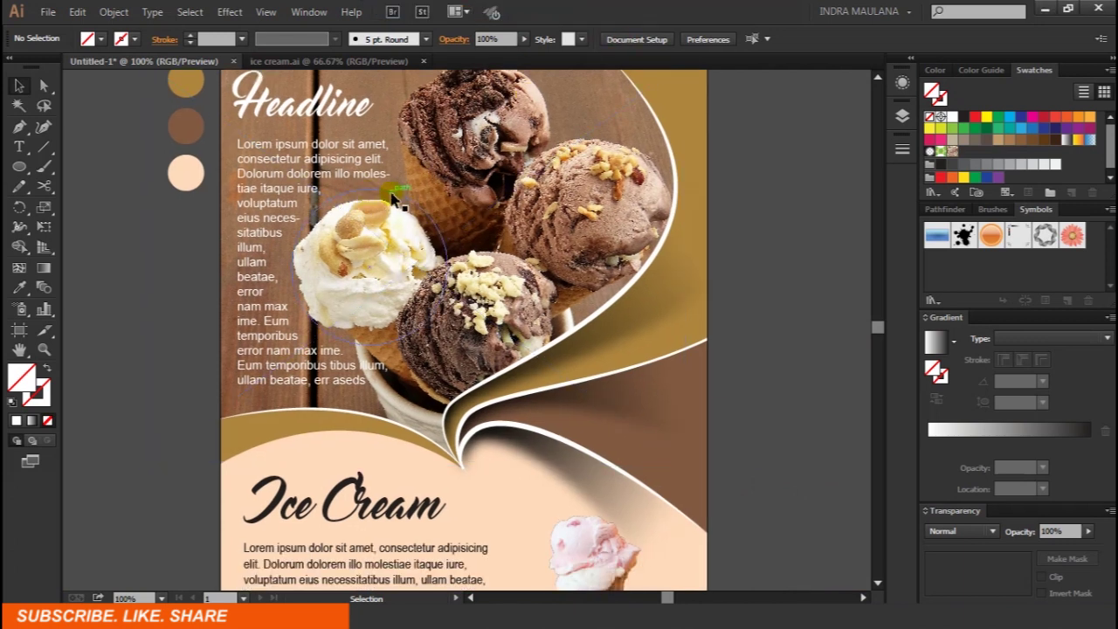
click(388, 193)
click(135, 39)
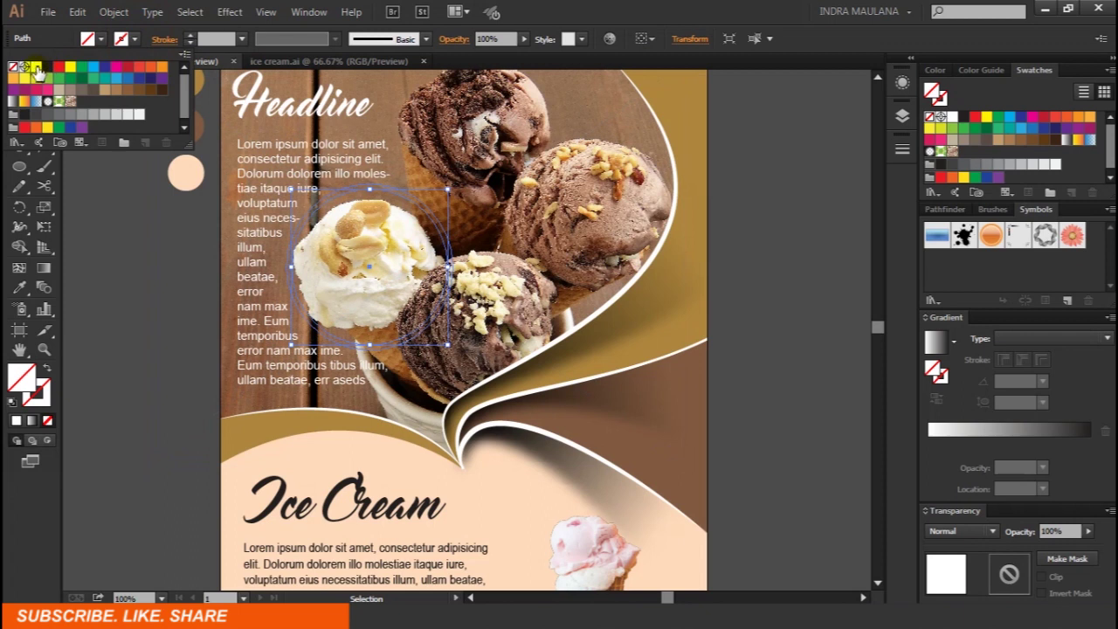
click(31, 70)
click(191, 40)
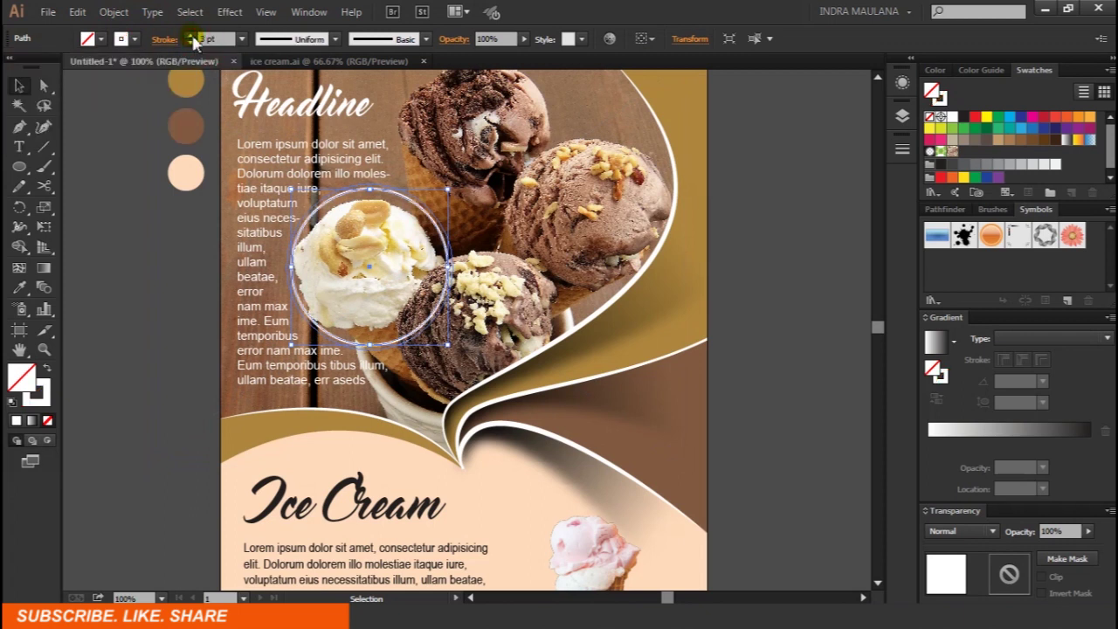
Deselect the circle and pan down to the lower Ice Cream section.
click(131, 177)
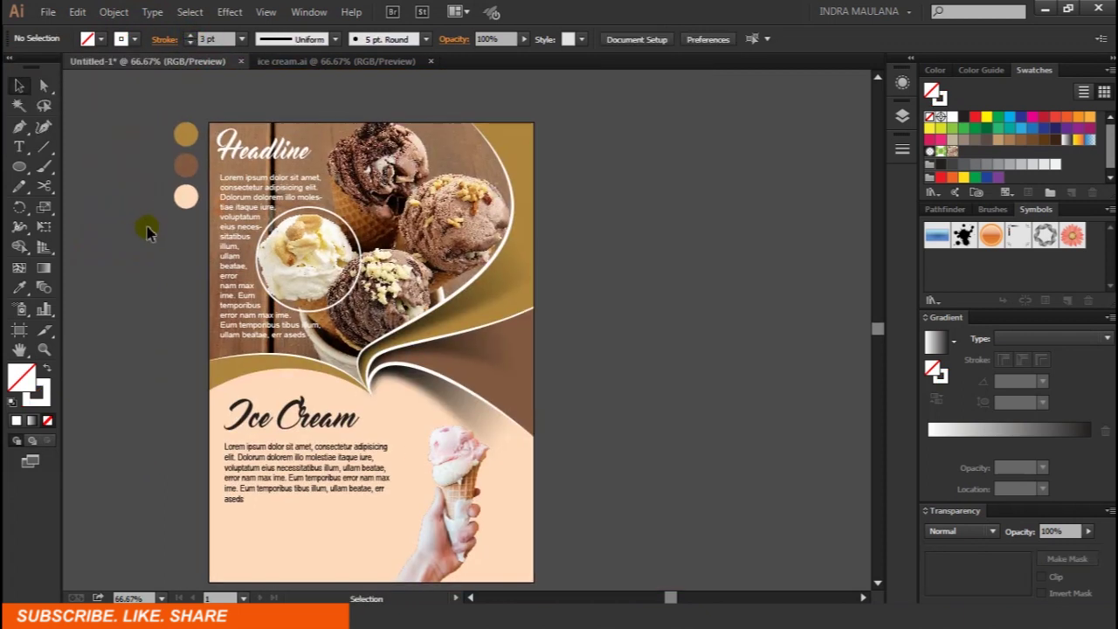
scroll(87, 282, down, 2)
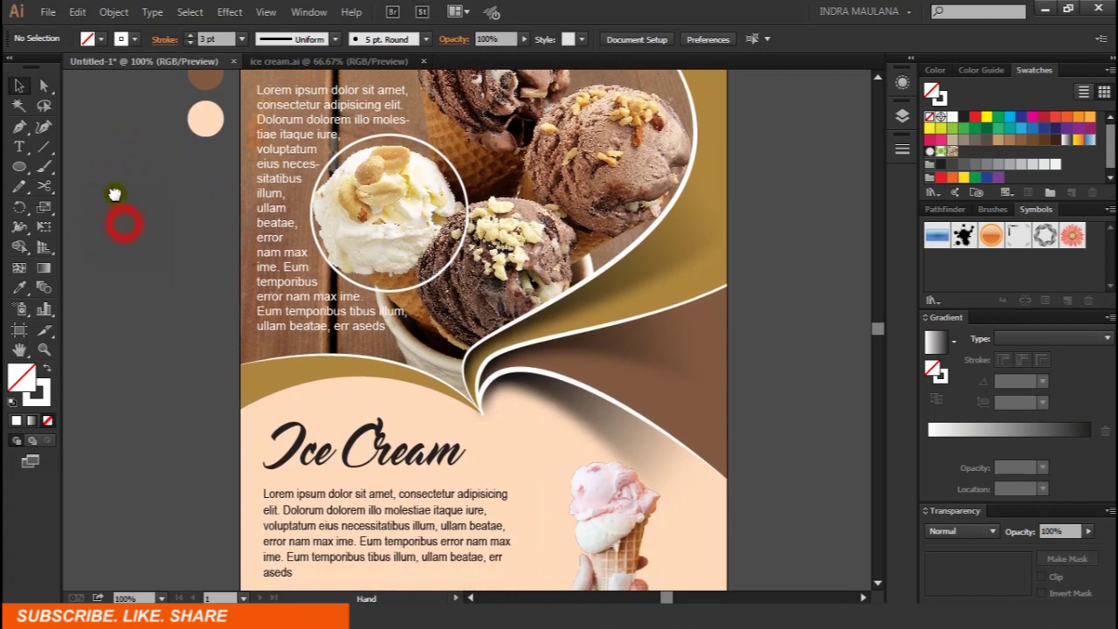
drag(120, 219, 99, 146)
drag(137, 294, 136, 260)
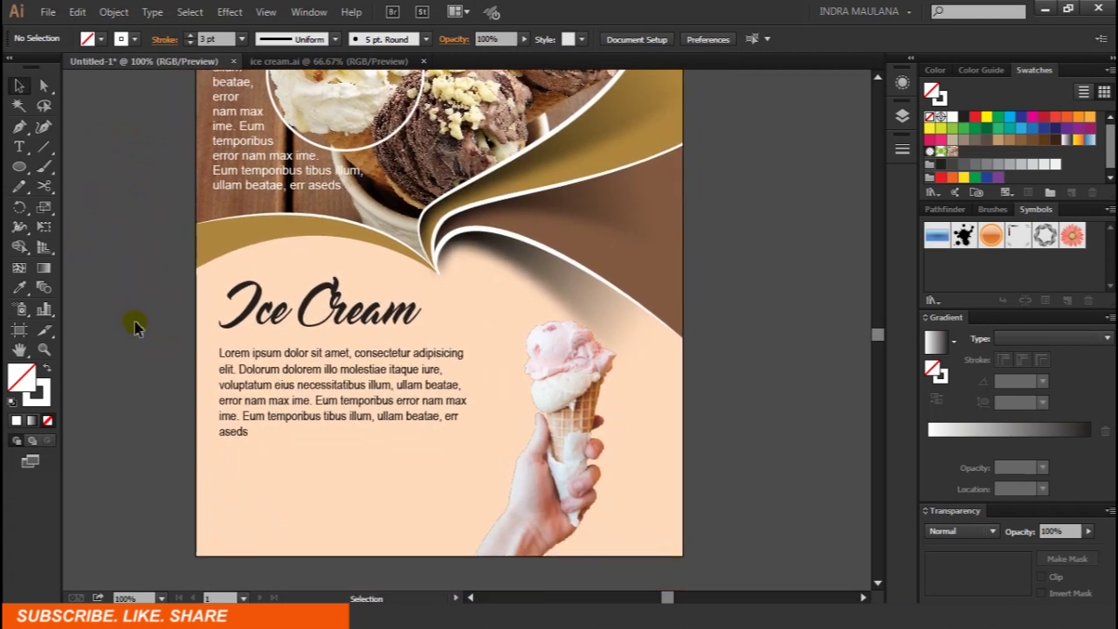
scroll(135, 326, down, 2)
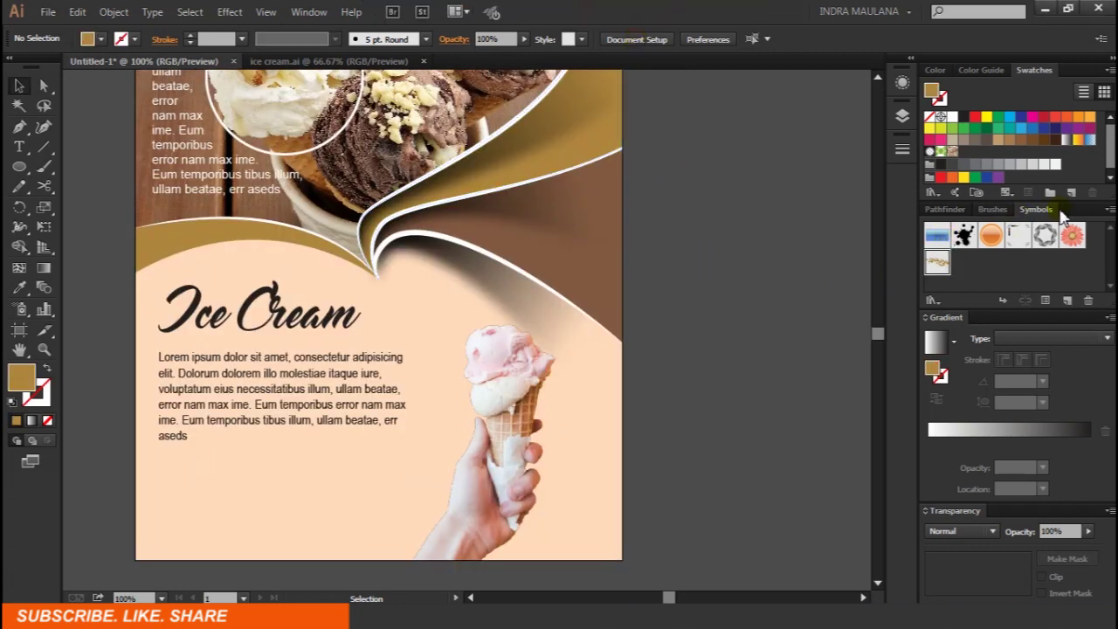
Place the second Florid Vector Pack ornament onto the poster.
click(932, 299)
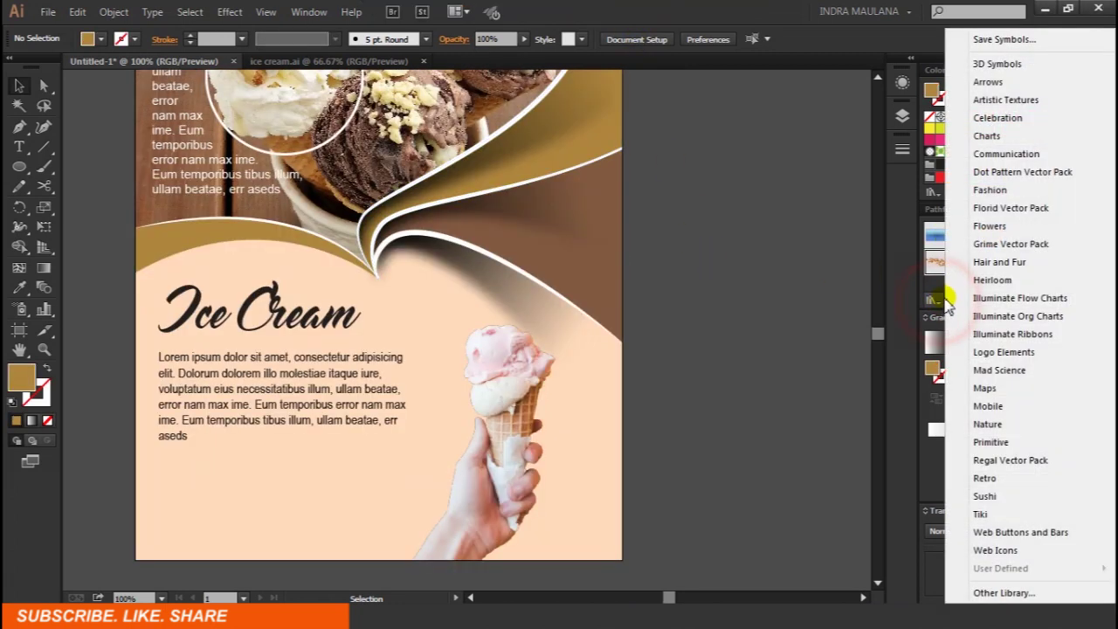
click(973, 208)
click(819, 151)
mouse_move(797, 183)
mouse_down()
mouse_move(262, 494)
mouse_move(300, 481)
mouse_move(359, 492)
mouse_up()
Position the ornament below the lower body text and scale it down to fit.
shift+click(399, 457)
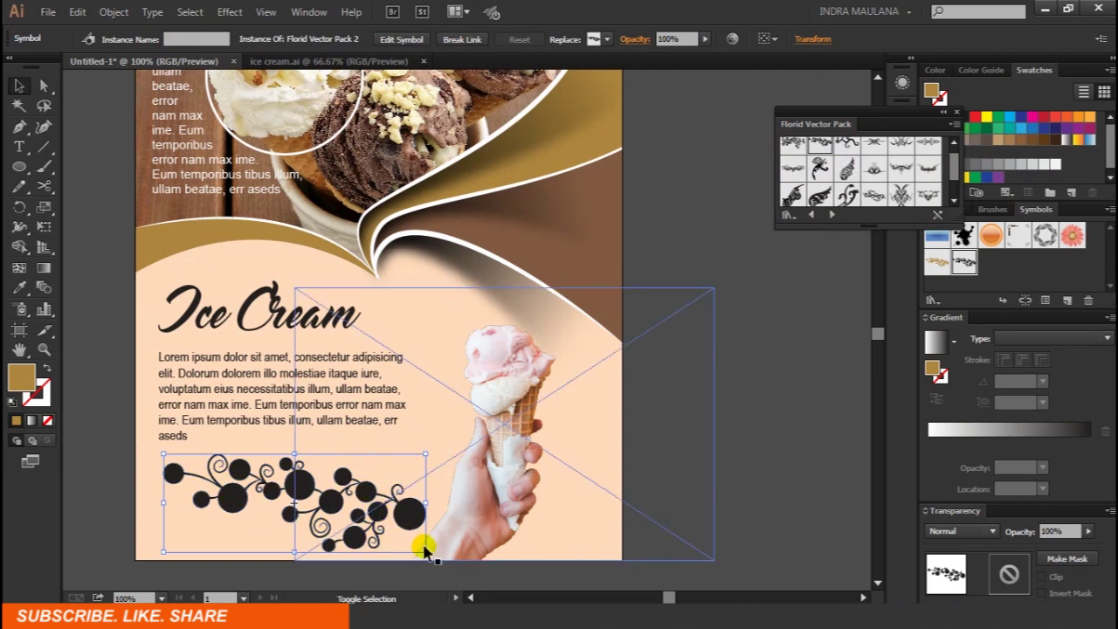
drag(425, 551, 402, 534)
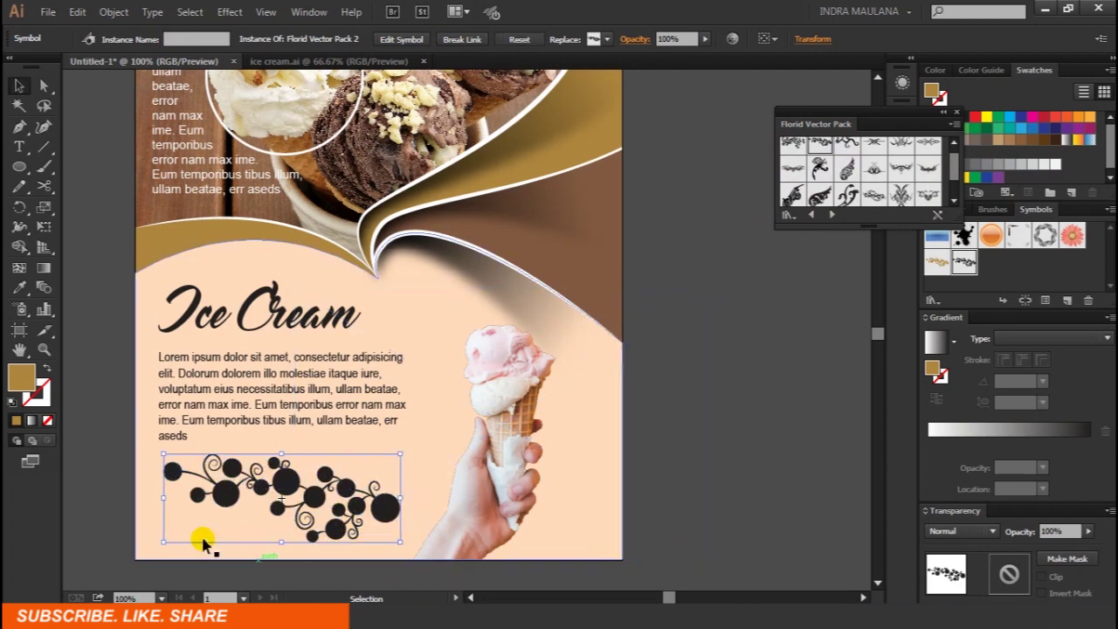
click(91, 418)
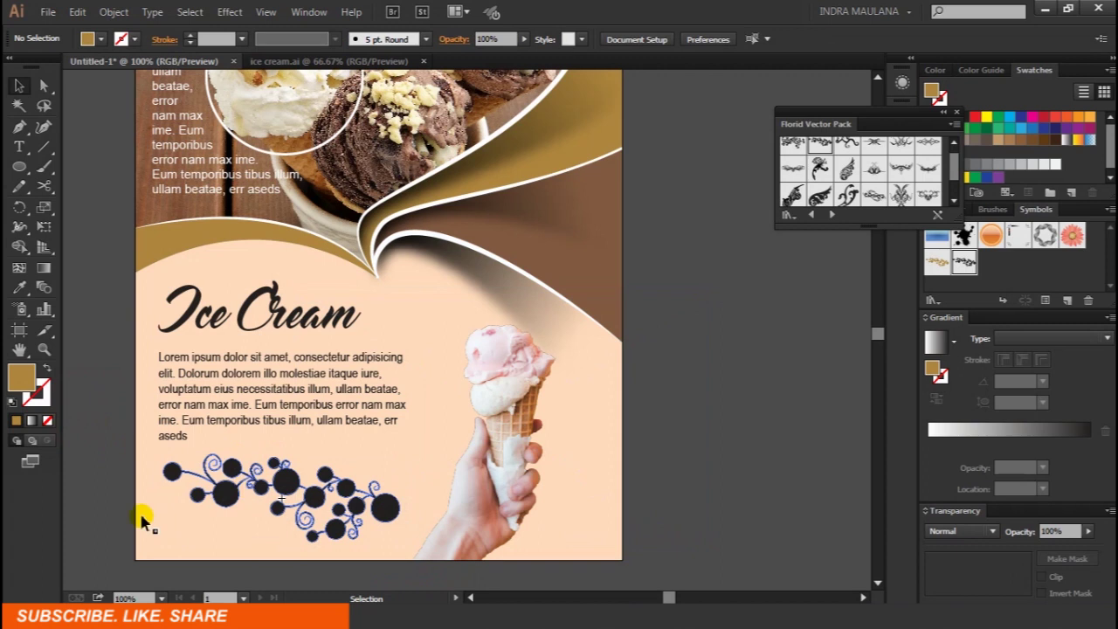
scroll(104, 457, down, 2)
ctrl+click(76, 393)
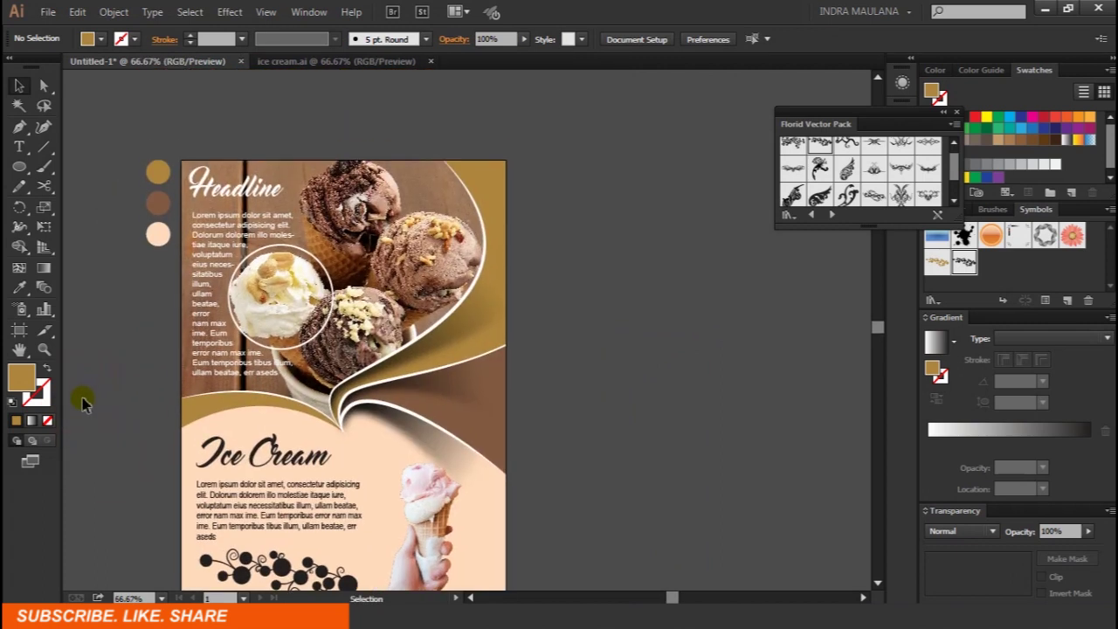
scroll(83, 402, down, 1)
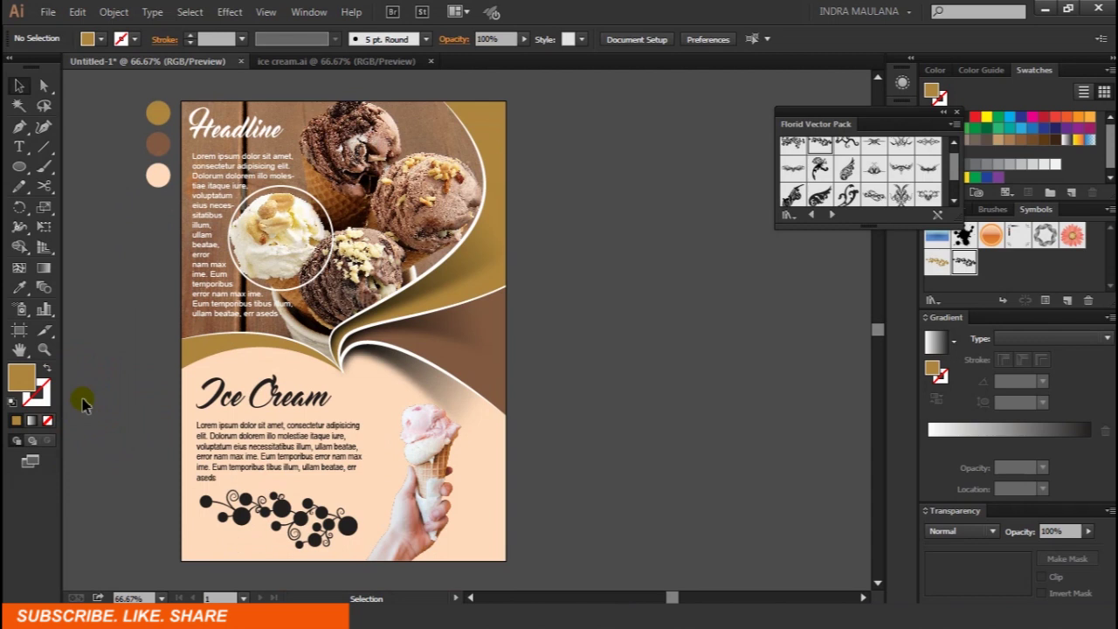
scroll(83, 402, up, 2)
scroll(65, 507, down, 3)
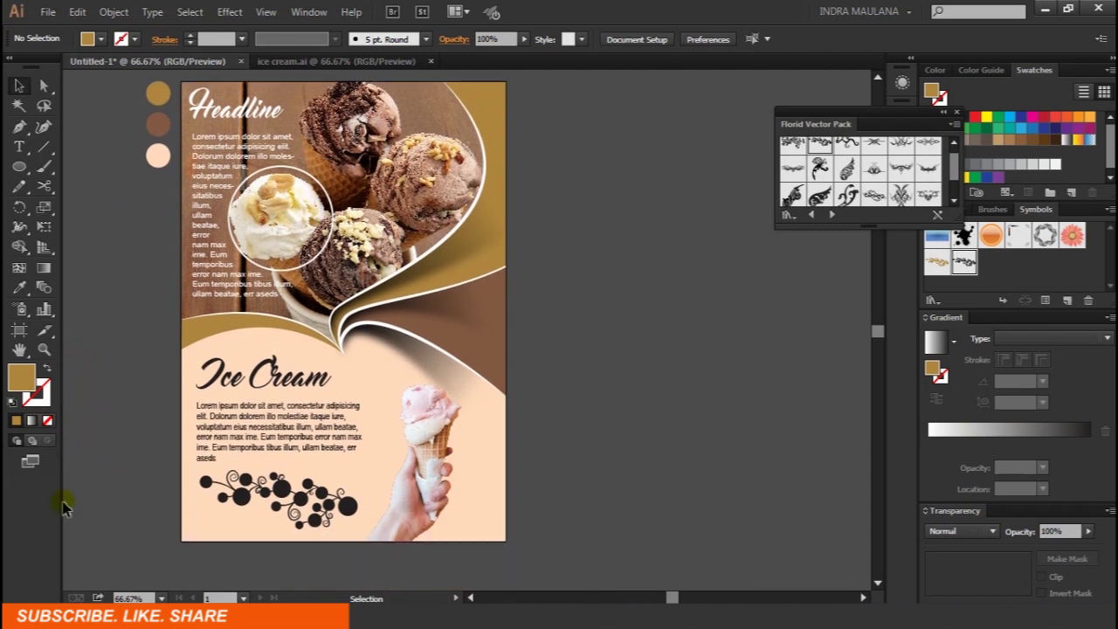
click(259, 492)
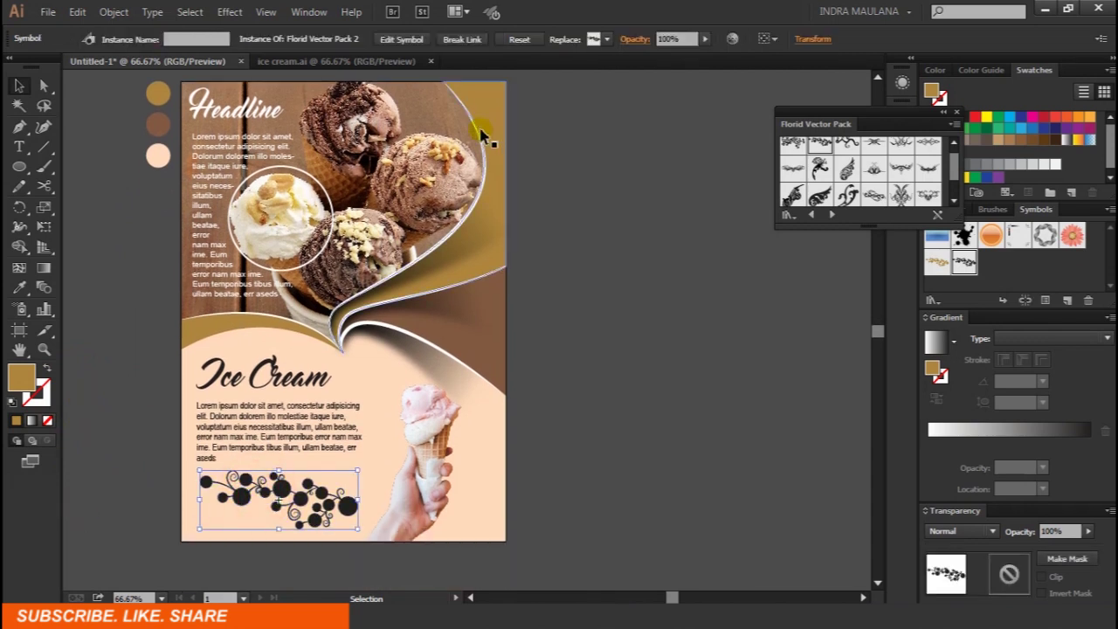
Briefly enter and exit the ornament's symbol editing, then reselect the ornament.
click(403, 40)
click(644, 330)
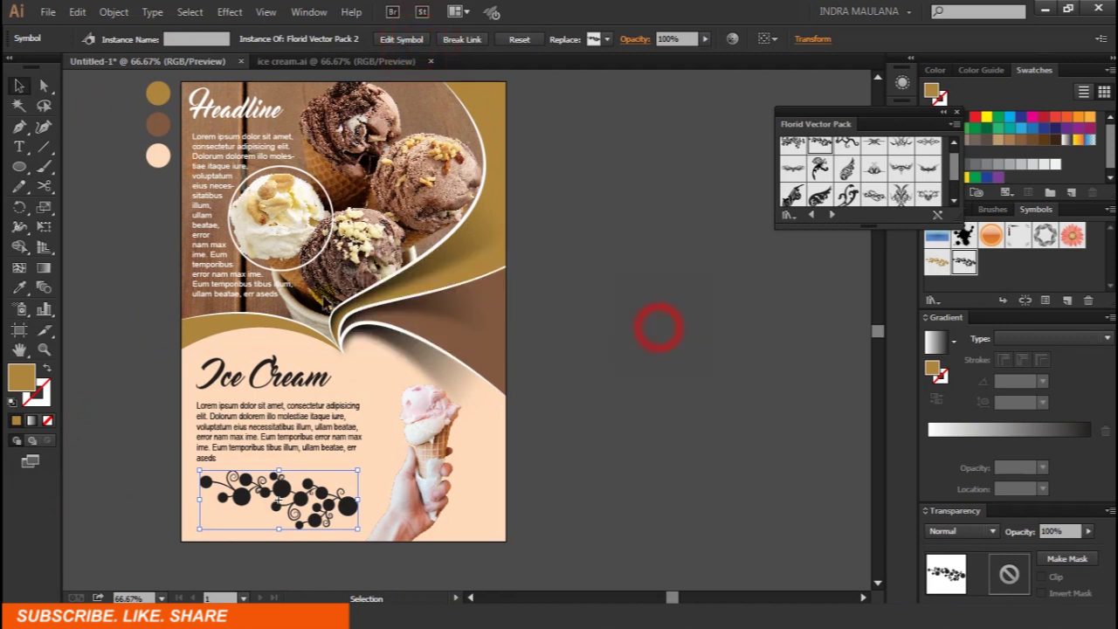
click(19, 290)
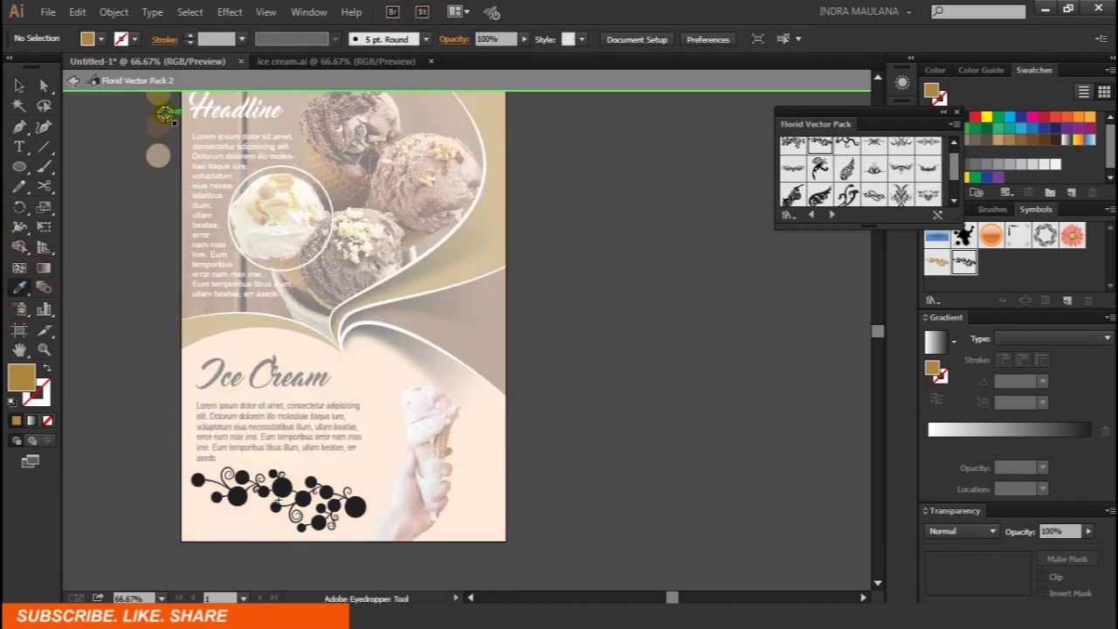
click(19, 84)
double_click(92, 224)
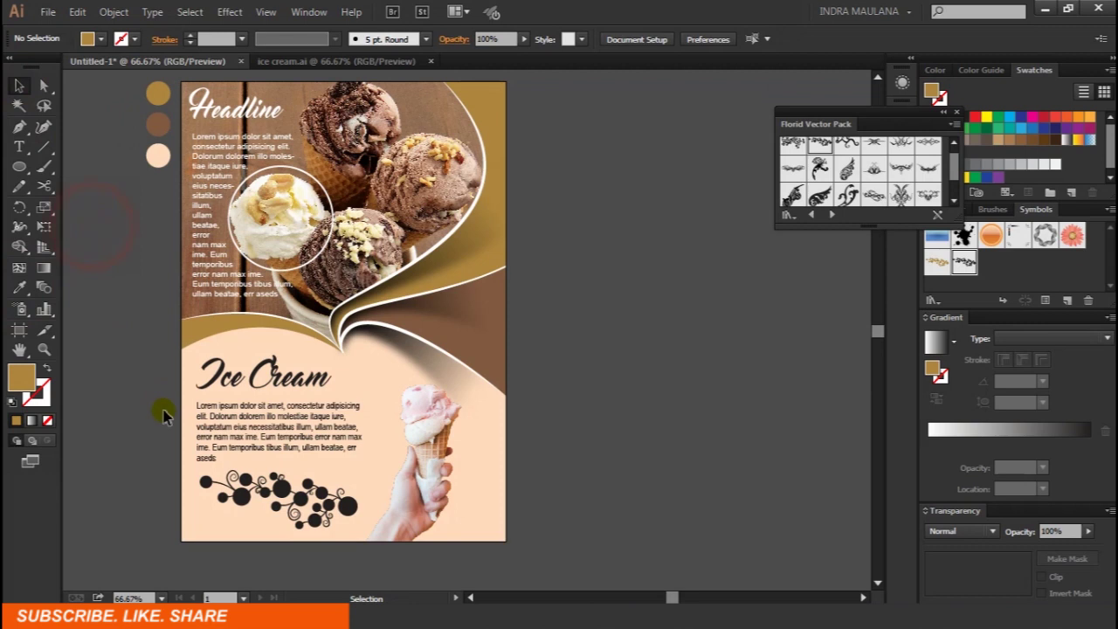
click(273, 497)
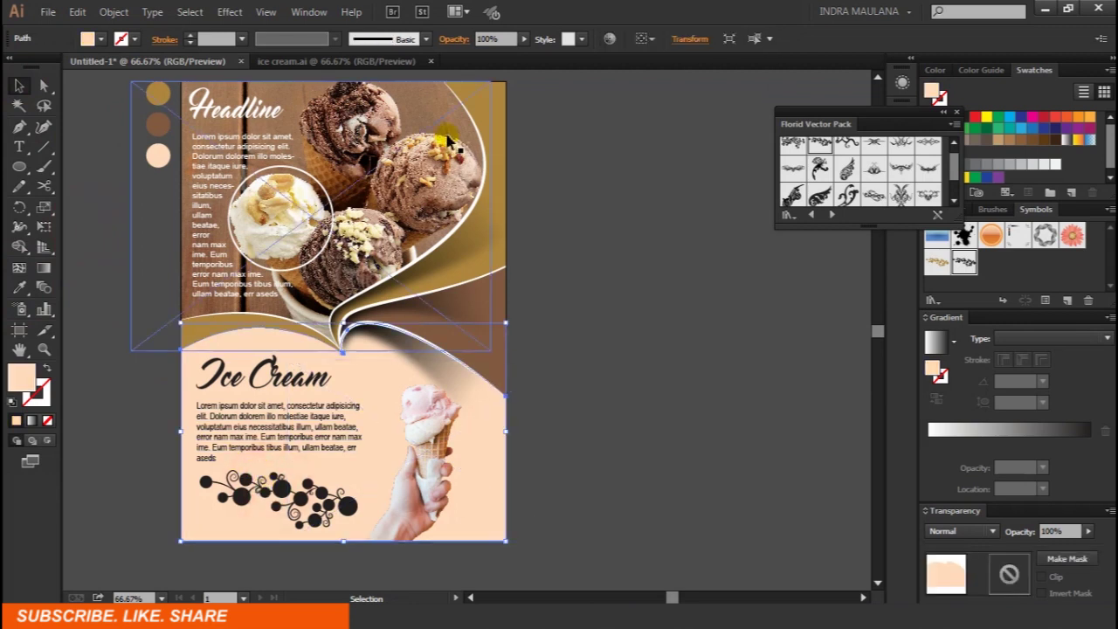
click(278, 494)
Inside the symbol, eyedrop the gold curve's tan onto all ornament paths.
click(401, 39)
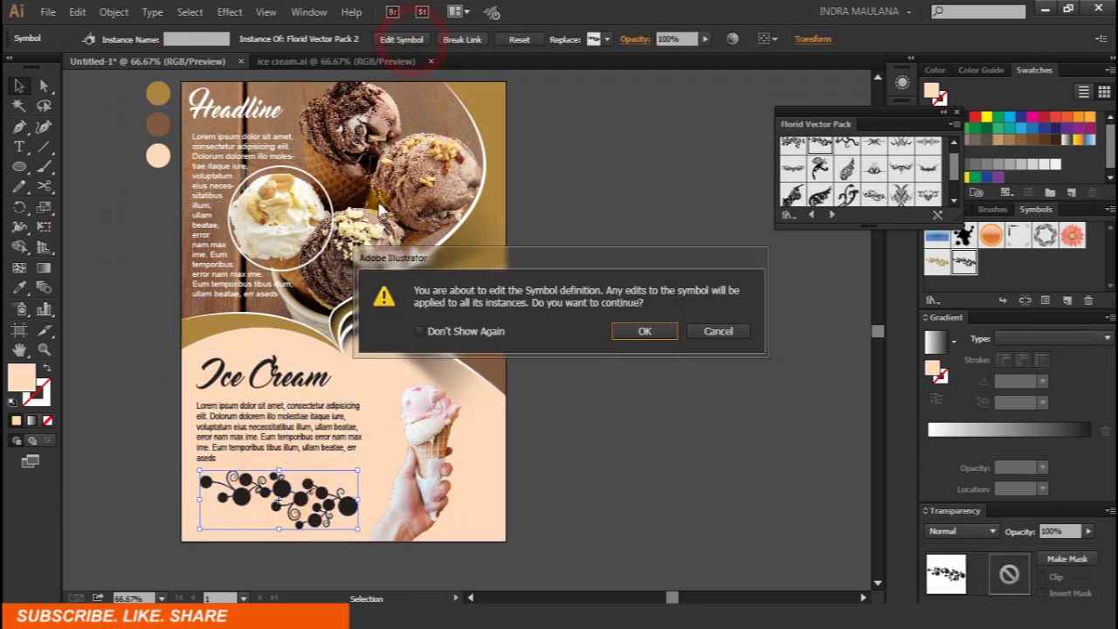
click(616, 341)
key(ctrl+a)
click(19, 288)
click(194, 329)
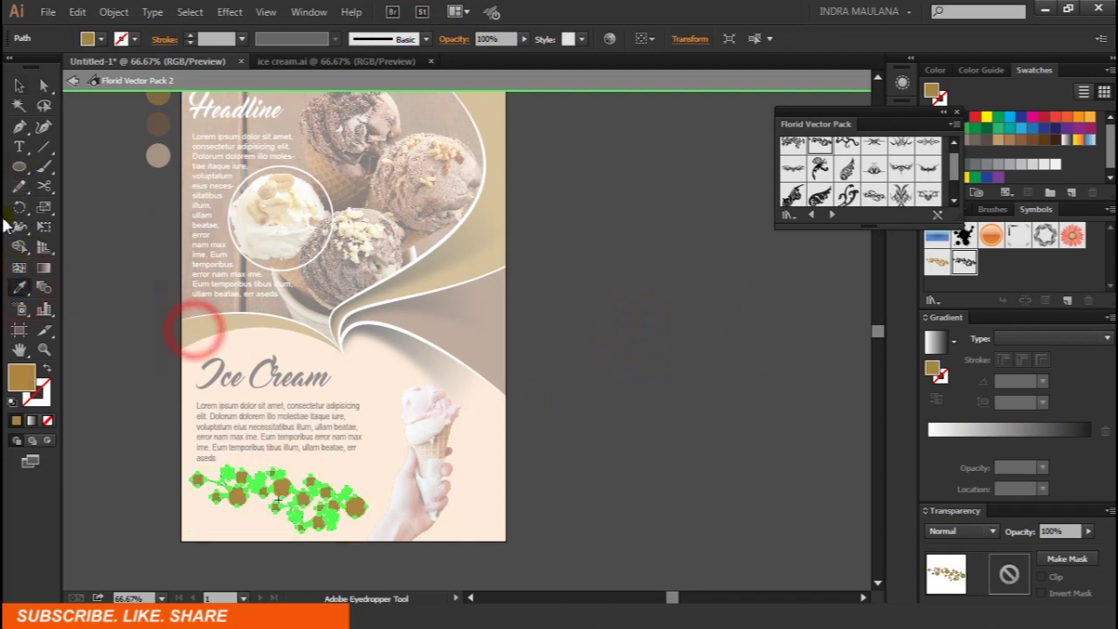
Leave symbol editing mode and deselect to review the tan ornament.
click(20, 85)
double_click(180, 87)
click(122, 225)
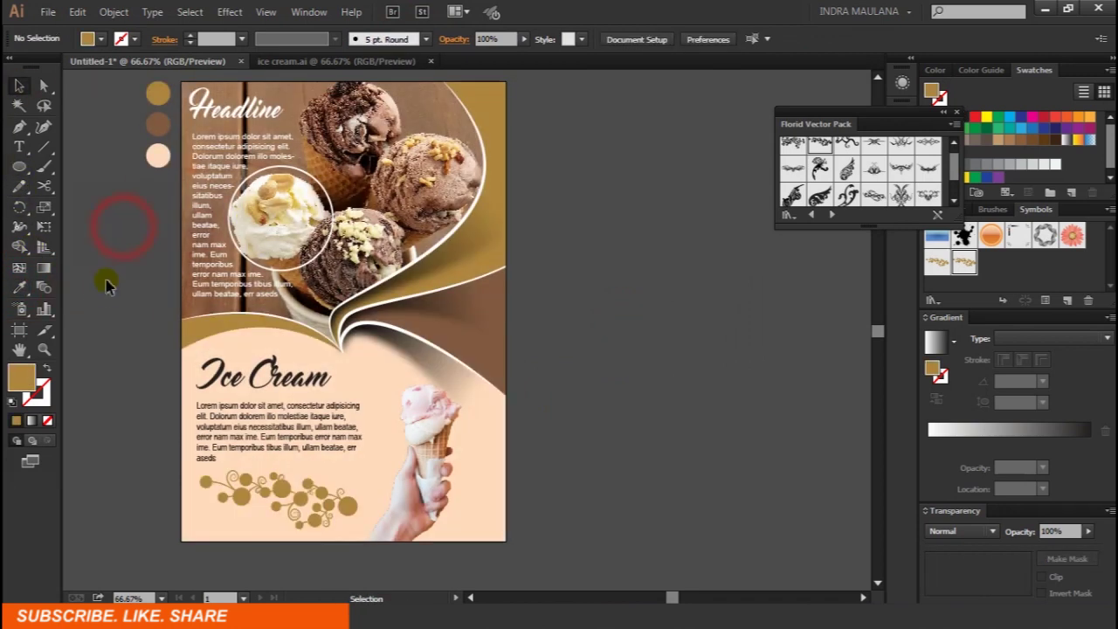
scroll(107, 286, up, 3)
scroll(106, 289, down, 2)
scroll(106, 288, up, 2)
scroll(118, 281, down, 2)
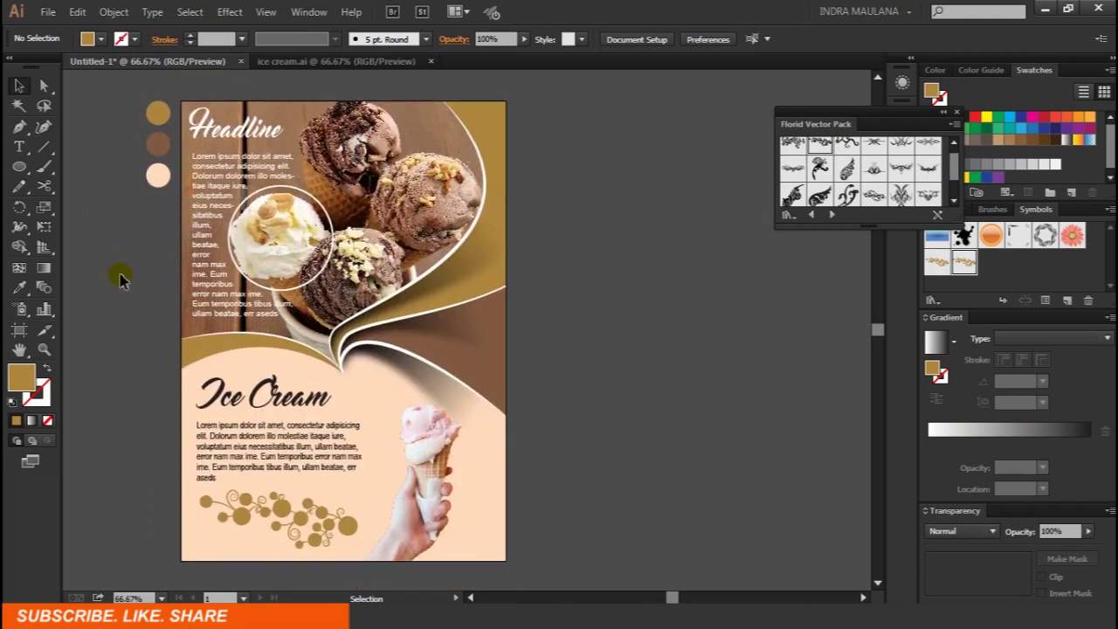